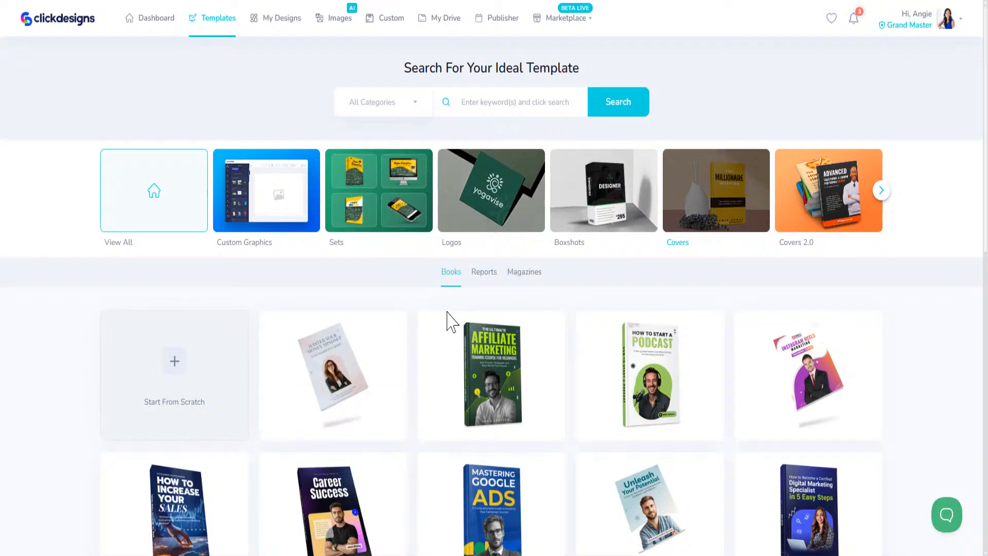
Step: Browse the Books cover templates and load more of them with View More
scroll(448, 317, down, 10)
scroll(450, 315, down, 3)
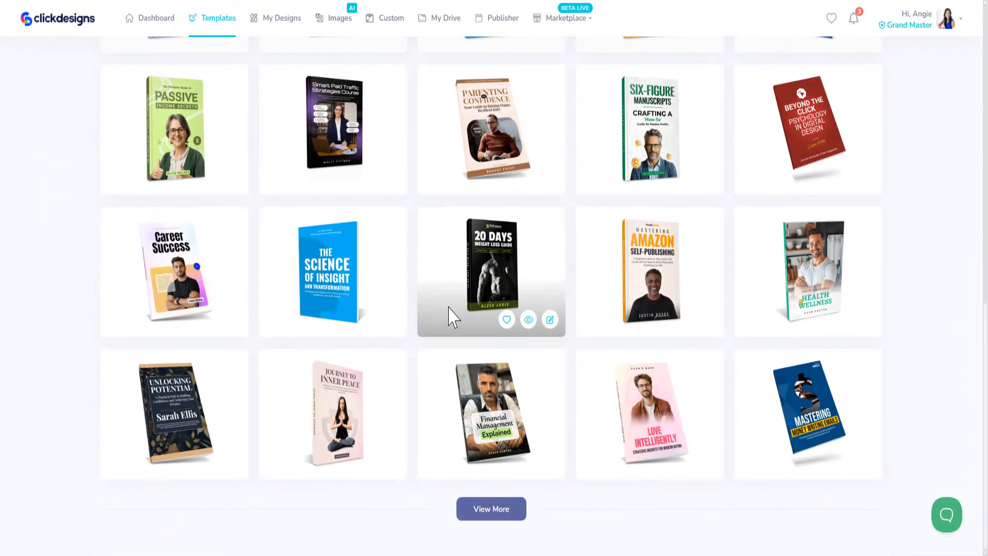
click(488, 509)
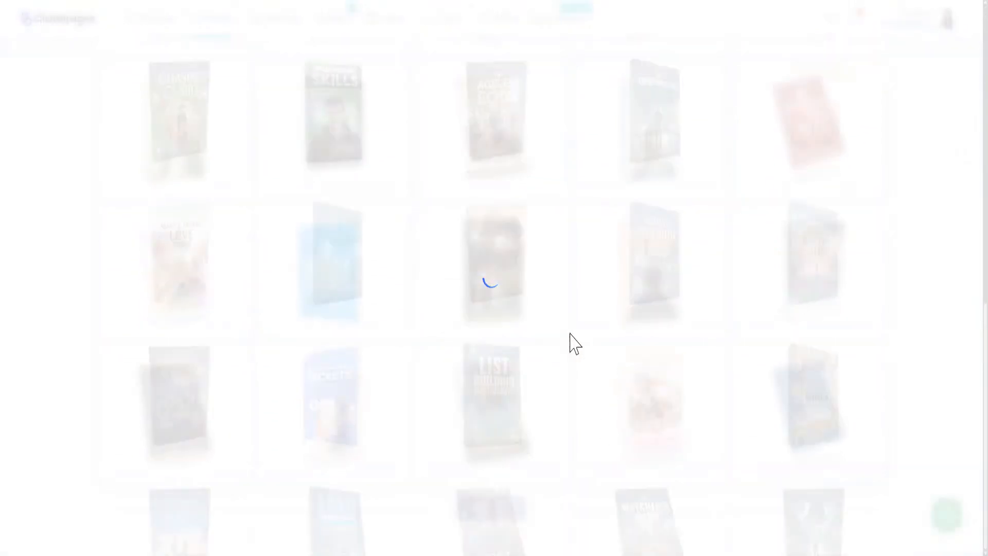
scroll(518, 451, up, 20)
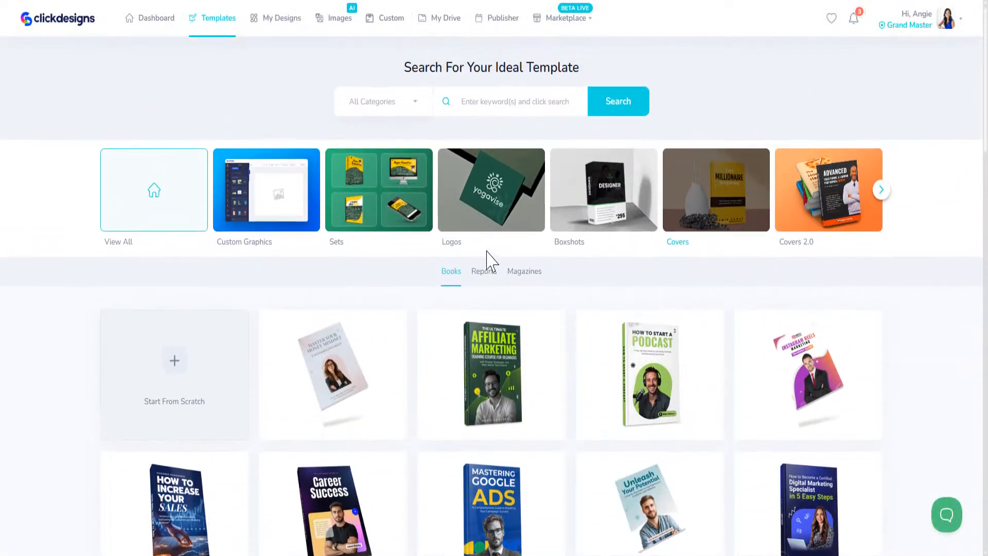
Step: Look through the Reports cover templates
click(485, 278)
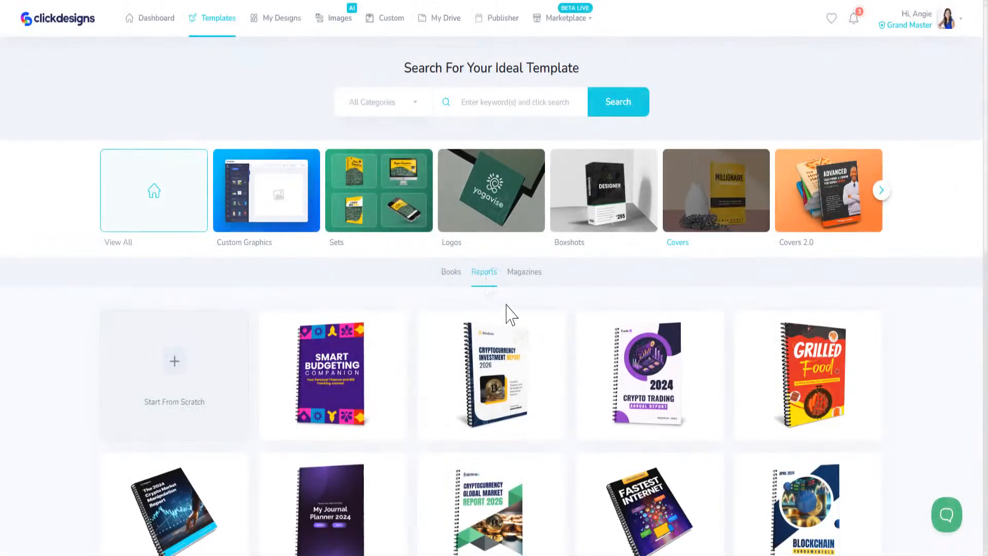
scroll(401, 264, down, 5)
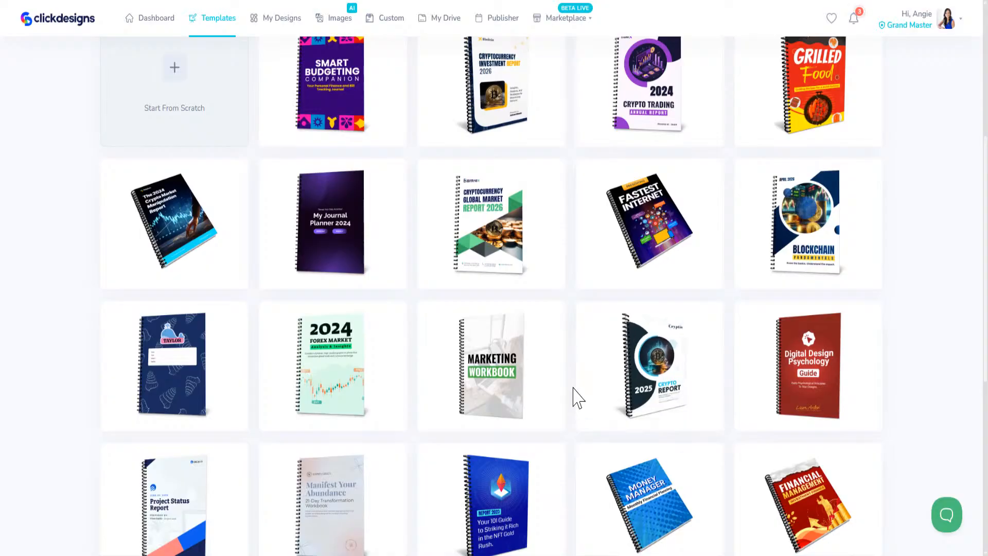
scroll(574, 401, down, 5)
scroll(580, 397, down, 2)
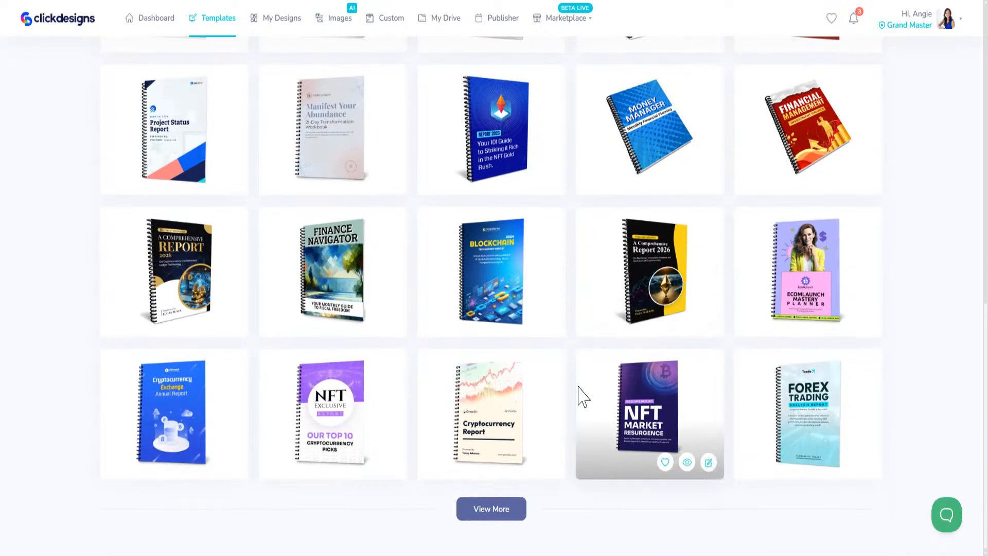
scroll(571, 397, up, 10)
Step: Switch to the Magazines cover templates and browse them
click(528, 285)
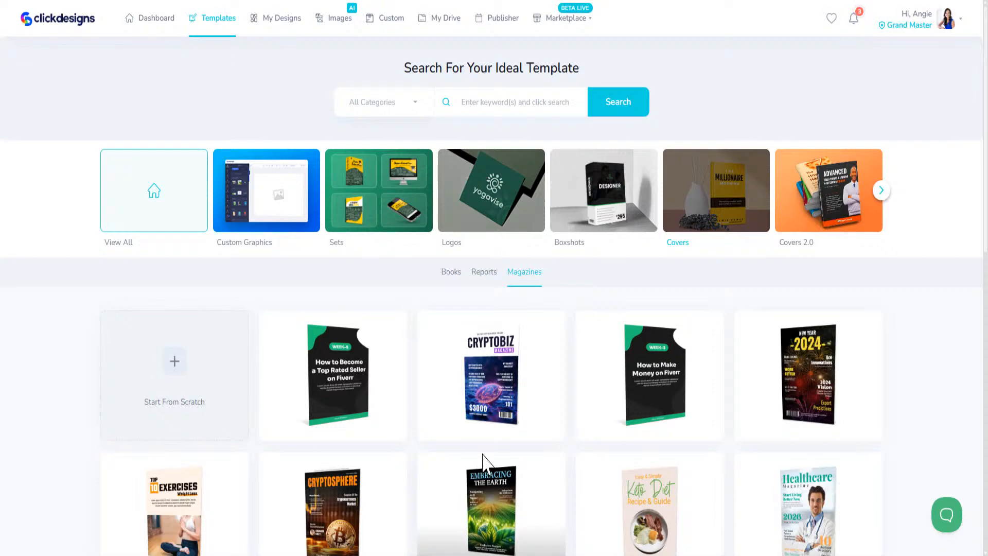
scroll(613, 452, down, 6)
scroll(615, 442, down, 4)
scroll(616, 446, up, 10)
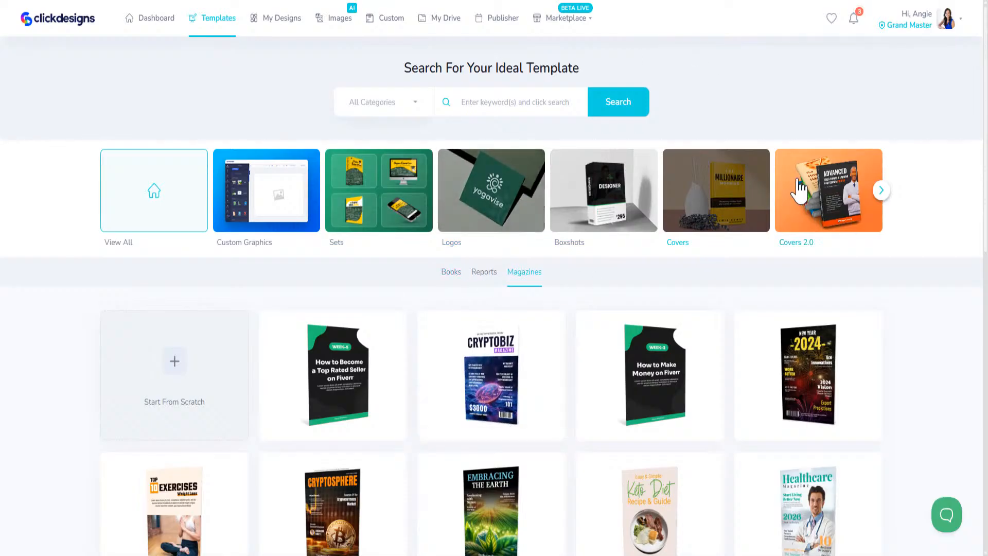
Step: Open the Covers 2.0 collection and browse its CD/DVD designs
click(813, 204)
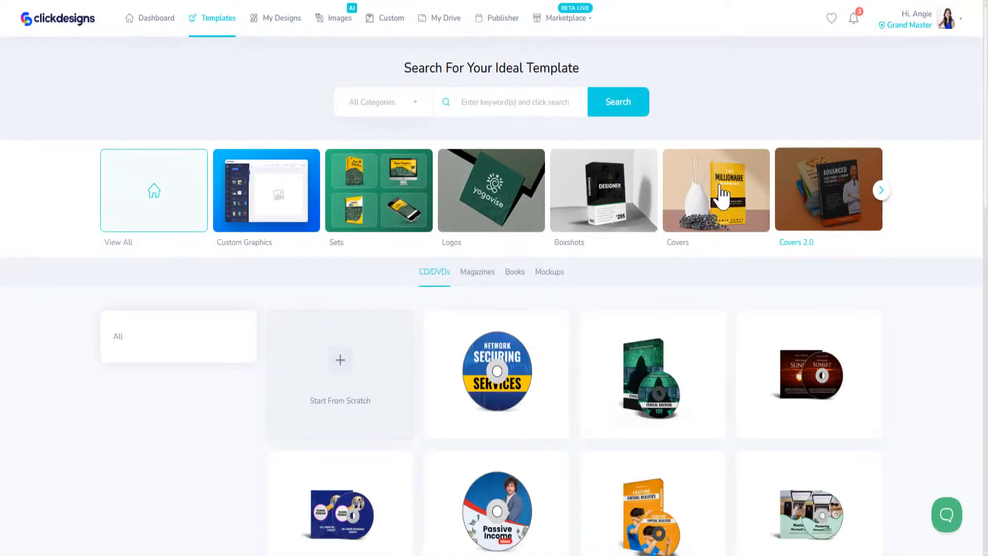
scroll(522, 260, down, 5)
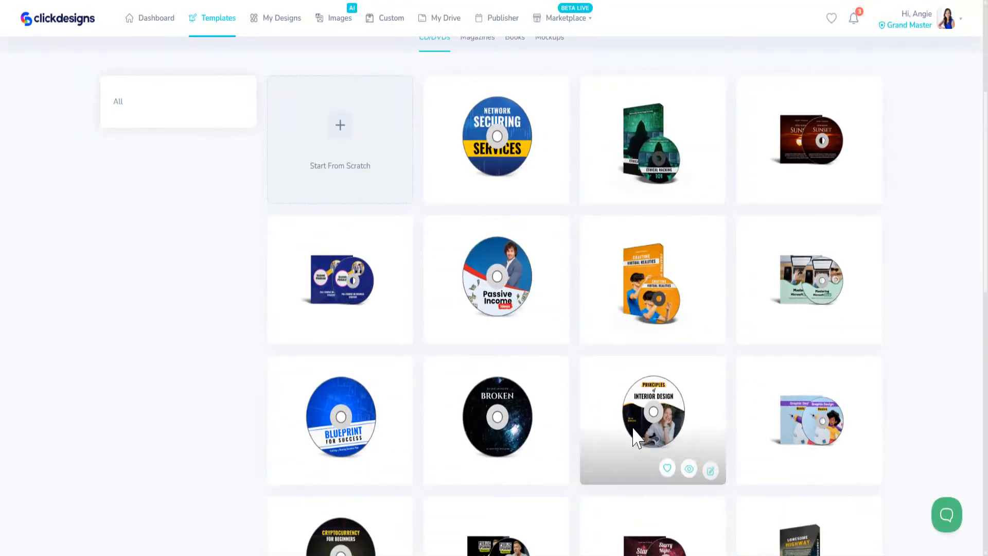
scroll(638, 442, down, 14)
scroll(635, 442, up, 12)
scroll(628, 457, up, 6)
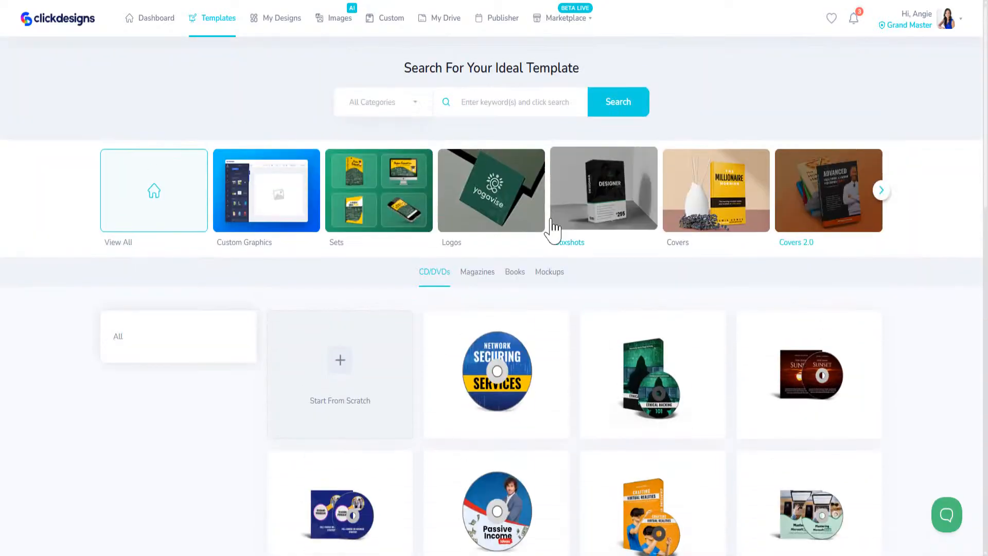
Step: Browse the Covers 2.0 magazine templates
click(488, 279)
scroll(491, 304, down, 5)
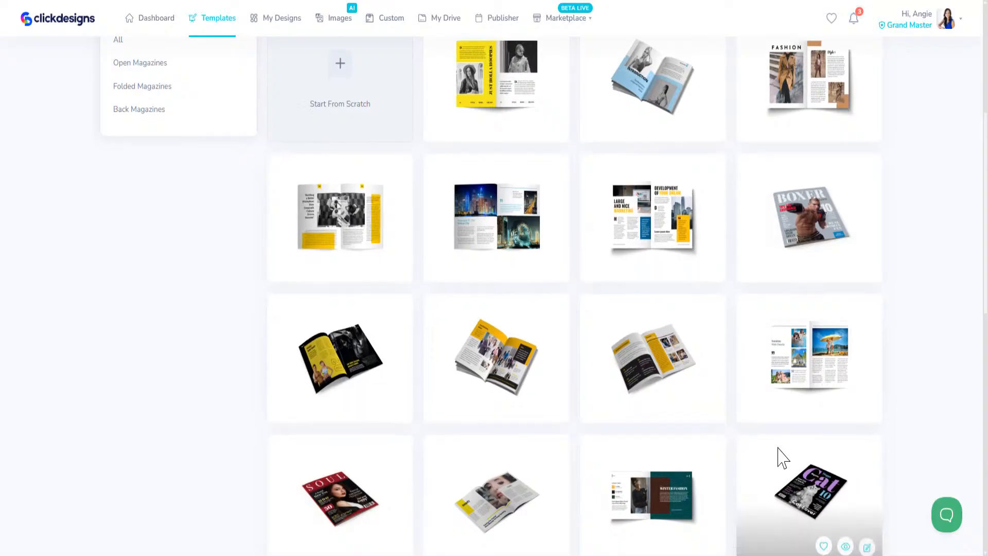
scroll(778, 457, down, 10)
scroll(741, 489, up, 15)
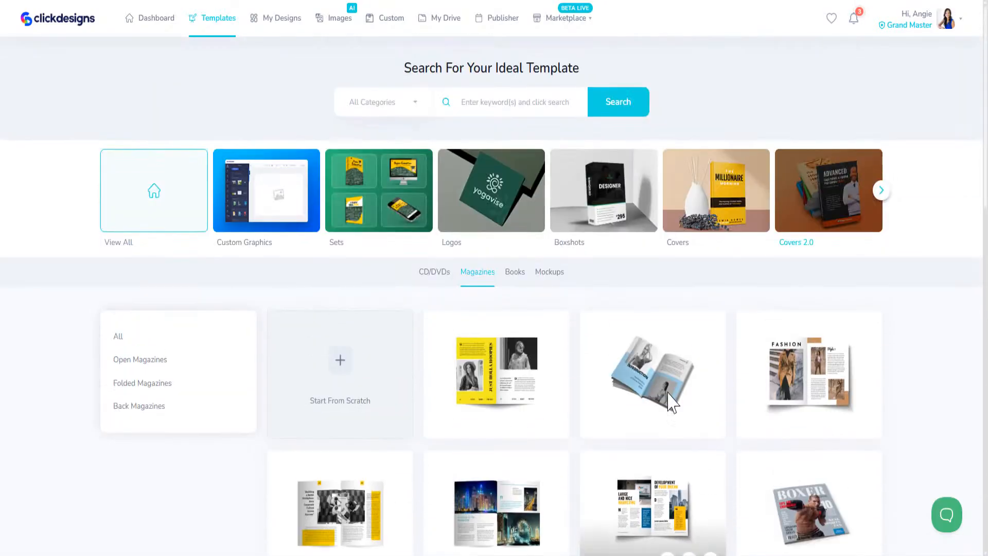
Step: Browse the Covers 2.0 book templates
click(517, 273)
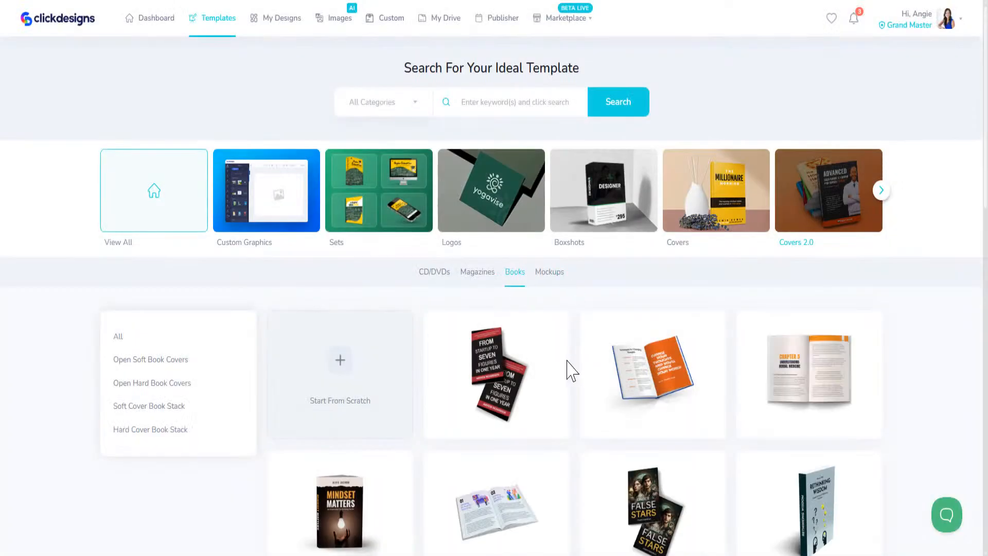
scroll(566, 406, down, 3)
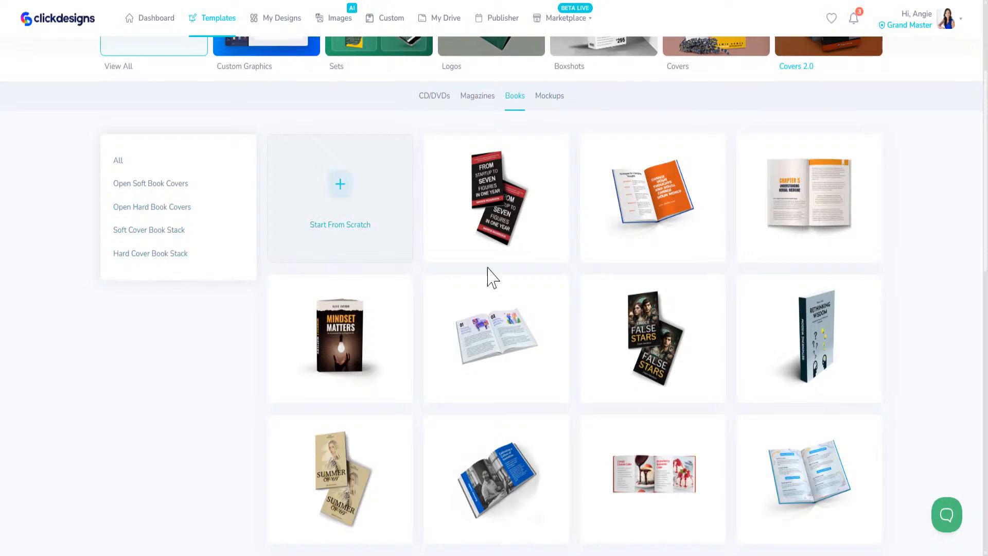
scroll(632, 435, down, 15)
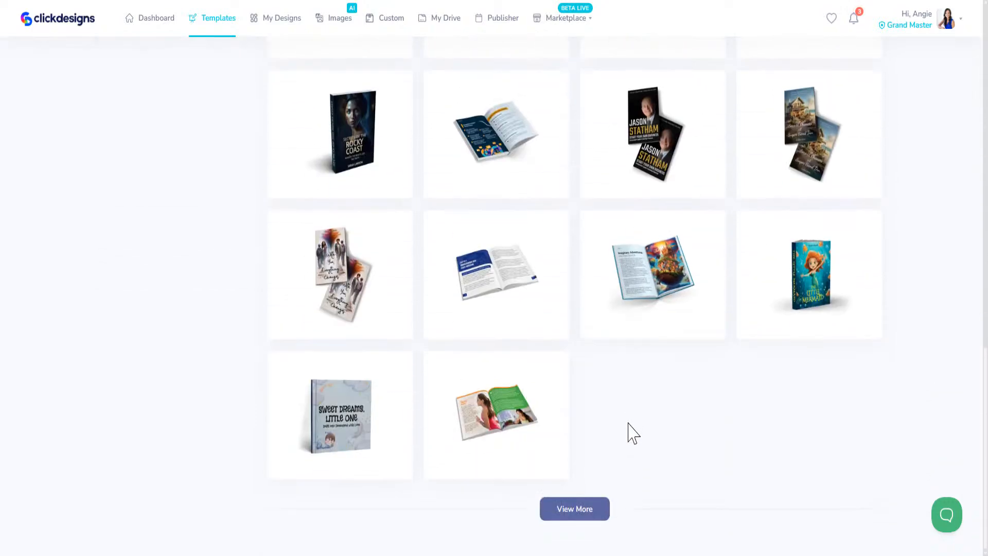
scroll(632, 435, up, 15)
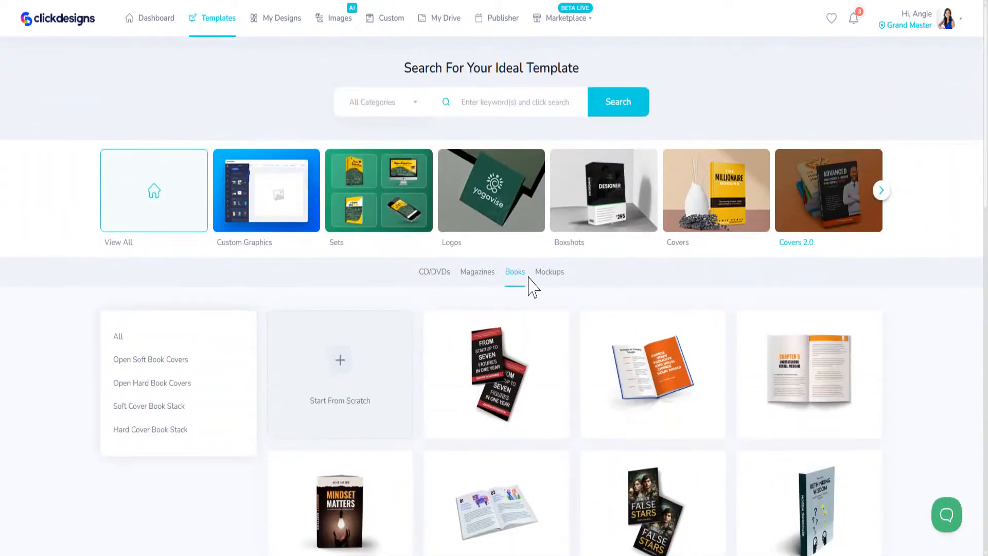
Step: Look through the Covers 2.0 Mockups templates
click(546, 272)
scroll(580, 463, down, 6)
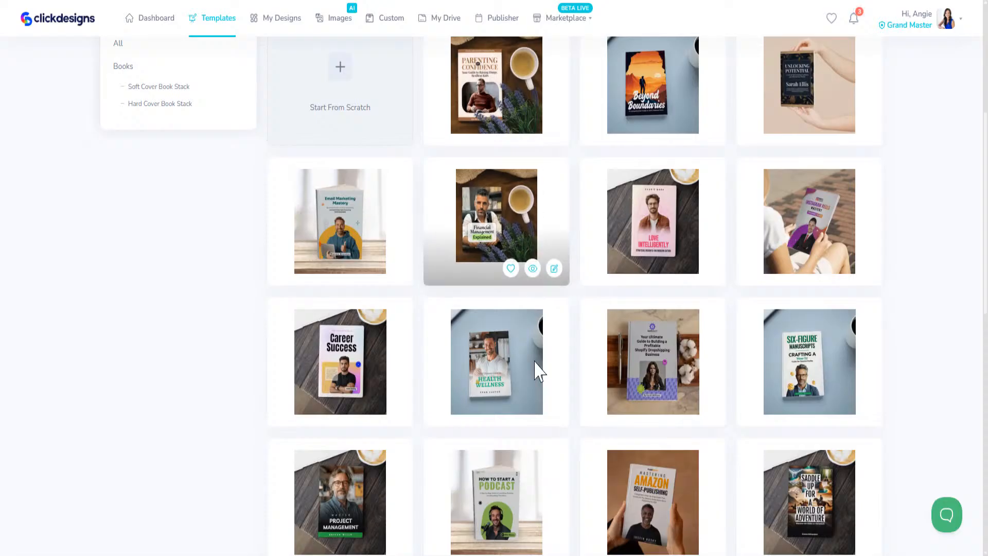
mouse_move(842, 404)
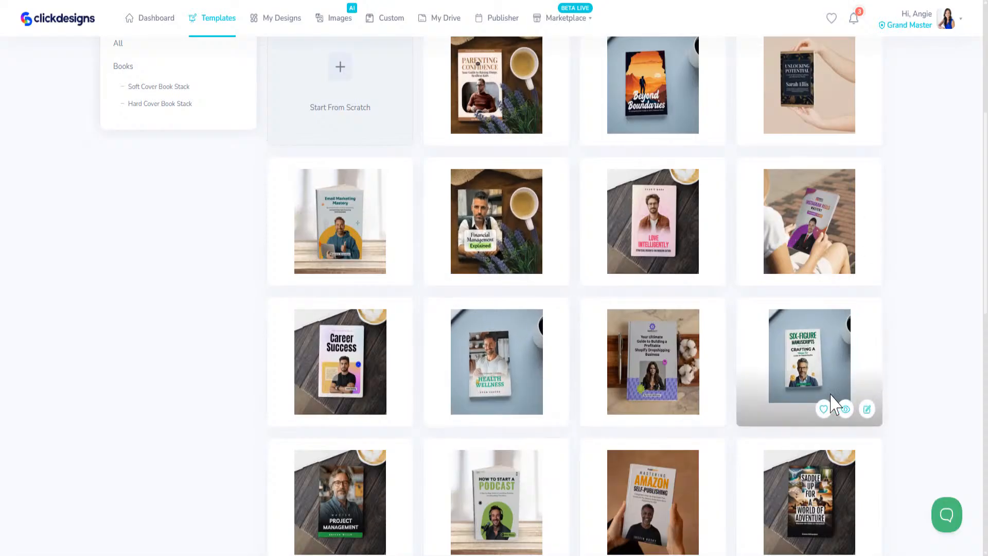
scroll(619, 356, down, 11)
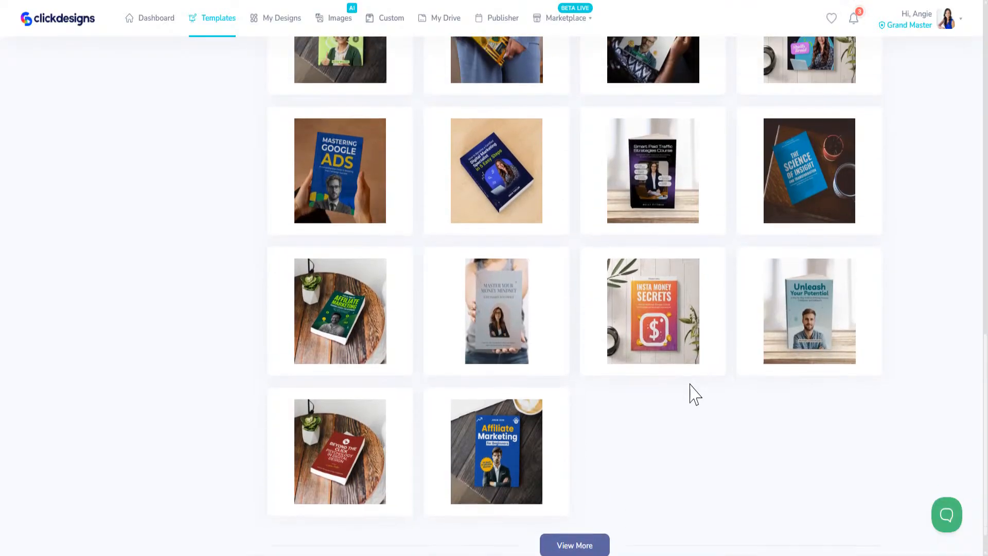
scroll(693, 393, up, 12)
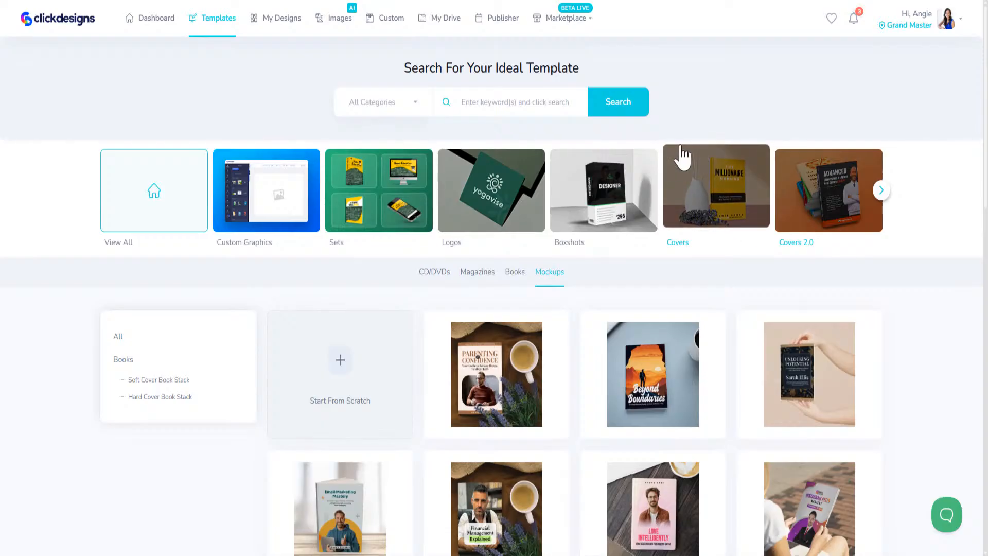
Step: Go back to the Covers collection and edit the Parenting with Confidence book cover
click(699, 187)
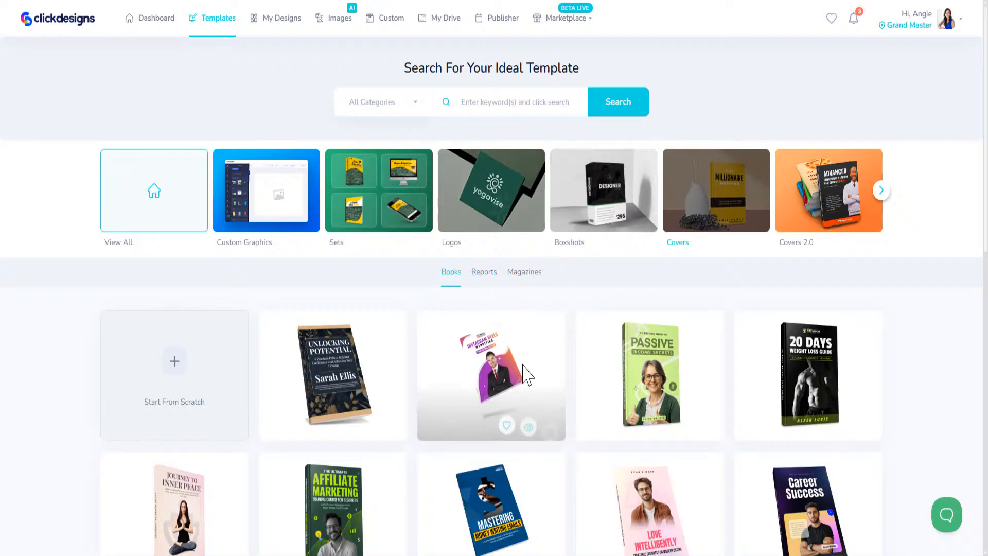
scroll(532, 368, down, 5)
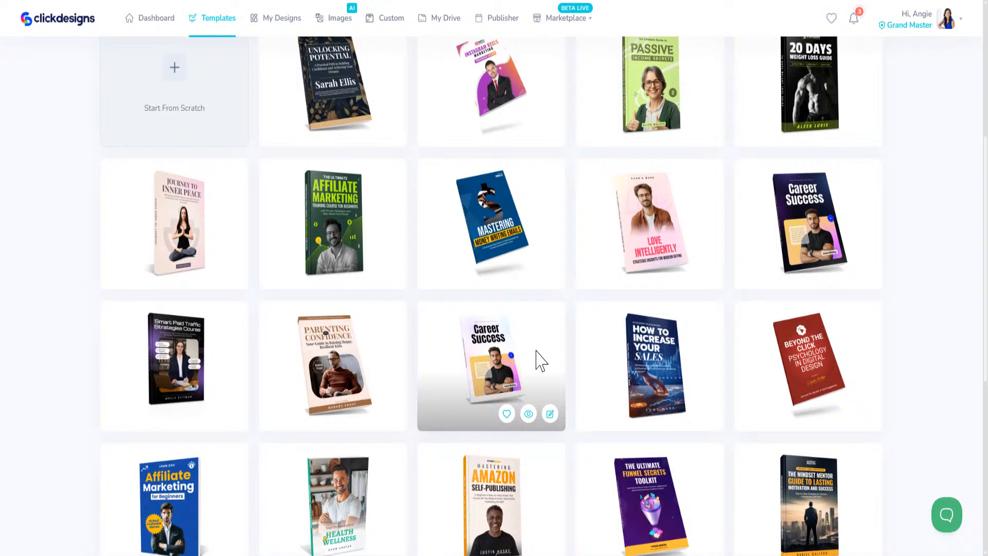
scroll(538, 358, down, 3)
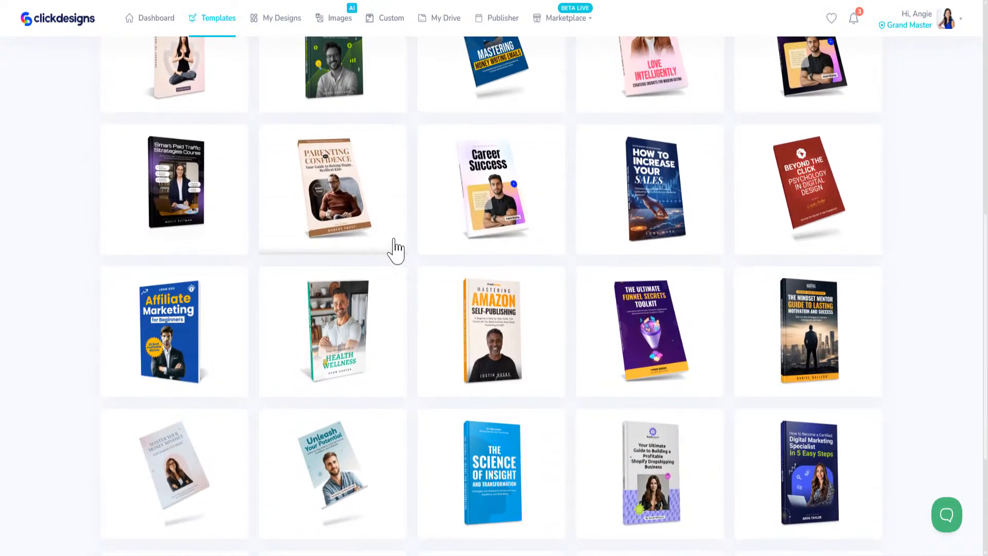
click(392, 237)
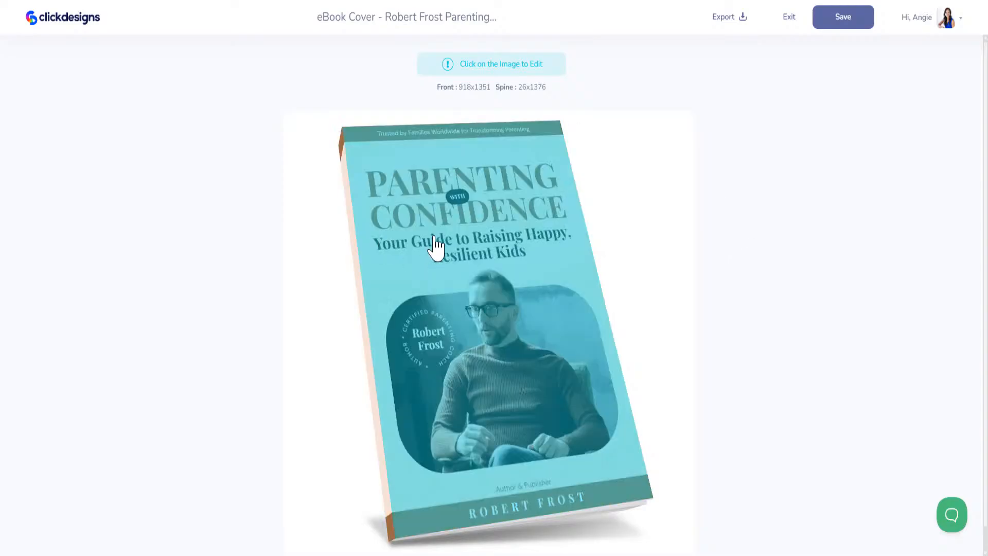
Step: Open the cover in the full editor and zoom the canvas to 50%
click(435, 246)
click(362, 217)
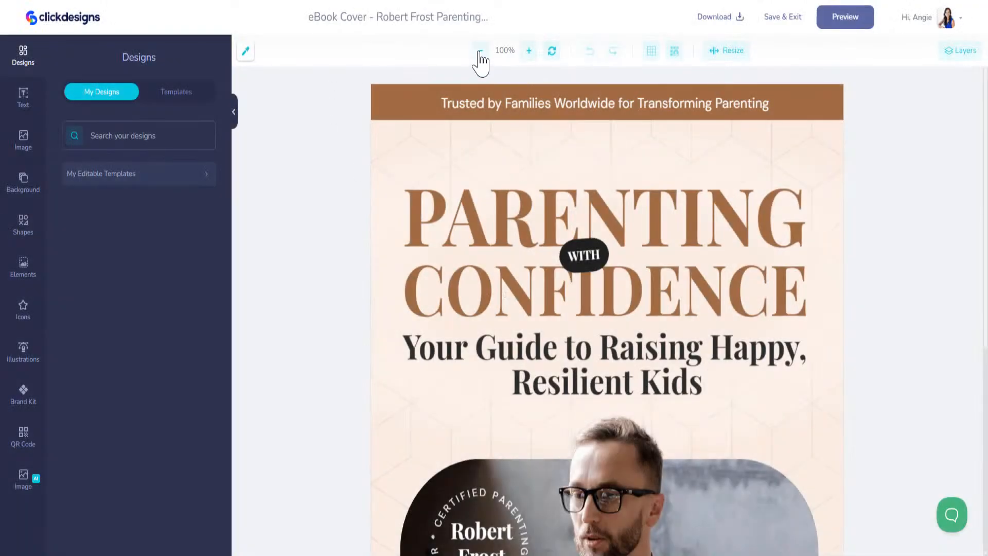
click(480, 51)
triple_click(480, 50)
click(480, 50)
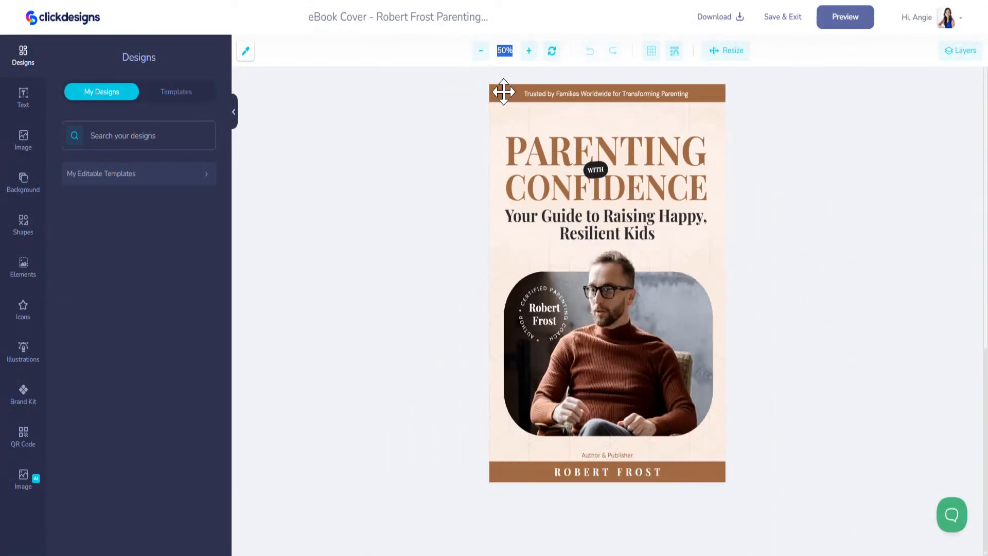
Step: Recolour the top banner and the bottom ROBERT FROST bar brand-kit cyan
click(503, 91)
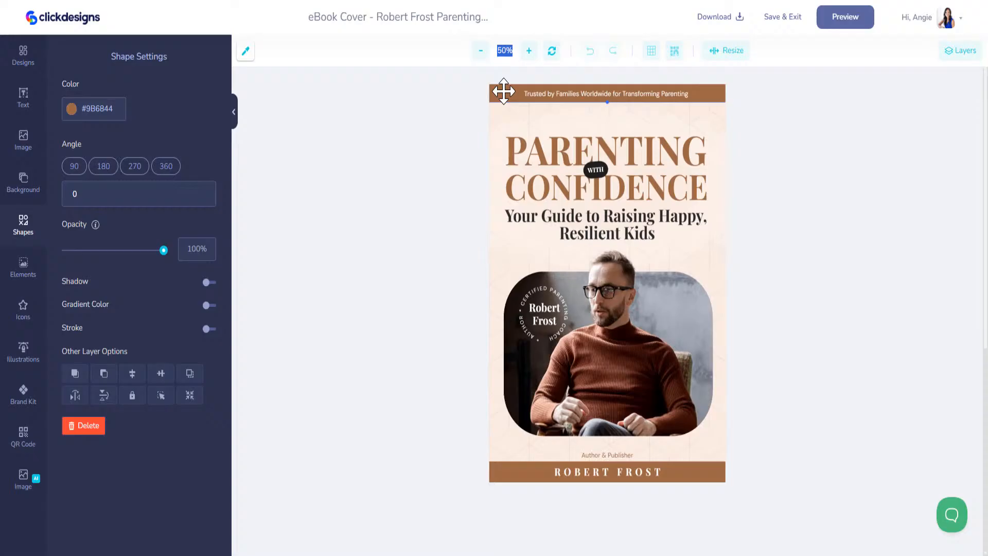
click(23, 394)
click(136, 93)
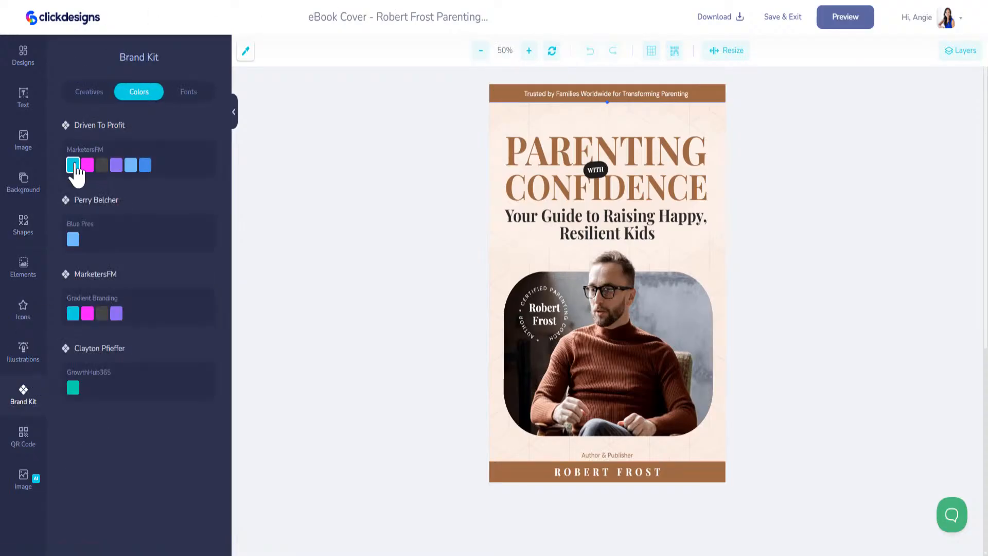
click(73, 166)
click(508, 470)
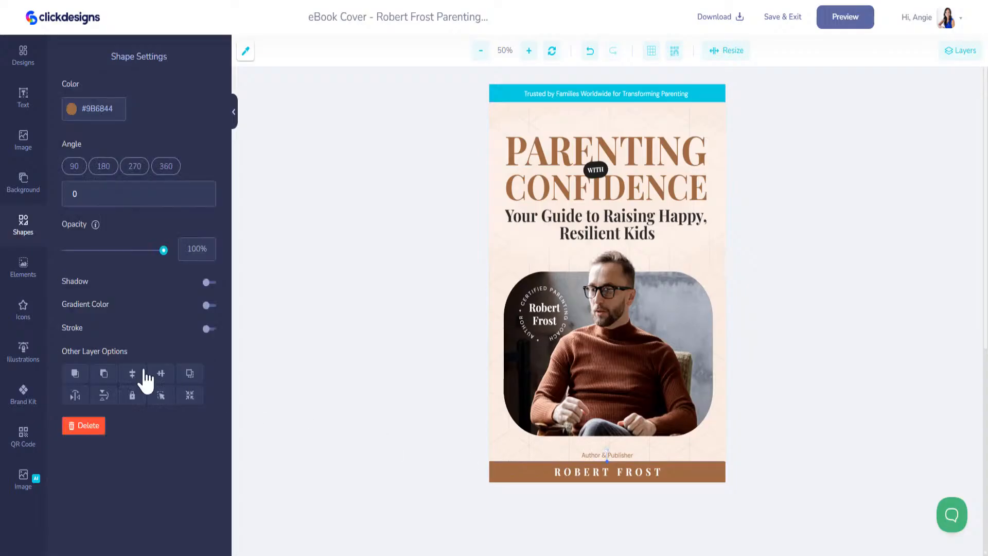
click(23, 393)
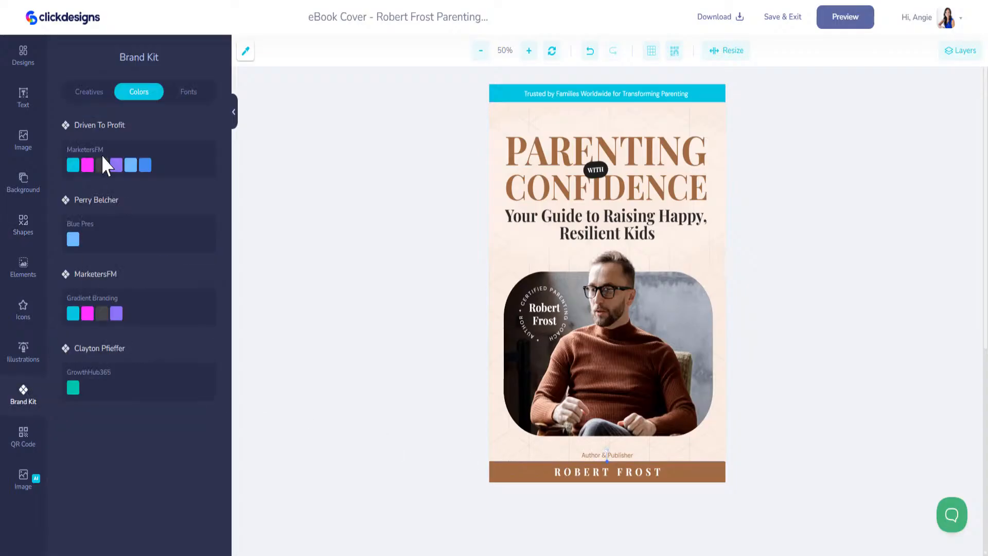
click(76, 166)
Step: Make the PARENTING and CONFIDENCE headings the cyan brand-kit colour
click(566, 155)
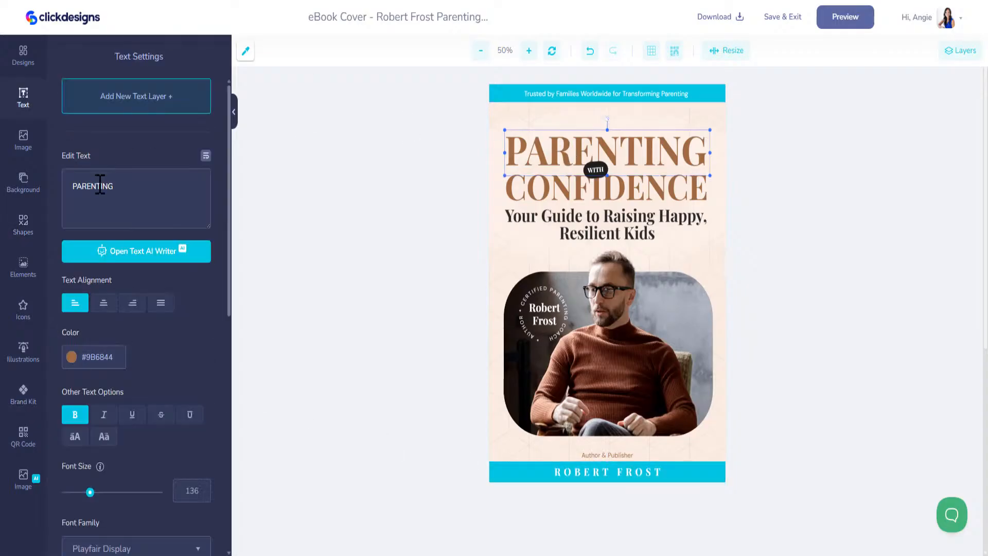
click(72, 357)
click(32, 396)
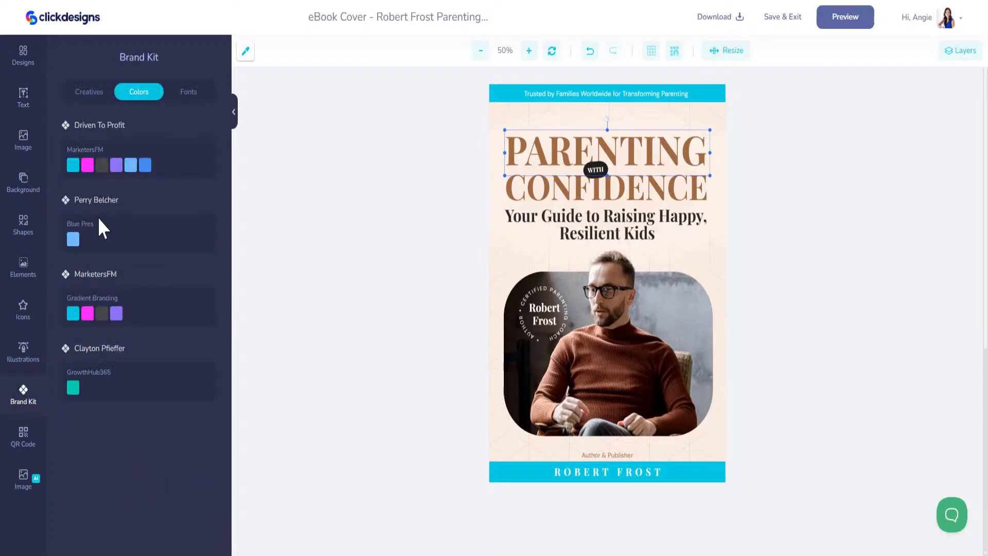
click(74, 166)
click(530, 188)
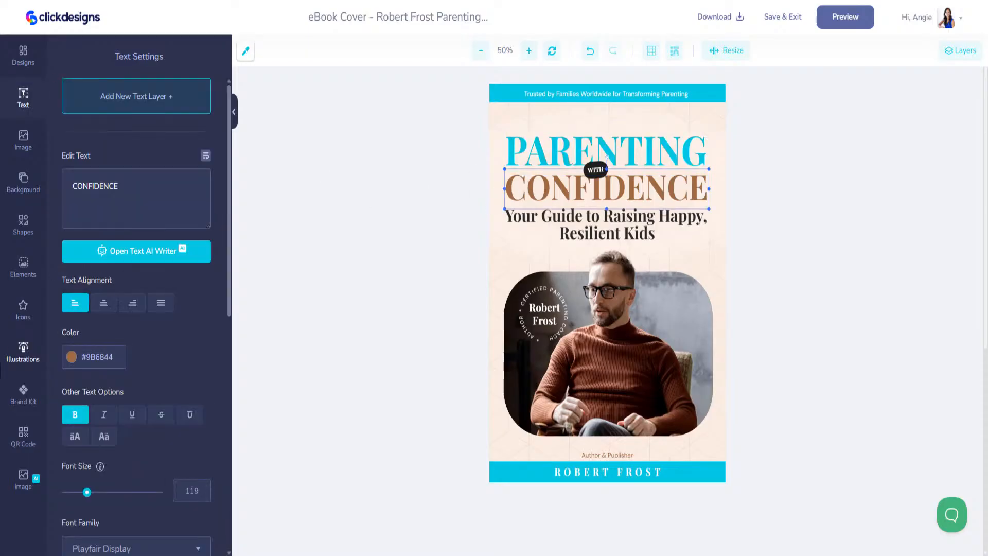
click(24, 403)
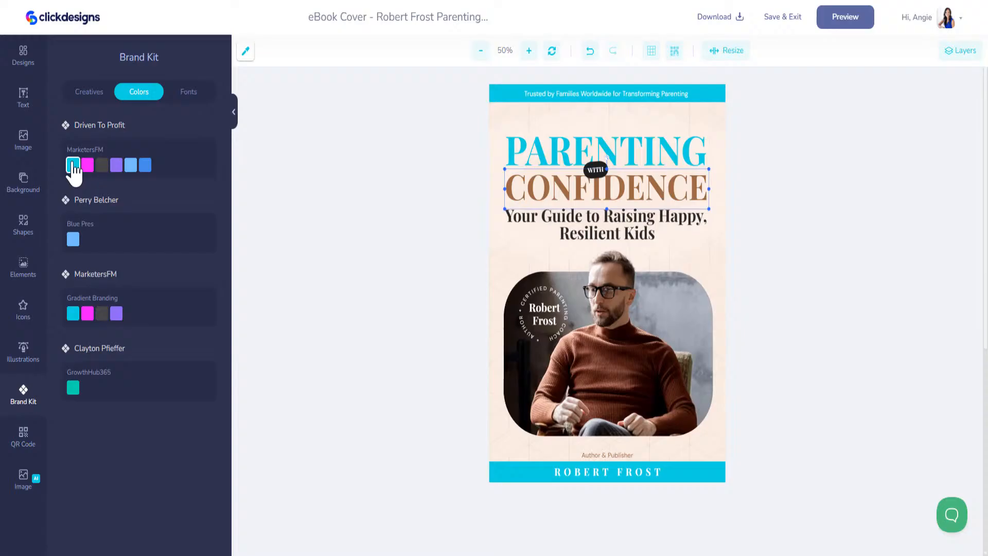
click(73, 164)
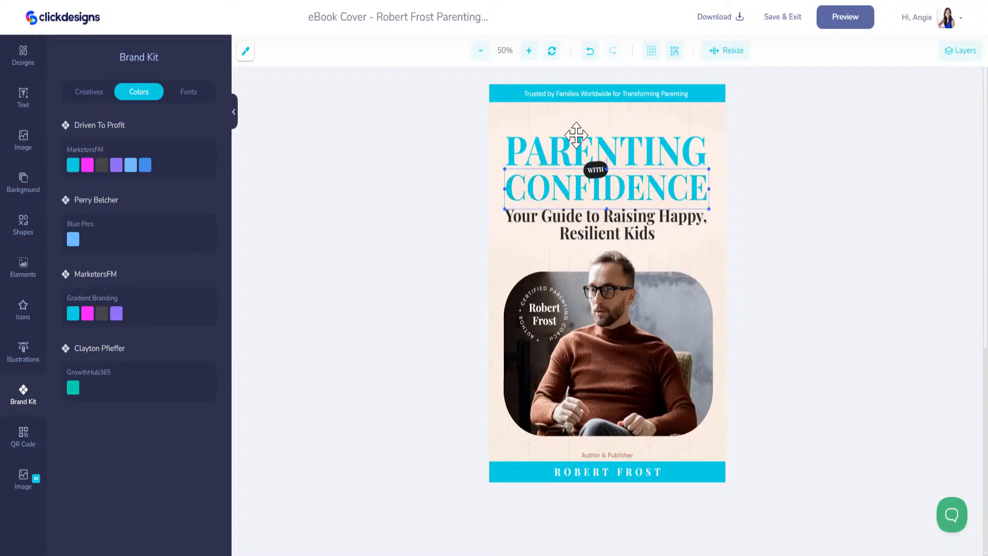
click(617, 351)
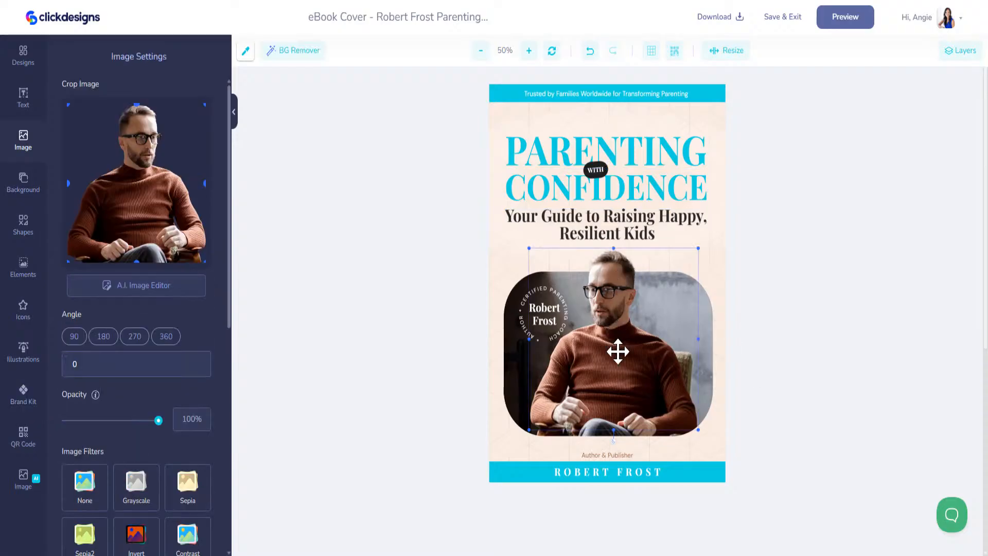
Step: Delete both photos of the man from the cover
key(Delete)
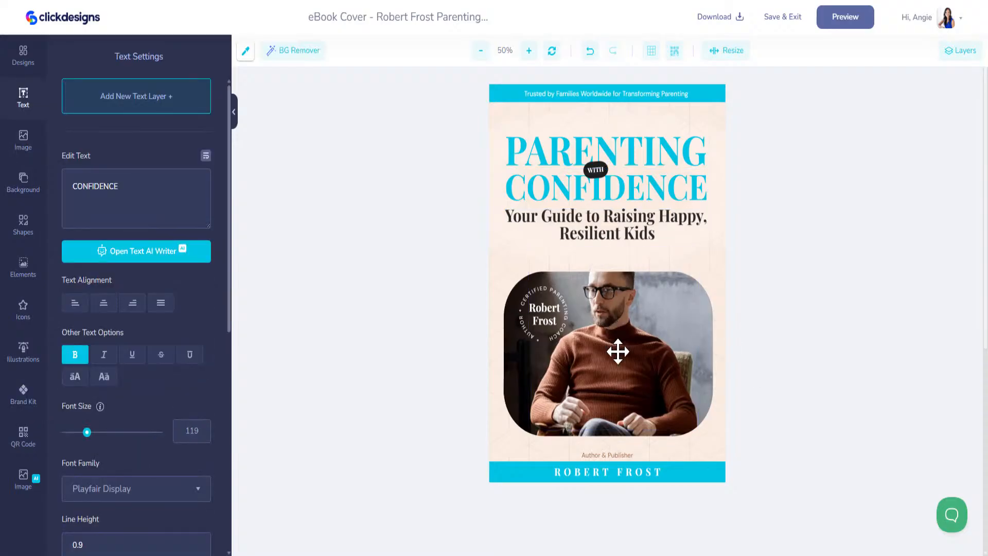
click(617, 351)
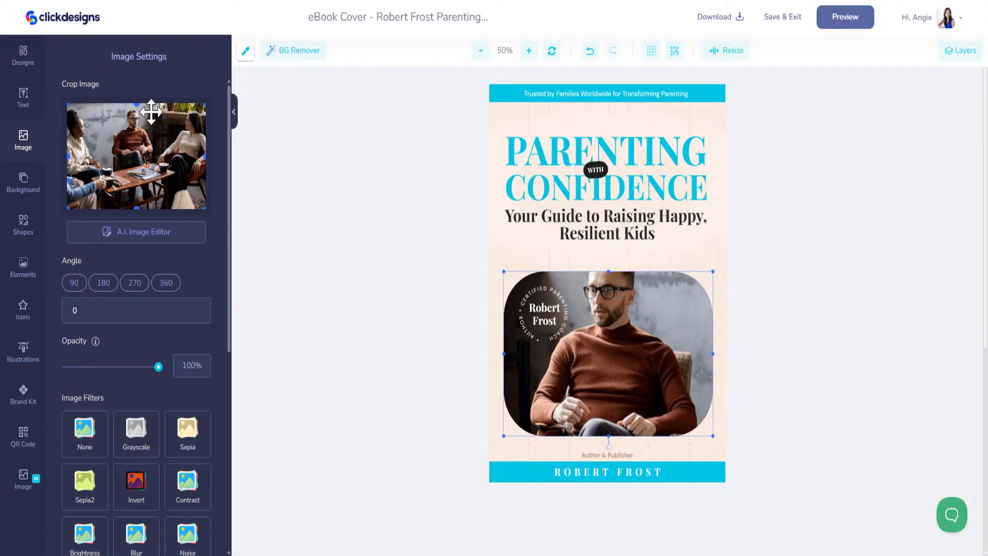
key(Delete)
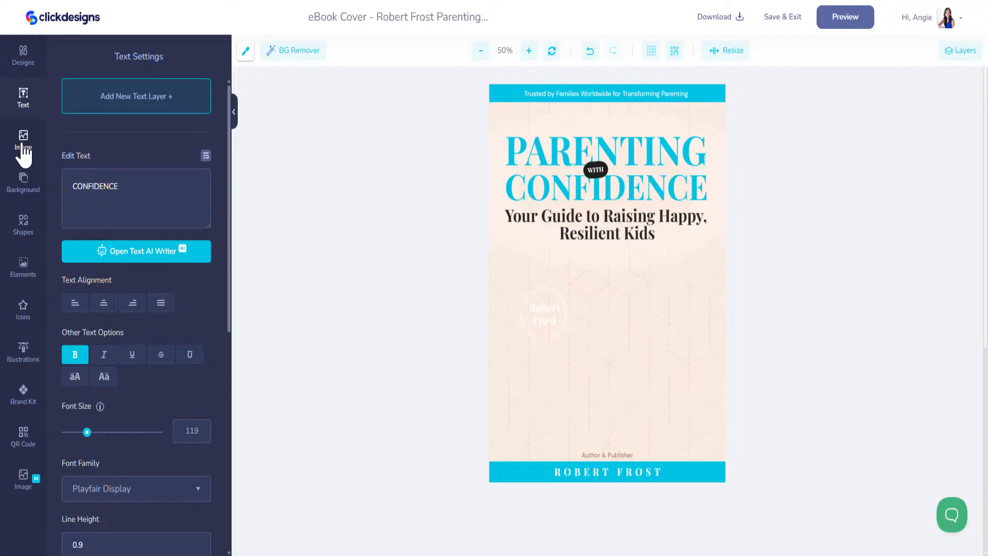
Step: Browse the AI Image library and load more images
click(24, 478)
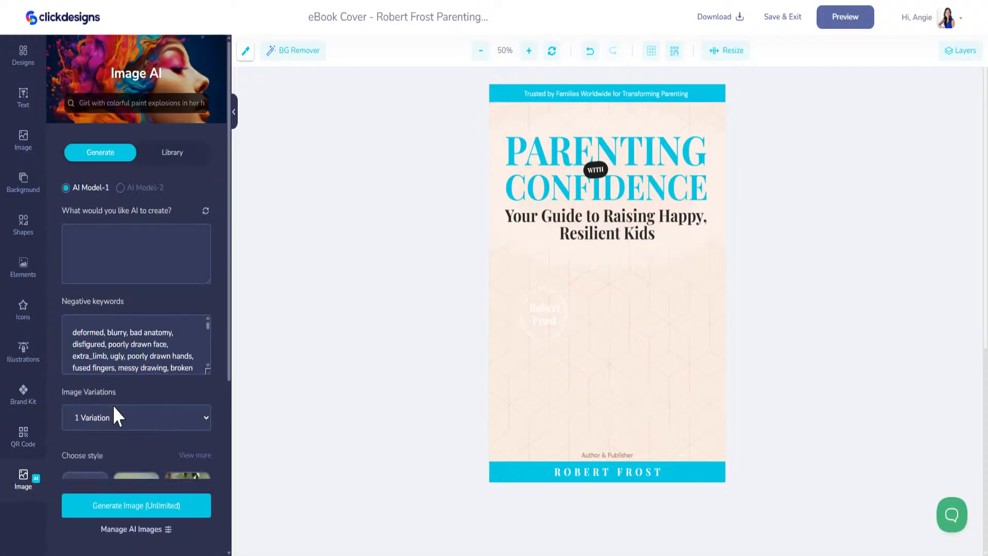
scroll(136, 348, down, 5)
scroll(194, 441, down, 1)
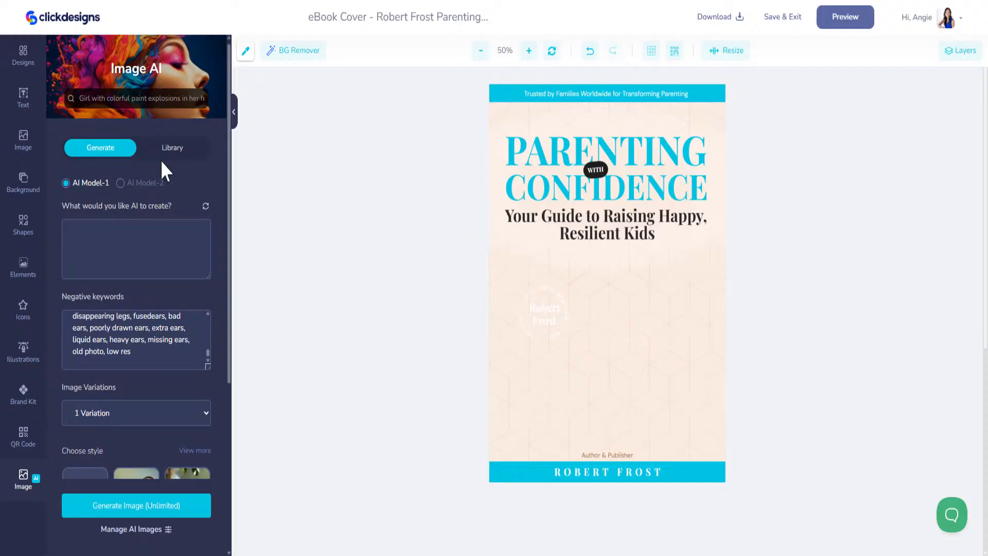
click(171, 149)
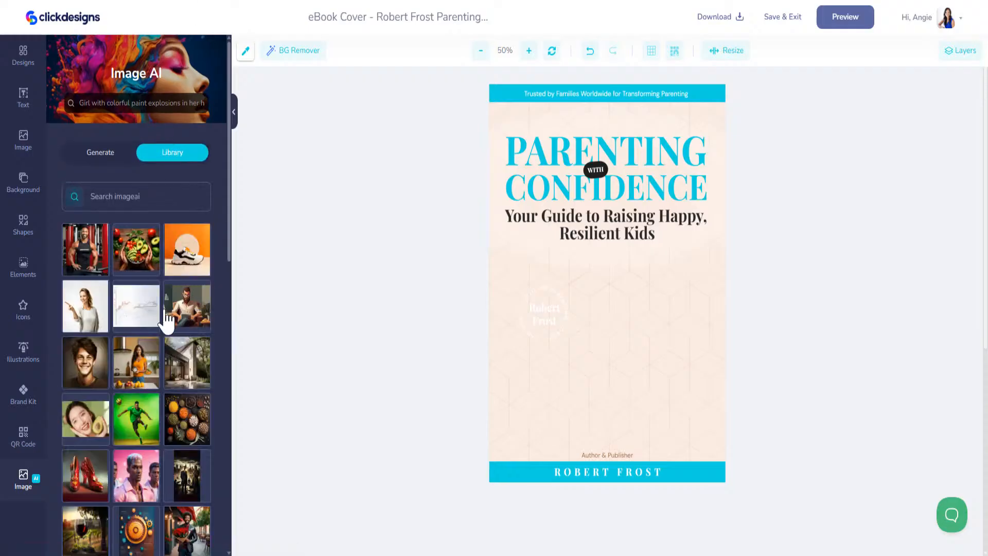
scroll(167, 316, down, 2)
scroll(168, 316, down, 4)
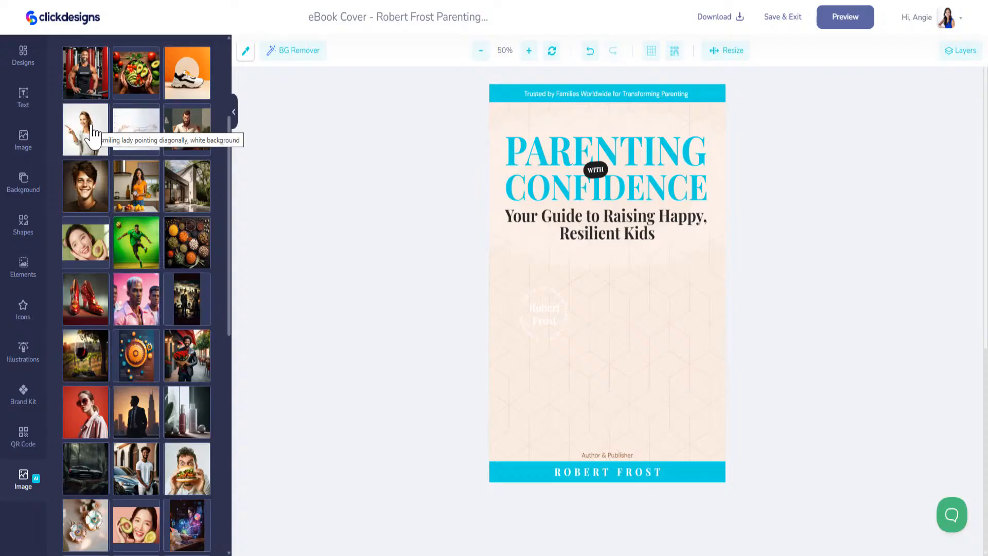
scroll(137, 221, down, 6)
scroll(135, 265, down, 4)
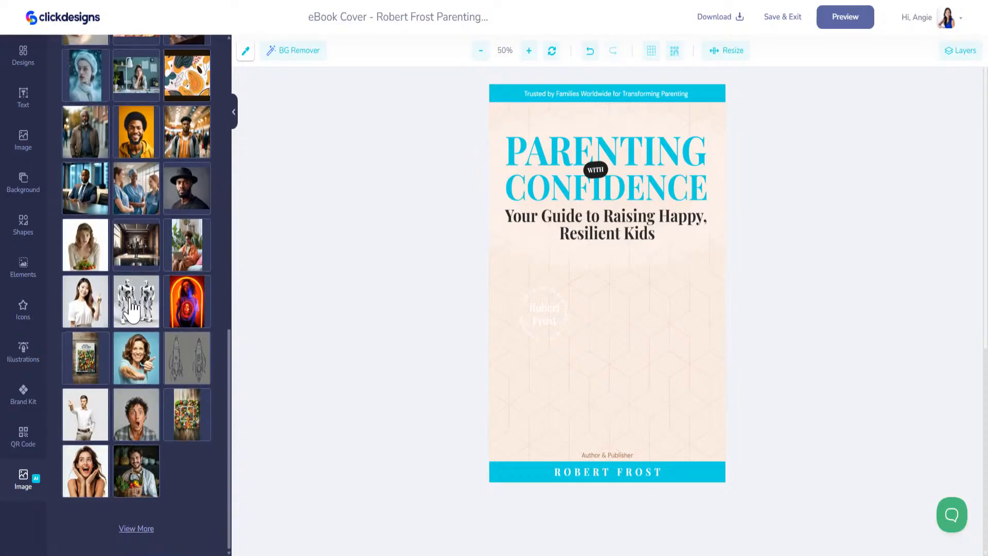
click(137, 528)
scroll(144, 335, down, 5)
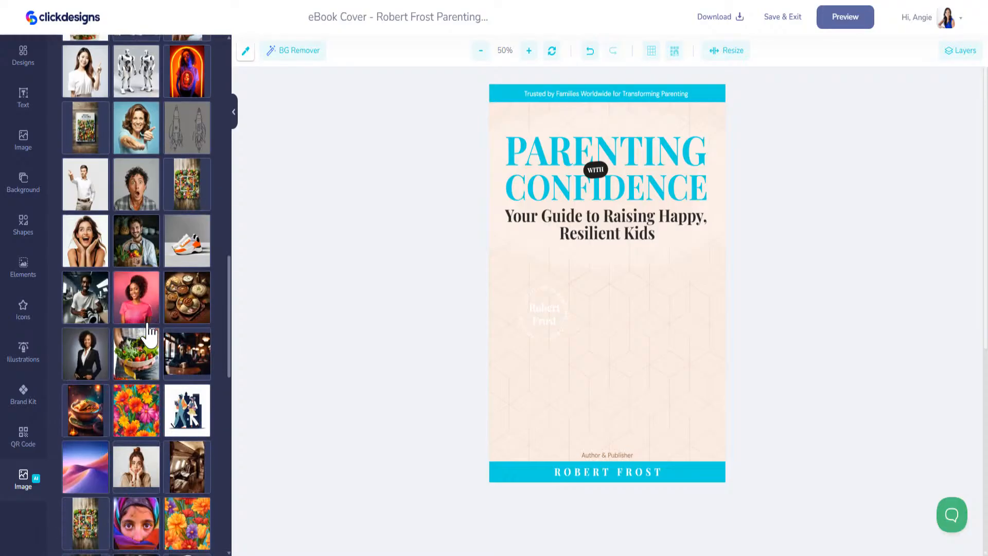
scroll(87, 175, down, 3)
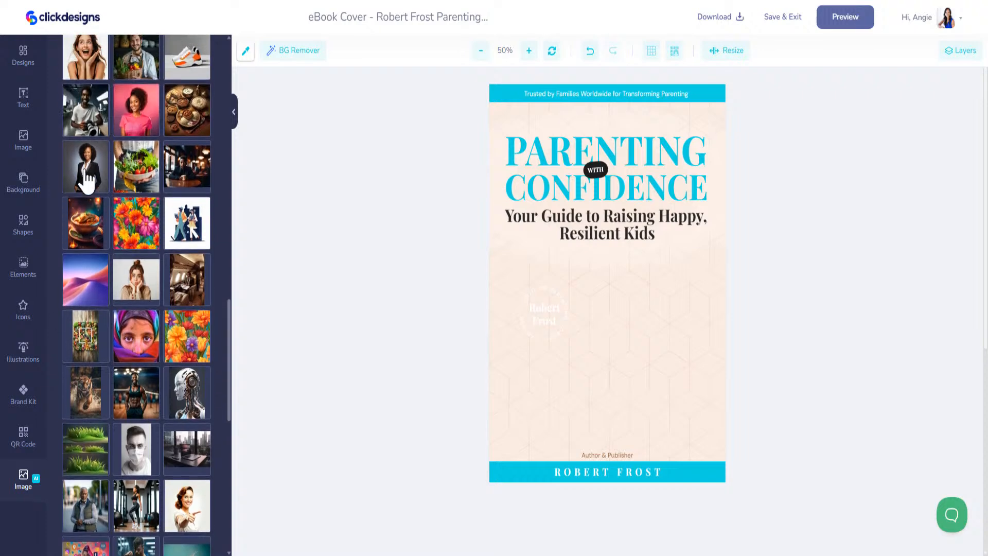
Step: Add the black-suit woman photo to the cover and crop it into a circle
click(88, 175)
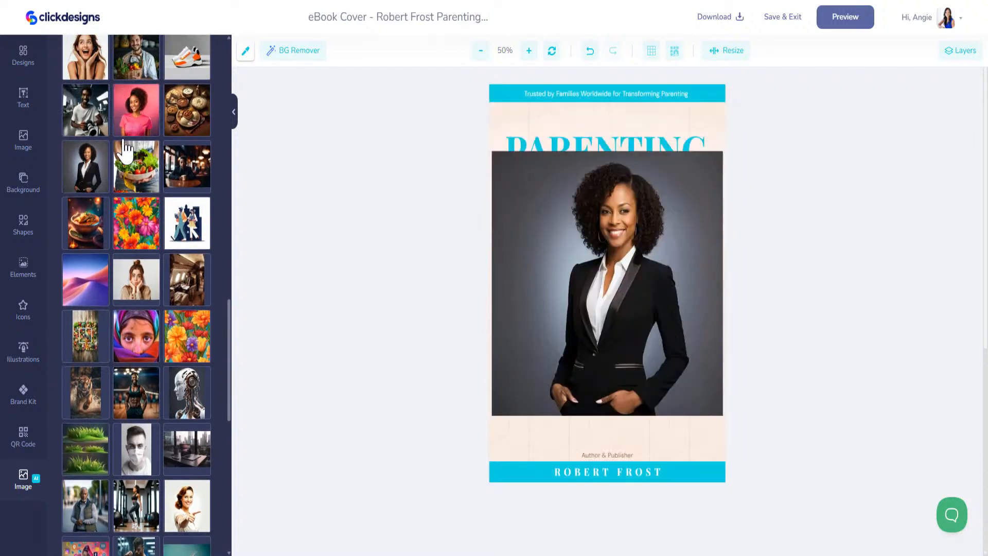
click(610, 252)
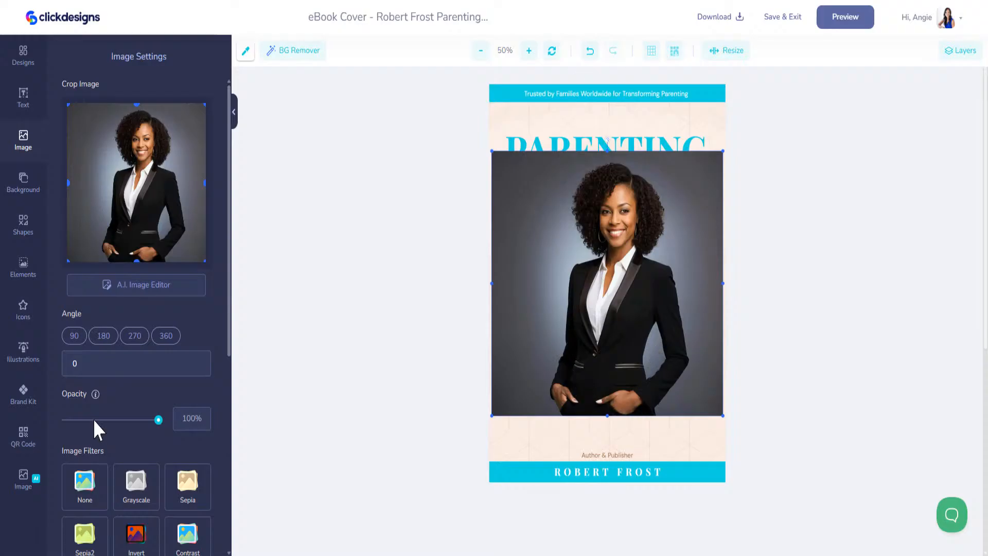
scroll(90, 398, down, 6)
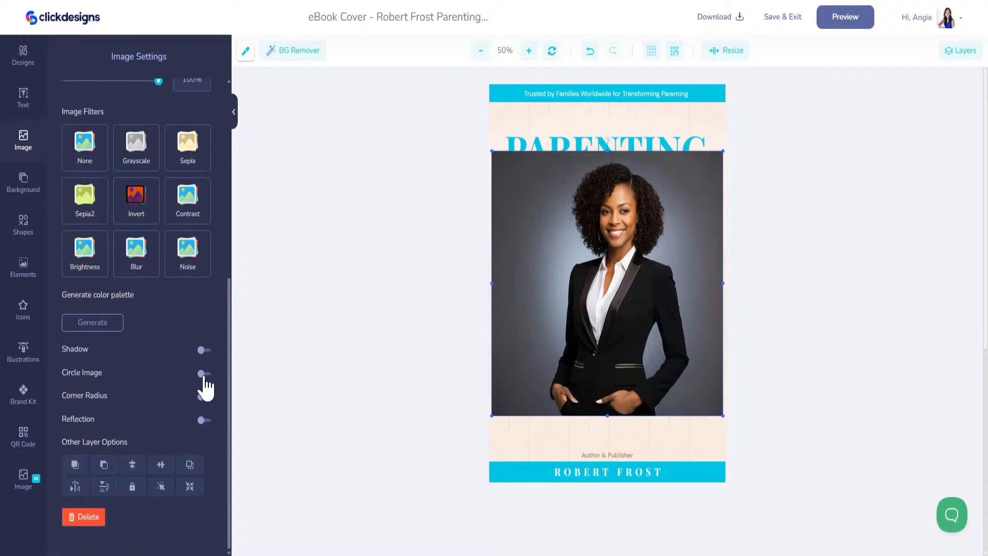
click(203, 374)
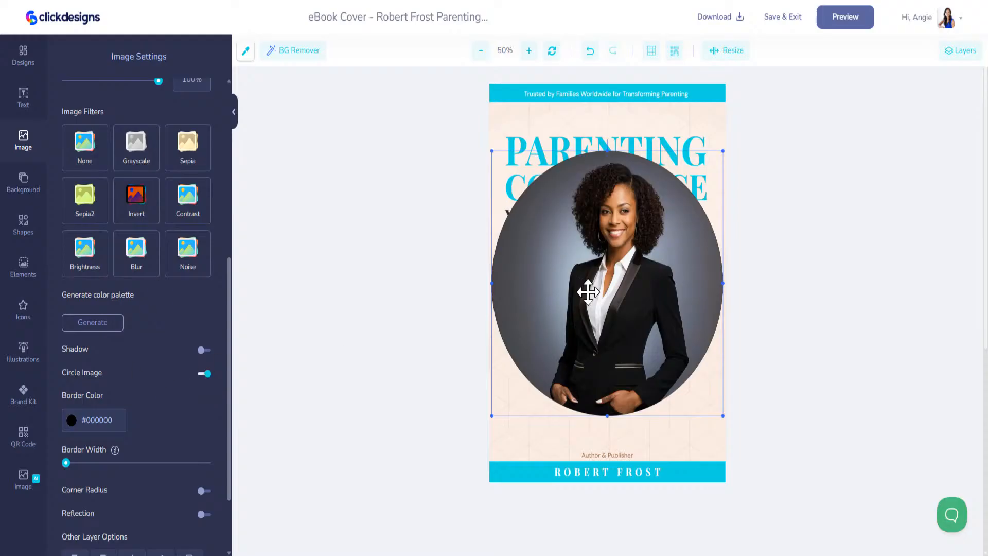
Step: Shrink the circular portrait and centre it below the subtitle
drag(490, 150, 598, 273)
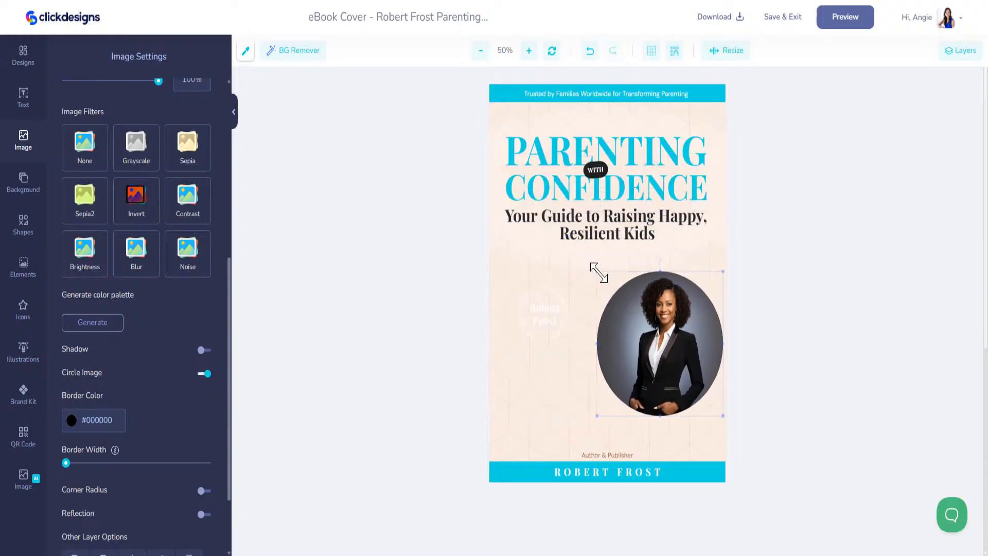
drag(644, 347, 586, 327)
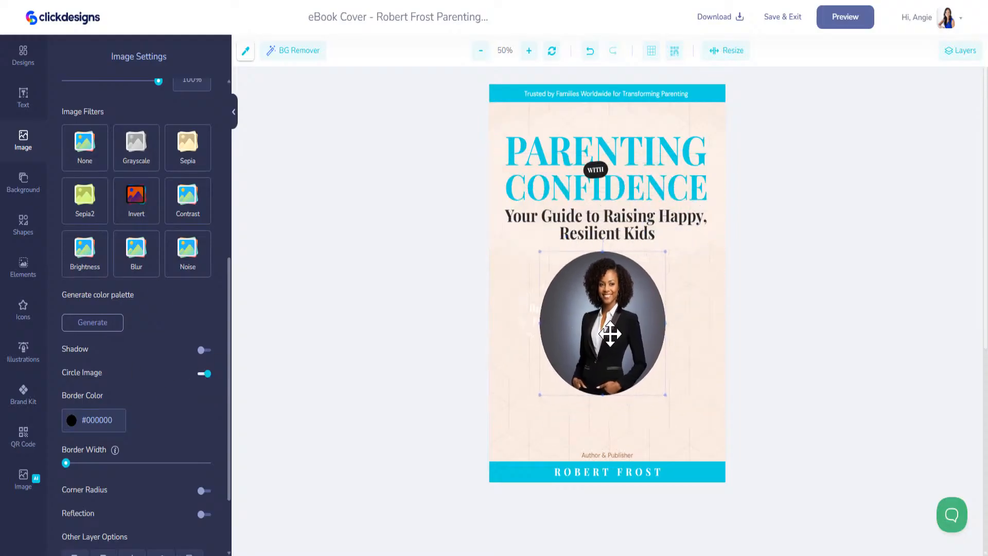
key(ctrl+z)
click(556, 315)
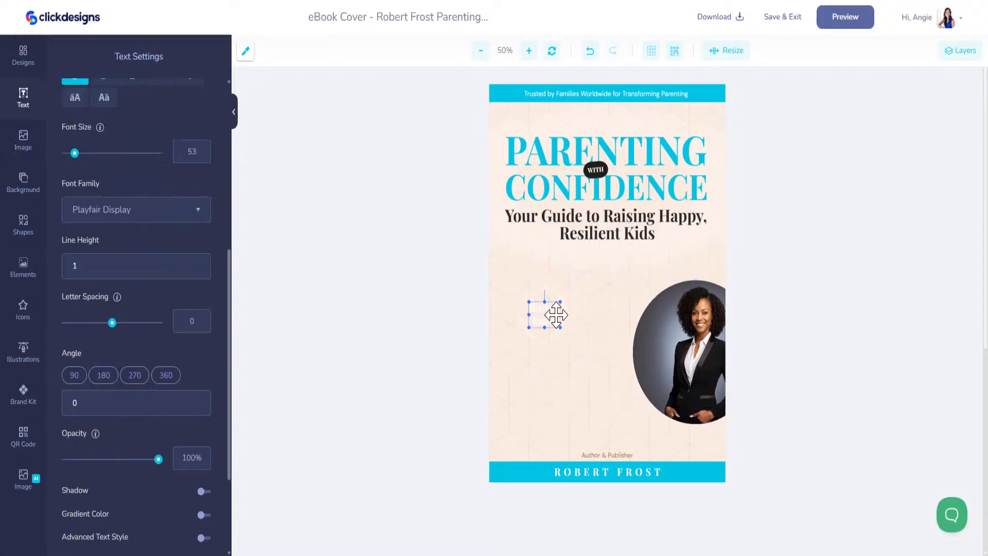
drag(671, 348, 564, 324)
Step: Move the portrait layer behind the text layers, then resize and centre it on the page
click(953, 51)
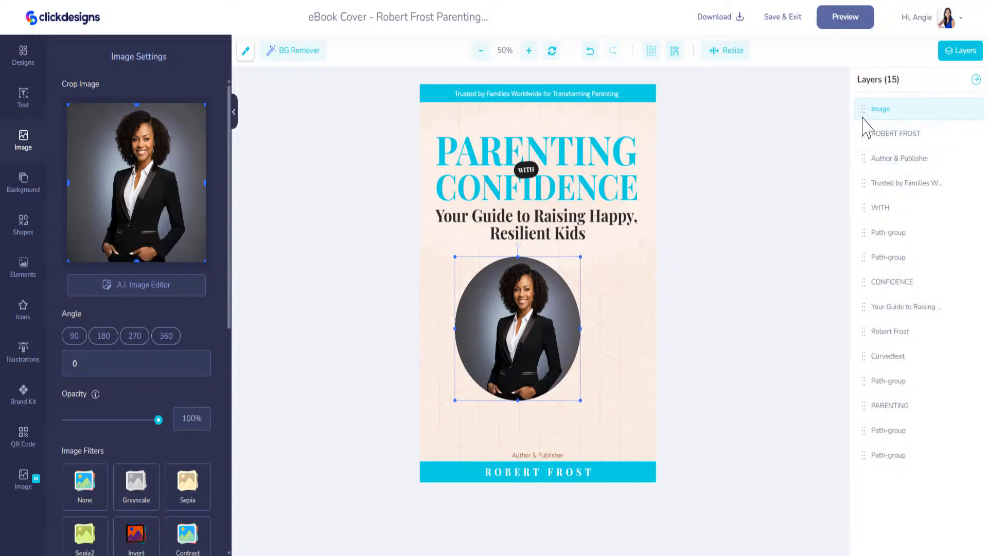
drag(860, 114, 869, 406)
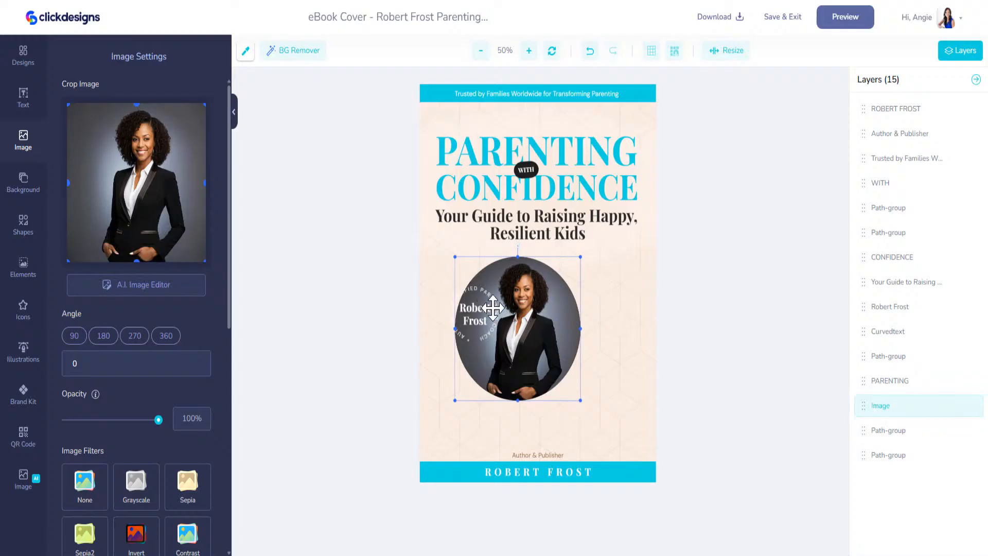
mouse_move(580, 400)
mouse_down()
mouse_move(636, 442)
mouse_move(638, 458)
mouse_move(584, 391)
mouse_up()
drag(579, 392, 579, 388)
drag(517, 317, 519, 314)
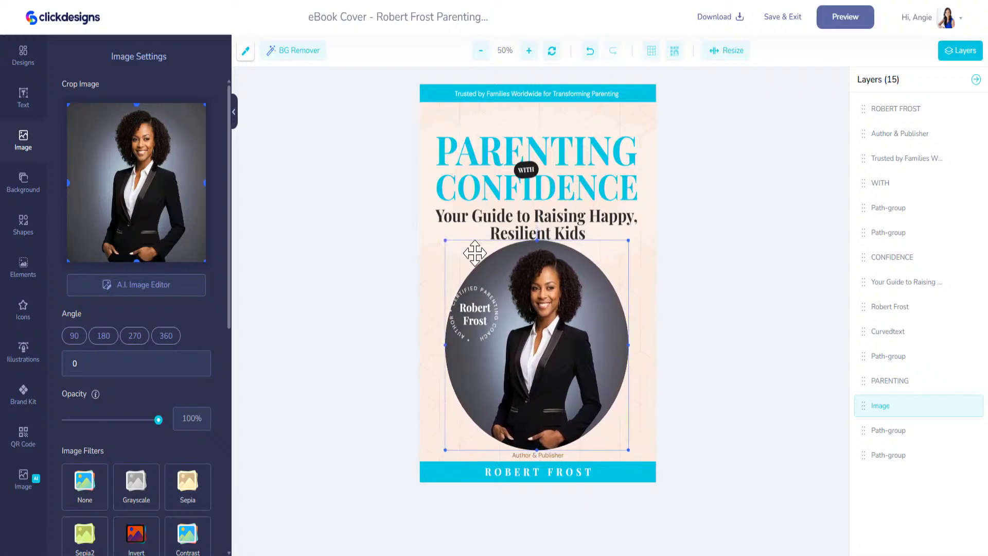
drag(445, 241, 469, 267)
drag(533, 323, 522, 306)
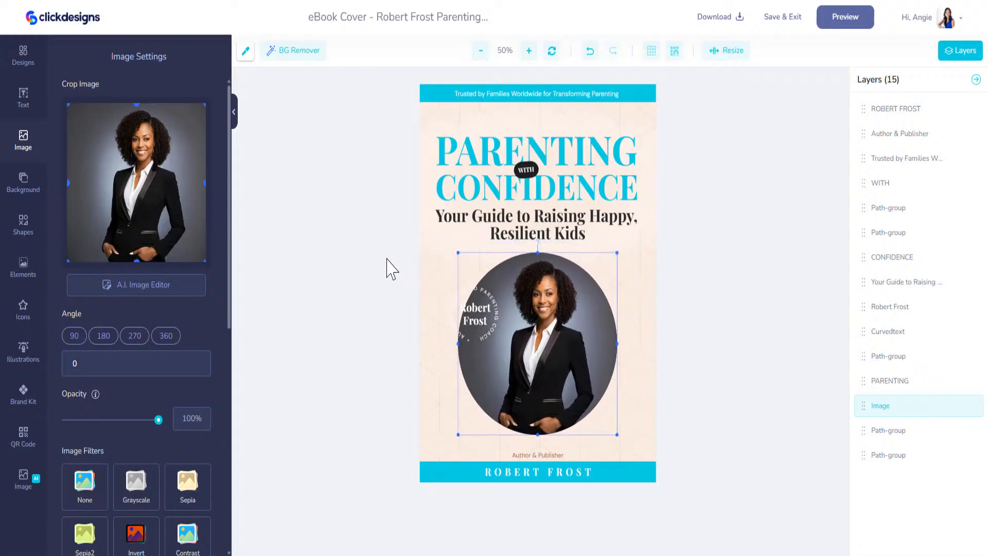
click(489, 322)
Step: Replace the badge's author first name and surname with the new author's name
click(491, 334)
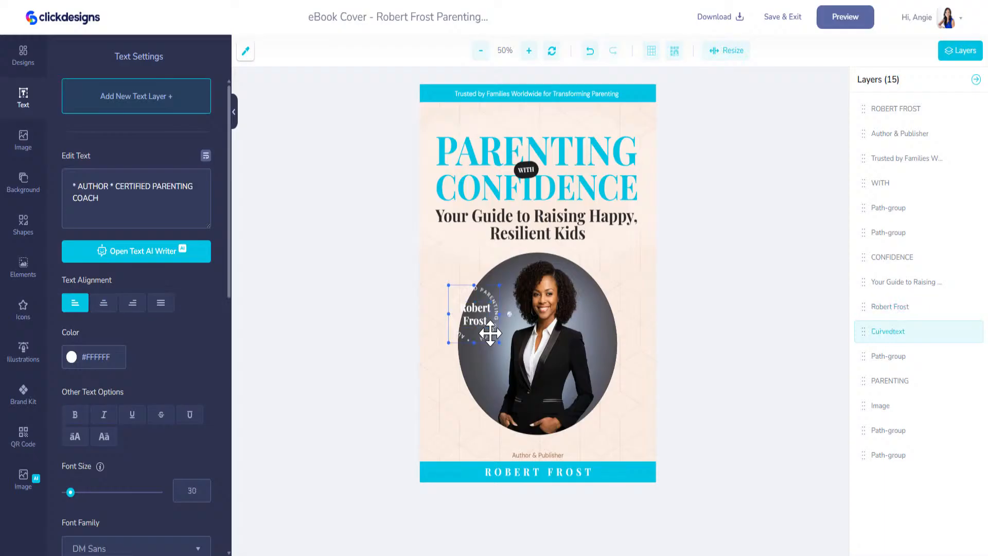
mouse_move(491, 337)
mouse_down()
mouse_move(500, 349)
mouse_move(477, 325)
mouse_move(490, 333)
mouse_up()
click(480, 322)
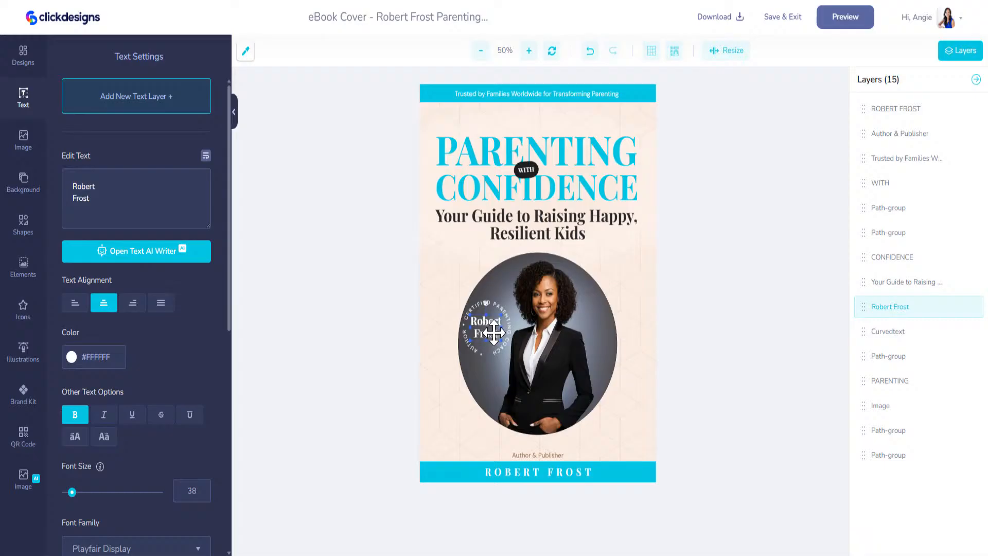
drag(122, 180, 73, 187)
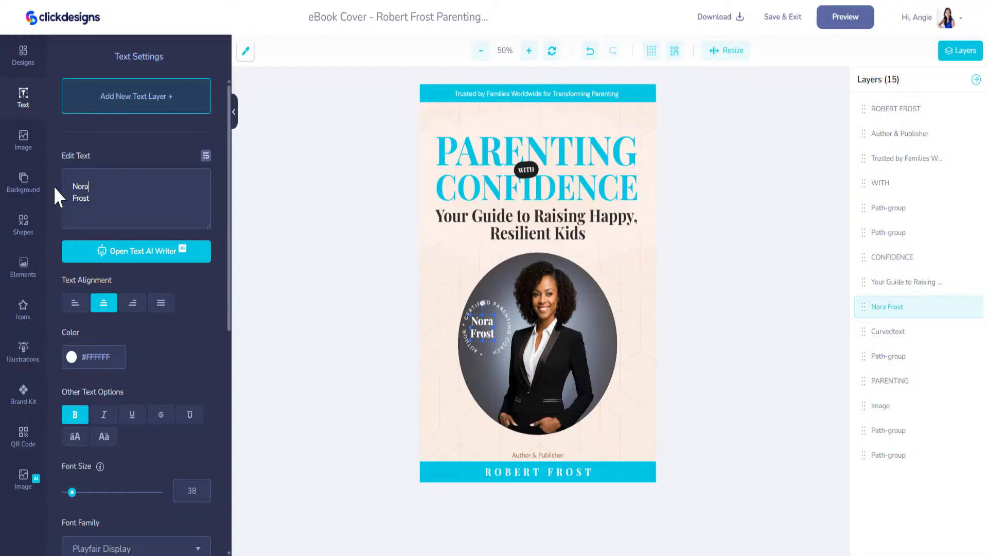
drag(67, 198, 96, 199)
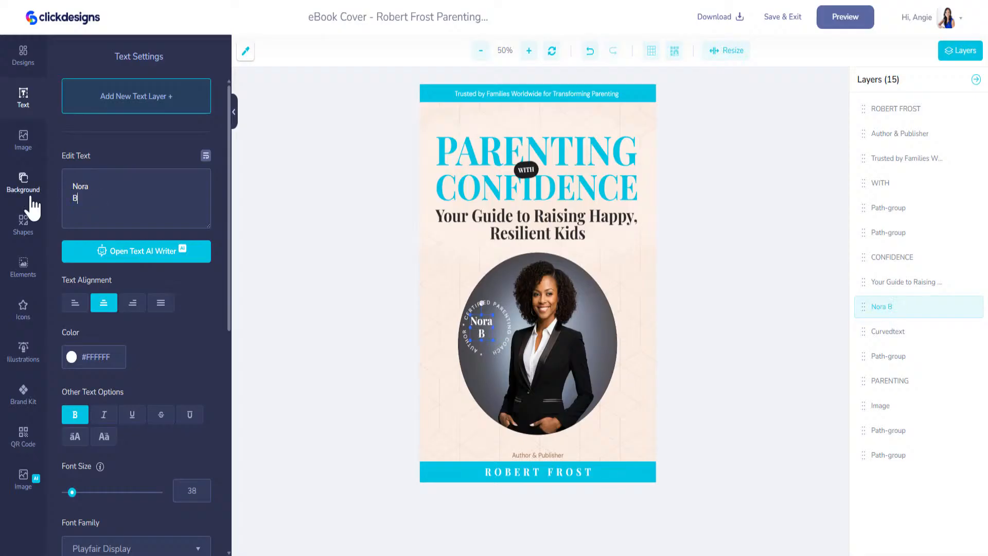
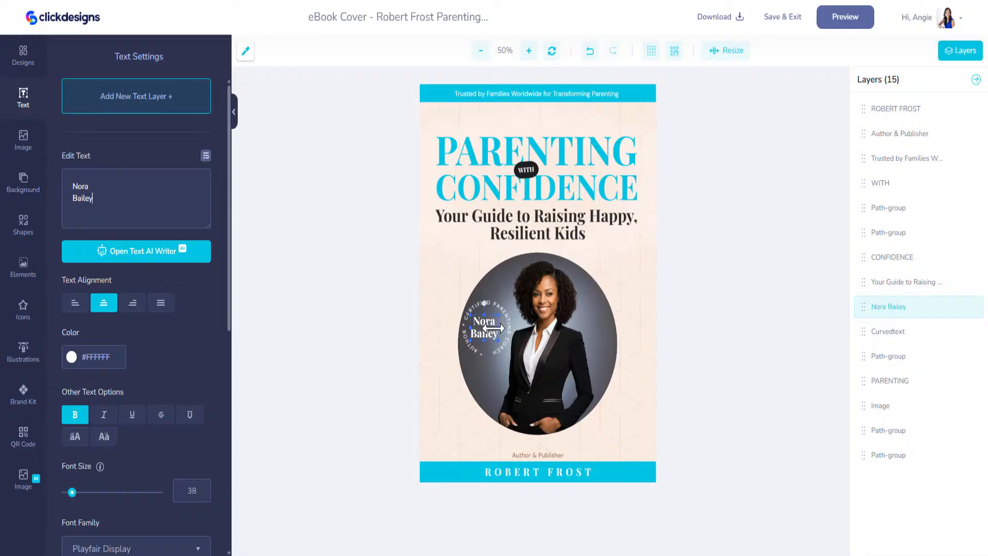
drag(489, 328, 490, 329)
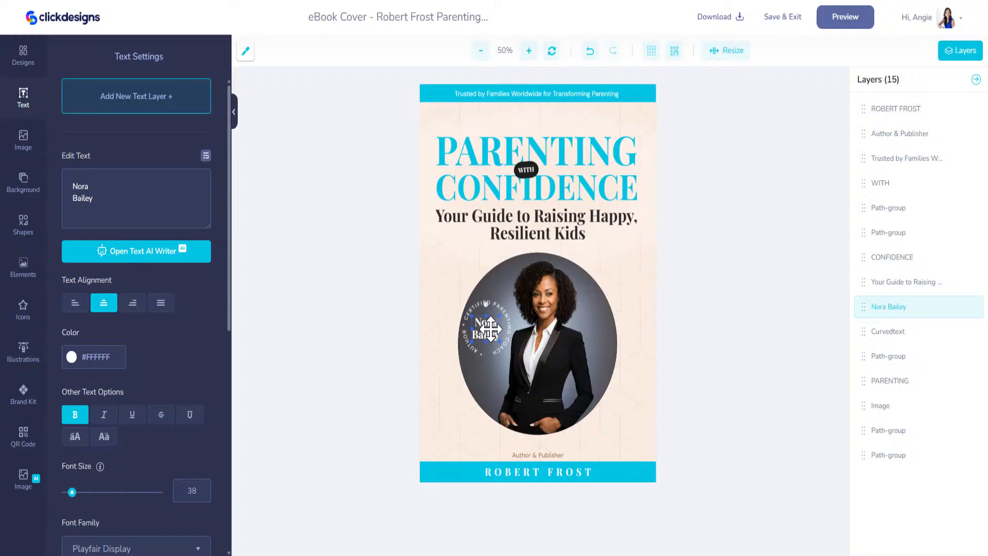
Step: Change the bottom banner name to the new author's name in capitals and centre it
click(522, 471)
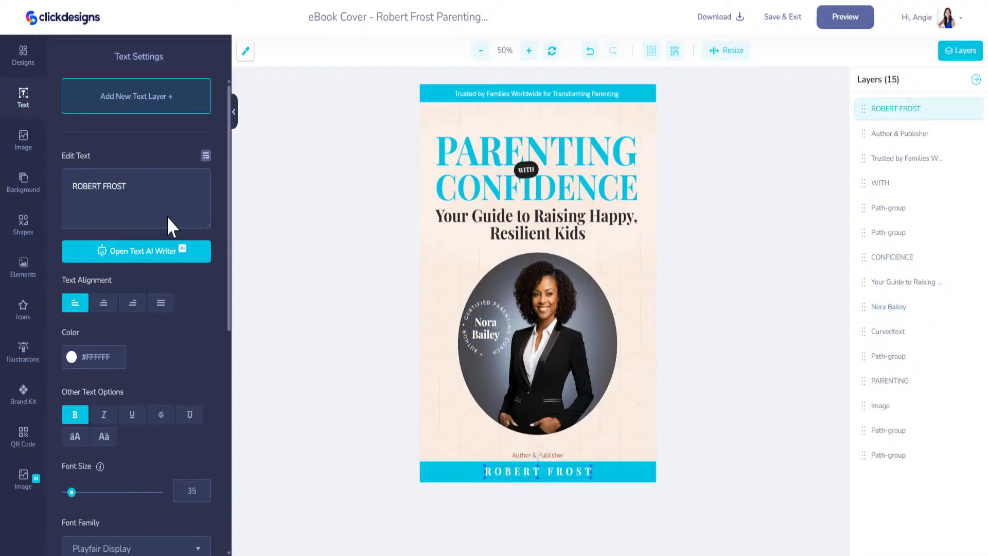
triple_click(116, 186)
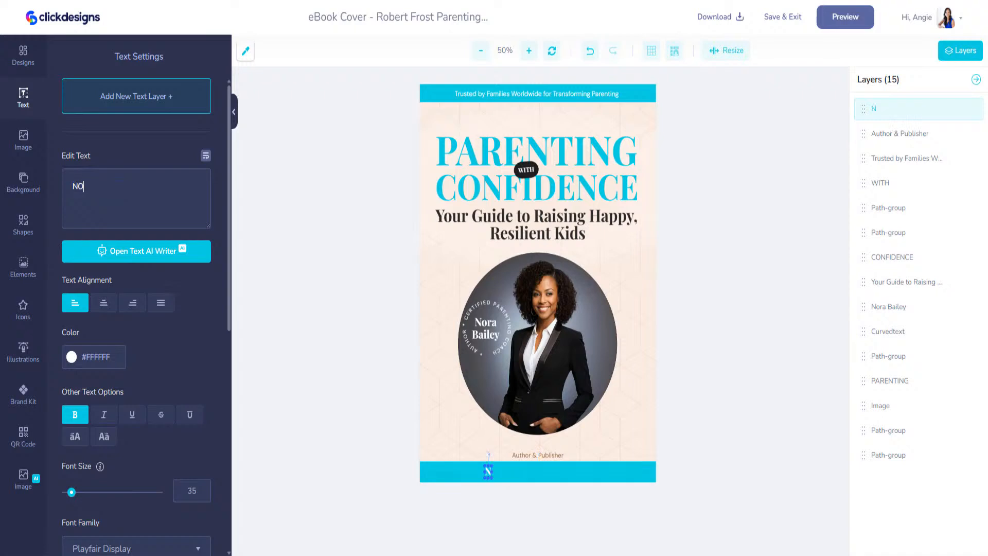
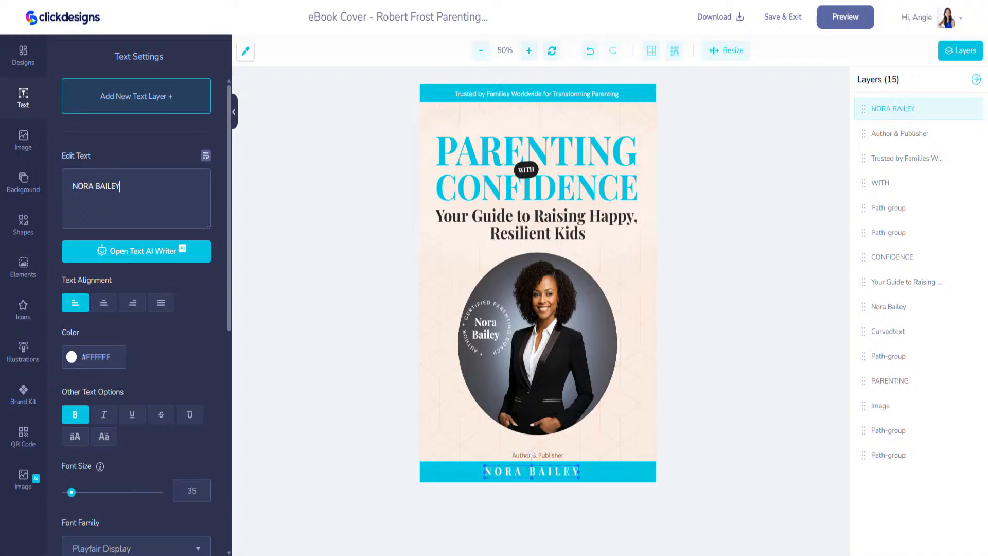
drag(562, 472, 567, 472)
Step: Make the Author & Publisher label and the name on the photo brand cyan
click(548, 455)
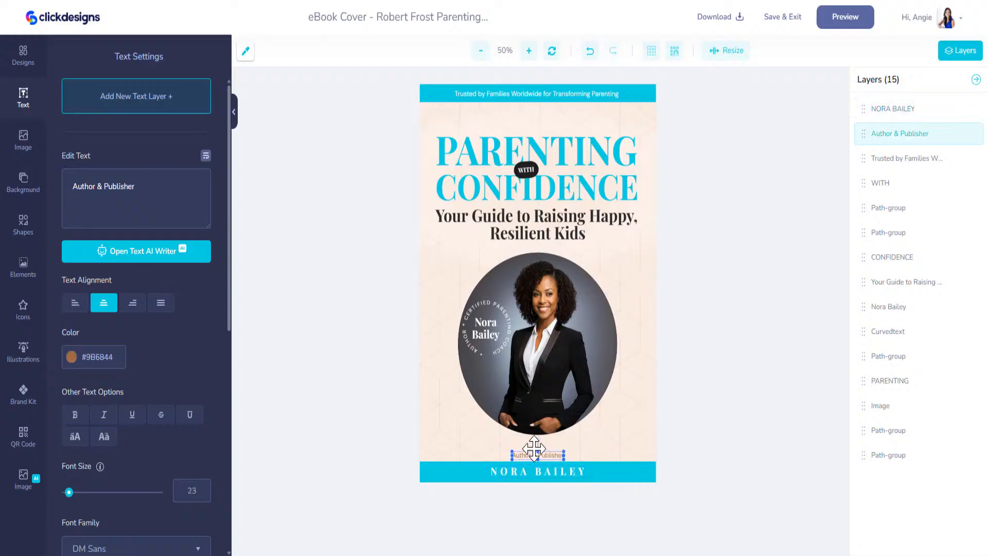
click(23, 394)
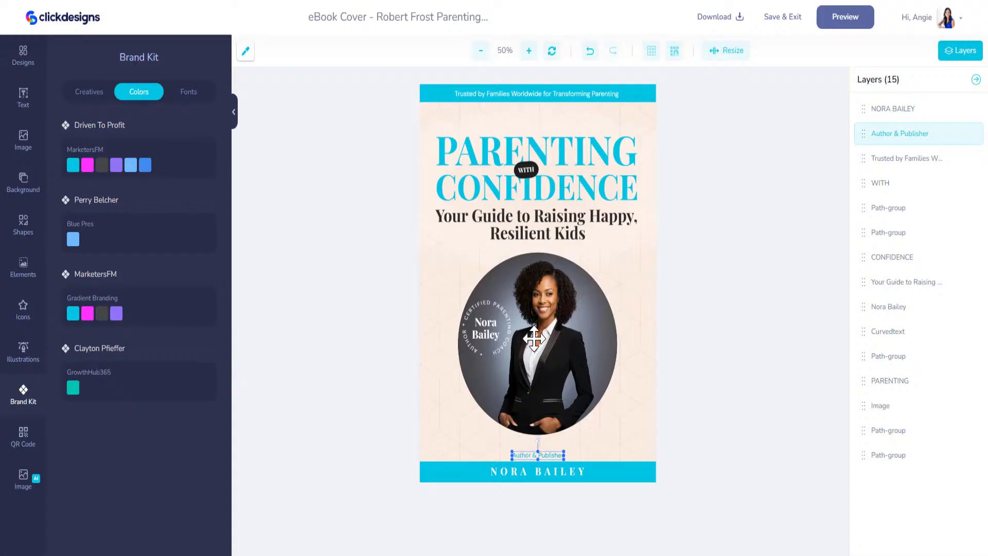
click(486, 329)
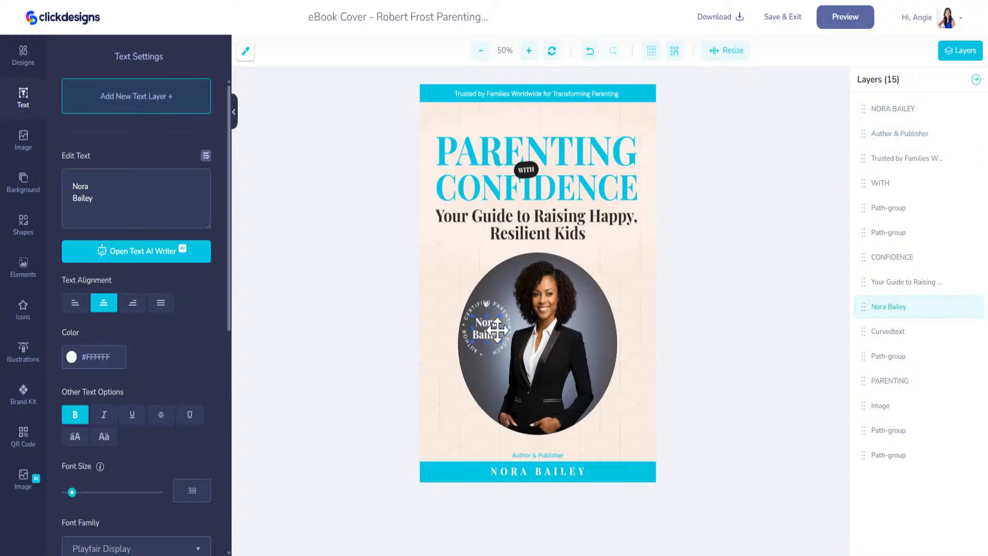
click(23, 393)
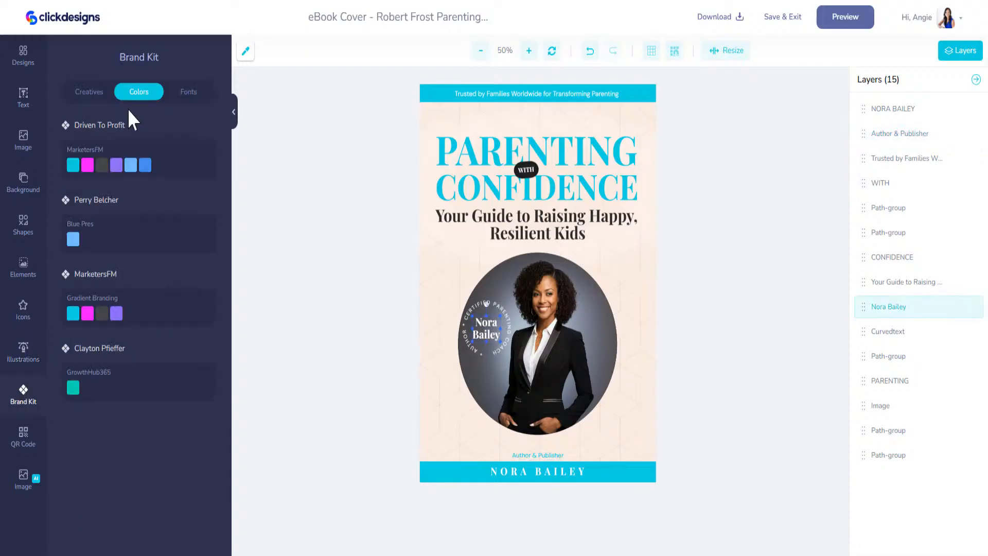
click(74, 164)
click(486, 329)
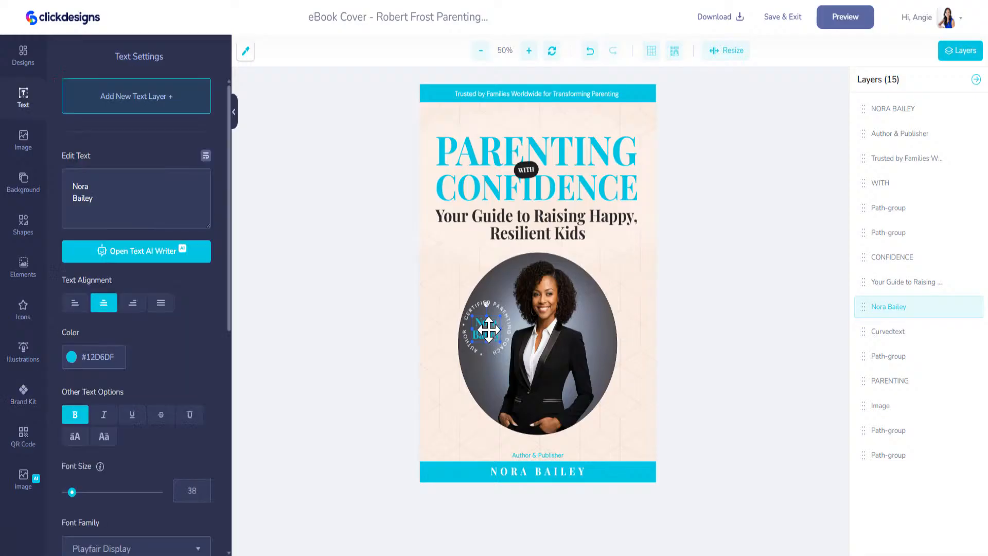
Step: Give the round portrait a blurred, offset shadow in colour #12D6DF
click(610, 295)
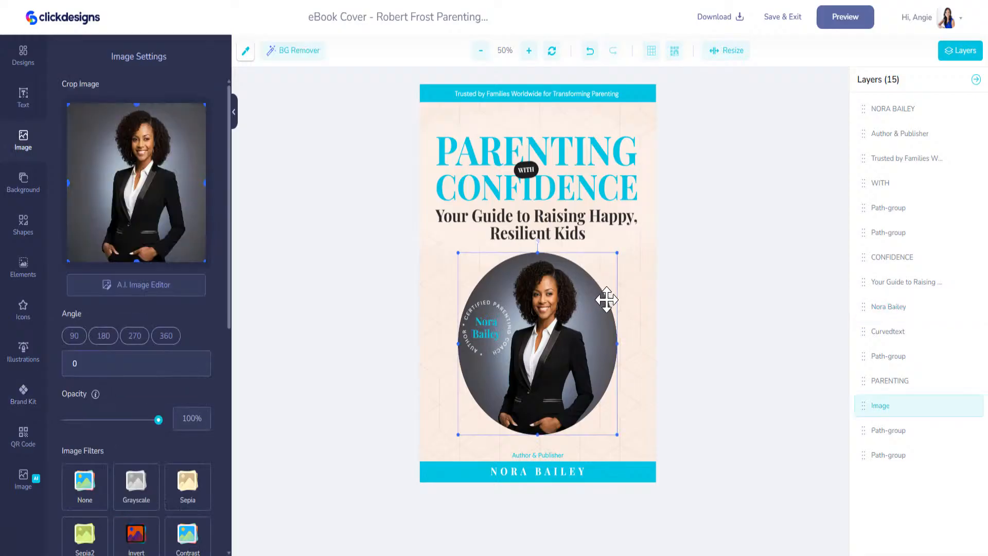
scroll(161, 429, down, 2)
scroll(161, 429, down, 6)
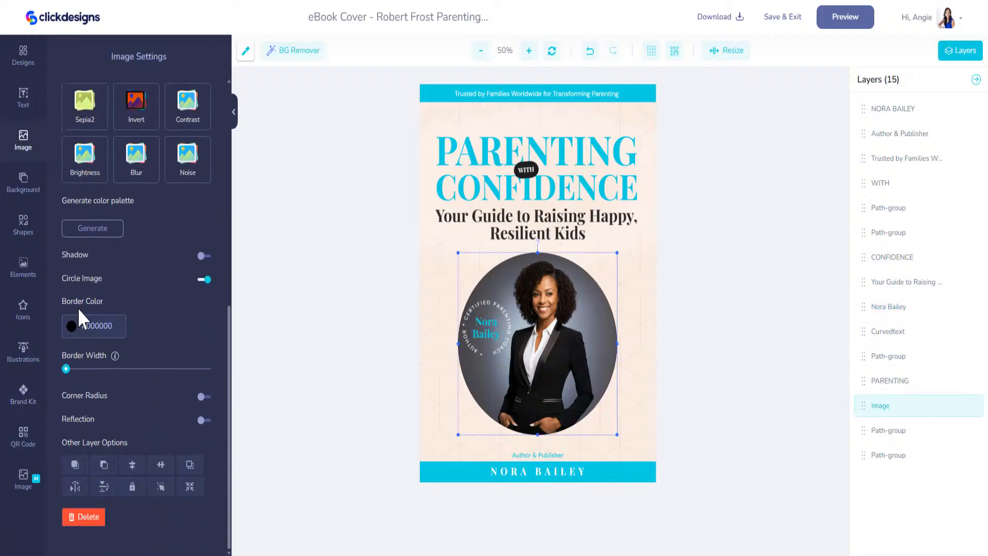
click(173, 254)
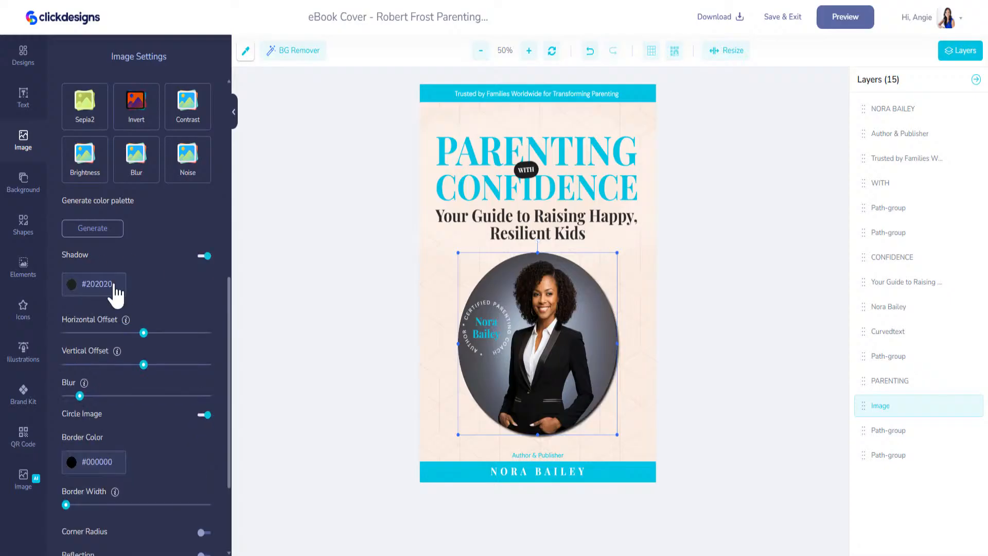
click(73, 285)
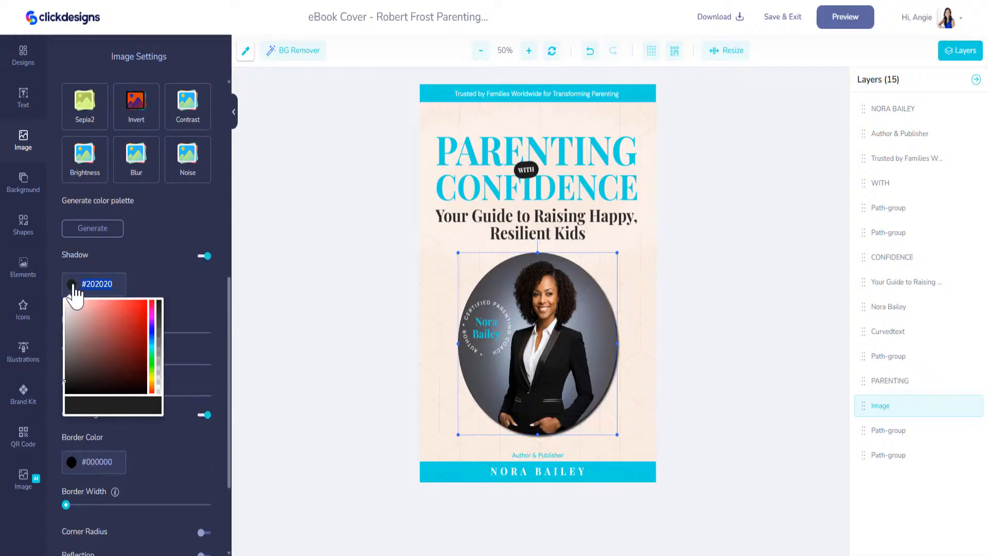
click(176, 280)
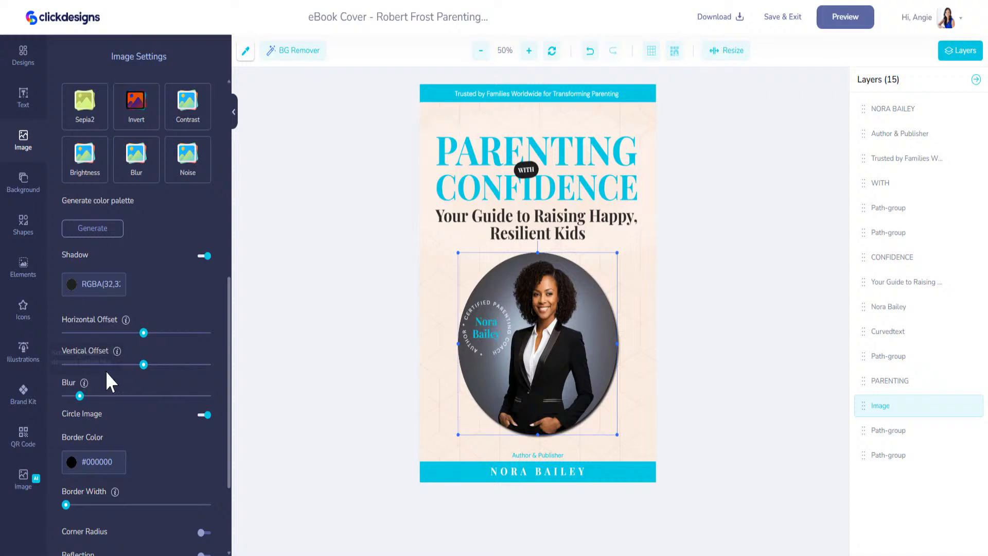
drag(144, 365, 150, 367)
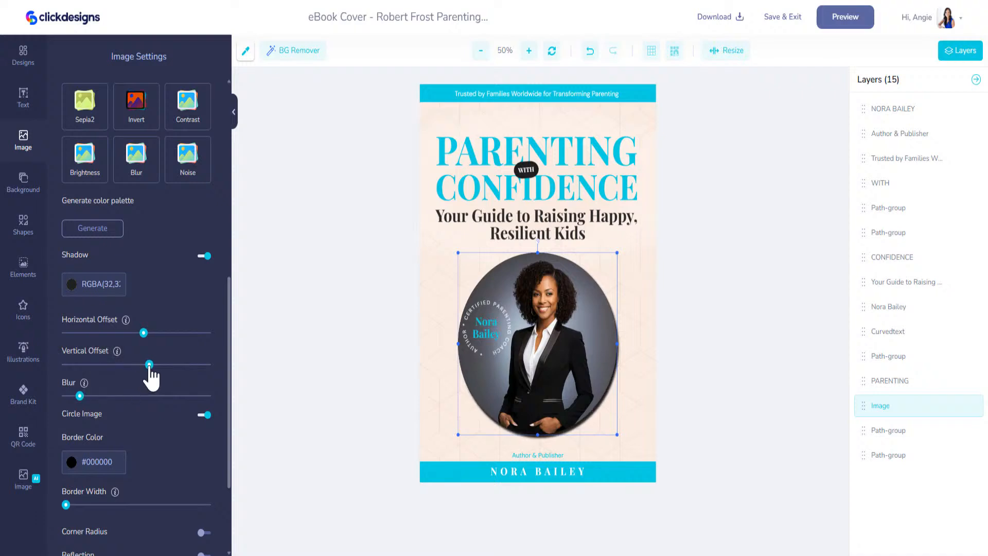
drag(143, 332, 149, 333)
drag(80, 395, 127, 395)
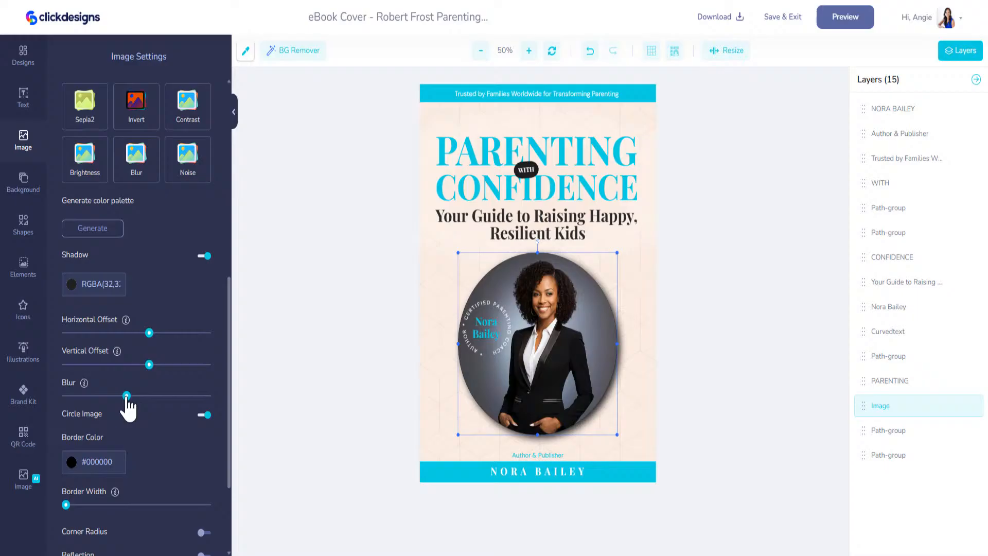
click(90, 285)
text(#)
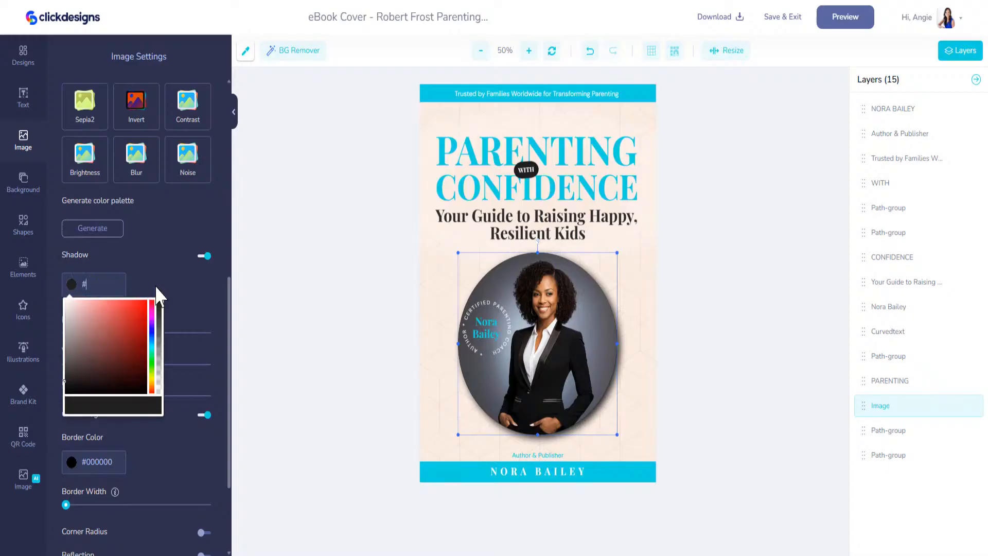
text(12D6DF)
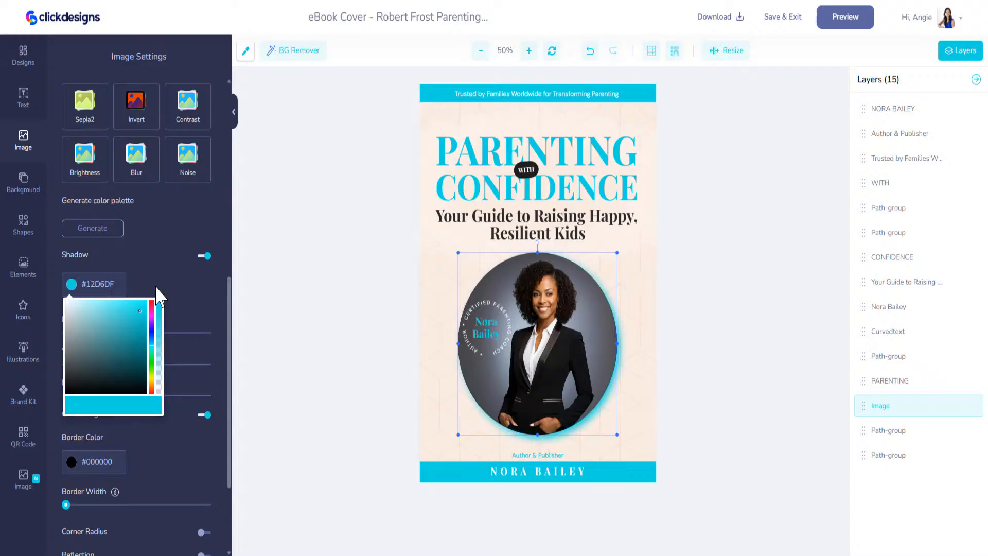
click(719, 331)
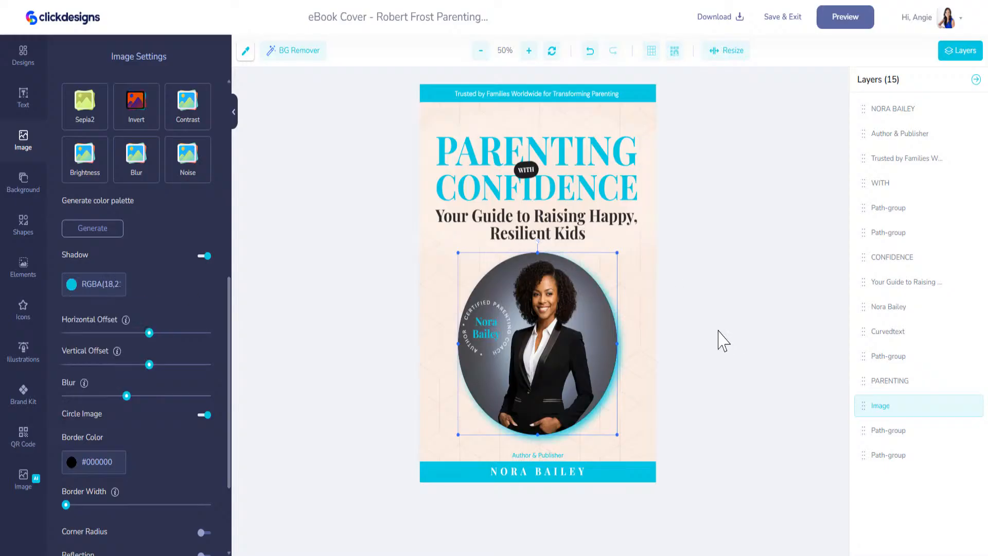
click(503, 309)
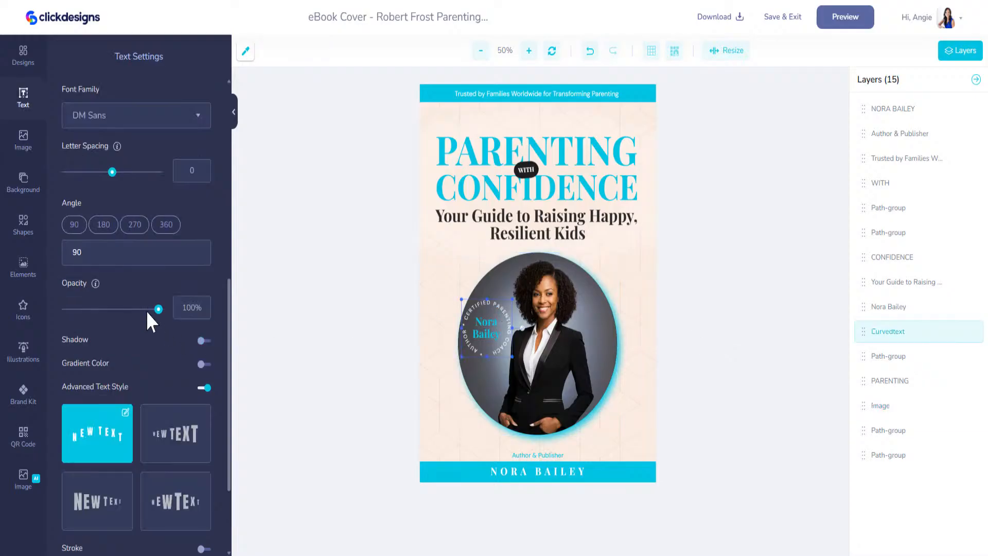
Step: In the curved badge text, replace PARENTING with OPERATIONS and COACH with ADVISOR
scroll(146, 311, up, 6)
scroll(140, 178, up, 2)
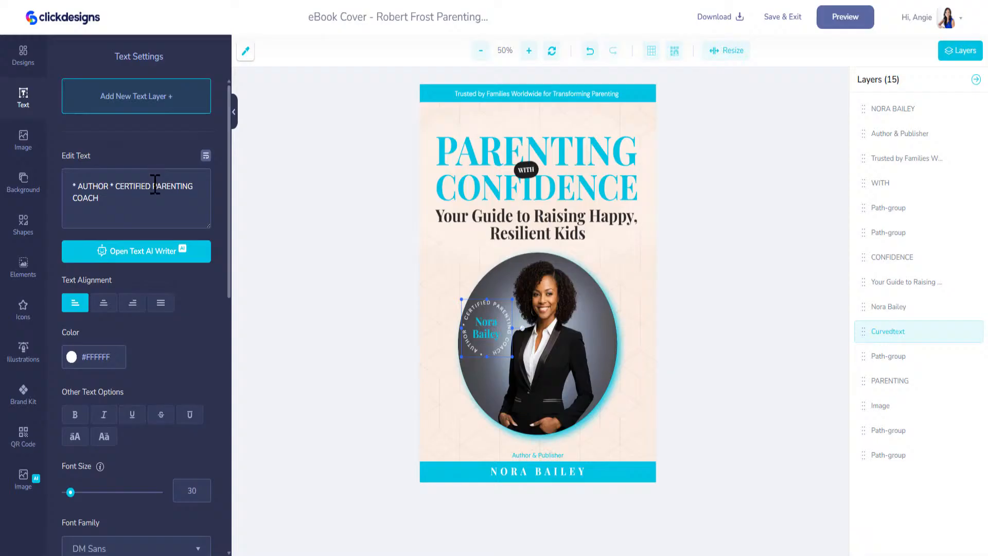
drag(153, 186, 190, 185)
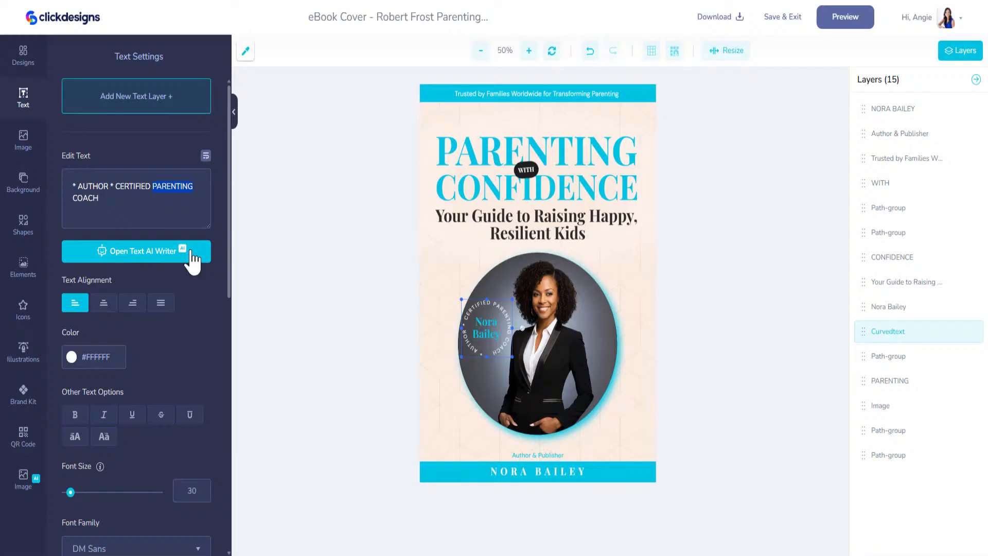
text(OPERATIONS)
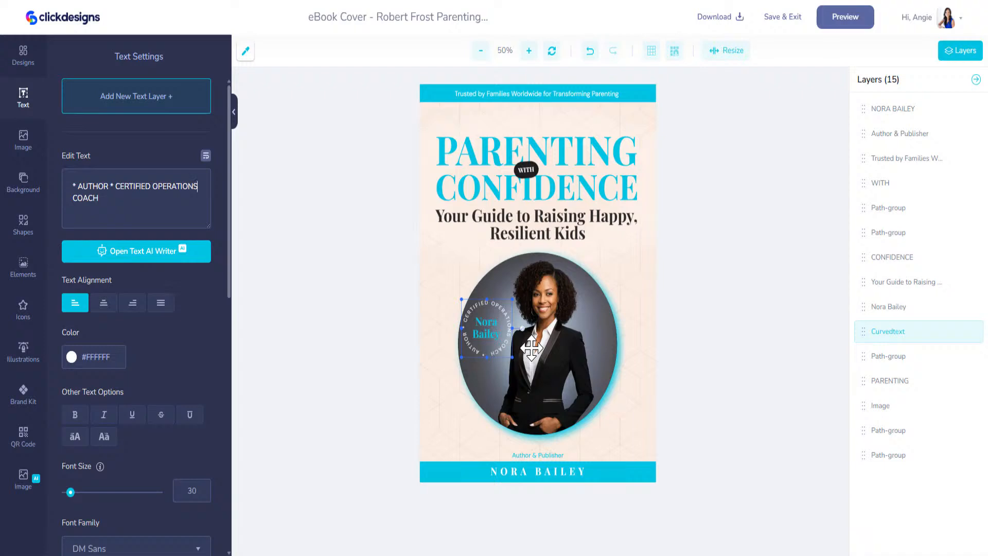
drag(99, 198, 73, 198)
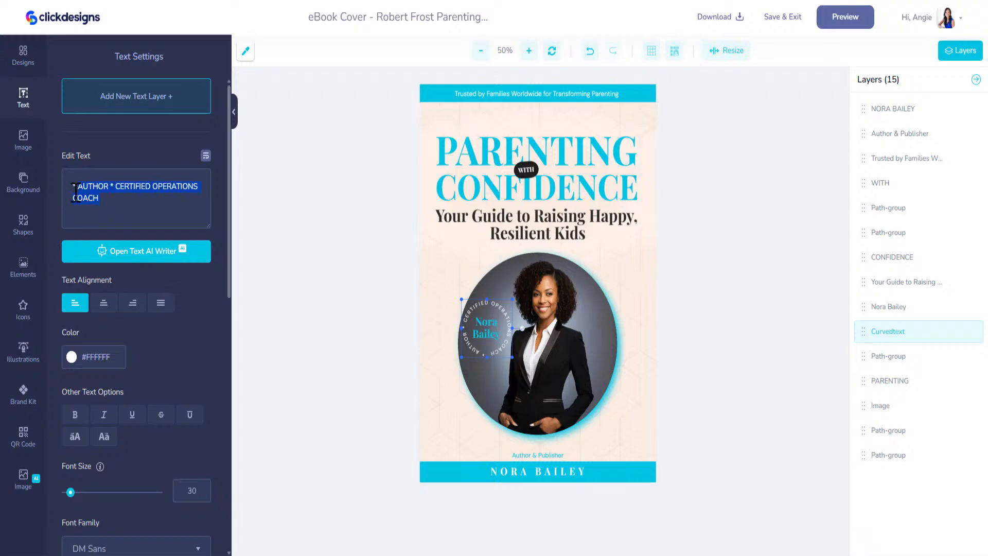
text(ADVI)
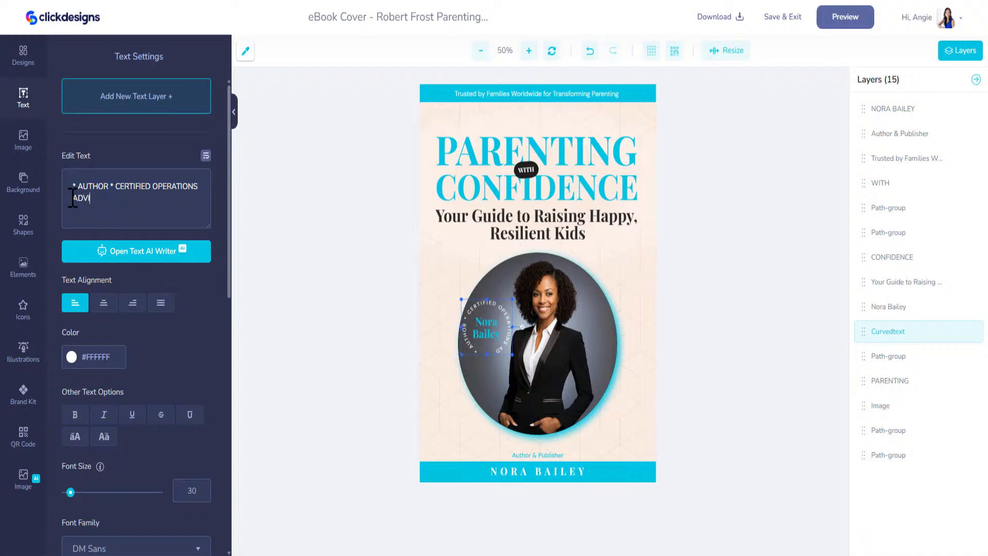
text(SOR)
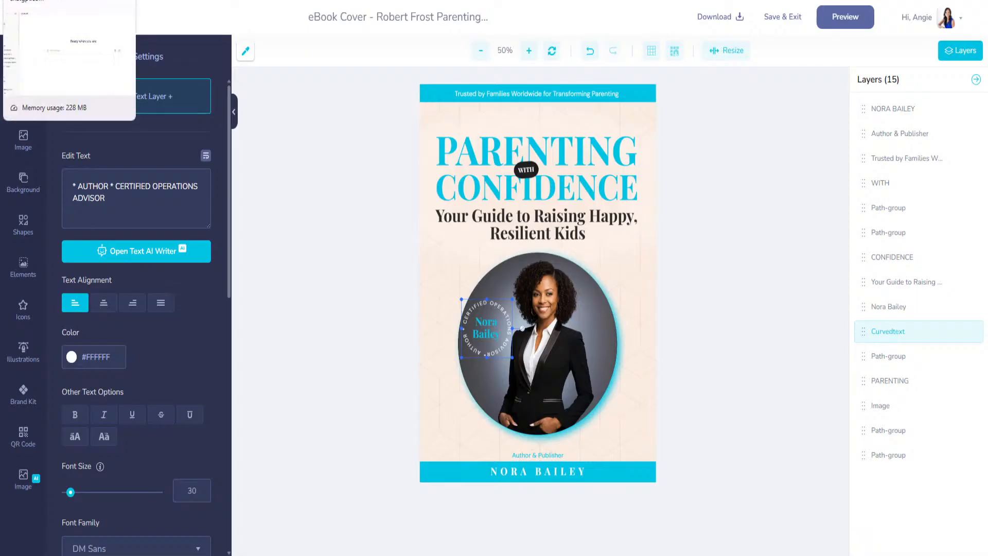
click(57, 1)
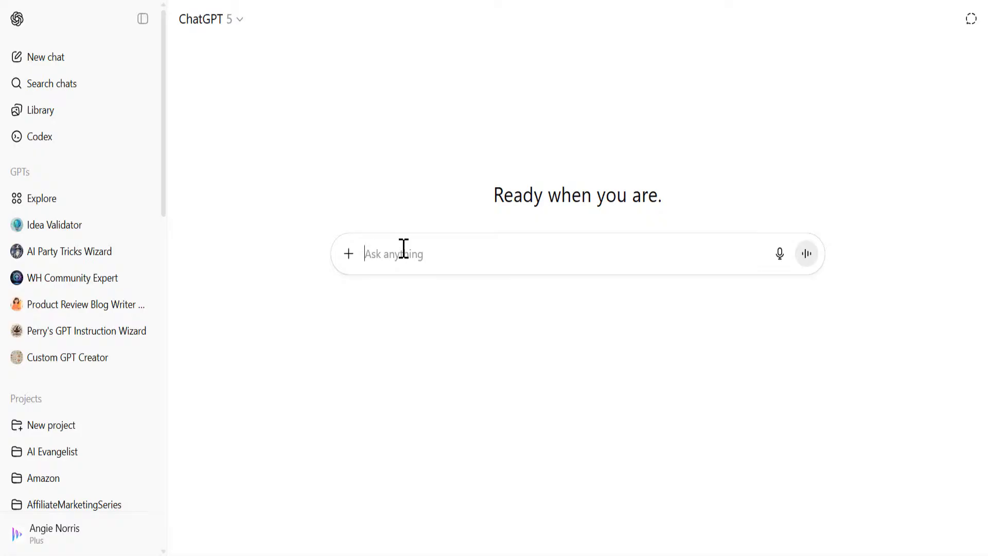
Step: Draft a ChatGPT prompt requesting a title, subtitle and 'Trusted by' statement, describing the Operations Advisor author
text(W)
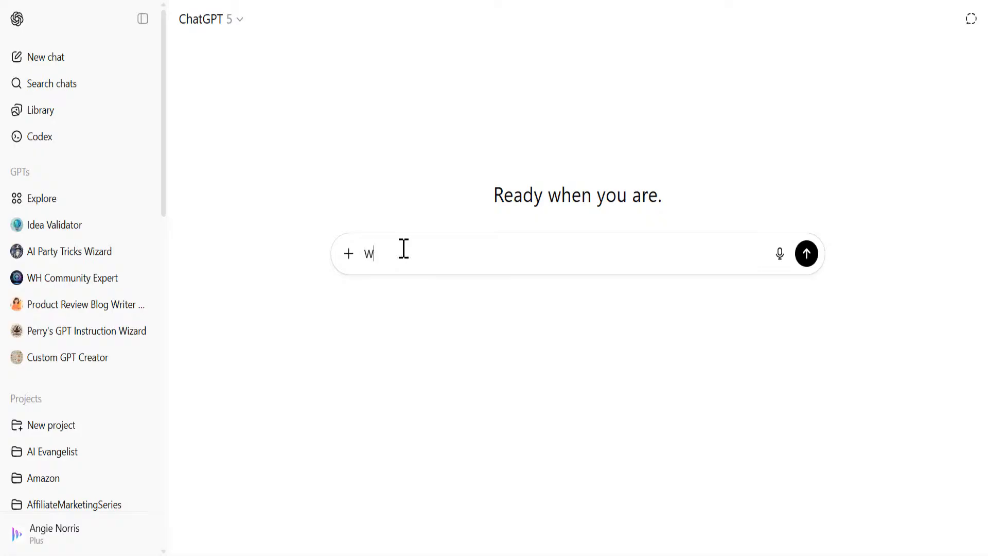
text(e have a book, we need a title, sub-title, we need a "Trusted by)
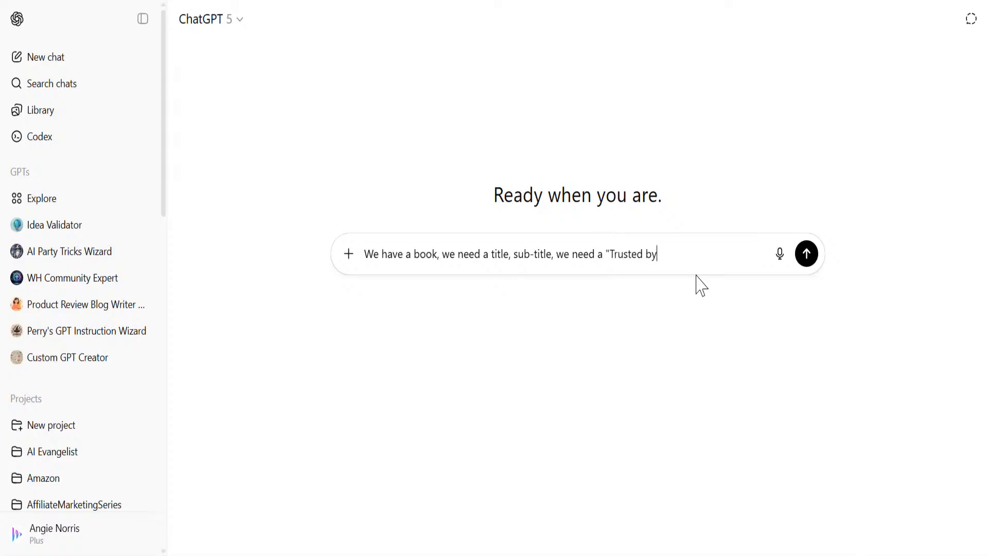
text(ement)
key(shift+Return)
key(shift+Return)
text(Thje )
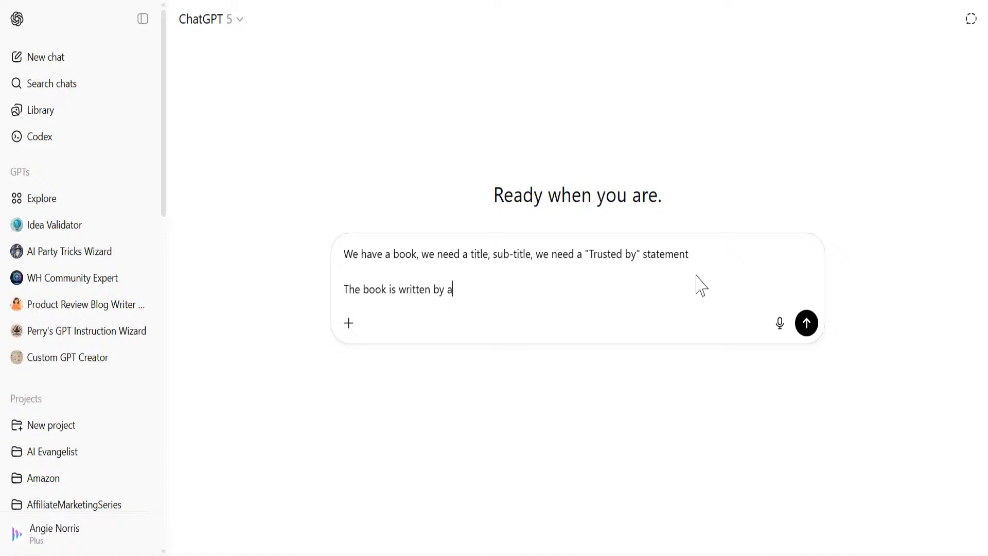
text( Operations Advisor)
Step: Send the request, then review the five title-and-subtitle ideas and highlight two candidate subtitles
key(Return)
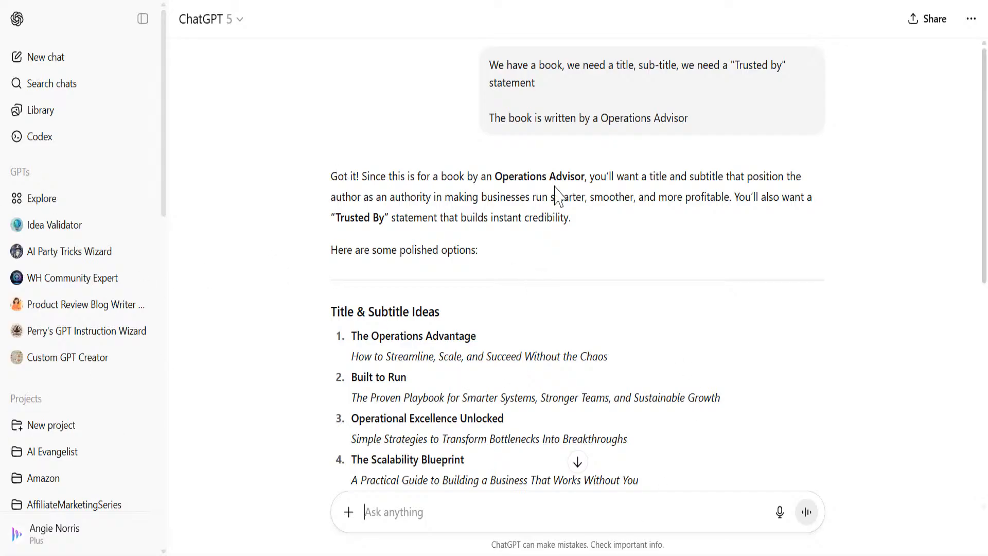
scroll(545, 309, down, 2)
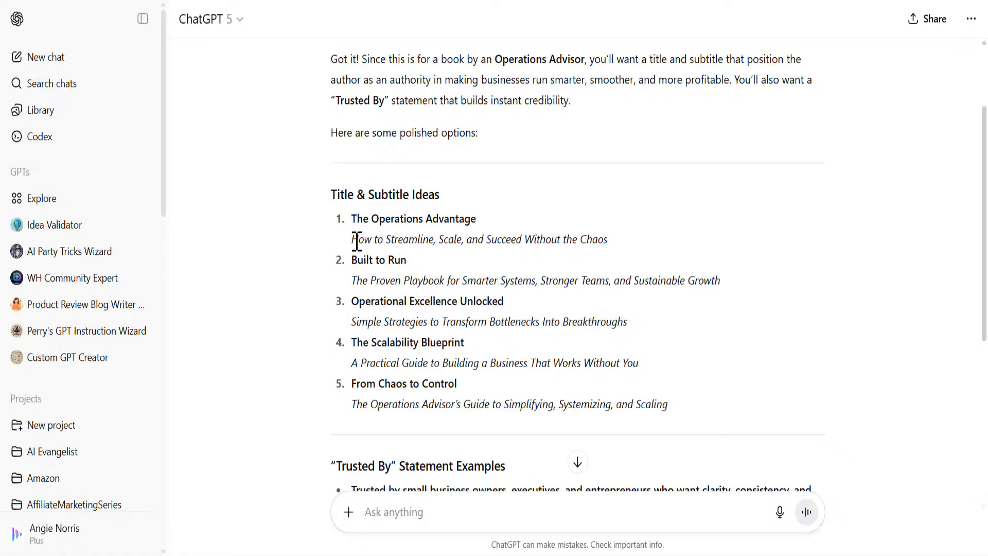
drag(356, 241, 533, 241)
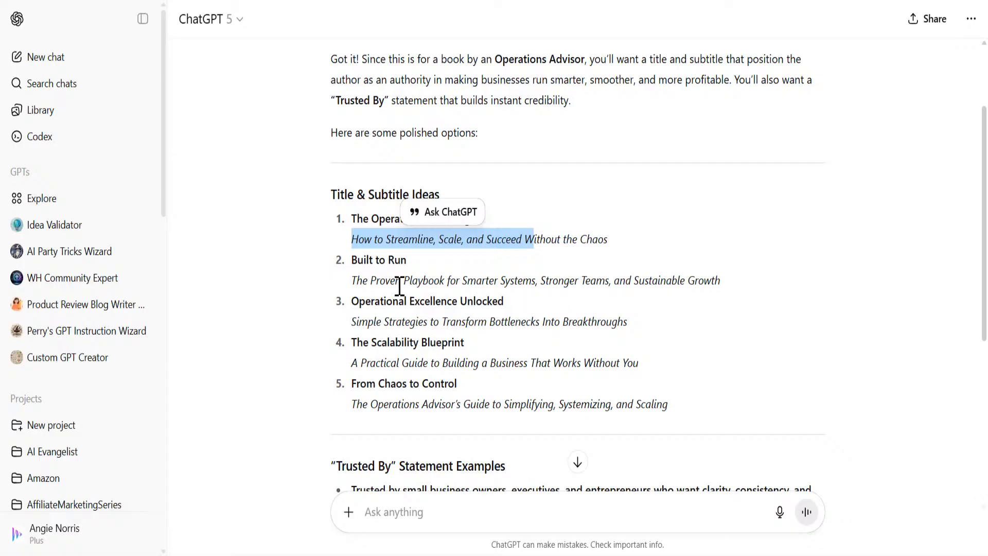
drag(352, 280, 720, 282)
key(ctrl+c)
click(701, 243)
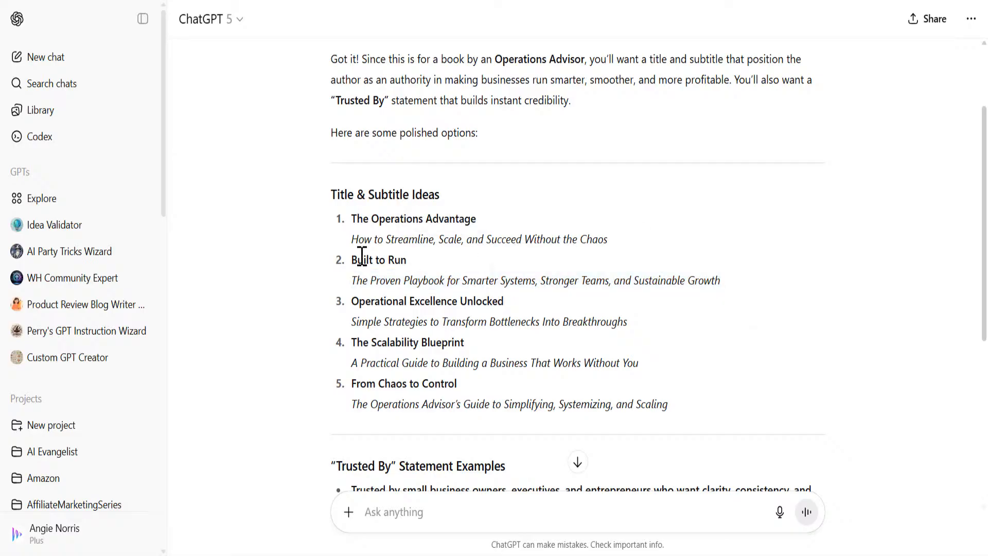
click(319, 0)
Step: Change the two headline words from PARENTING and CONFIDENCE to OPERATIONS and ADVANTAGE
click(497, 155)
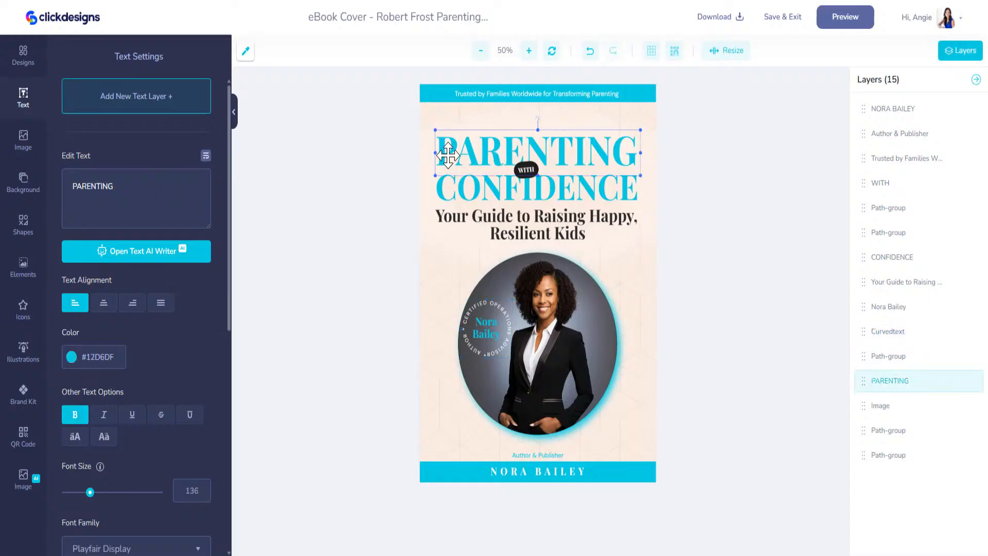
text(Z)
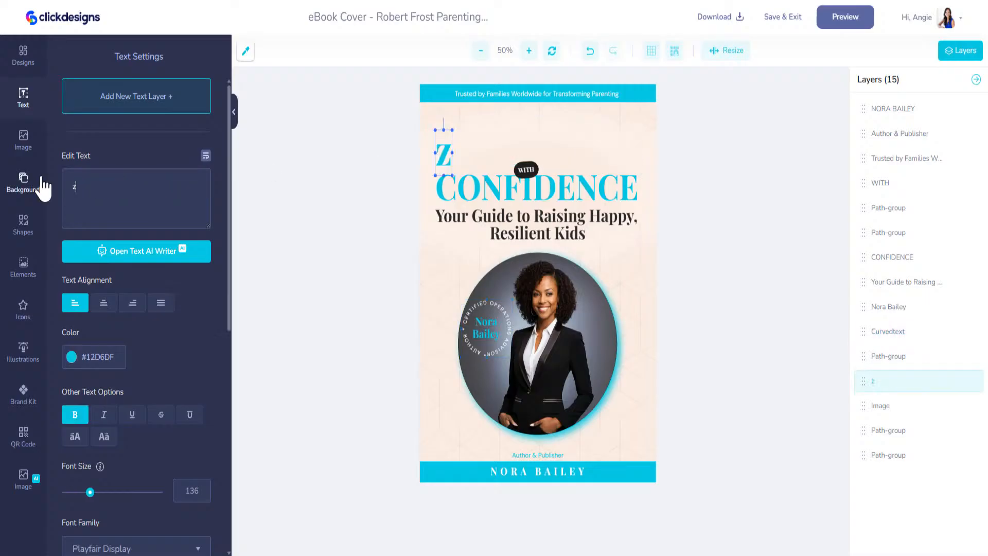
key(BackSpace)
text(OPERATIONS)
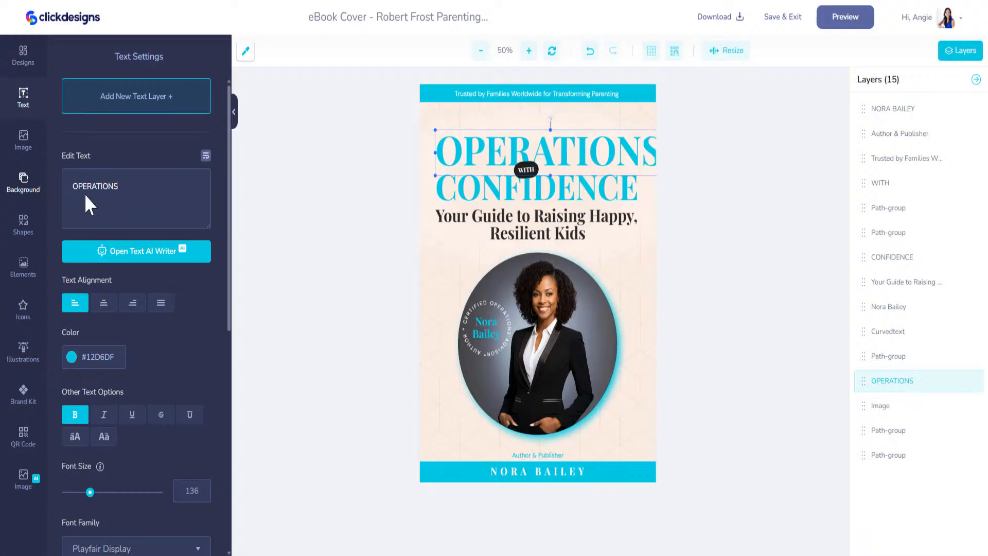
click(451, 194)
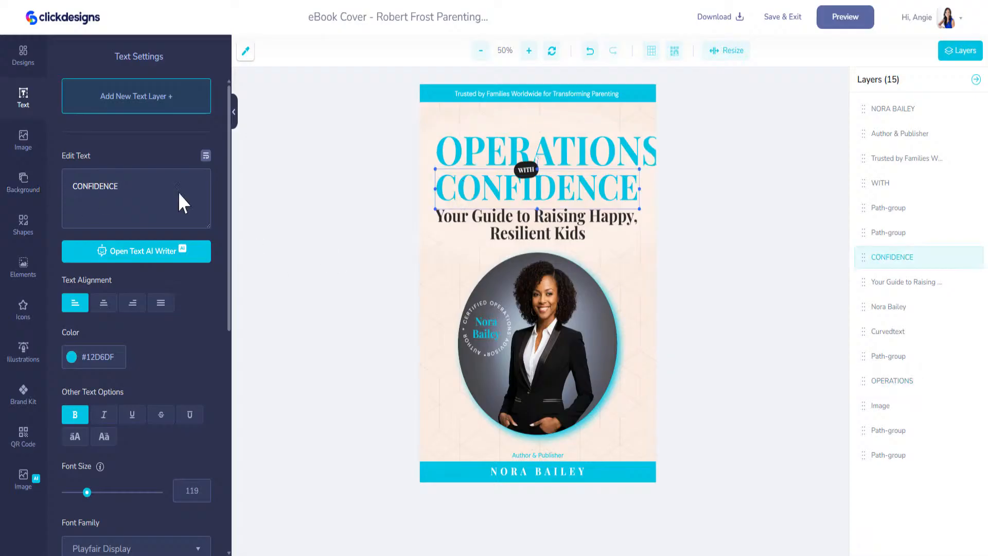
double_click(93, 188)
text(ADVANTAGE)
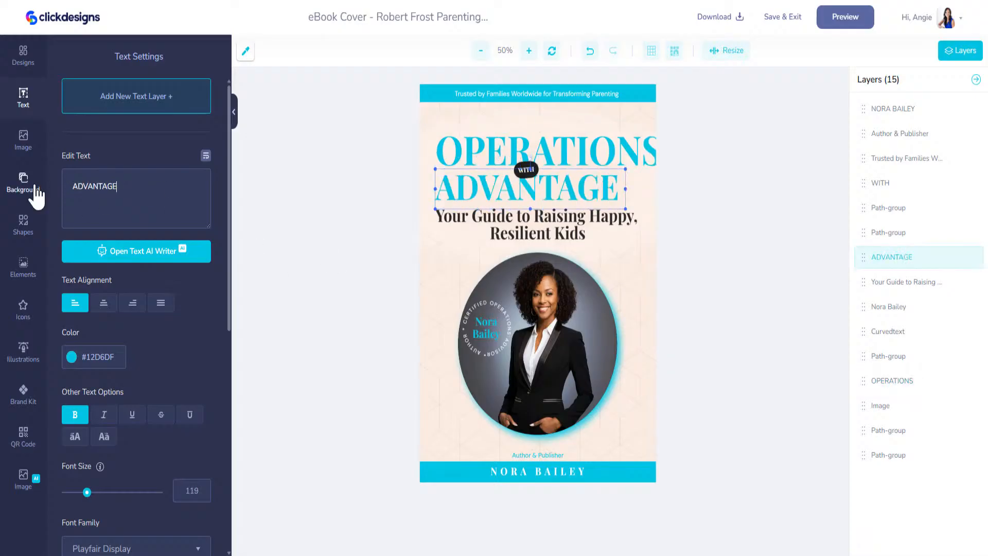
Step: Paste the Proven Playbook subtitle, wrap it in a narrower box at font size 53, and nudge OPERATIONS up
click(508, 224)
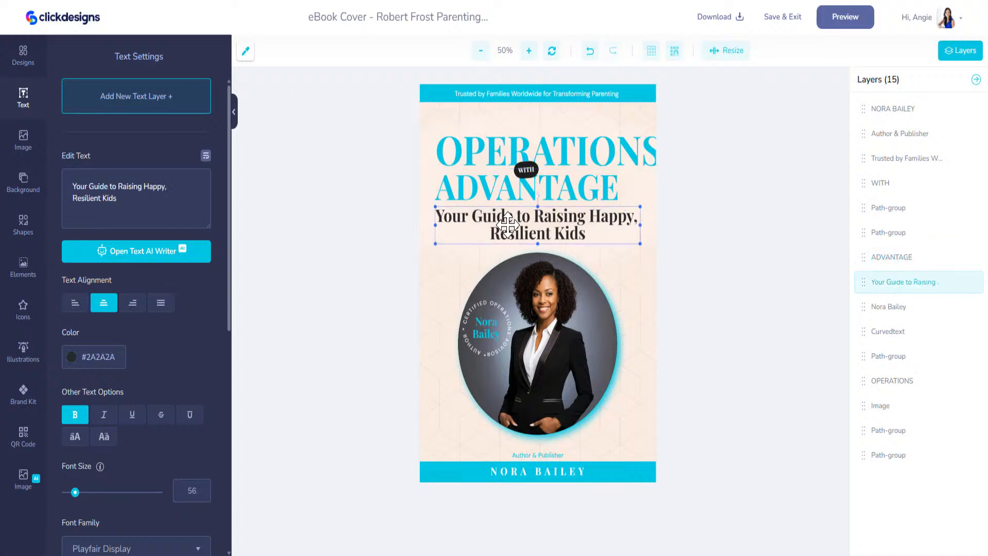
drag(137, 205, 45, 188)
key(ctrl+v)
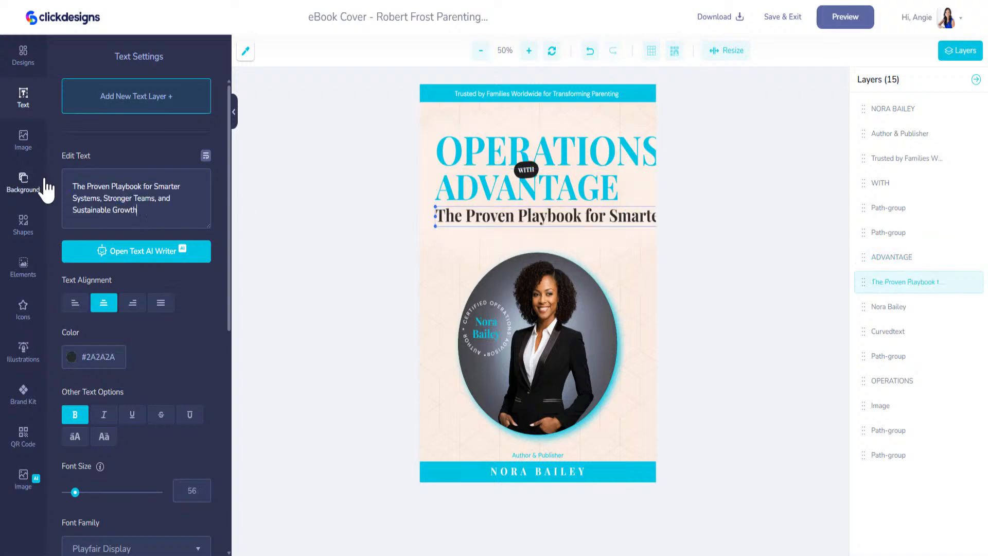
click(205, 156)
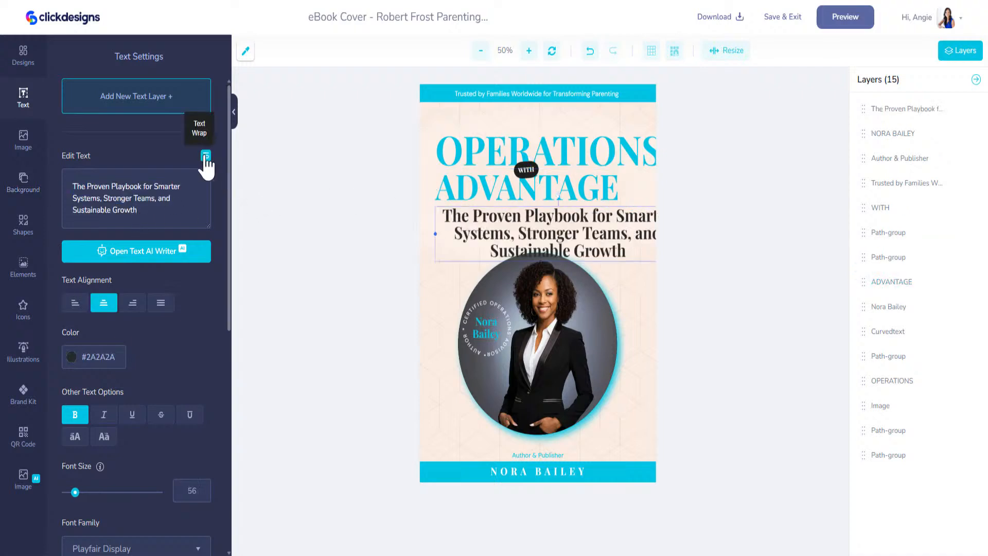
drag(534, 229, 518, 228)
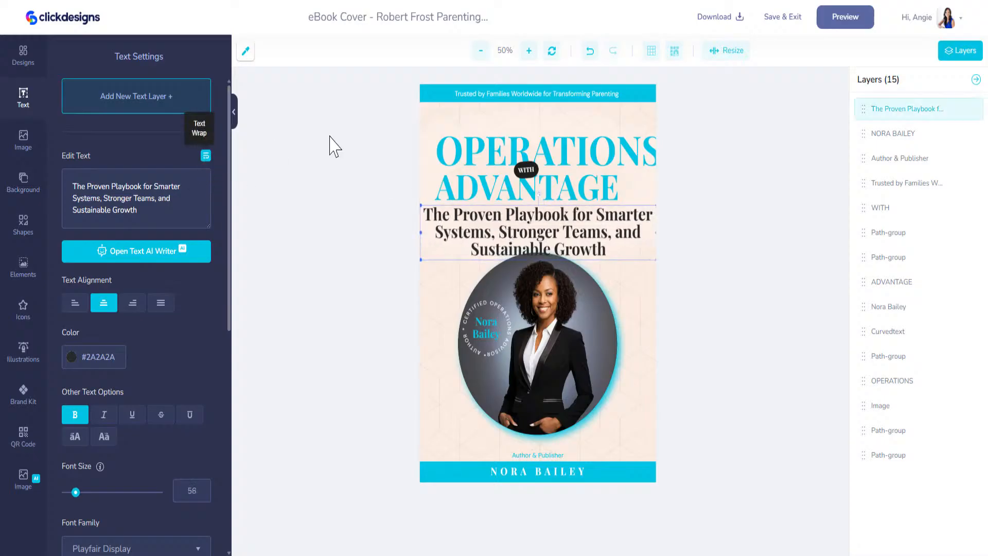
drag(416, 200, 528, 239)
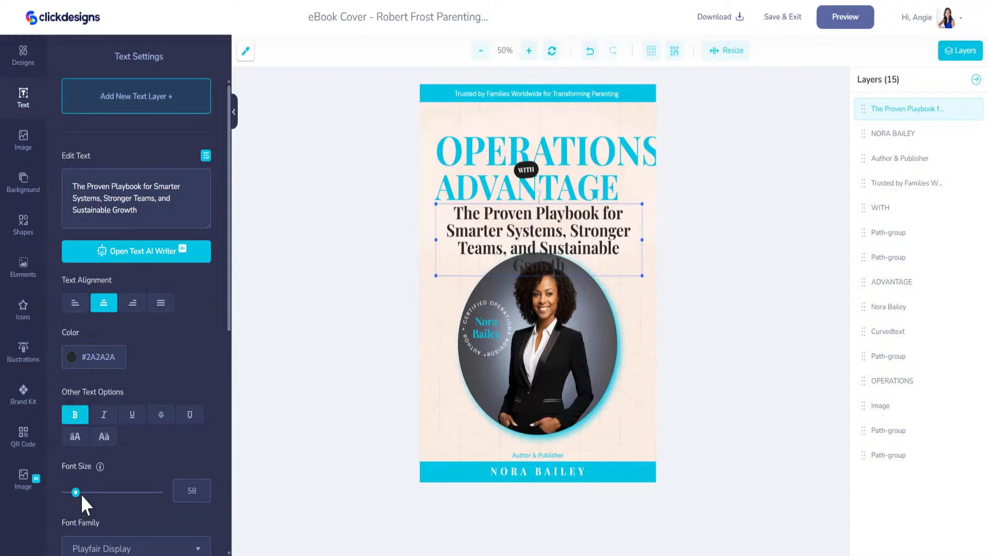
drag(78, 494, 75, 495)
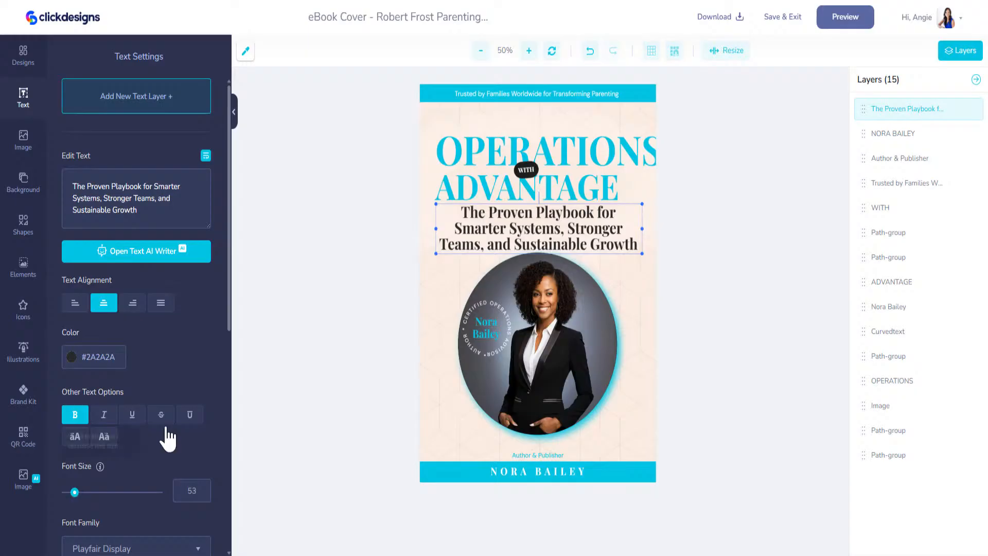
click(565, 161)
drag(566, 160, 566, 158)
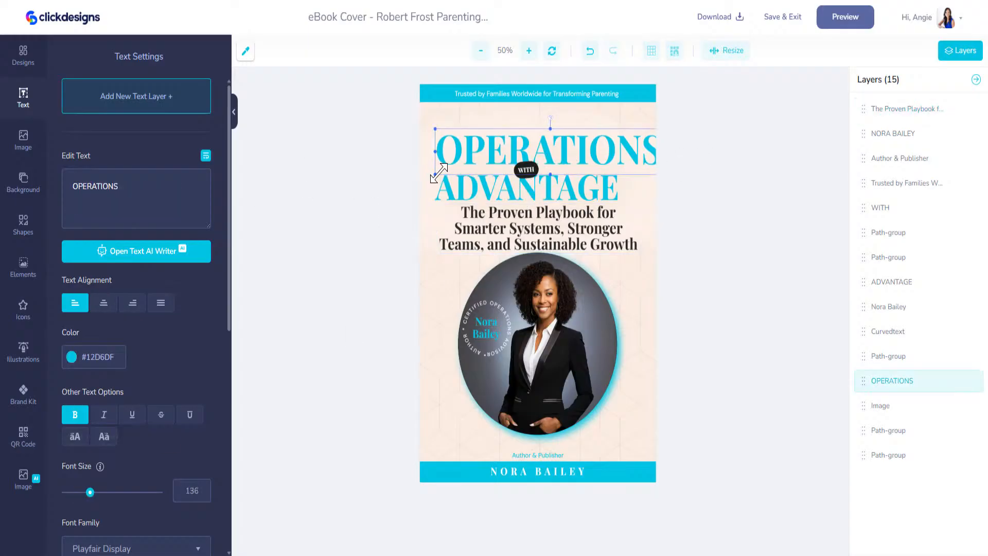
Step: Shrink OPERATIONS to size 111 and stack ADVANTAGE and the subtitle neatly beneath it
drag(437, 174, 466, 165)
drag(560, 149, 535, 133)
drag(575, 184, 581, 168)
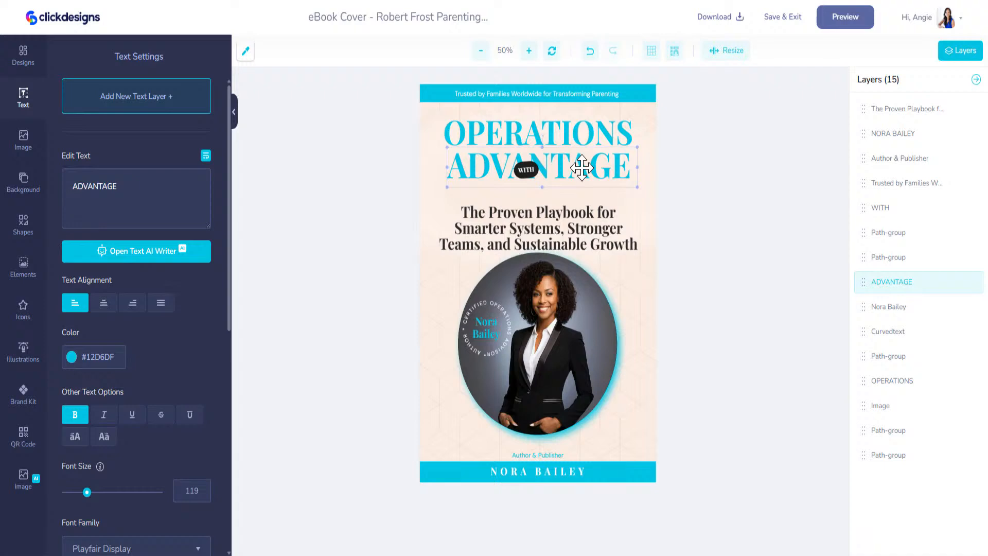
drag(581, 226, 581, 210)
drag(573, 176, 572, 170)
click(567, 138)
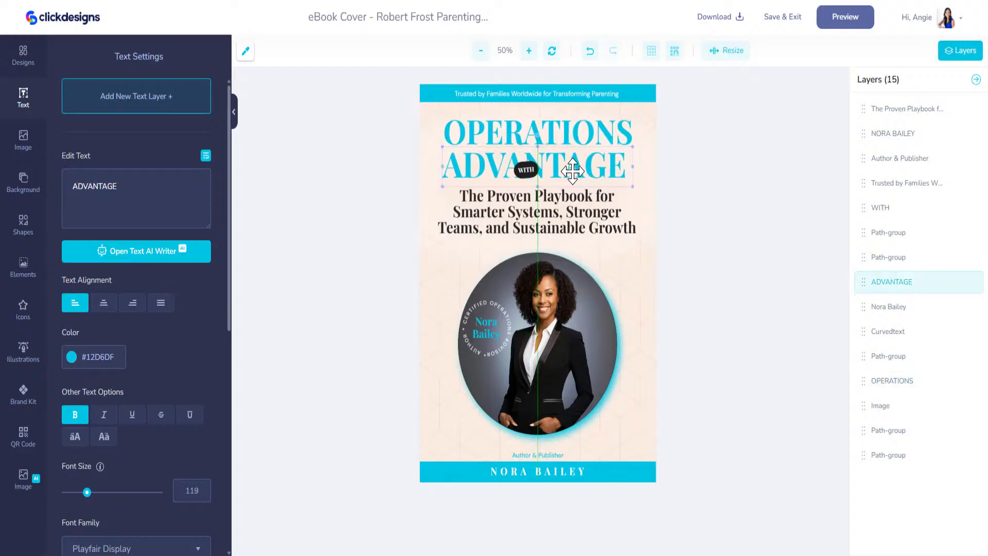
click(569, 140)
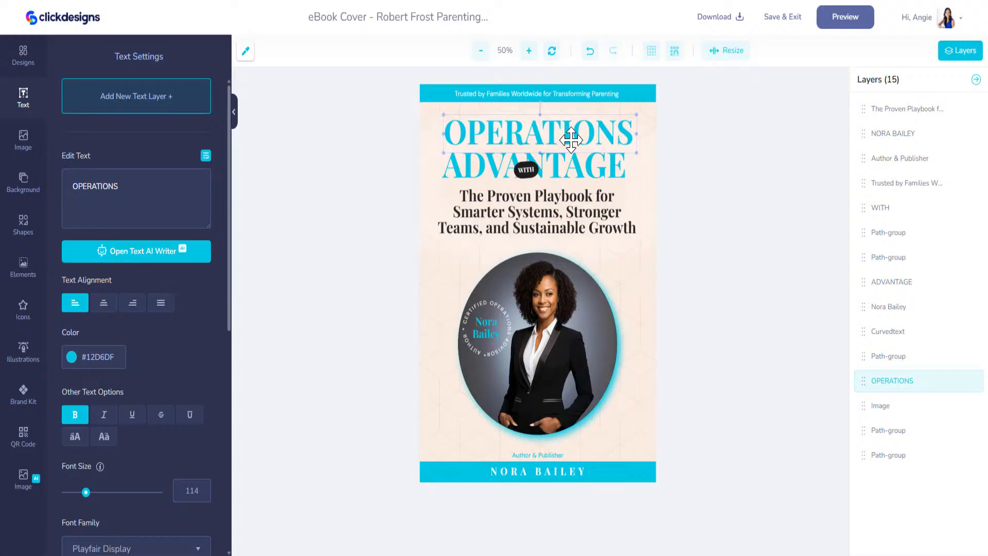
drag(569, 140, 569, 139)
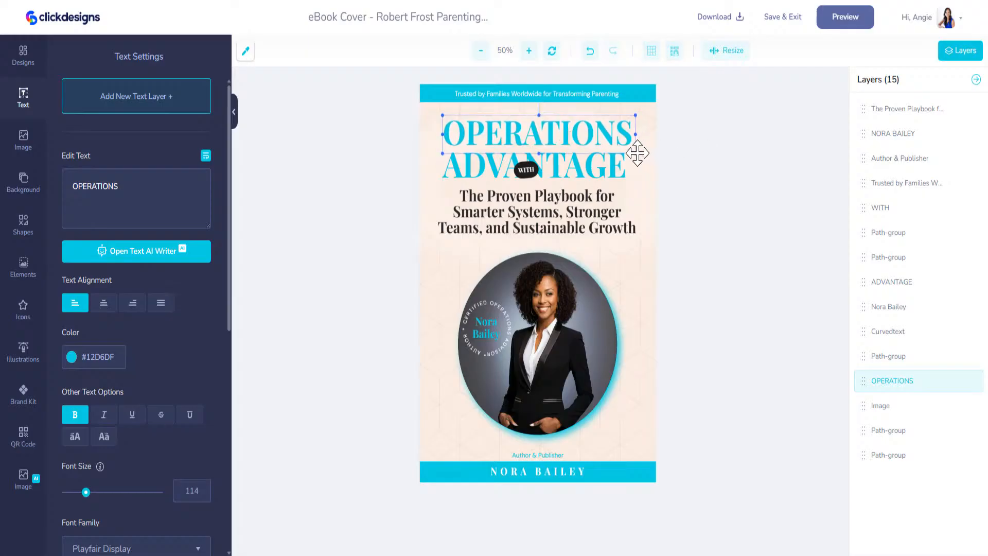
drag(635, 154, 632, 149)
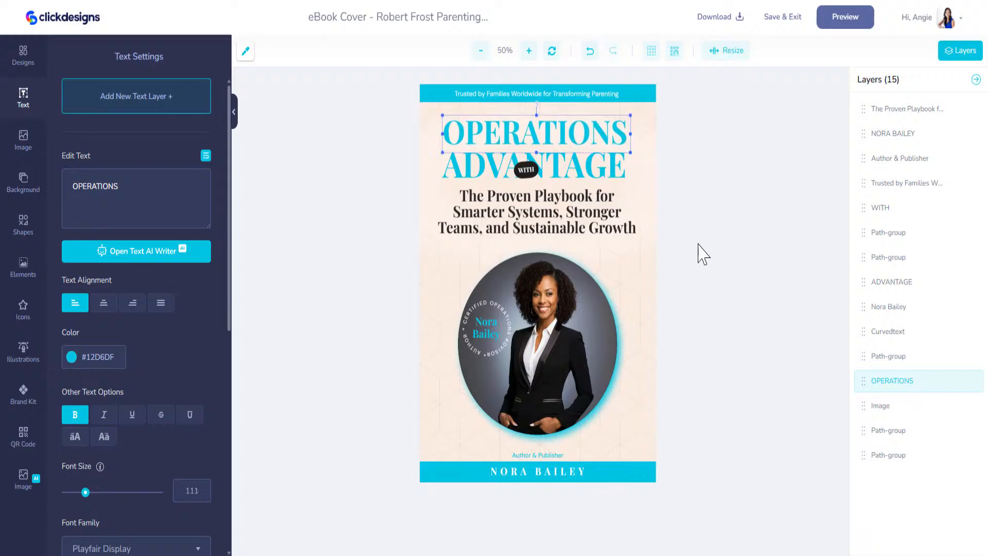
Step: Delete the WITH badge text and its background shape
click(527, 170)
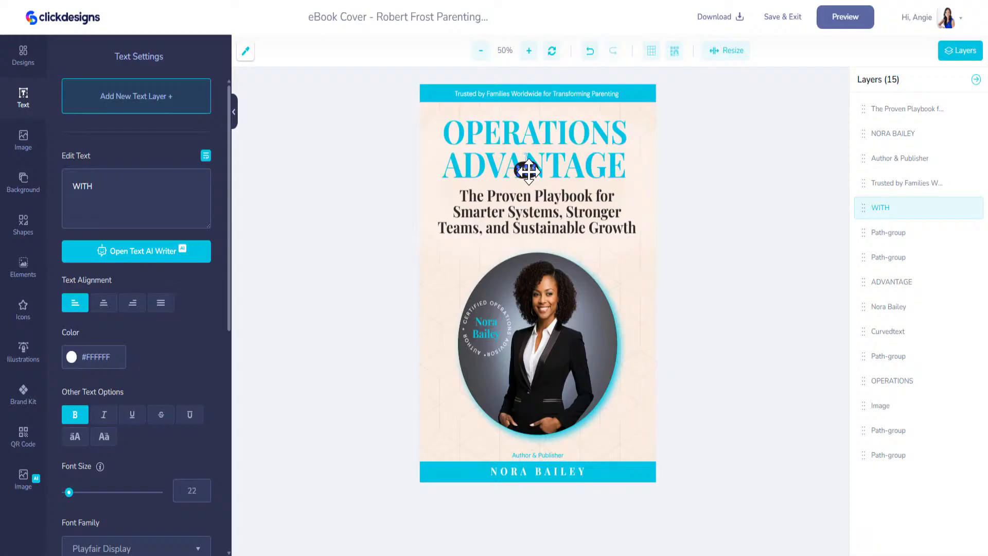
key(Delete)
click(528, 170)
key(Delete)
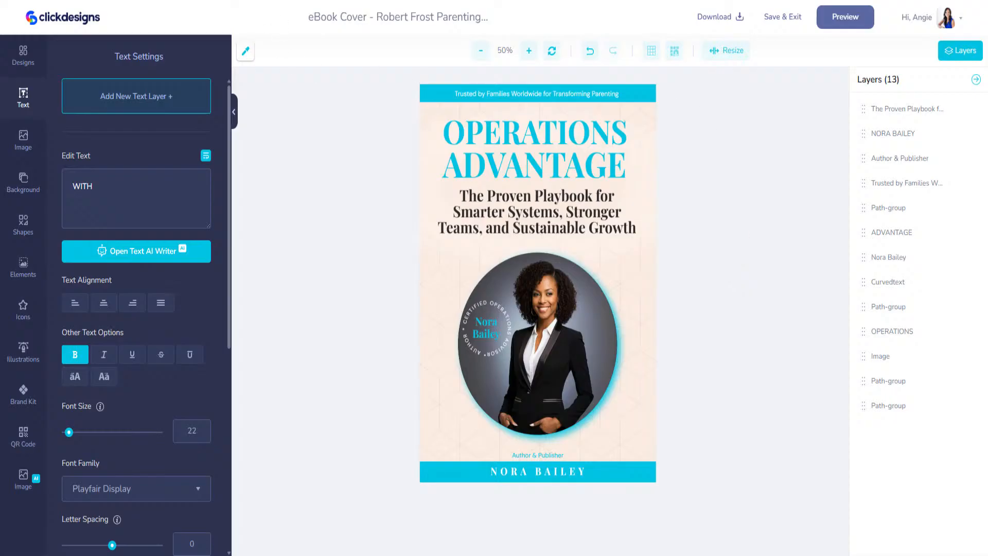
key(alt+Tab)
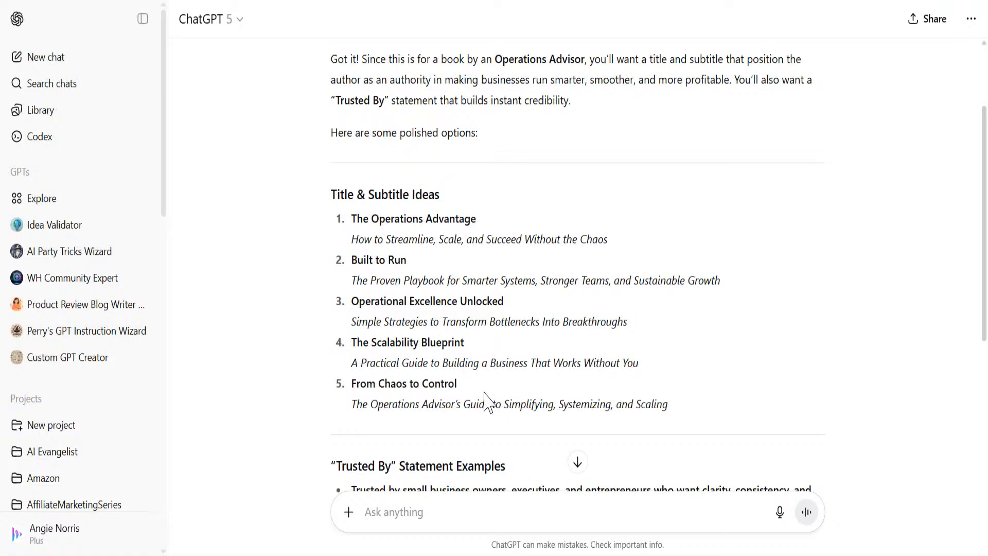
Step: Scroll to the Trusted By examples and select the last statement
scroll(487, 404, down, 5)
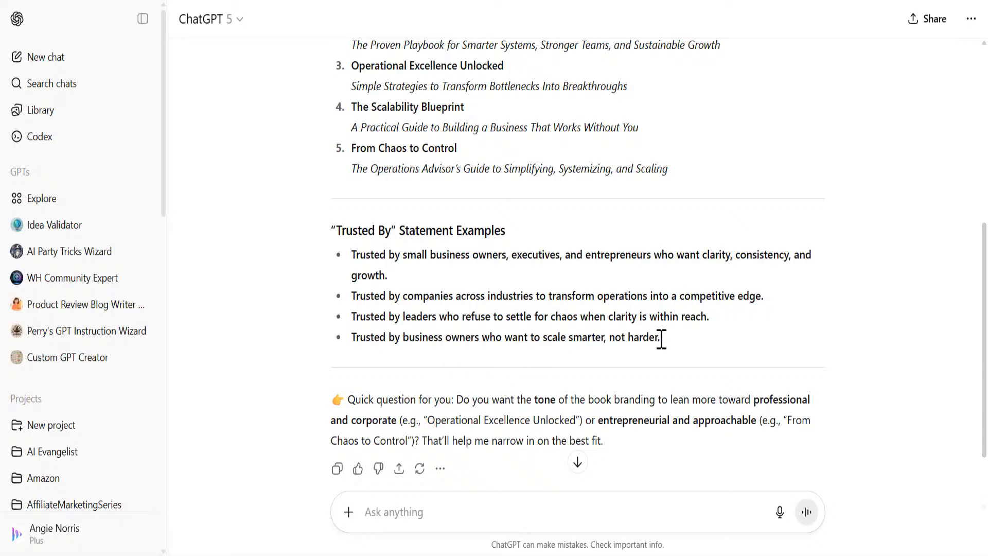
drag(659, 337, 351, 340)
key(ctrl+c)
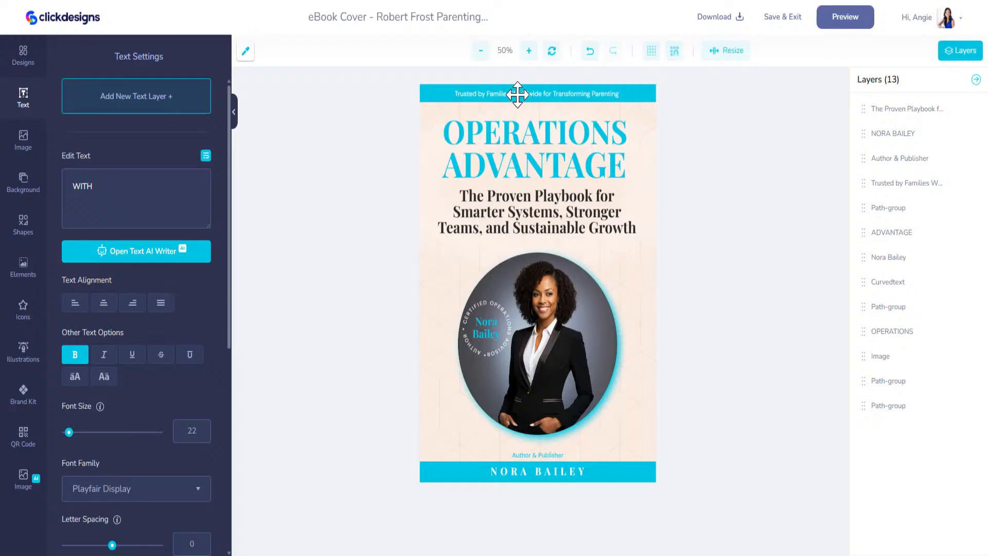
Step: Replace the banner with 'Trusted by business owners who want to scale smarter, not harder', centre it, and save
click(517, 94)
click(172, 200)
key(ctrl+a)
key(ctrl+v)
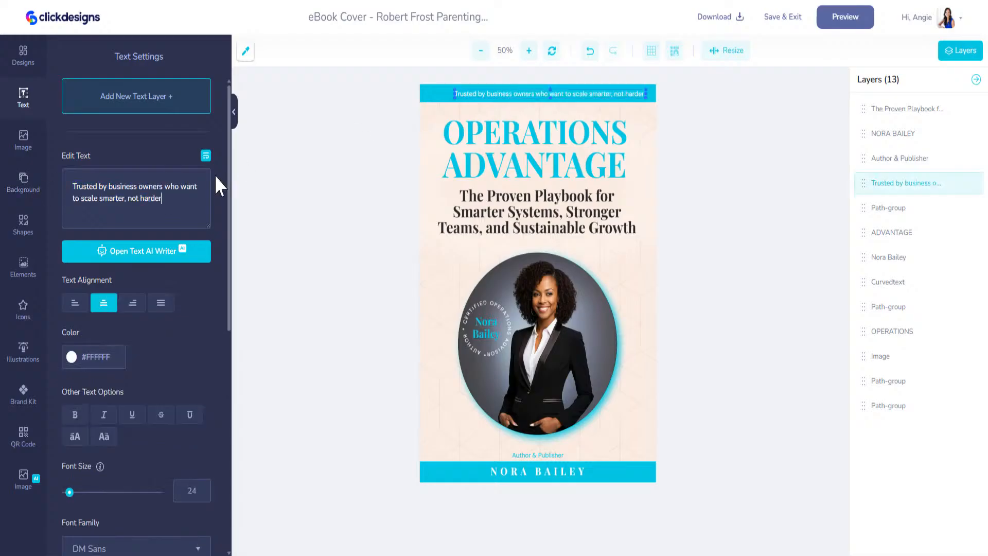
drag(562, 93, 552, 94)
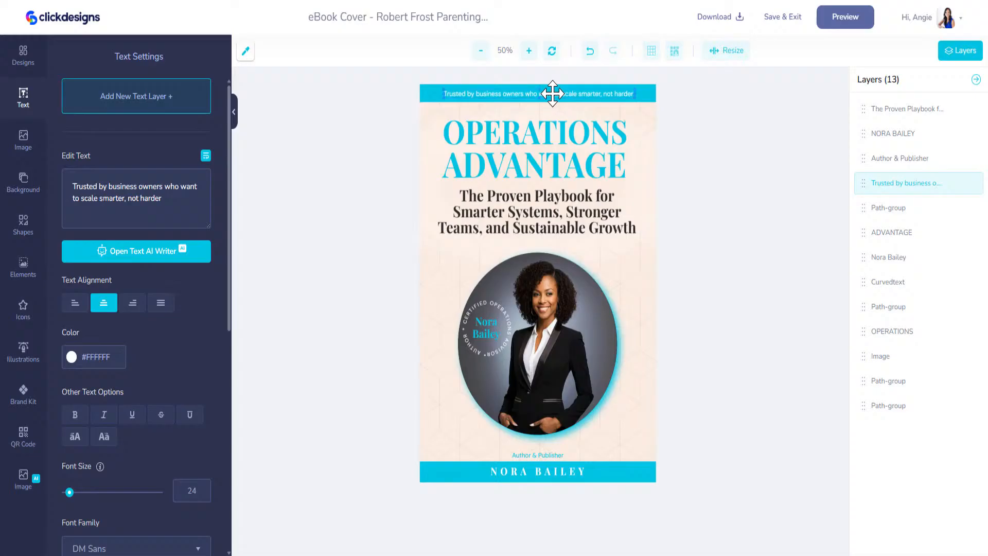
click(778, 19)
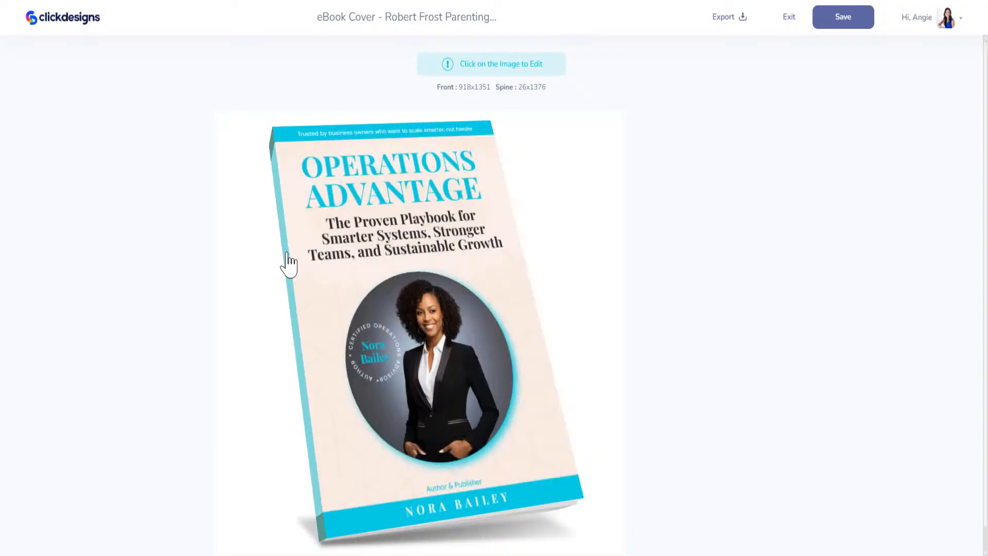
Step: Reopen the design, colour the top and bottom spine pieces with the cyan Brand Kit swatch, and save
click(288, 263)
click(212, 235)
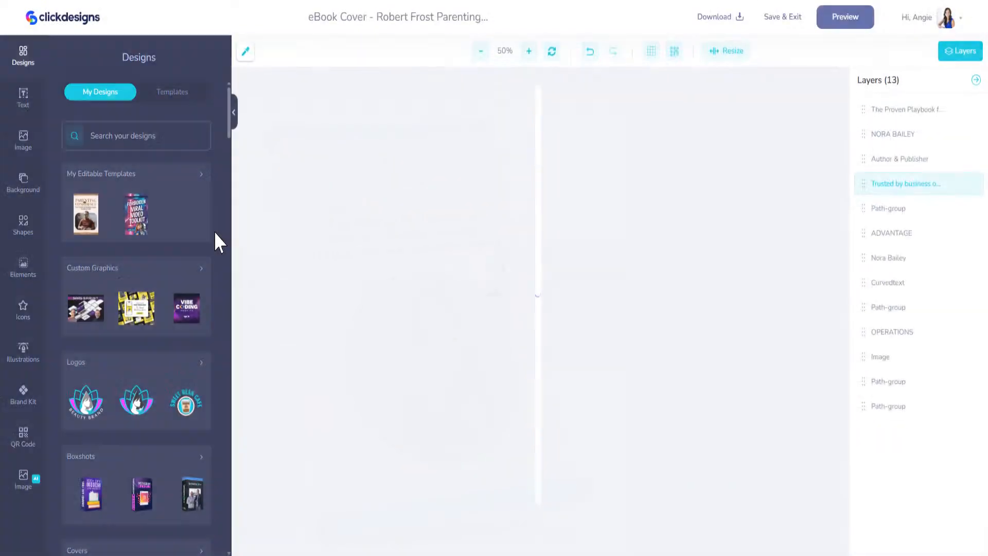
click(537, 92)
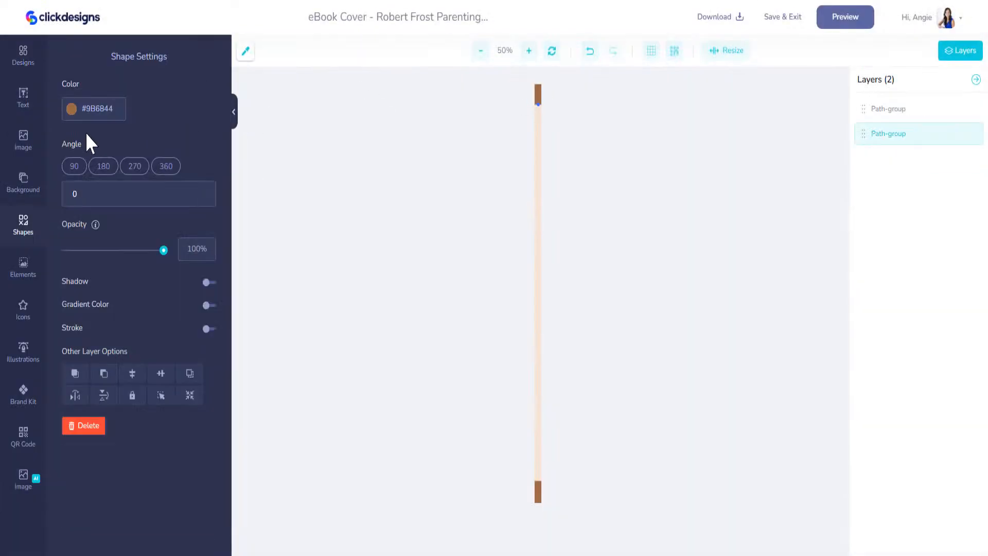
click(24, 407)
click(73, 164)
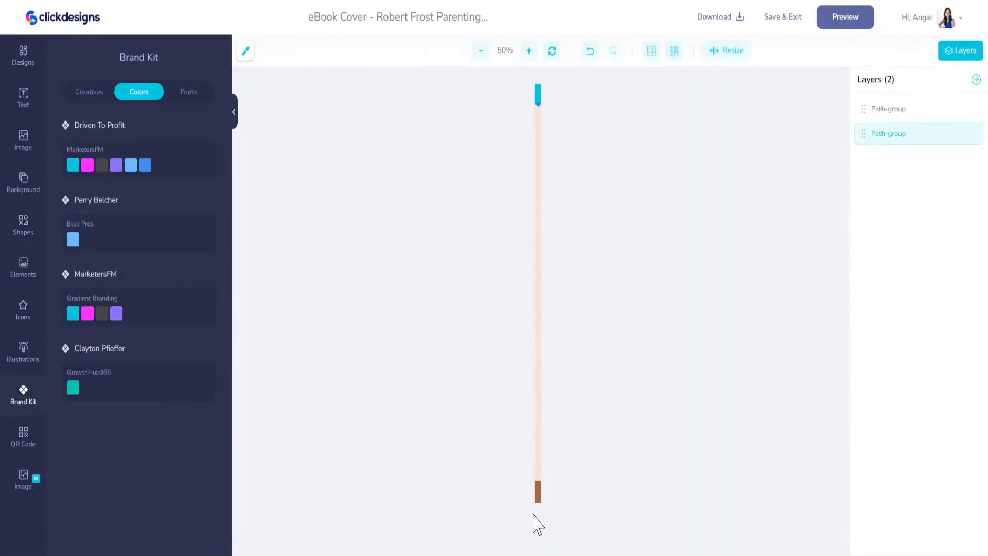
click(538, 492)
click(23, 395)
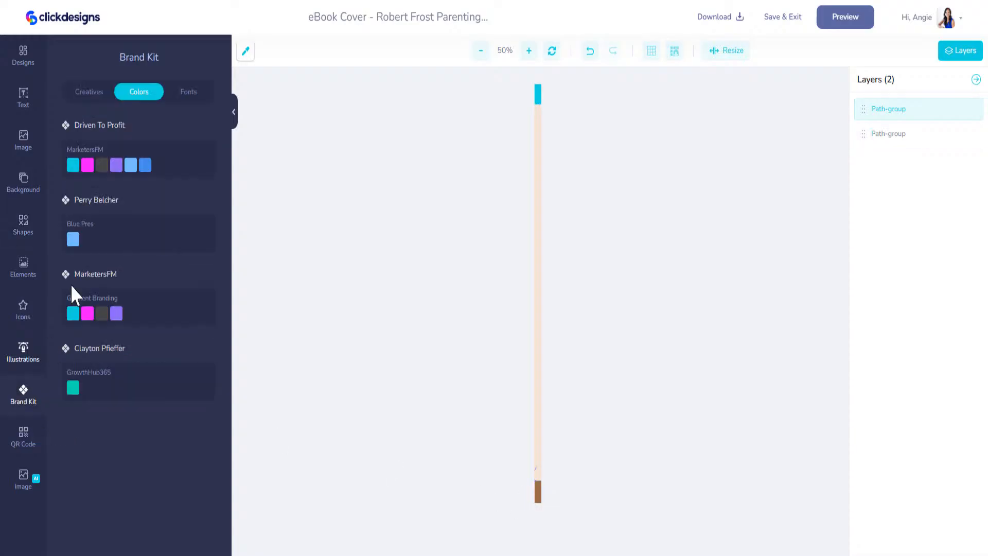
click(72, 166)
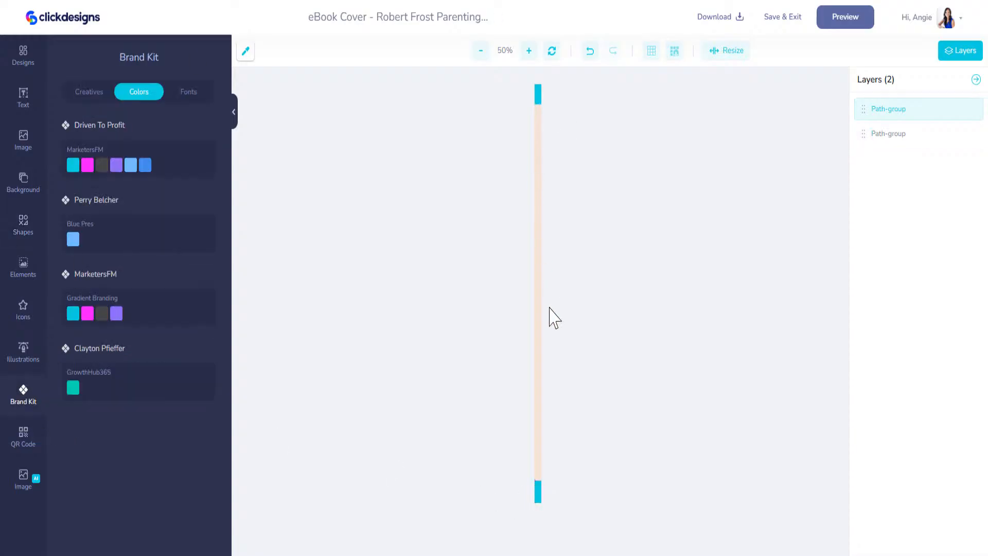
click(780, 21)
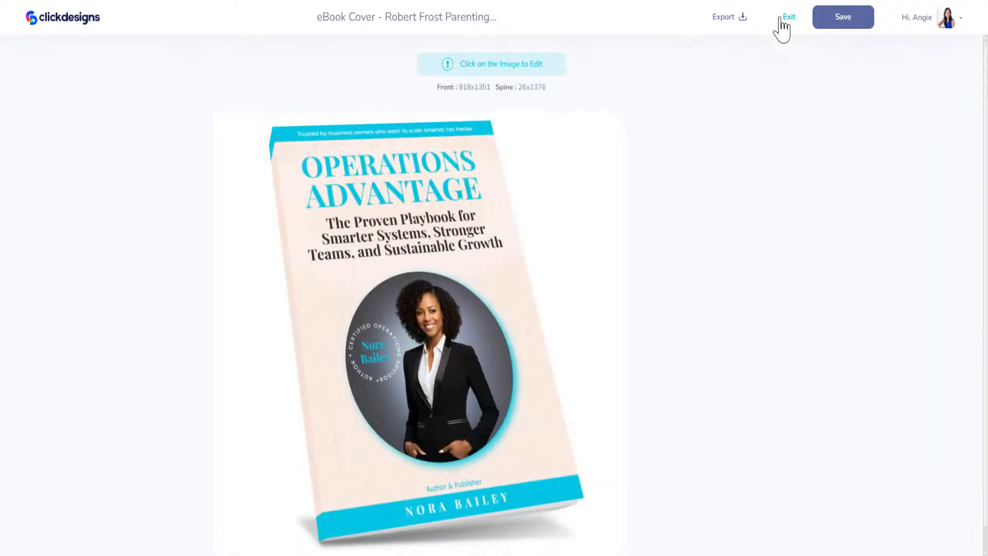
click(831, 26)
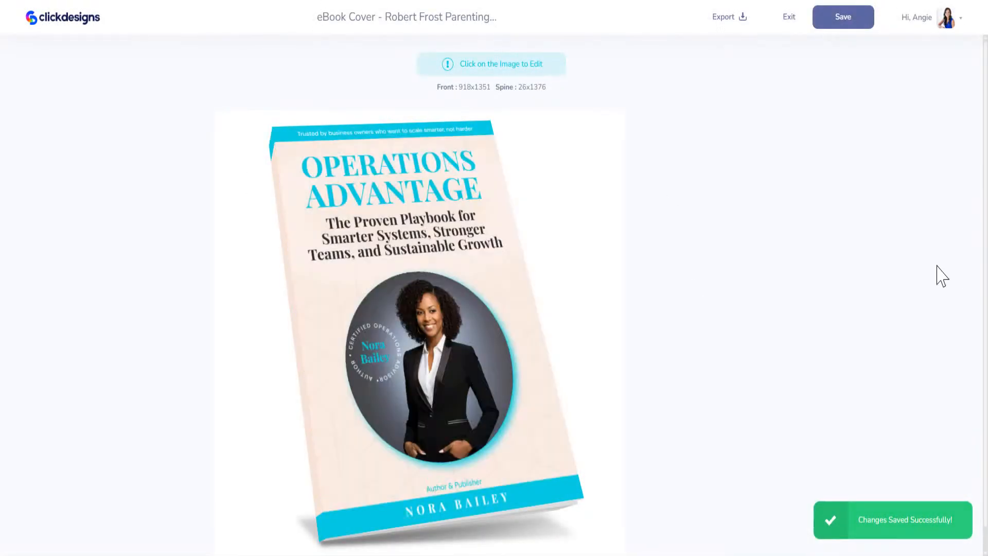
Step: Browse the Reports cover templates in the template library and load more of them
click(788, 19)
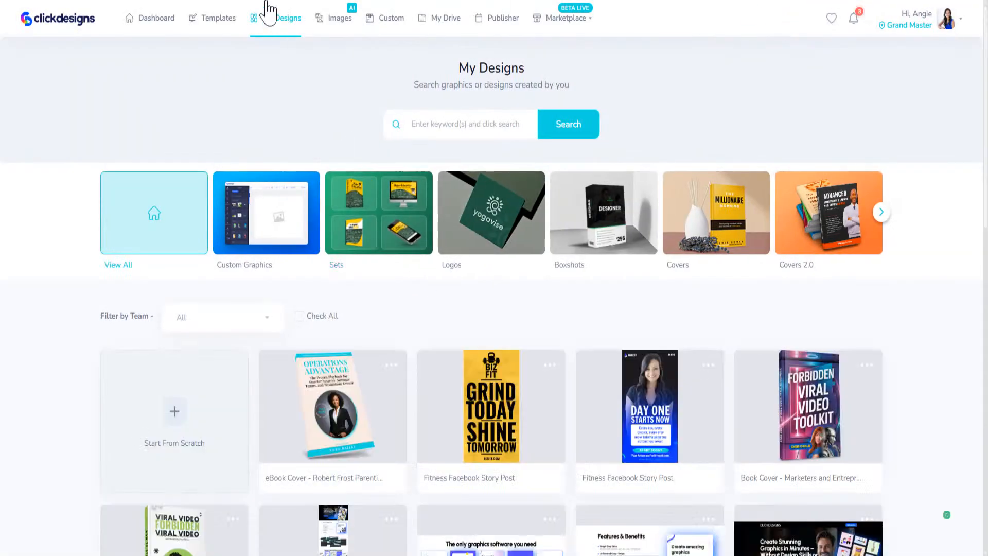
click(218, 28)
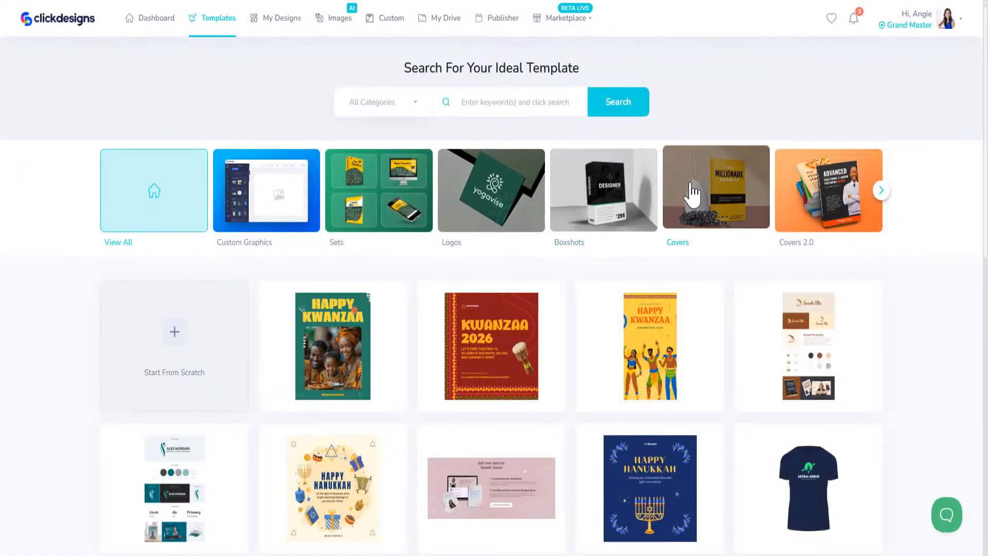
click(692, 193)
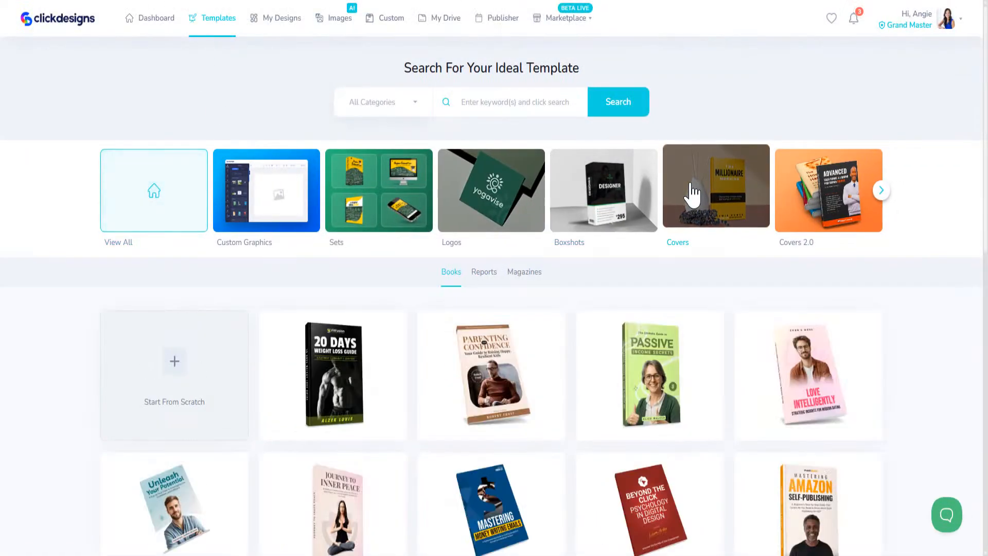
click(487, 274)
scroll(443, 360, down, 5)
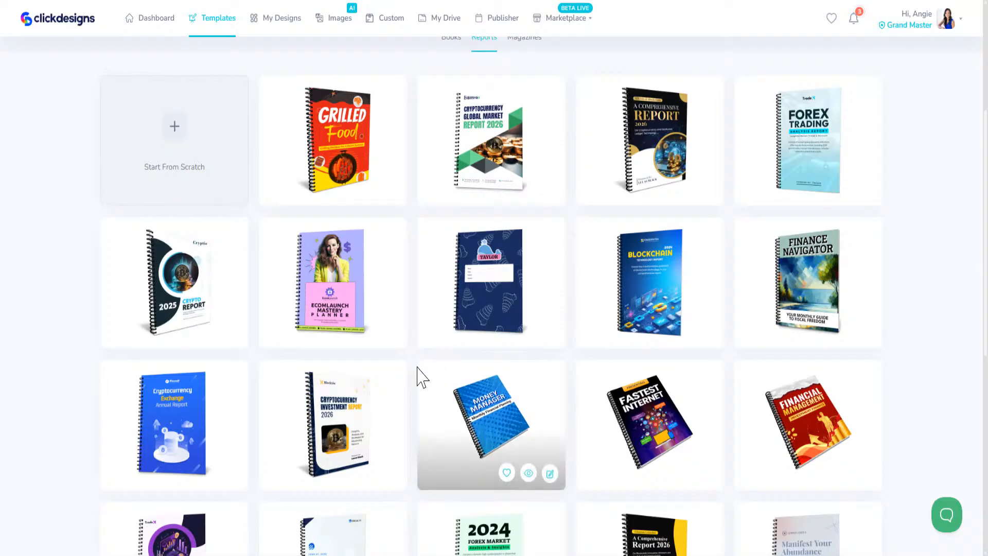
scroll(414, 380, down, 5)
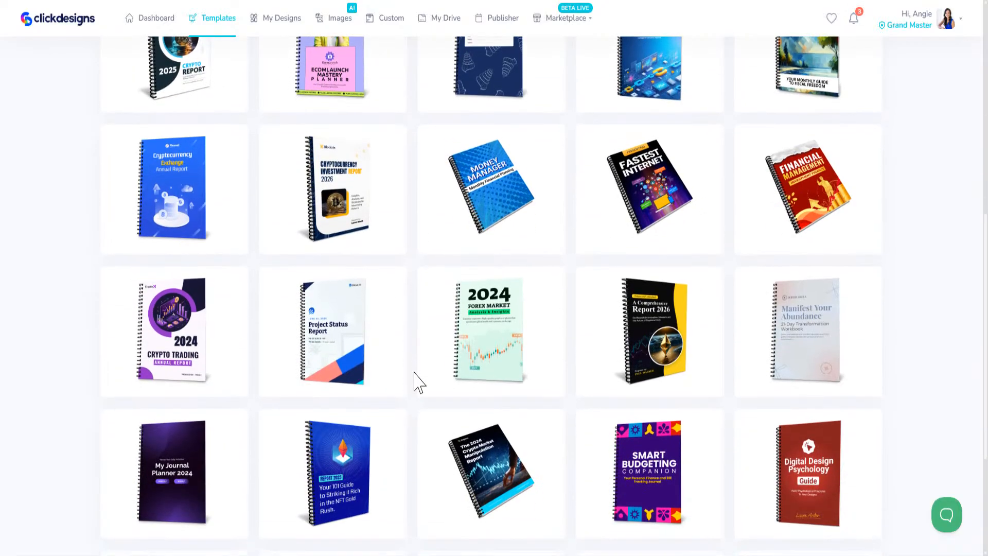
scroll(419, 382, down, 4)
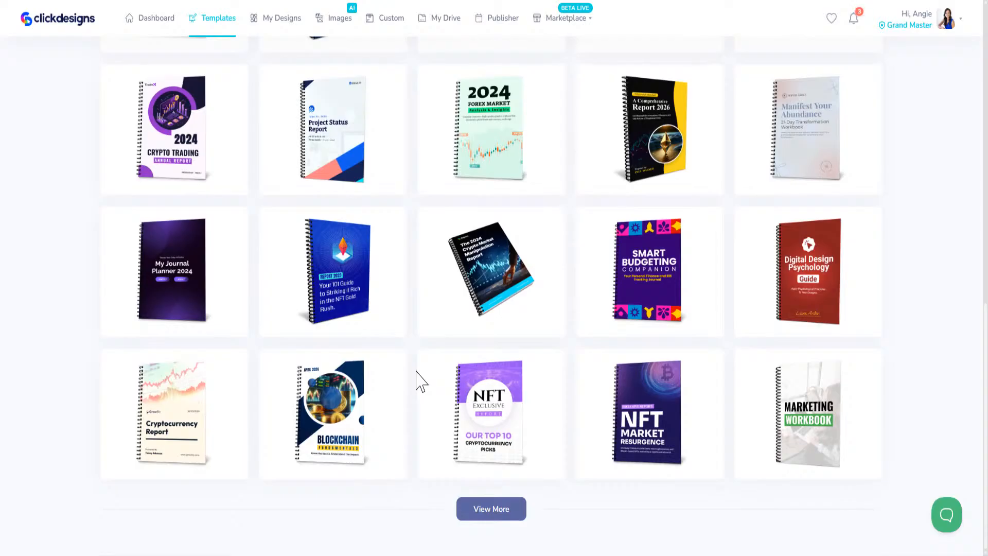
click(496, 508)
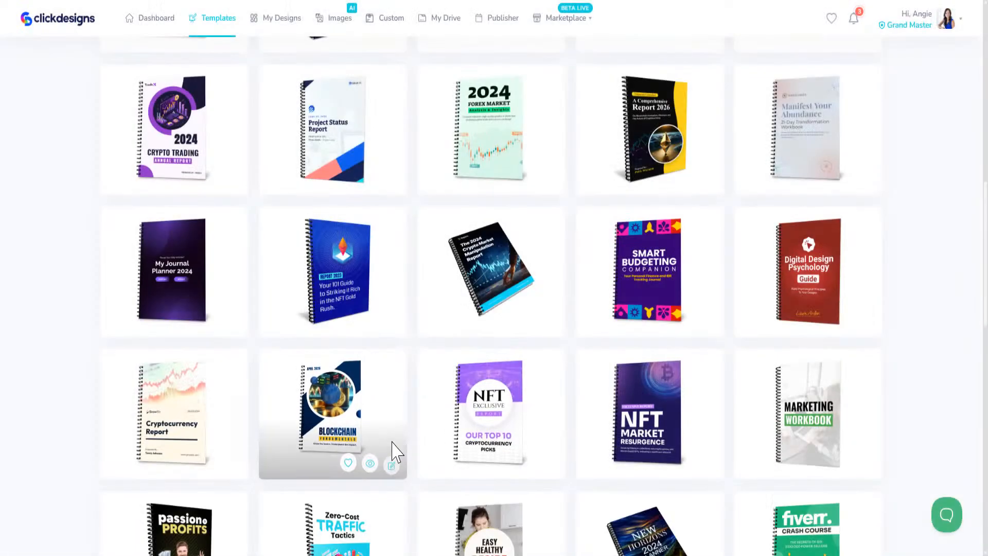
Step: Find the Forex Trading report template and open it for editing
scroll(396, 453, down, 7)
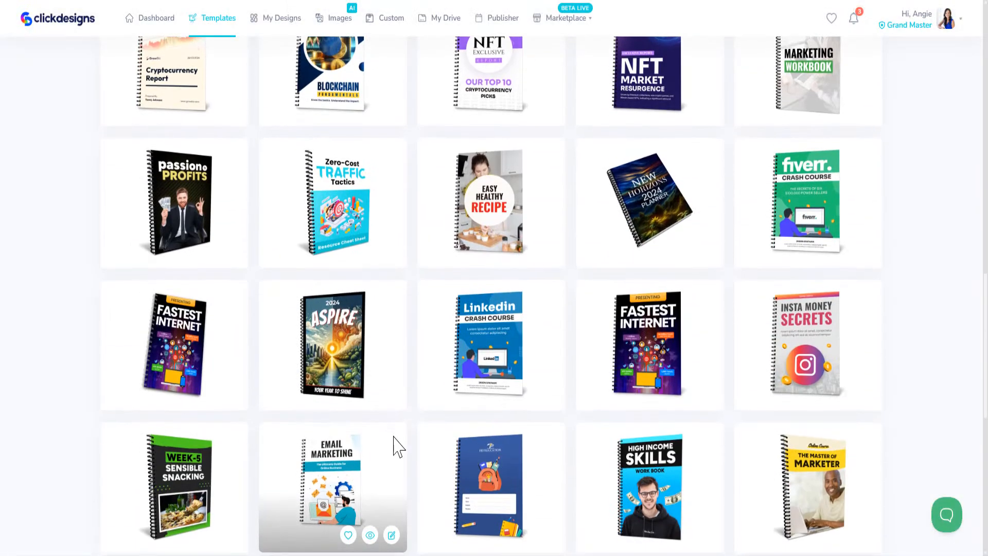
scroll(741, 445, down, 1)
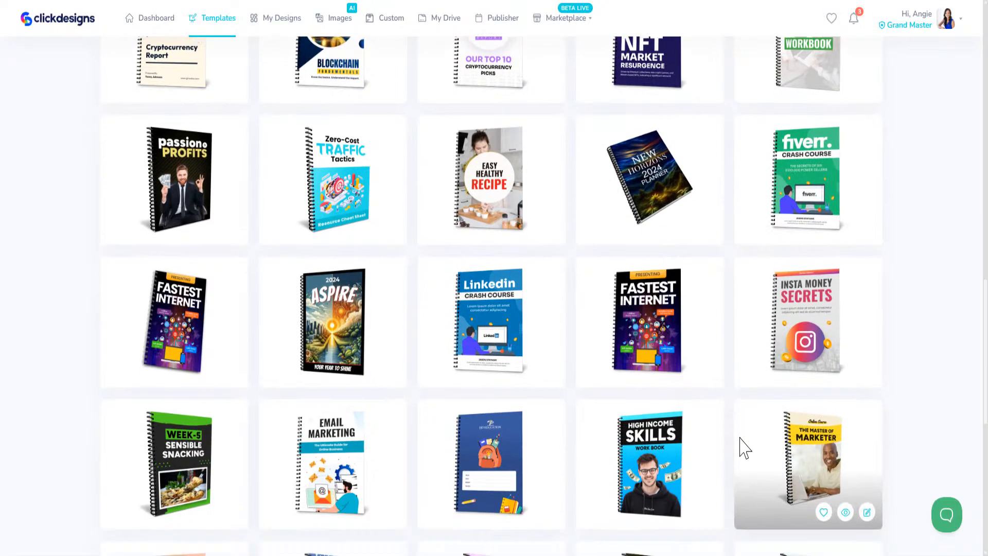
scroll(745, 447, down, 5)
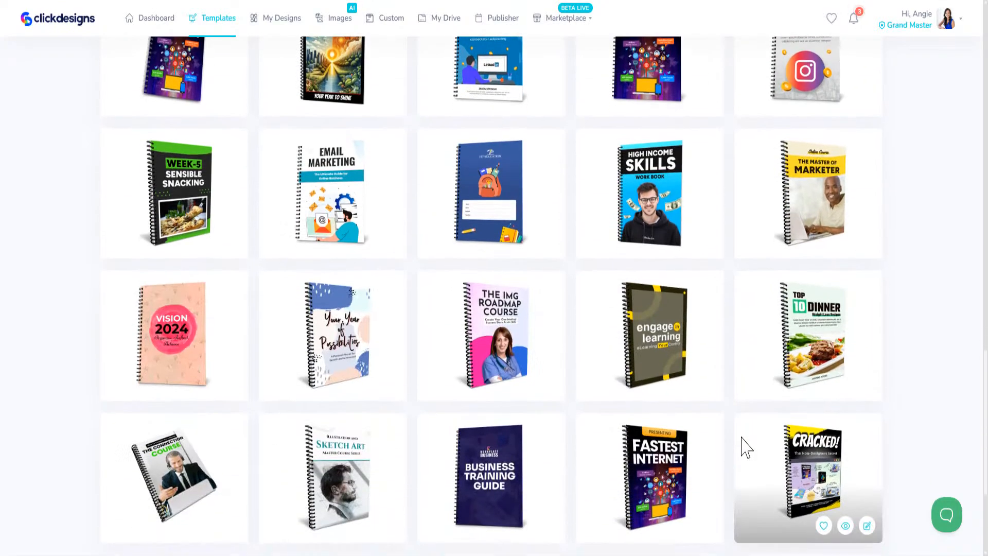
scroll(746, 453, down, 4)
scroll(750, 458, up, 10)
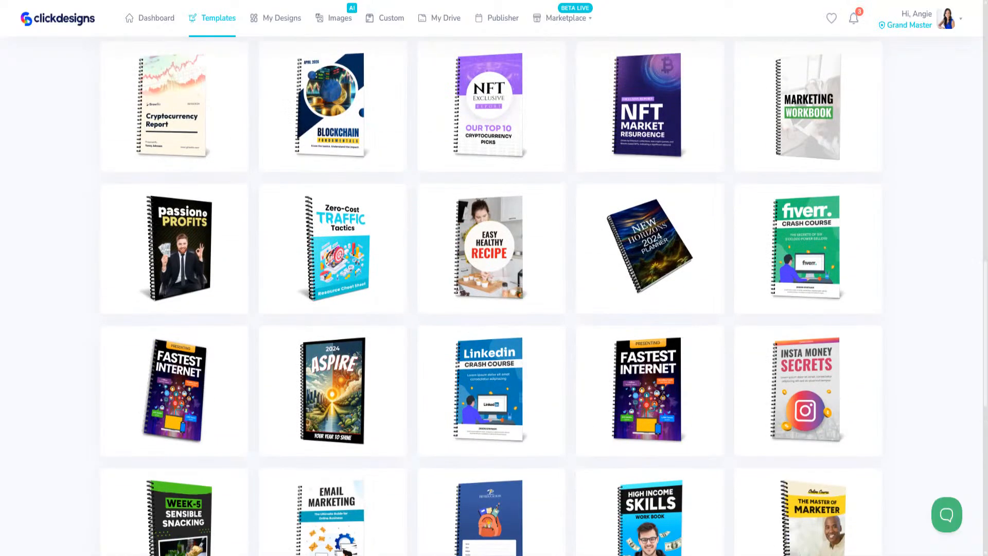
scroll(619, 375, up, 10)
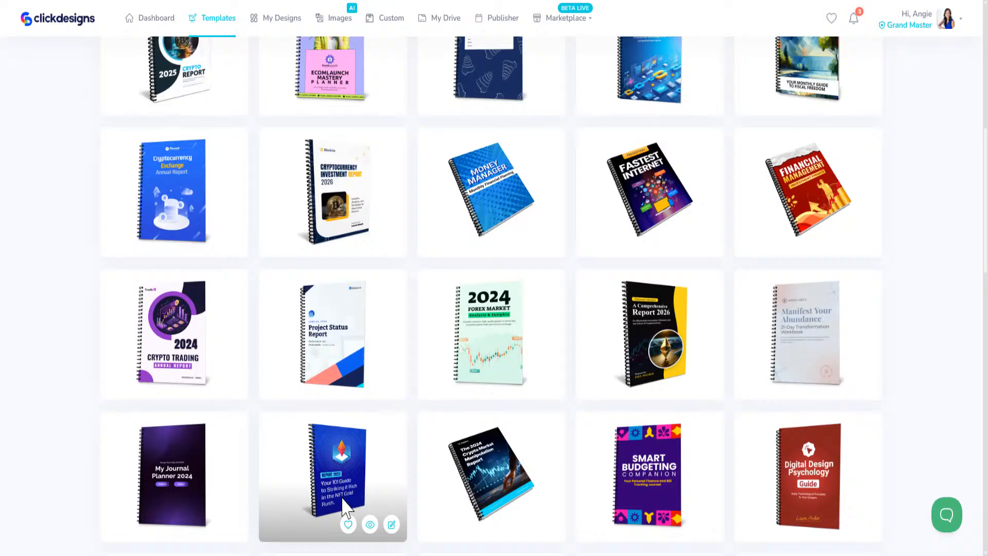
scroll(346, 502, up, 6)
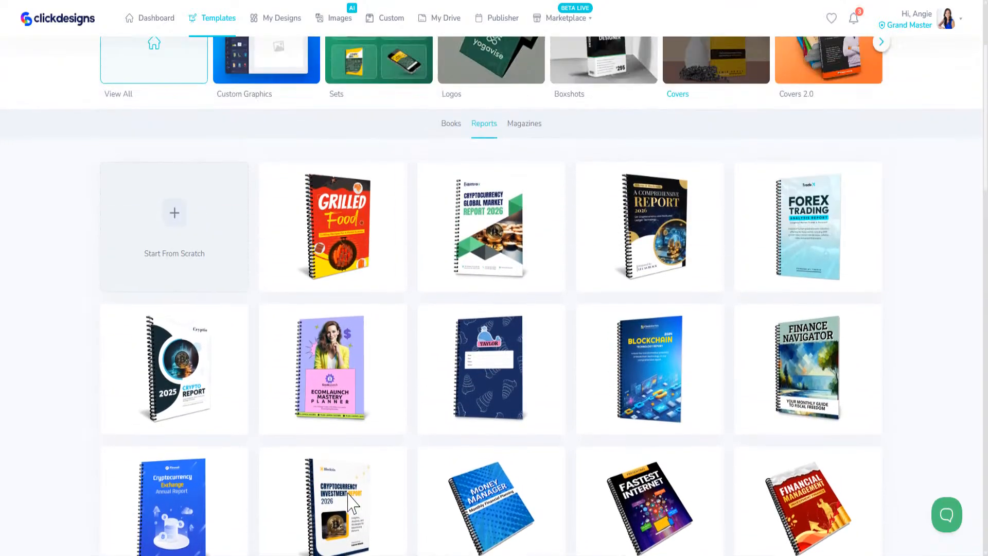
scroll(353, 501, up, 1)
mouse_move(823, 310)
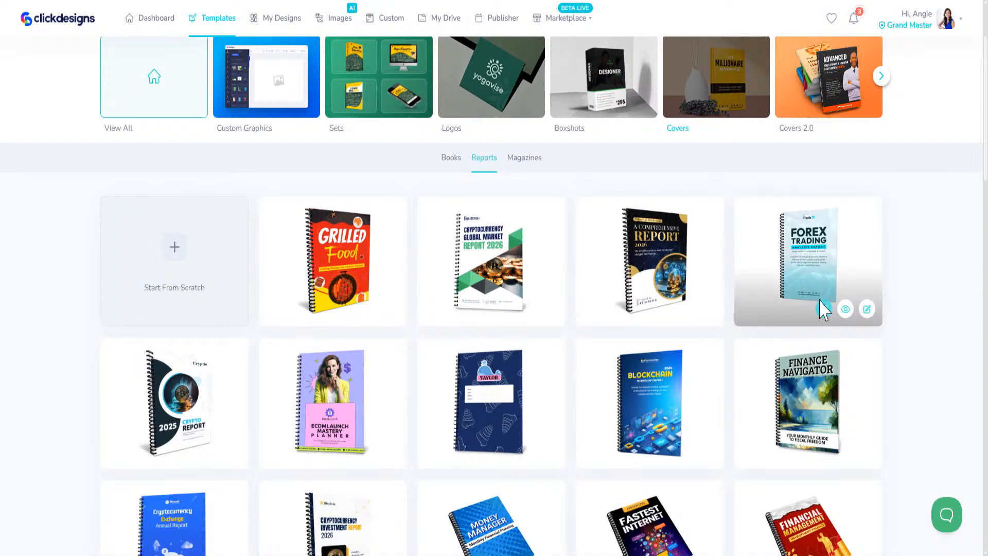
click(867, 309)
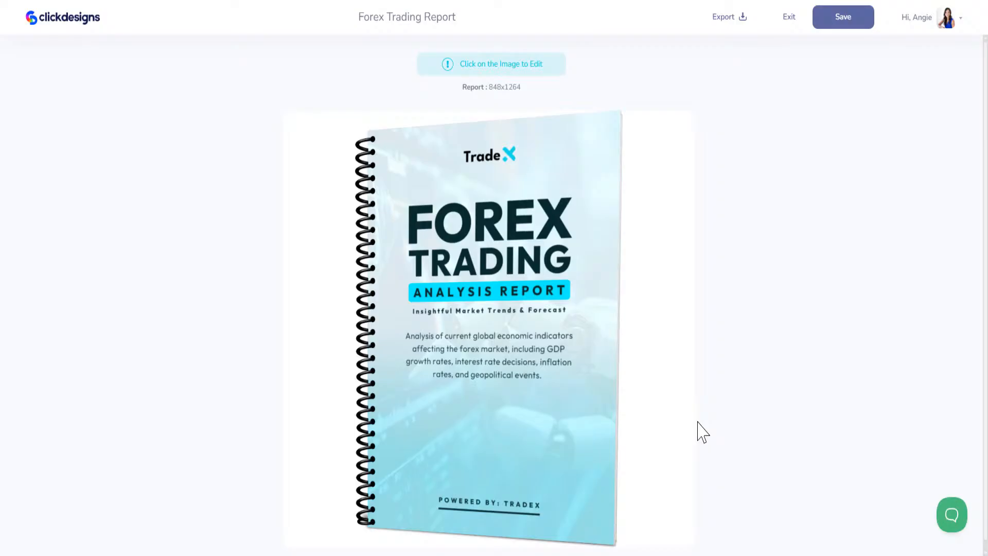
Step: Open the report in the full editor, zoom out, and replace the Trade logo word with STUPID SIMPLE AI
click(525, 214)
click(465, 193)
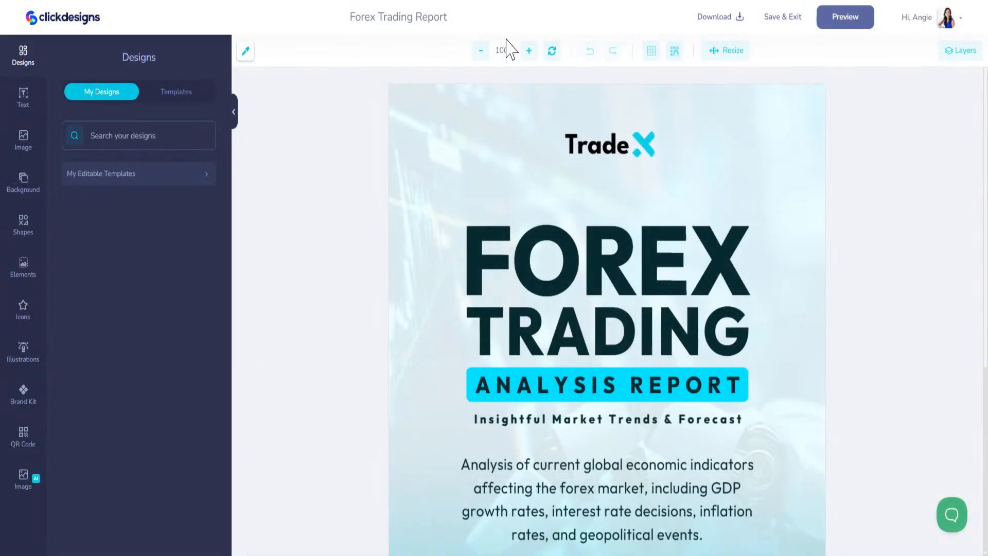
click(481, 50)
click(481, 51)
click(481, 50)
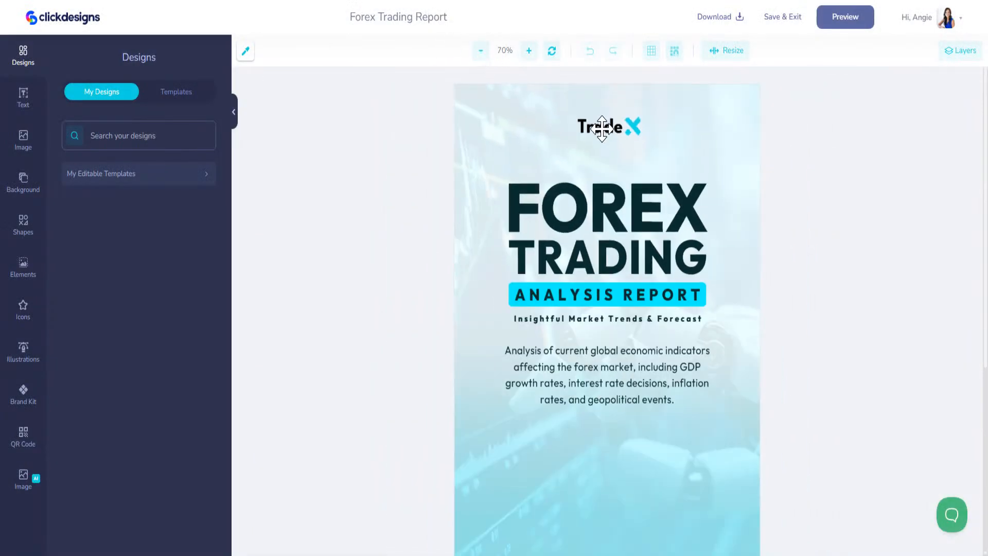
click(591, 126)
drag(106, 185, 1, 180)
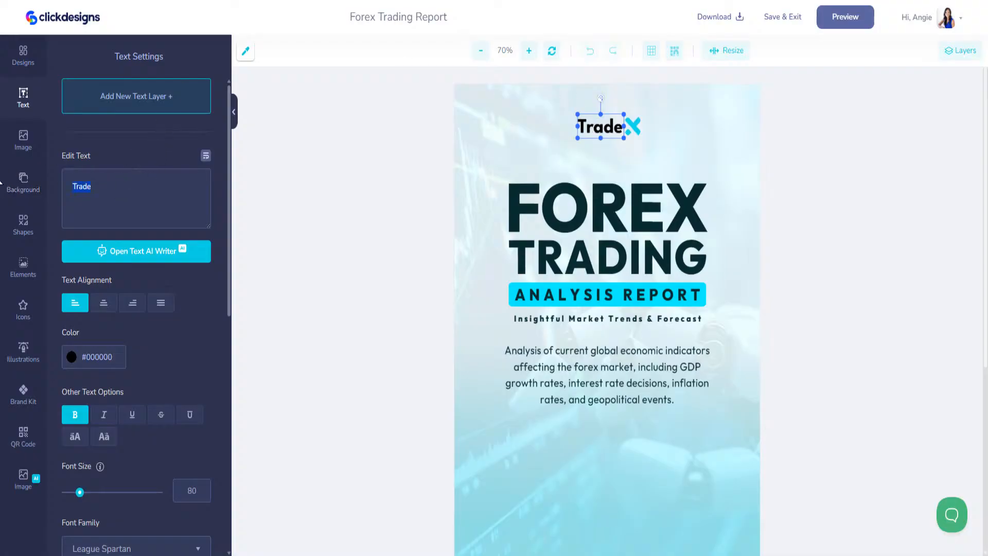
text(ST)
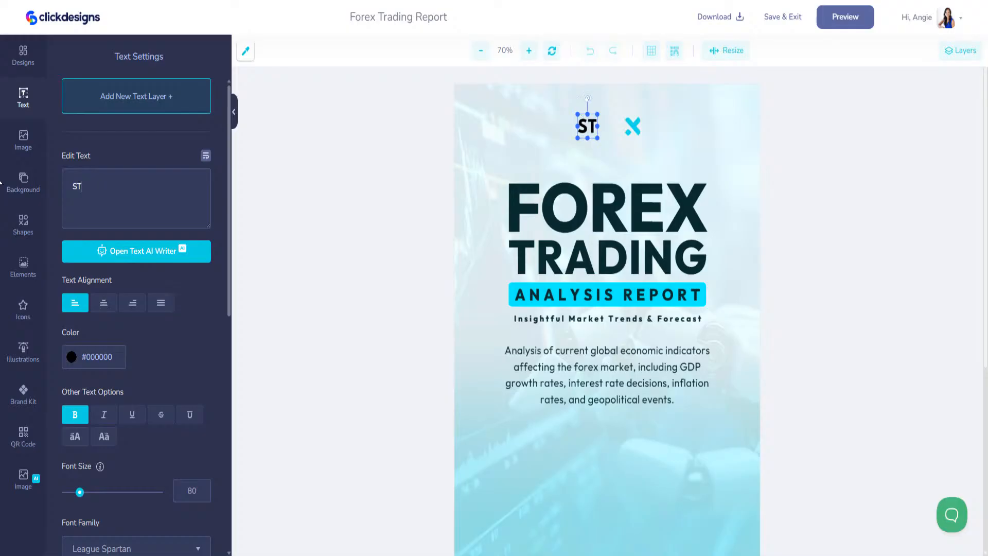
text(UPID)
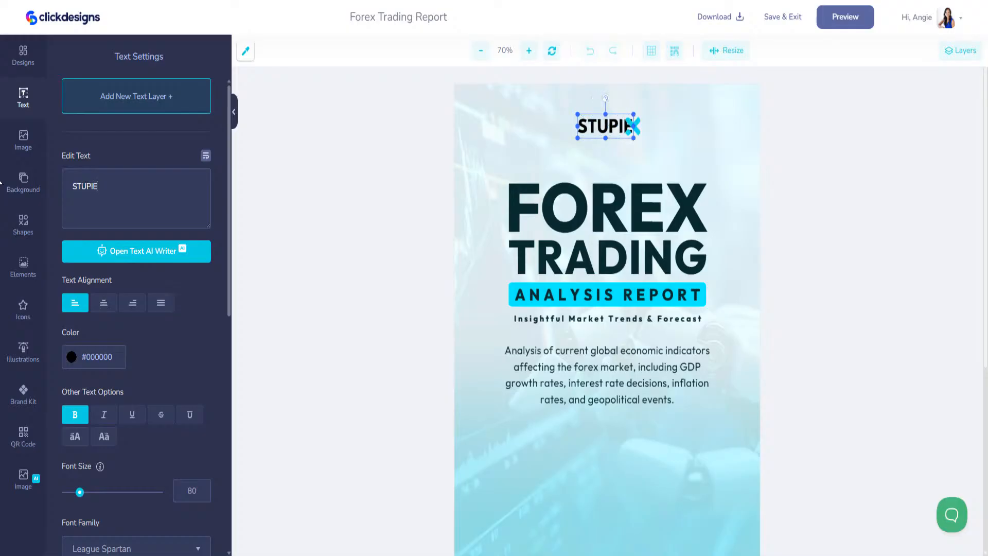
text( SIMPLE AI)
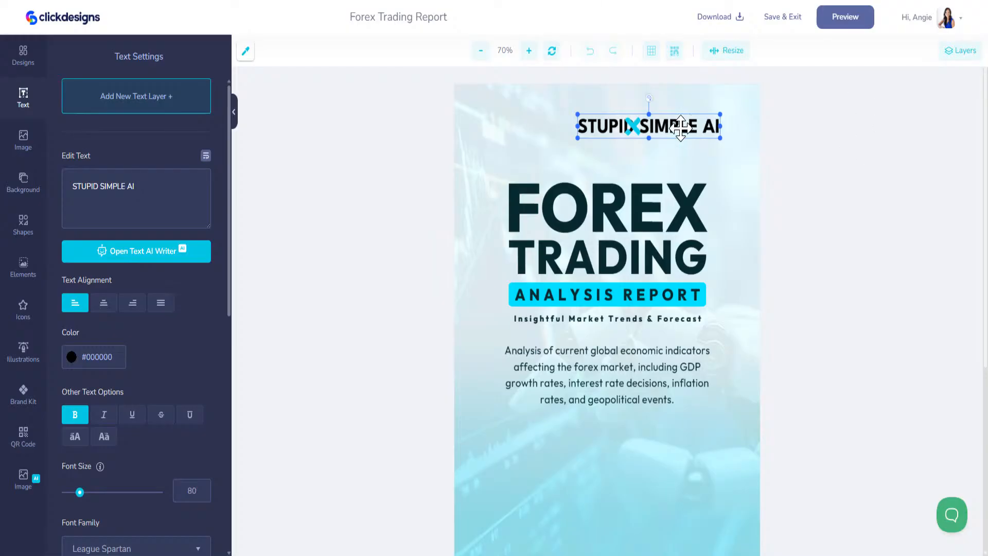
Step: Shrink the STUPID SIMPLE AI label to size 23 and centre it beneath the blue X mark
drag(681, 126, 602, 114)
click(629, 122)
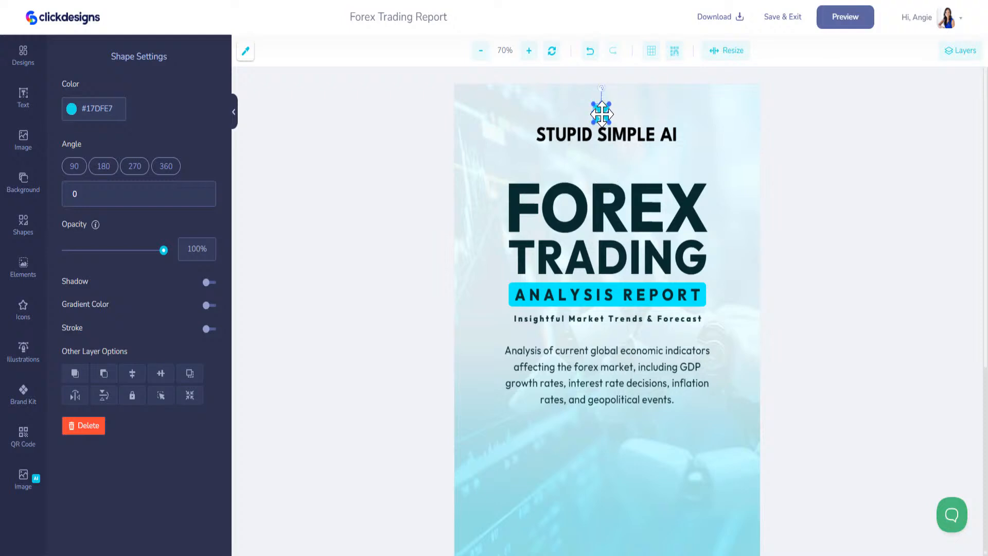
drag(602, 114, 604, 114)
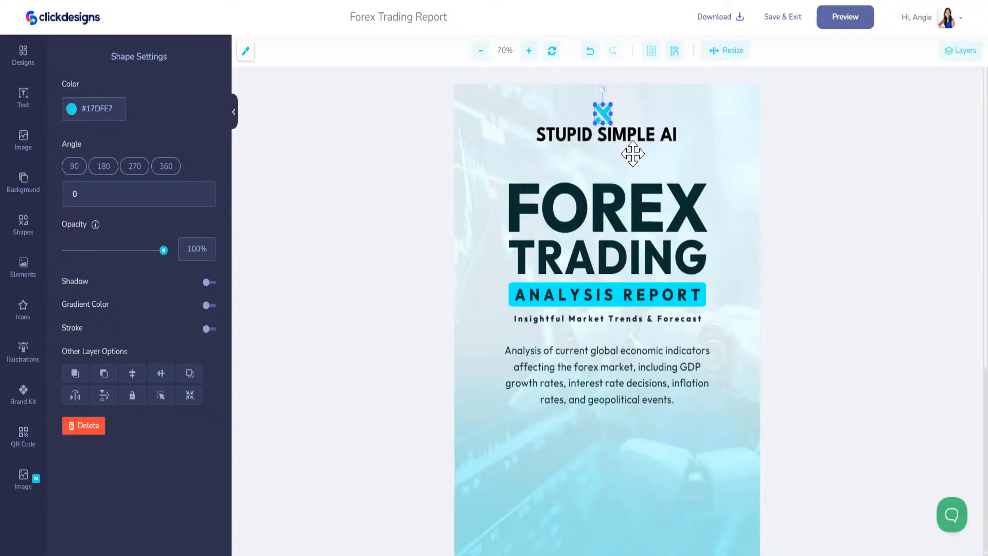
click(630, 133)
drag(678, 147, 638, 135)
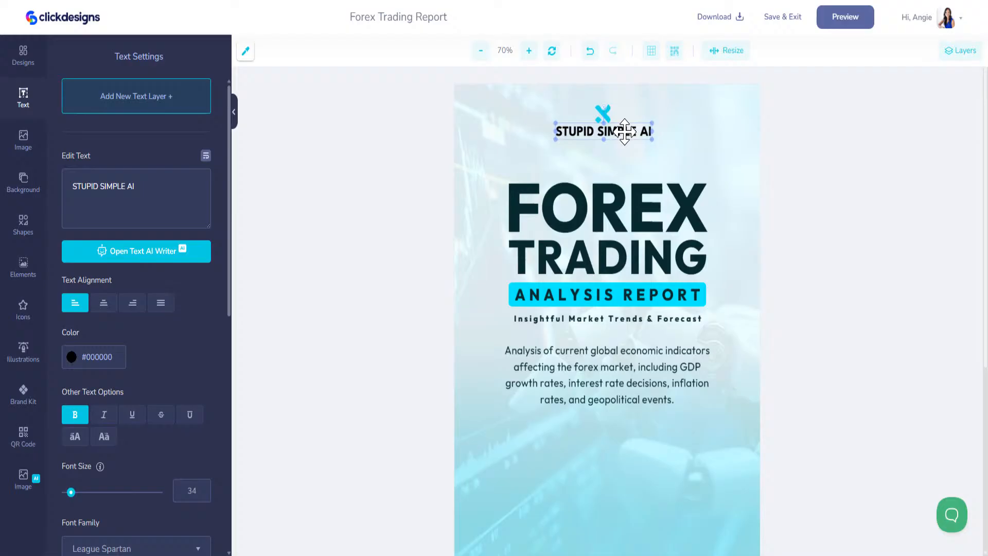
drag(651, 140, 626, 130)
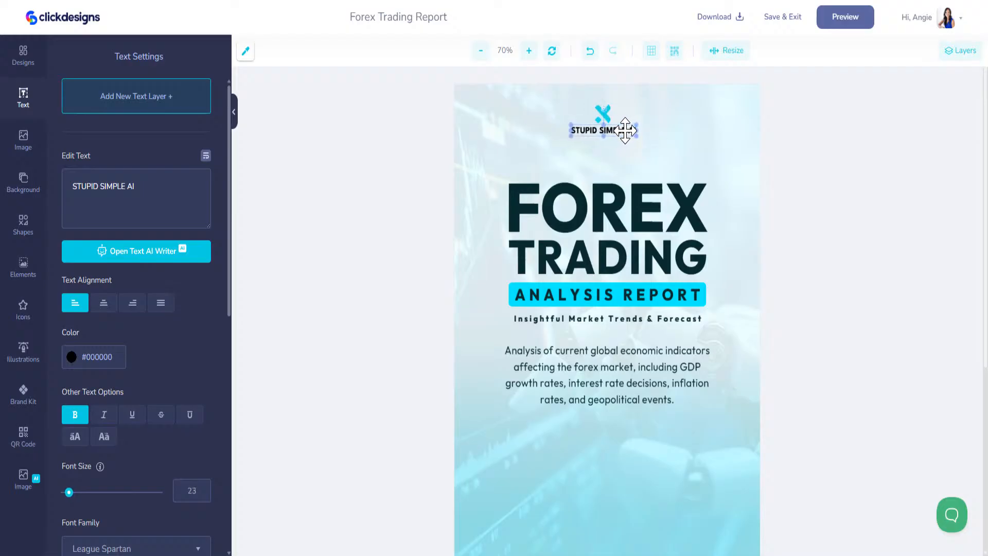
Step: Select the FOREX heading wording ready to replace it
click(617, 215)
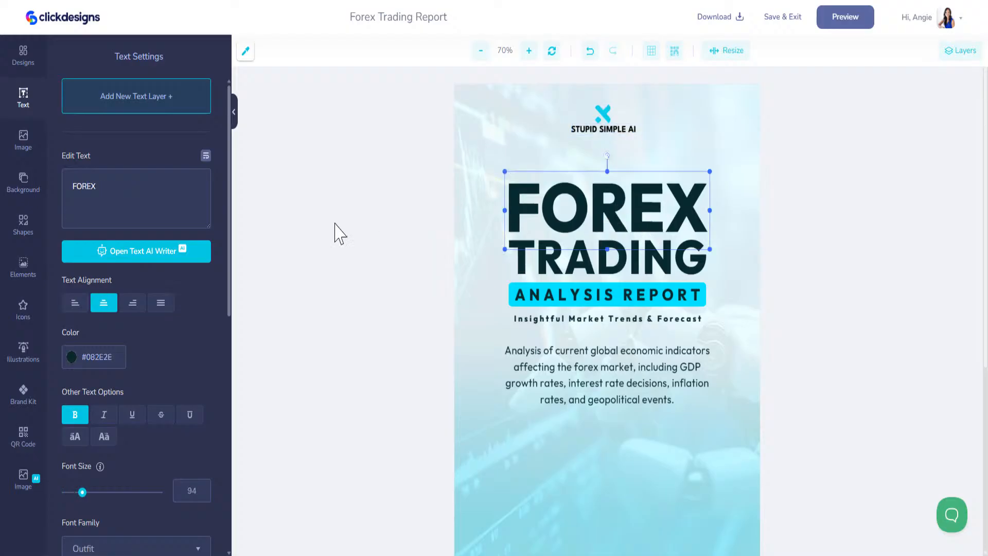
drag(121, 188, 41, 184)
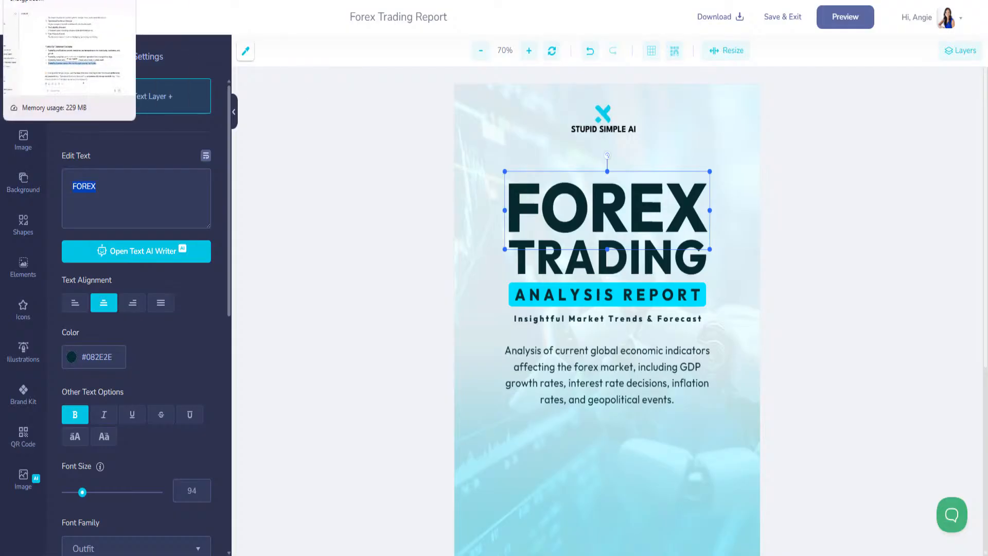
click(52, 1)
Step: Request a Title, Tagline, Sub-Title and Description for the AI money workbook, then select the suggested title
click(414, 509)
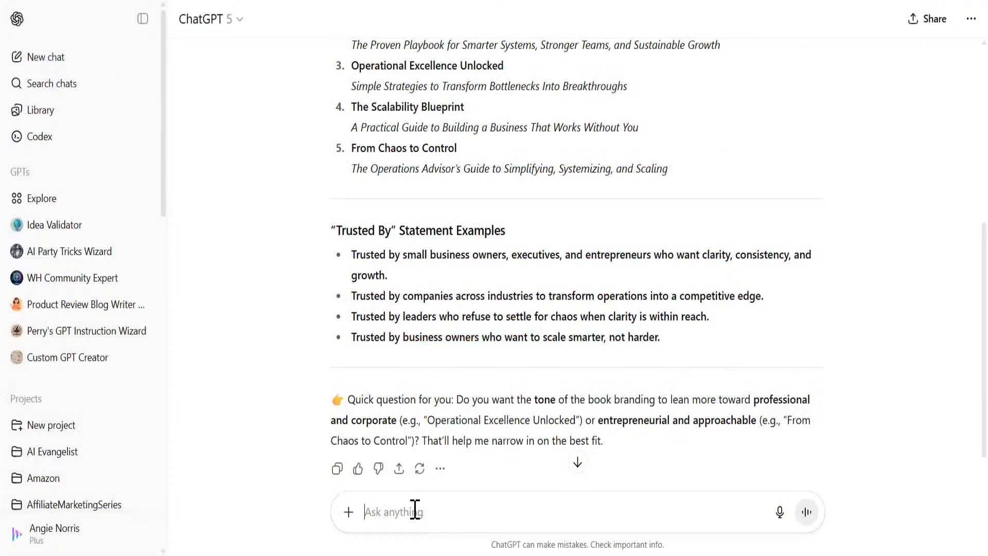
text(I)
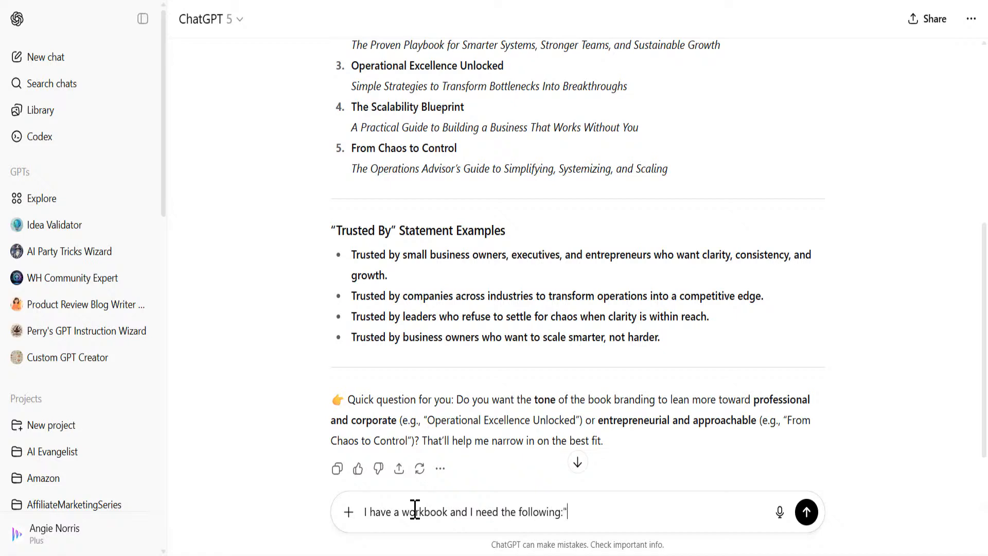
key(shift+Return)
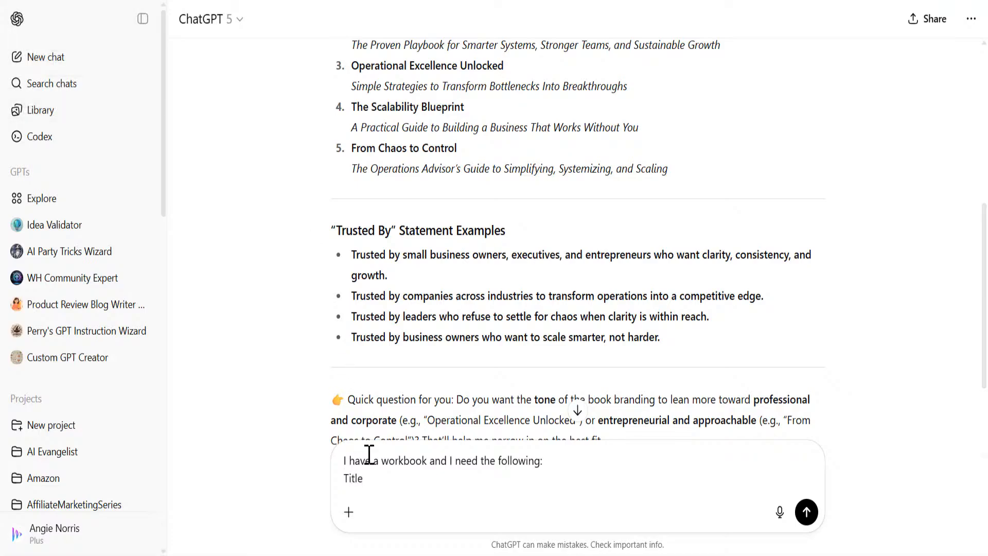
key(shift+Return)
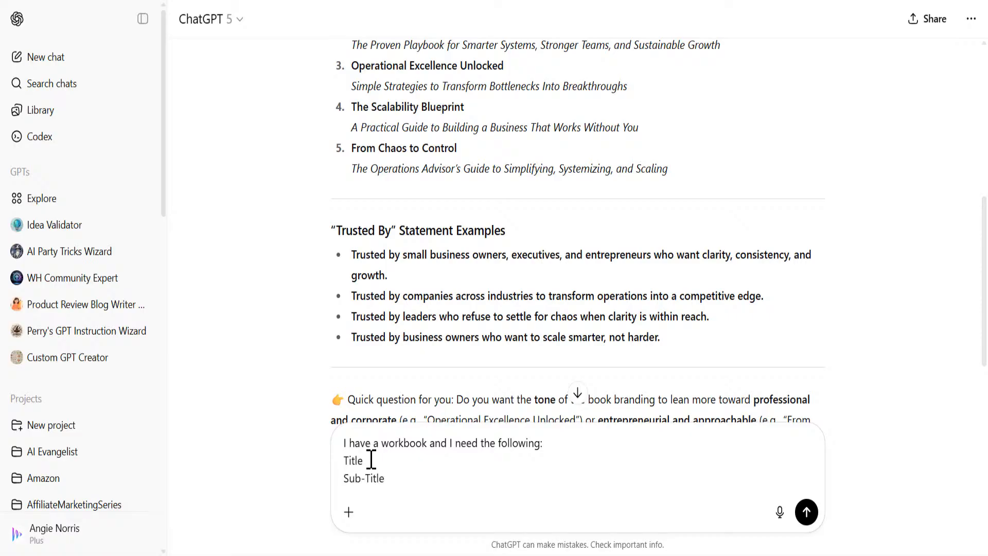
key(shift+Return)
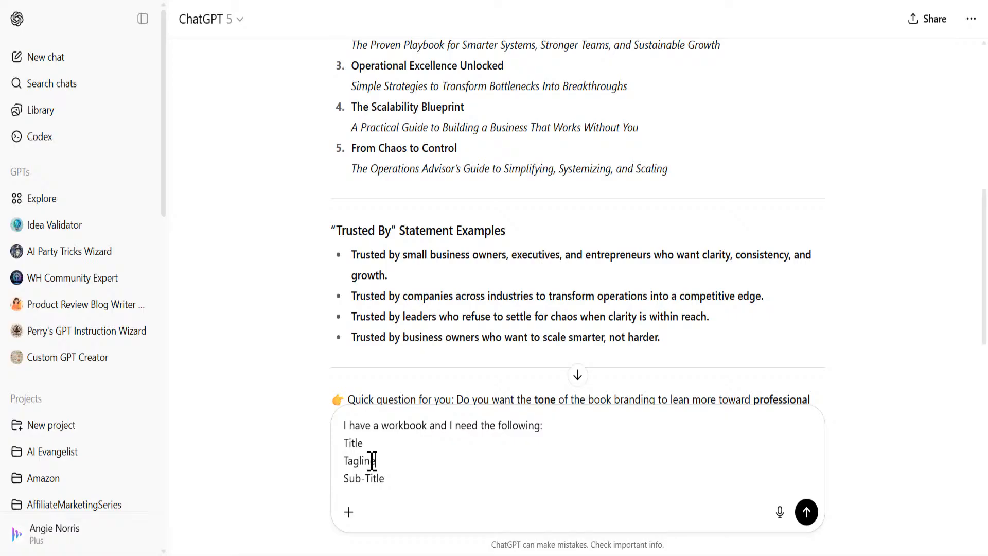
key(shift+Return)
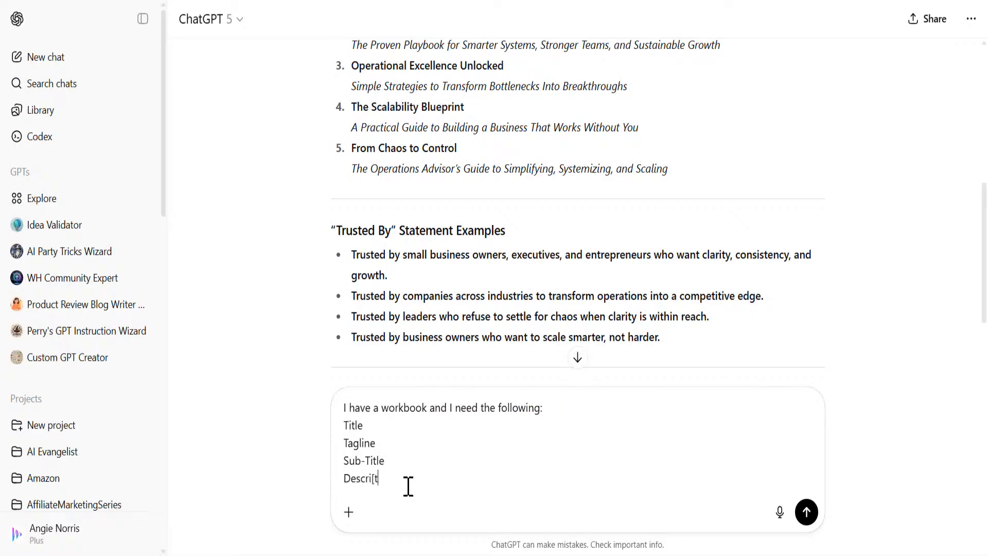
key(shift+Return)
key(shift+Return)
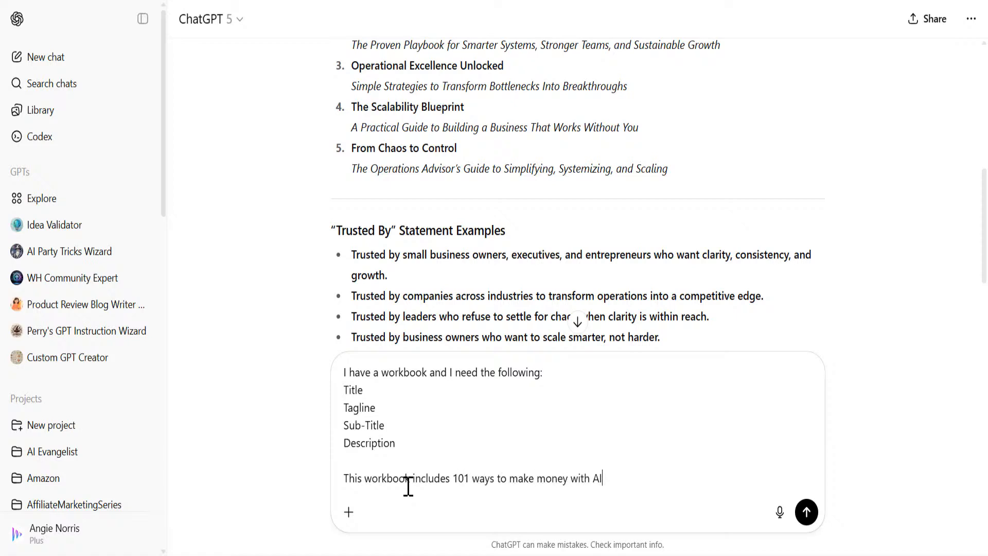
key(Return)
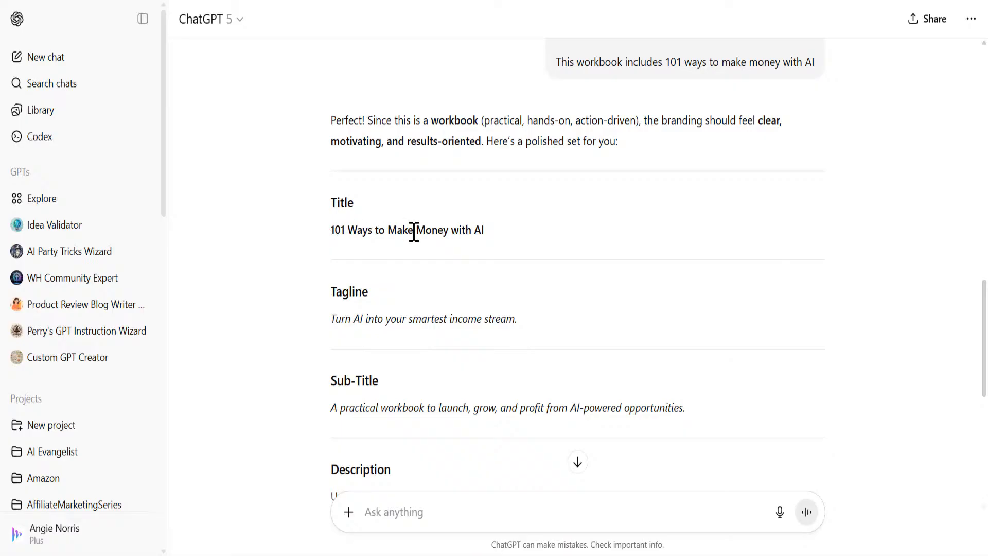
drag(332, 231, 547, 236)
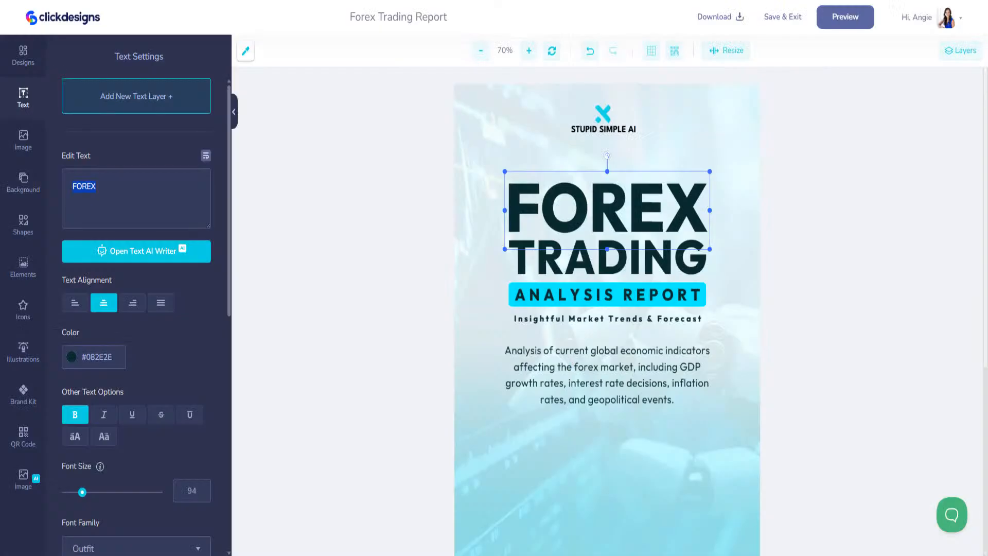
Step: Replace the FOREX headline text with '101 WAYS' in capitals
click(626, 205)
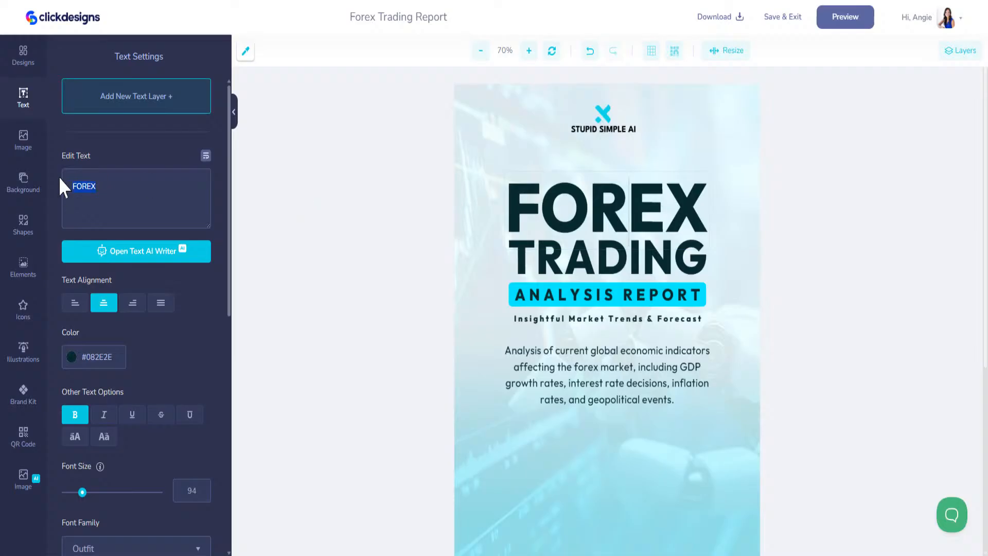
key(BackSpace)
text(101 Wa)
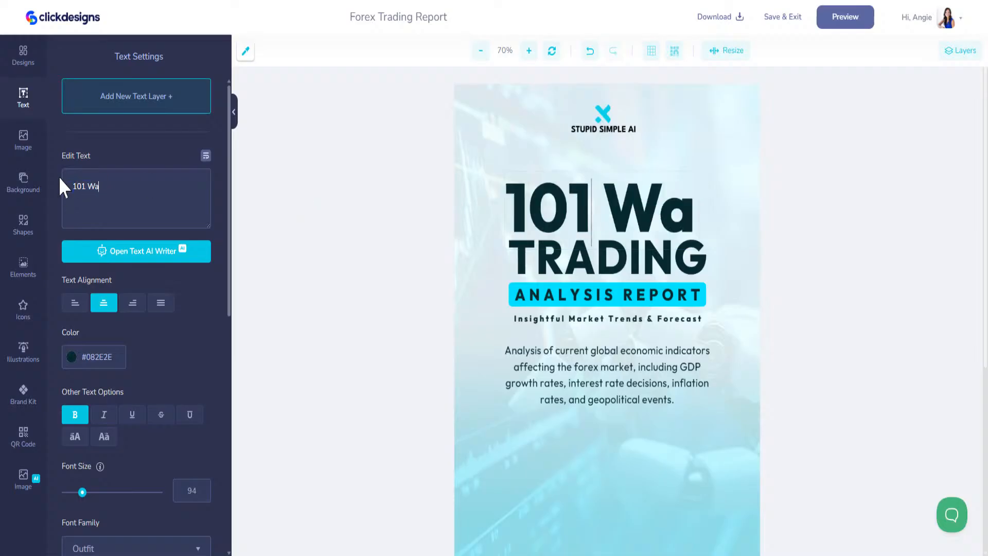
key(BackSpace)
text(AYS)
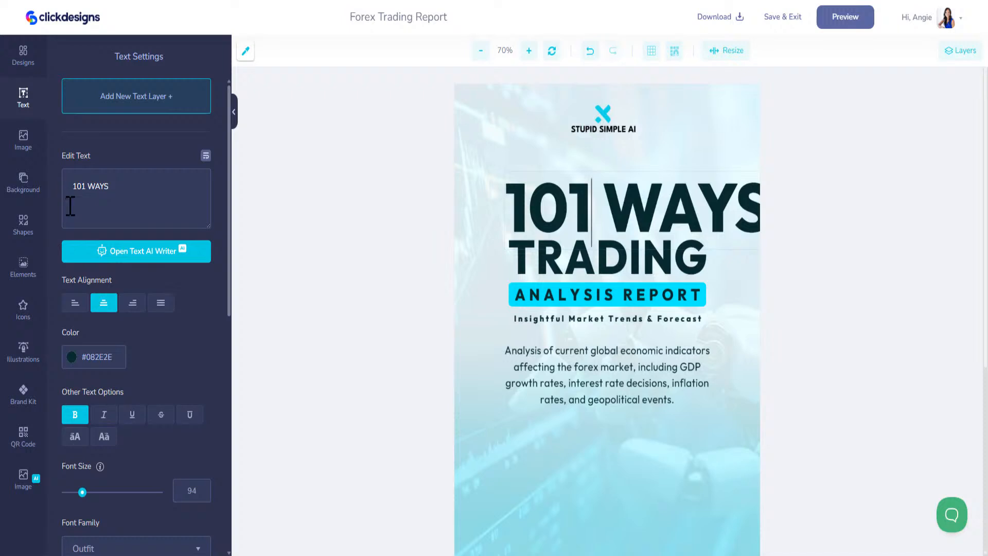
click(563, 214)
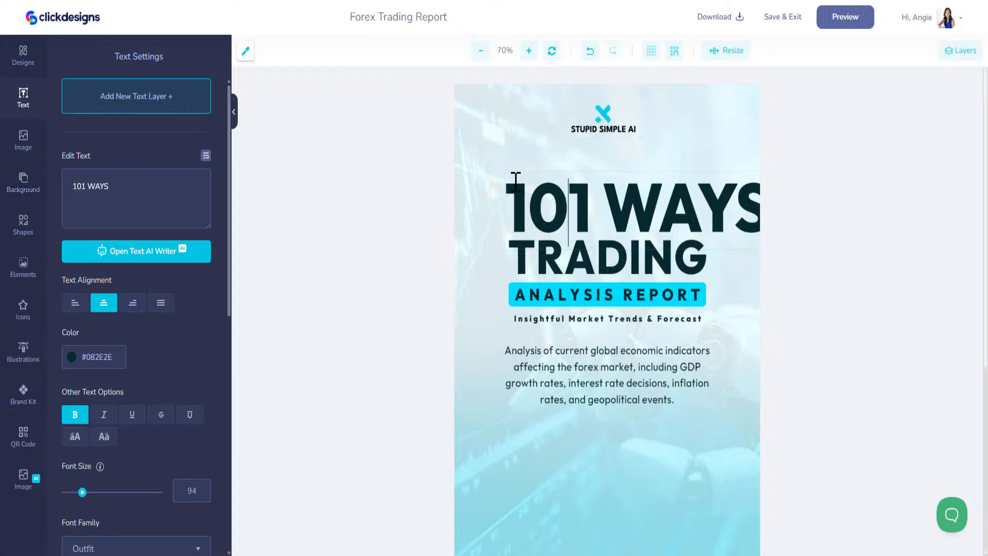
Step: Shrink the 101 WAYS headline, move TRADING aside, and place the headline below the logo
click(530, 152)
click(548, 201)
drag(504, 170, 649, 211)
drag(674, 242, 625, 273)
click(660, 212)
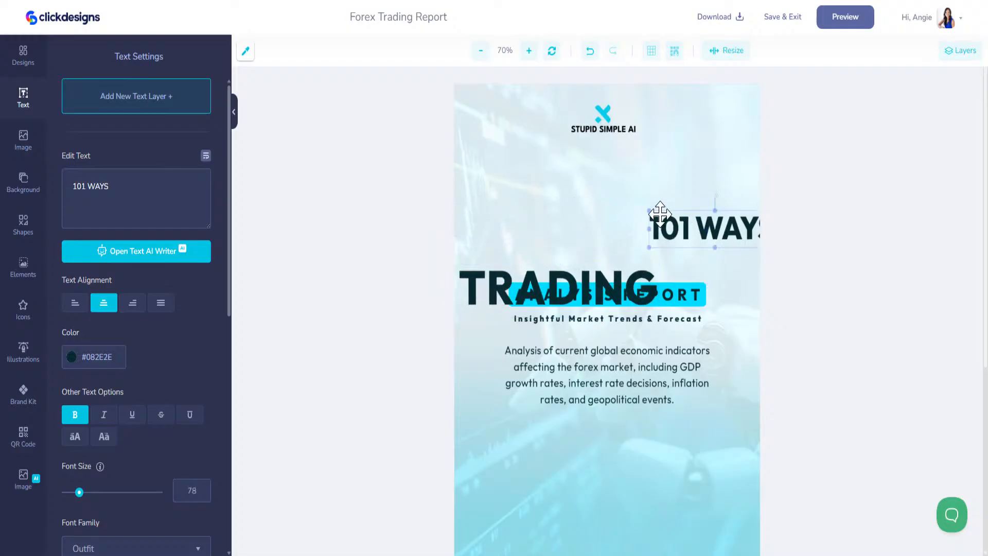
drag(660, 212, 511, 177)
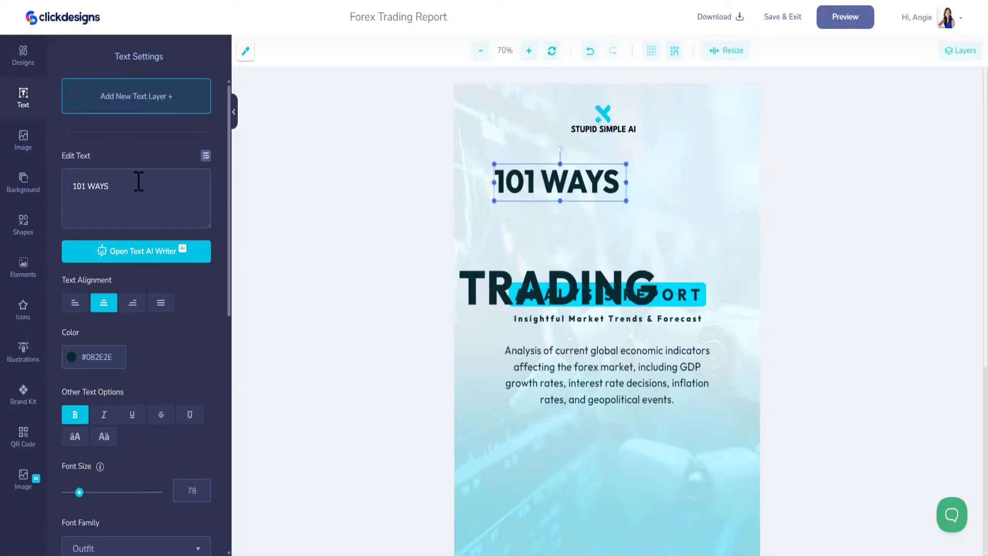
Step: Complete the heading as '101 WAYS TO MAKE', then shrink and centre it under the logo
text(TO)
key(BackSpace)
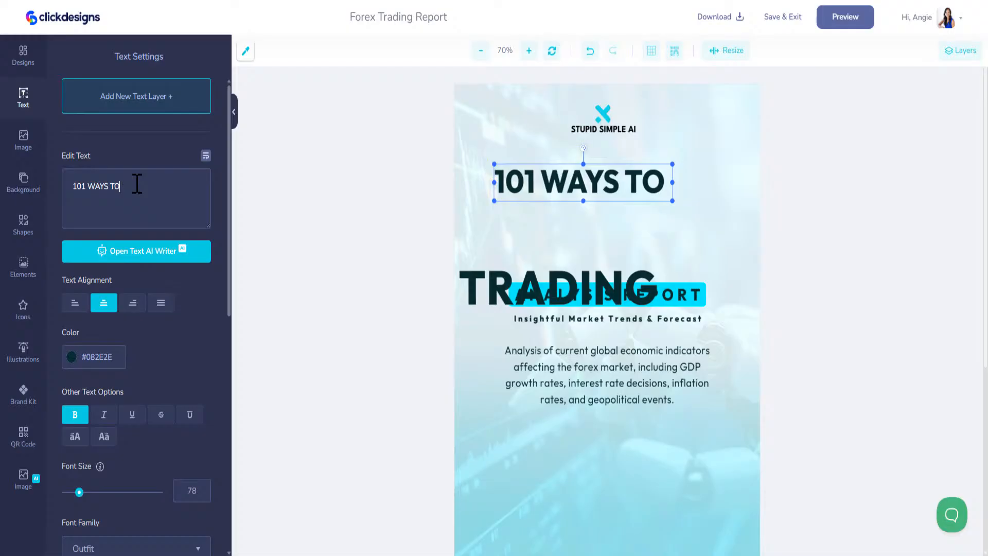
text(MAKE)
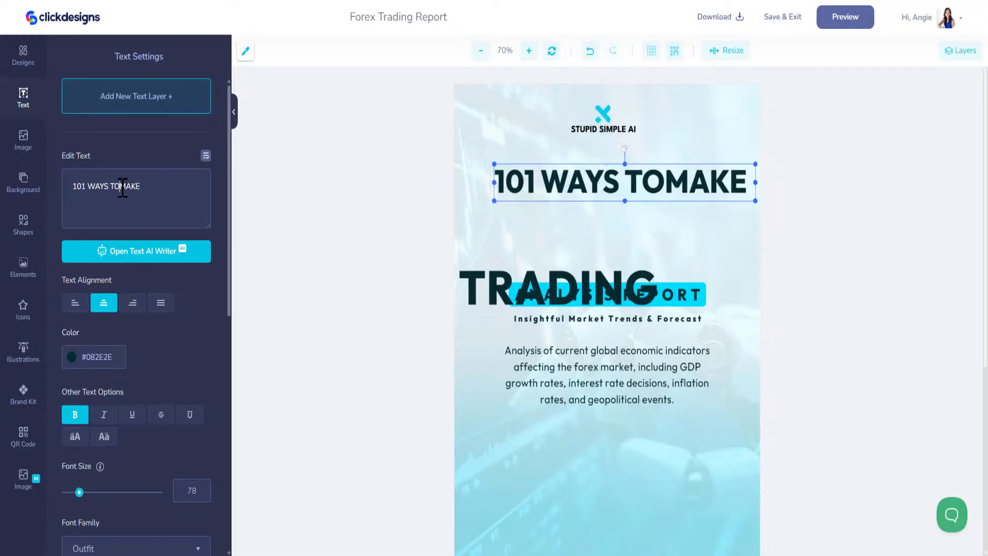
click(122, 186)
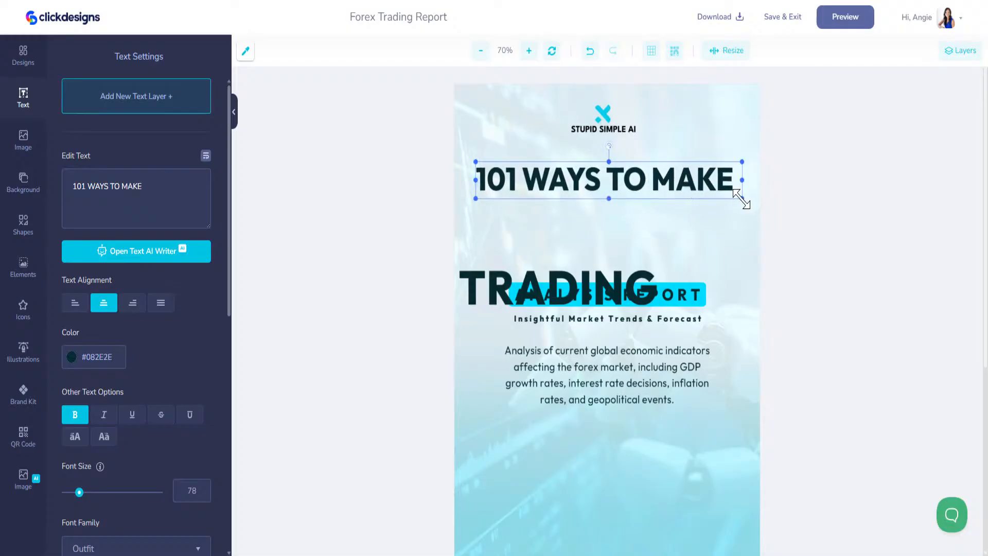
drag(741, 199, 658, 169)
click(25, 395)
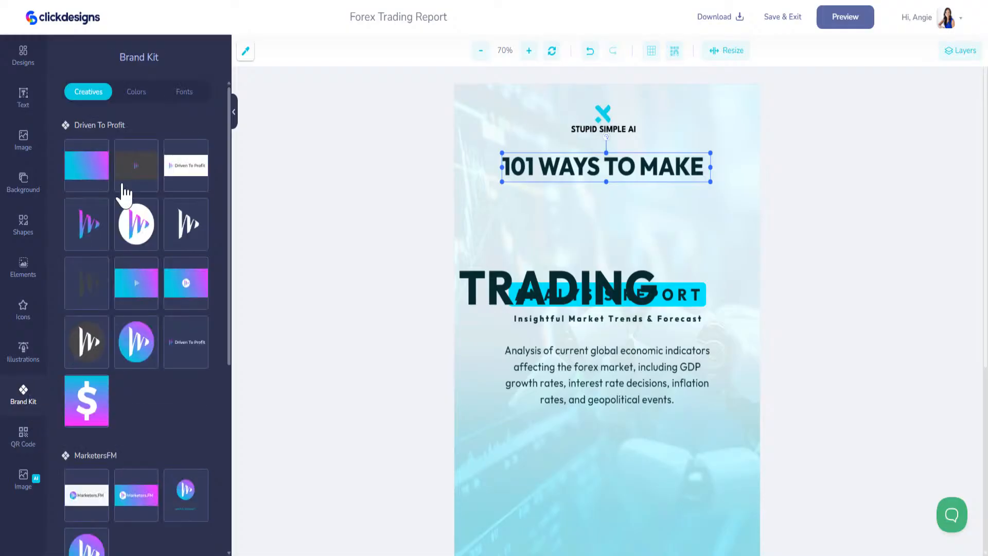
Step: Move TRADING under the headline, shrink it, and retype it as 'MONEY WITH AI'
click(137, 91)
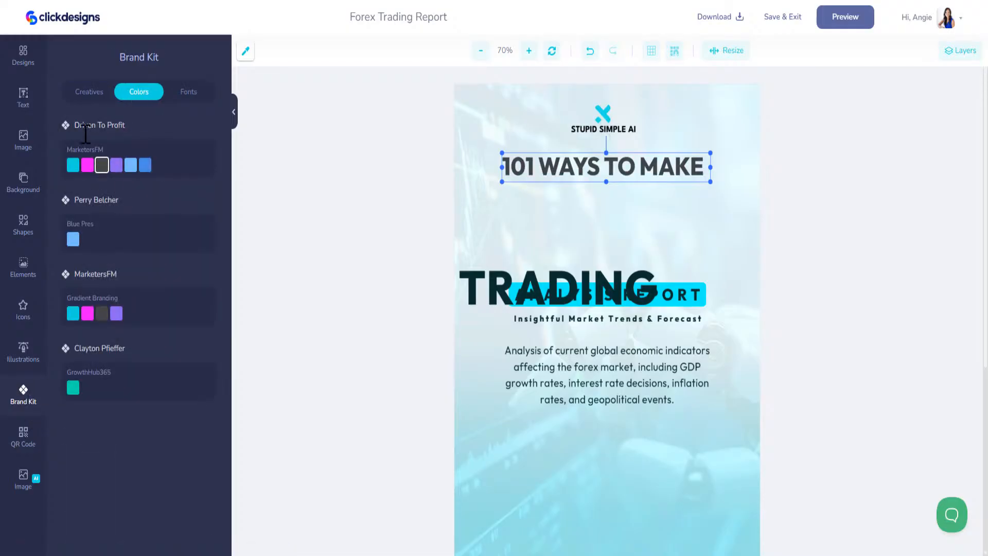
drag(597, 293, 649, 207)
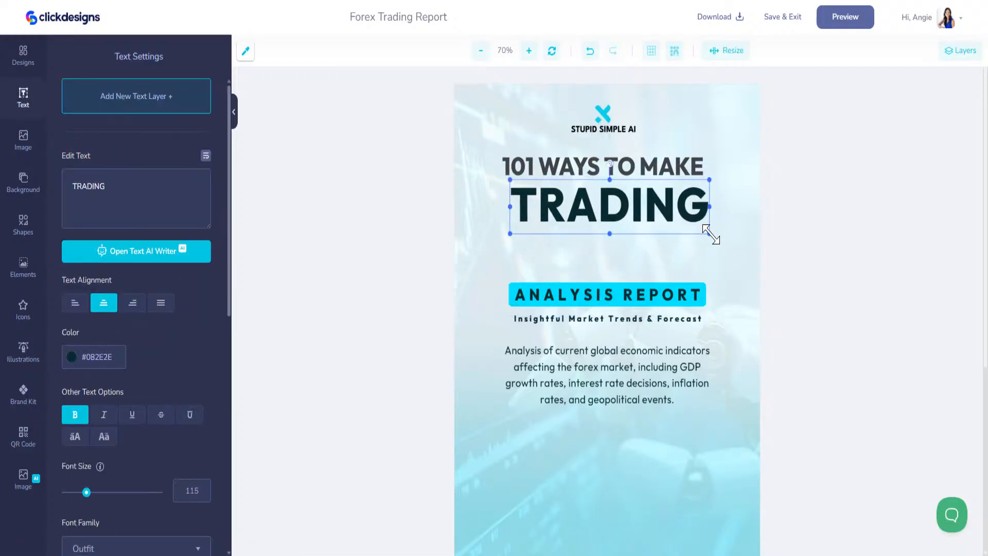
drag(706, 229, 586, 194)
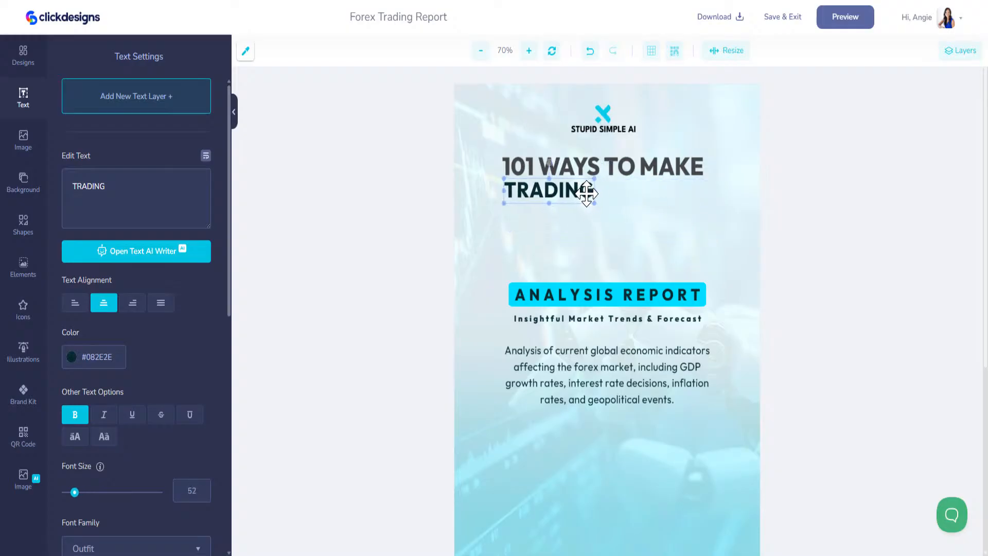
key(ctrl+a)
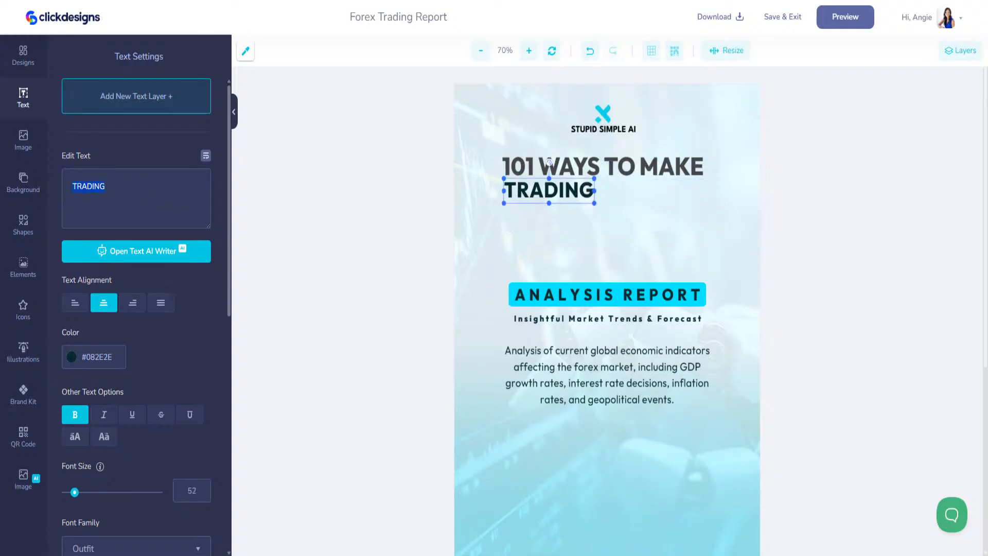
text(MOND)
text(EY WITH AI)
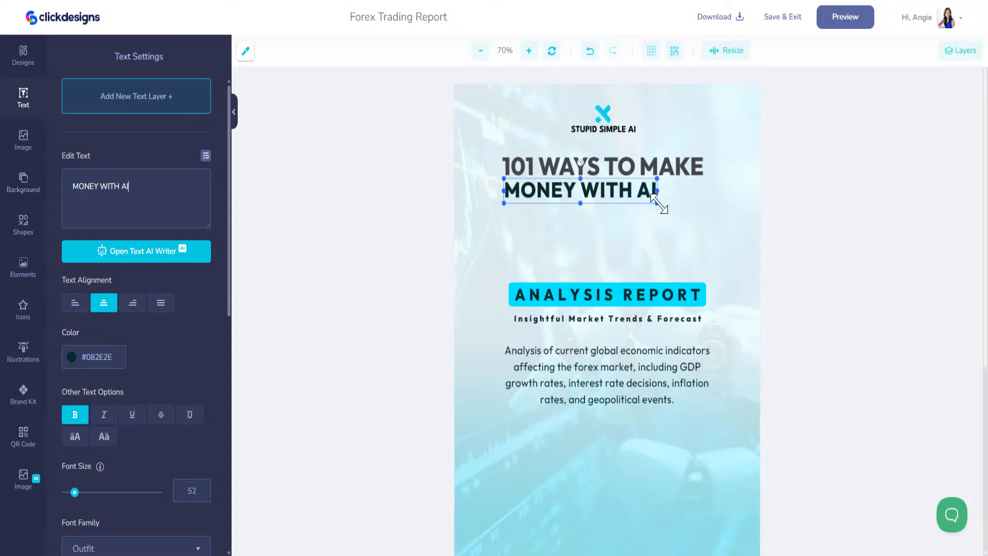
Step: Widen MONEY WITH AI to the headline's width and colour it with the cyan Brand Kit swatch
drag(657, 202, 690, 193)
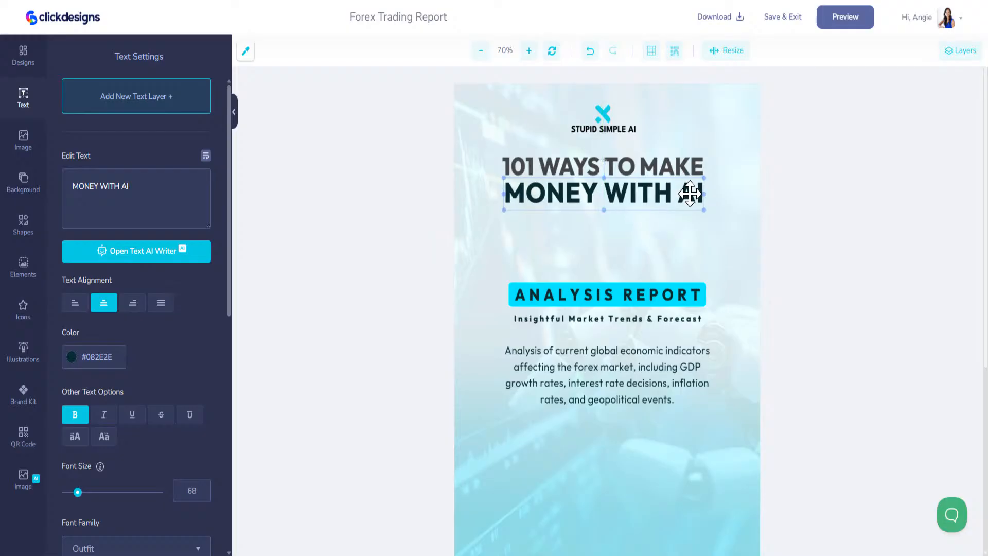
click(23, 386)
click(73, 164)
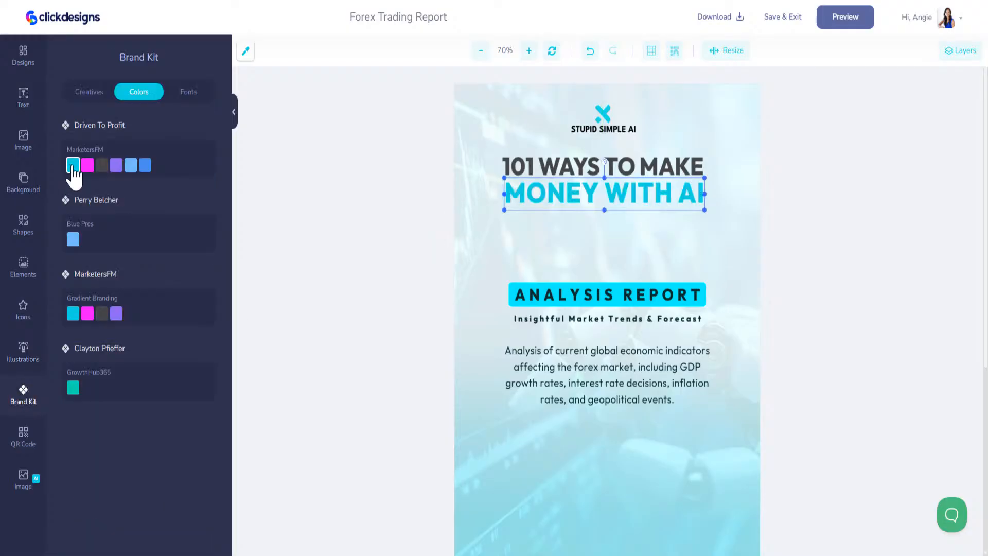
click(631, 521)
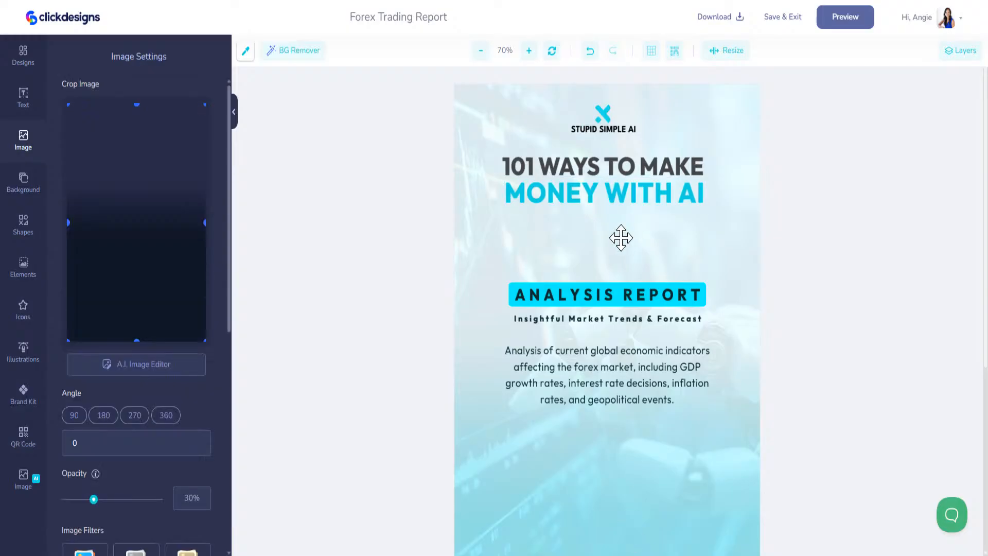
click(613, 200)
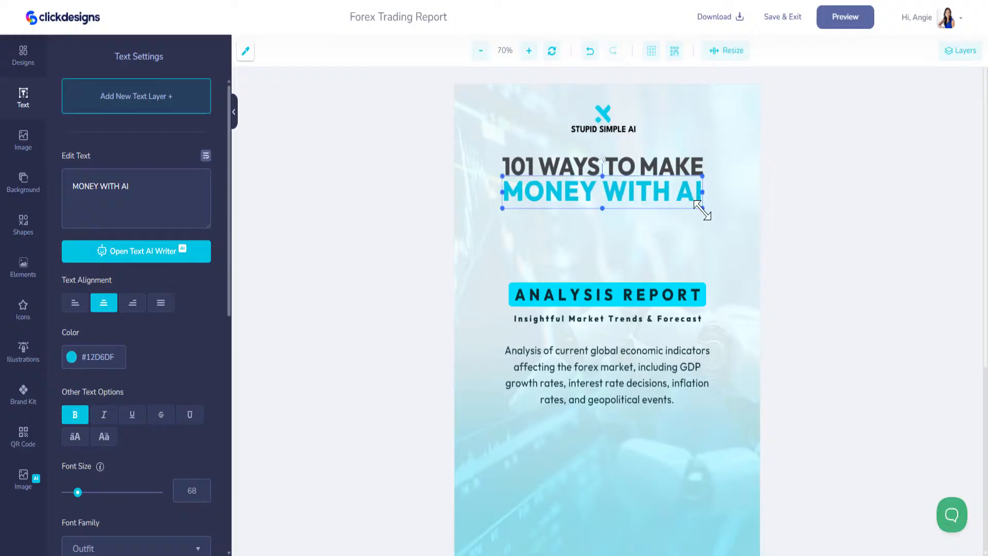
drag(700, 209, 703, 209)
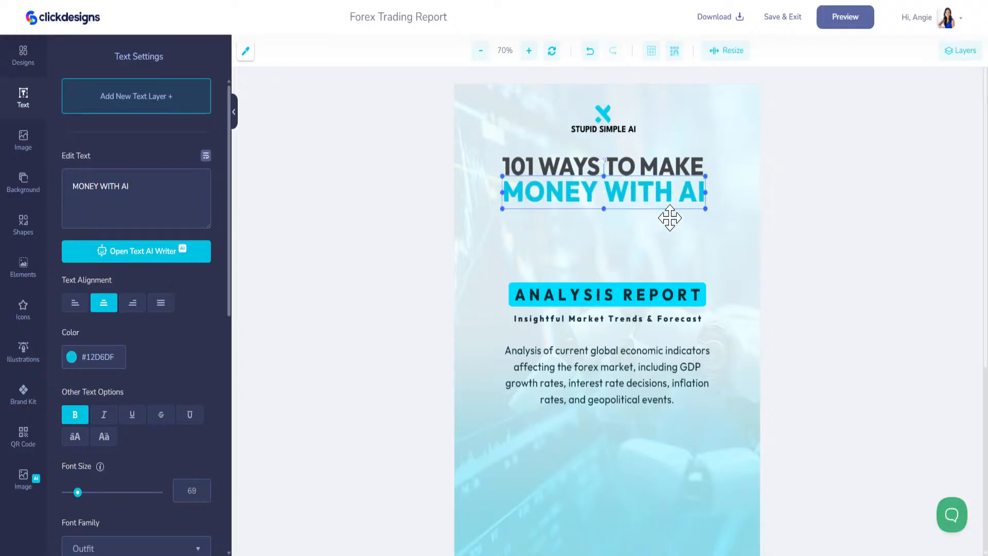
click(613, 293)
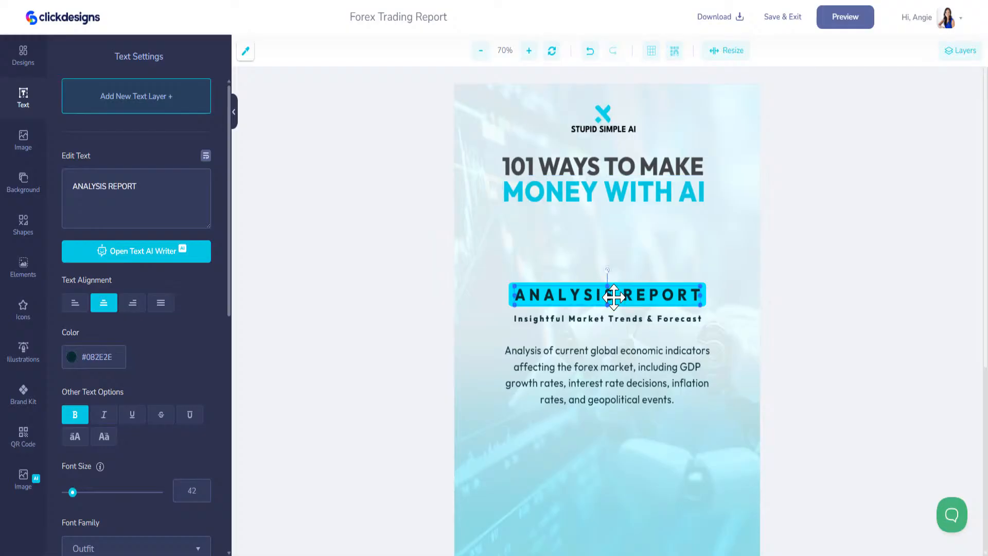
Step: Move ANALYSIS REPORT under MONEY WITH AI and replace it with 'Turn AI into your smartest income stream.'
drag(611, 294, 610, 223)
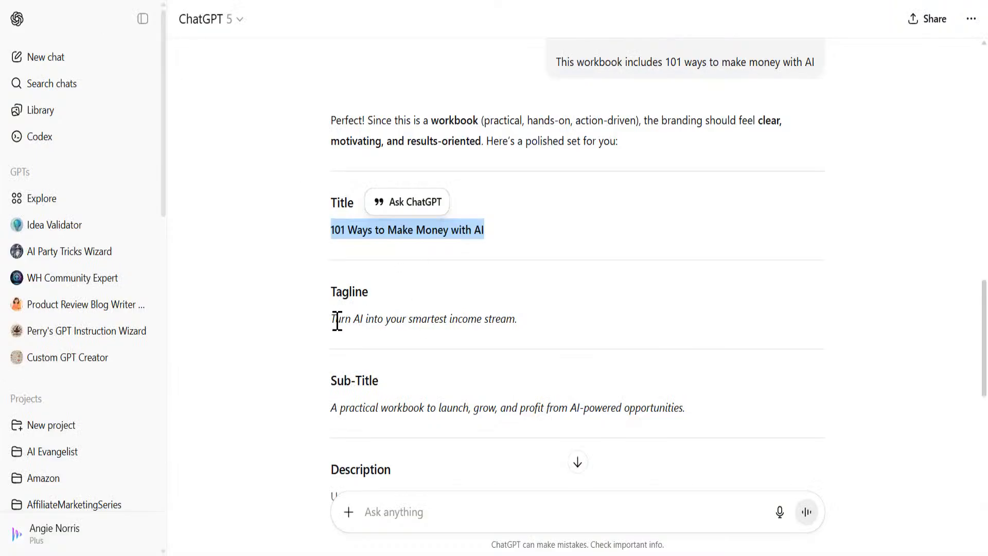
drag(333, 321, 561, 330)
key(ctrl+c)
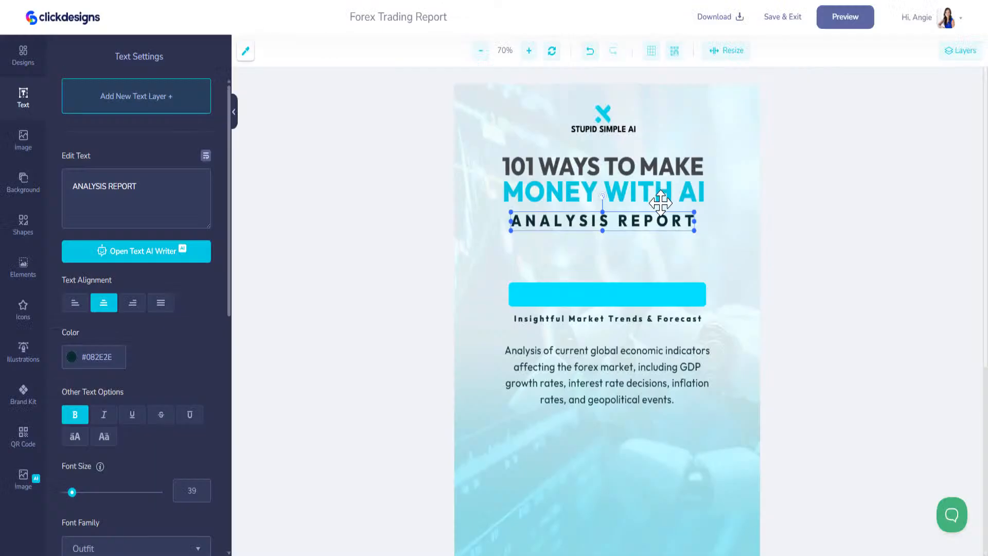
triple_click(159, 181)
key(ctrl+v)
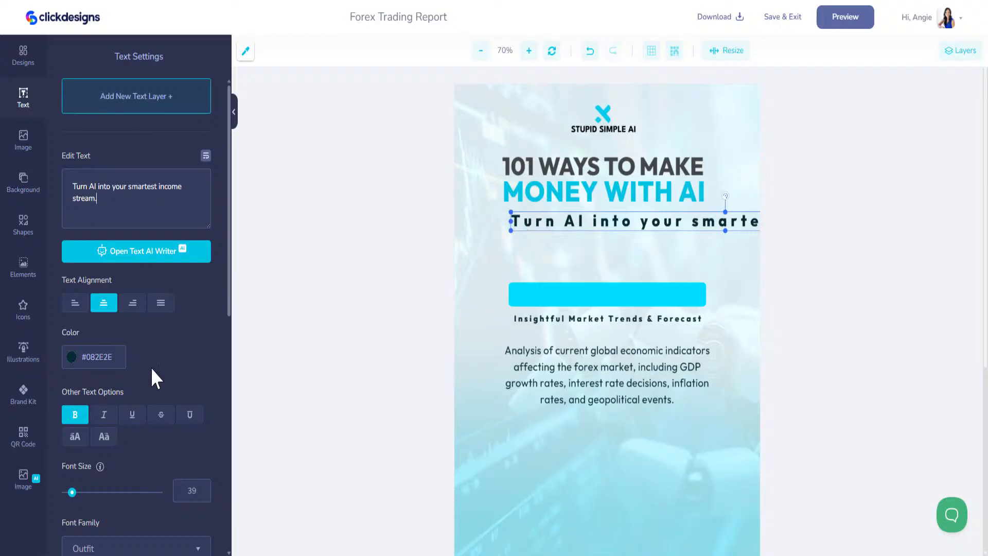
scroll(154, 374, down, 1)
scroll(154, 373, down, 3)
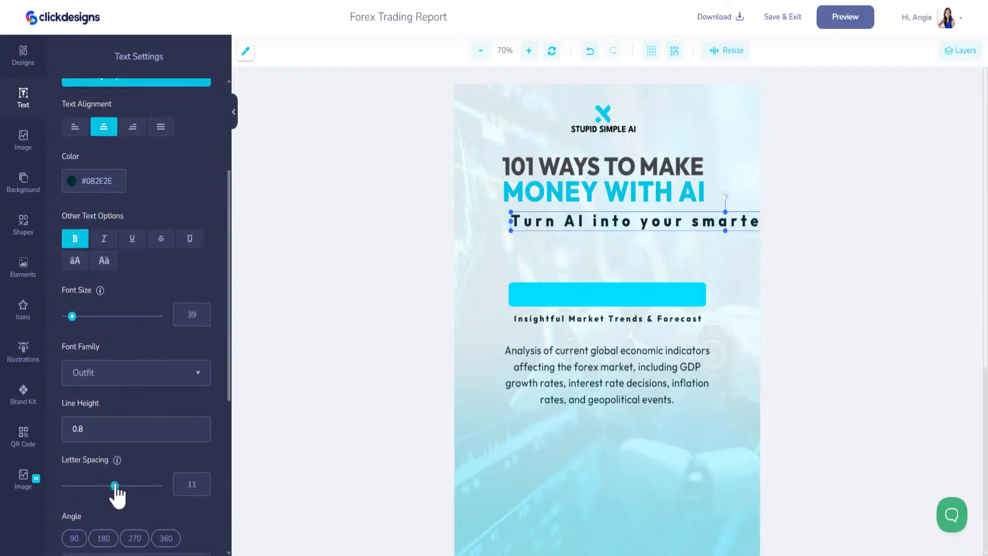
drag(115, 486, 112, 487)
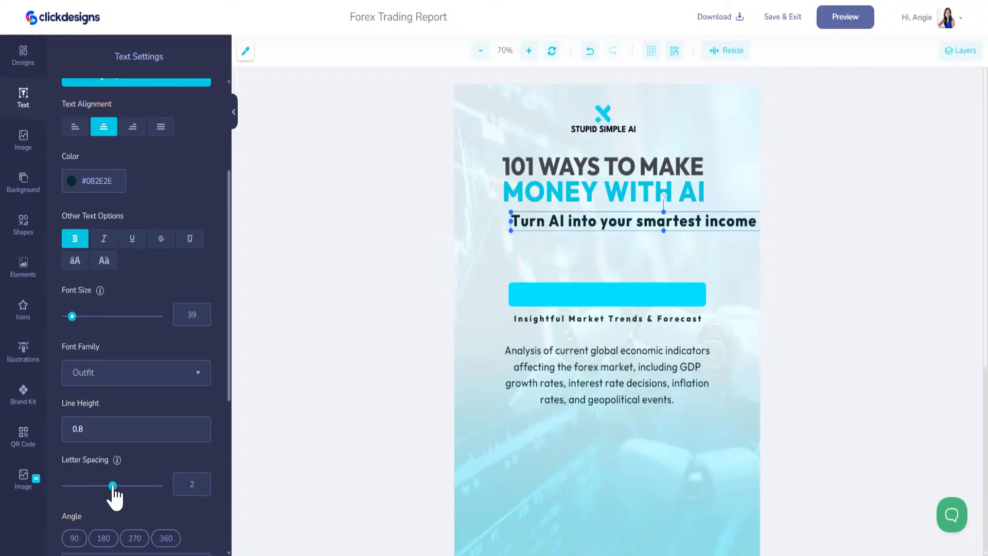
Step: Resize the tagline to the headline's width and move the cyan banner behind it
drag(509, 231, 526, 211)
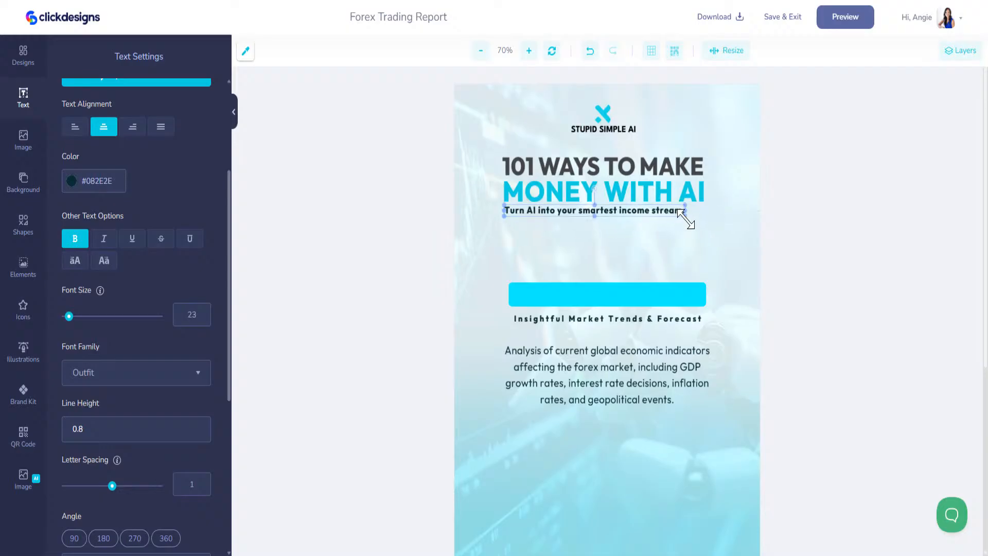
drag(685, 217, 708, 217)
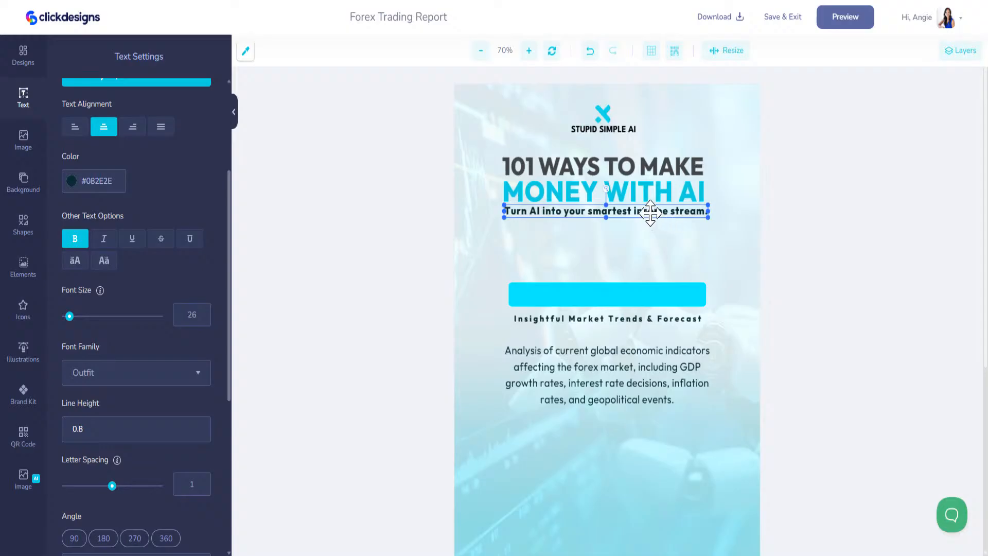
drag(648, 295, 672, 224)
Step: Make the tagline text white (#FFFFFF)
click(674, 218)
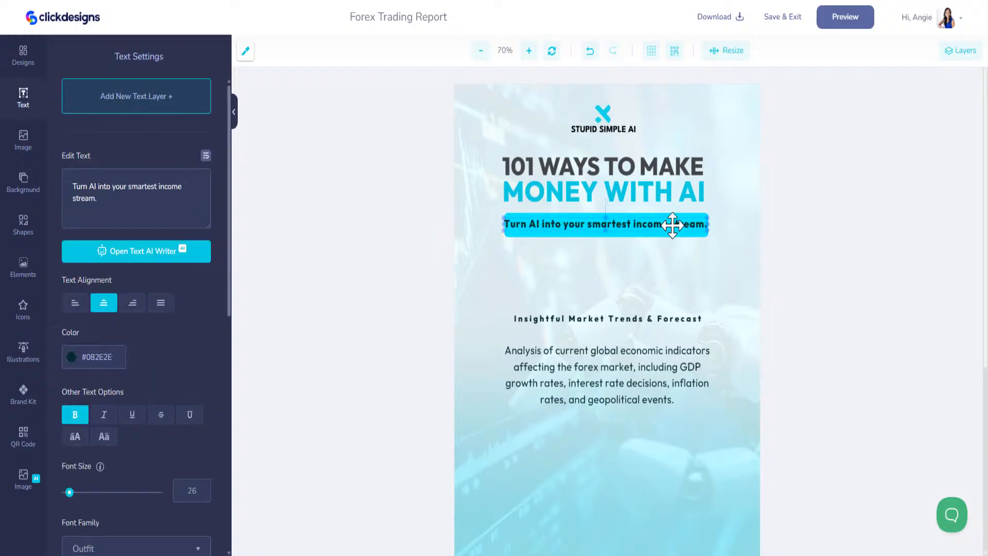
click(70, 357)
drag(86, 378, 49, 363)
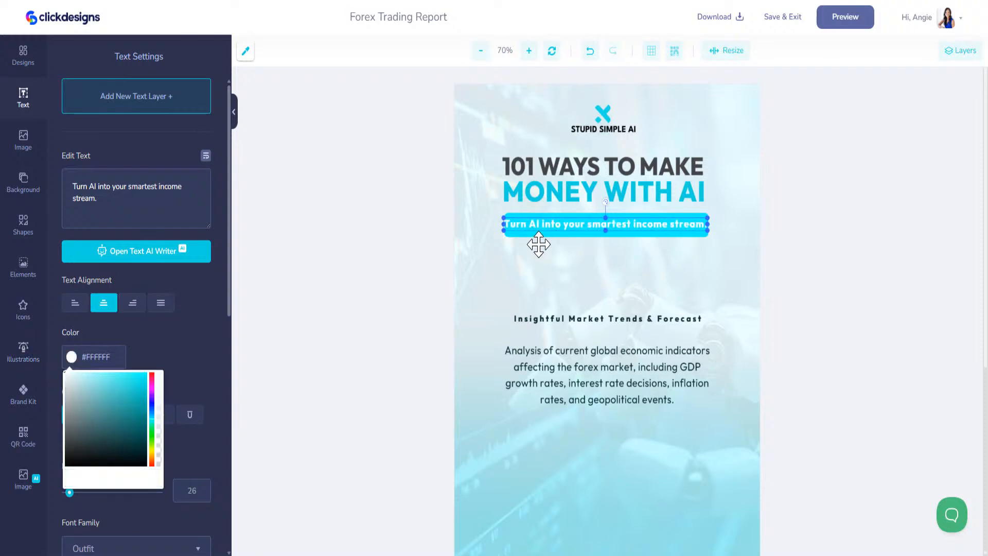
Step: Widen the cyan banner on both sides so the full tagline fits on it
click(517, 232)
drag(504, 225, 500, 225)
drag(706, 227, 714, 225)
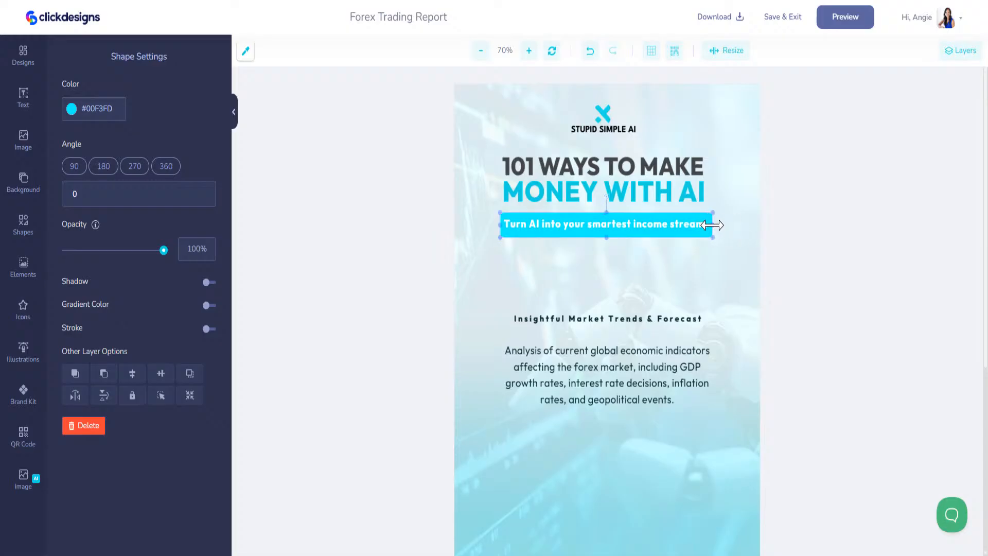
click(628, 193)
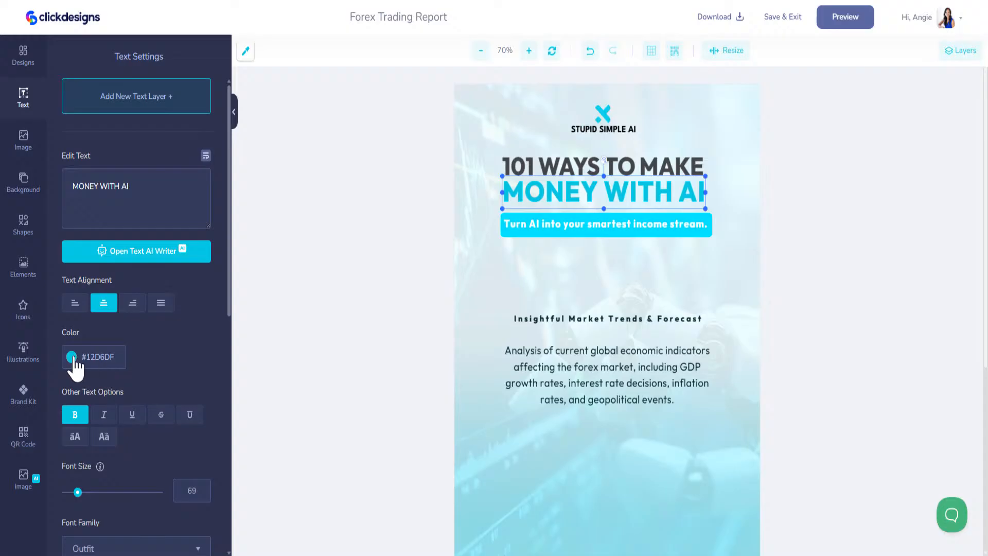
scroll(204, 380, down, 3)
scroll(204, 381, down, 8)
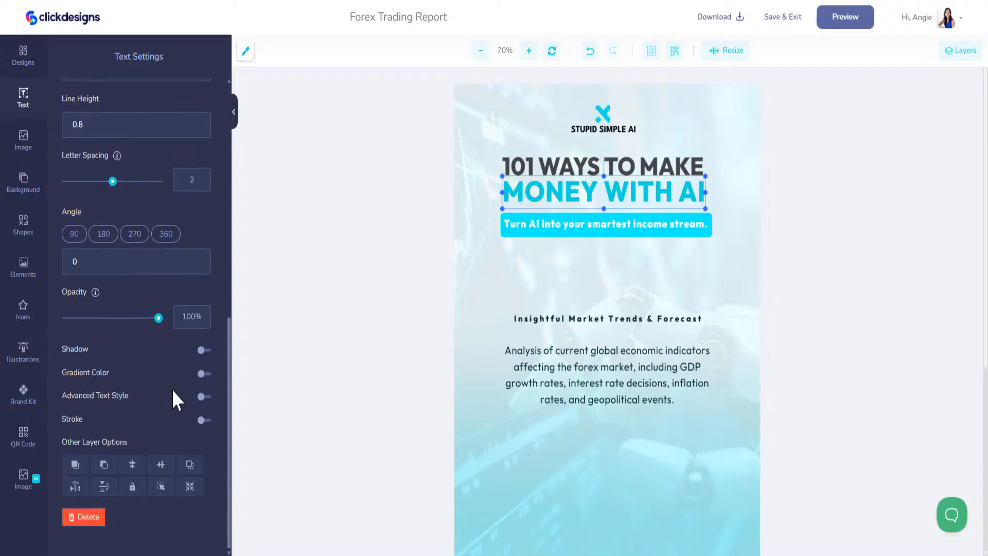
scroll(155, 434, up, 10)
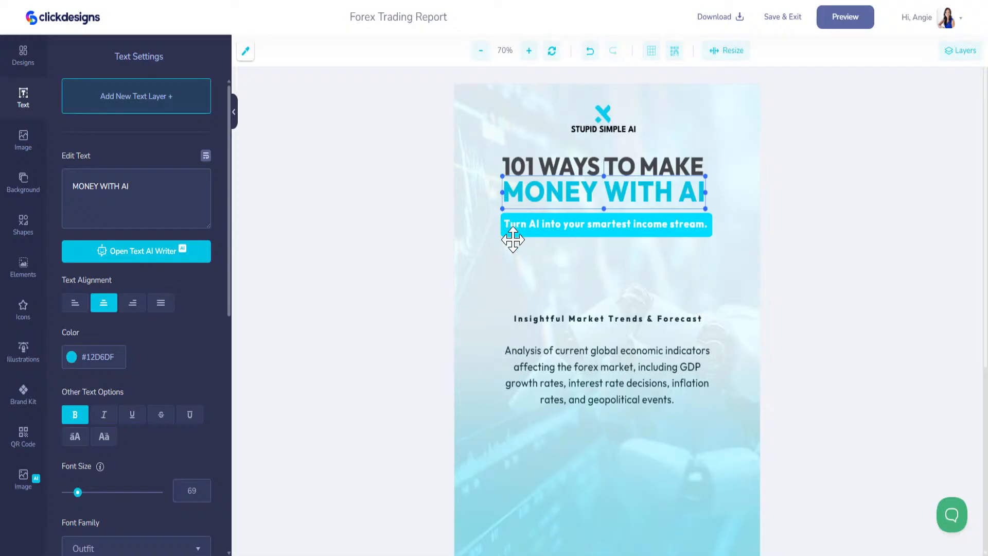
Step: Move the Insightful Market Trends line under the banner and retype it as 'Workbook to Get Started Making Money'
click(566, 318)
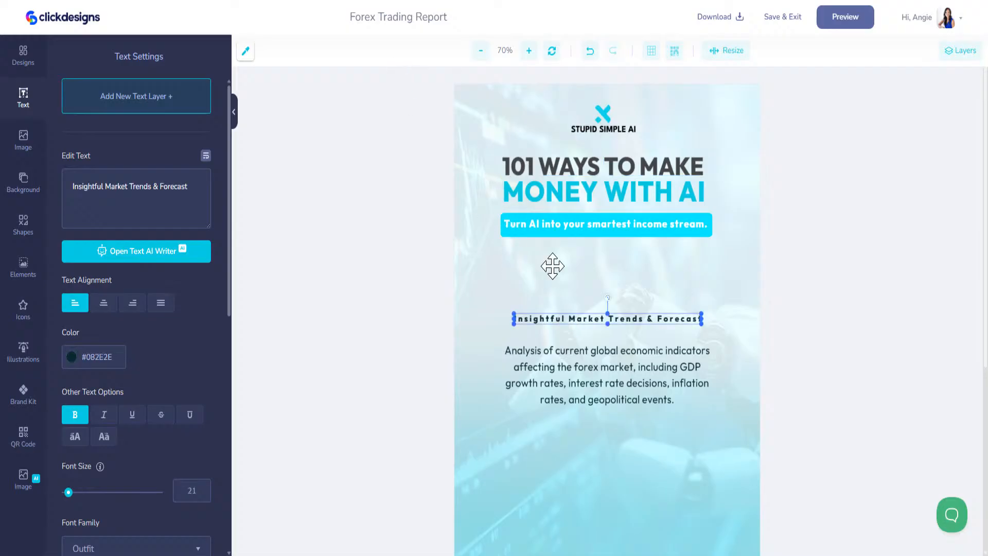
drag(552, 318, 549, 251)
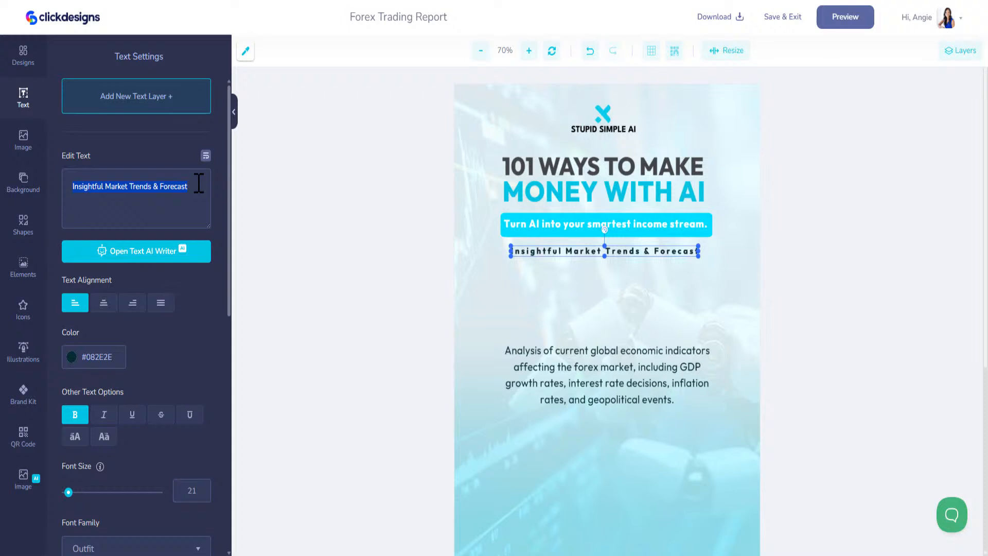
text(Wor)
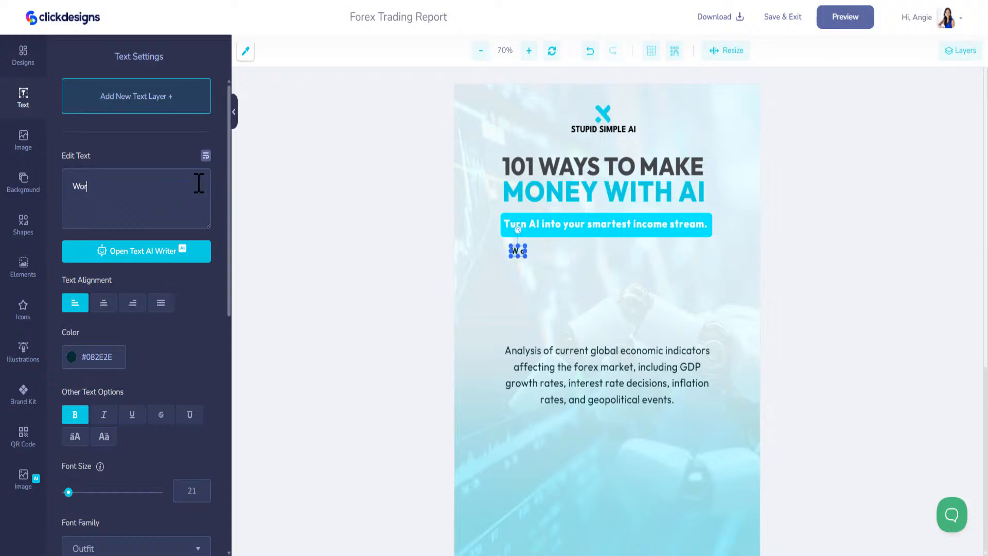
text(kbook t)
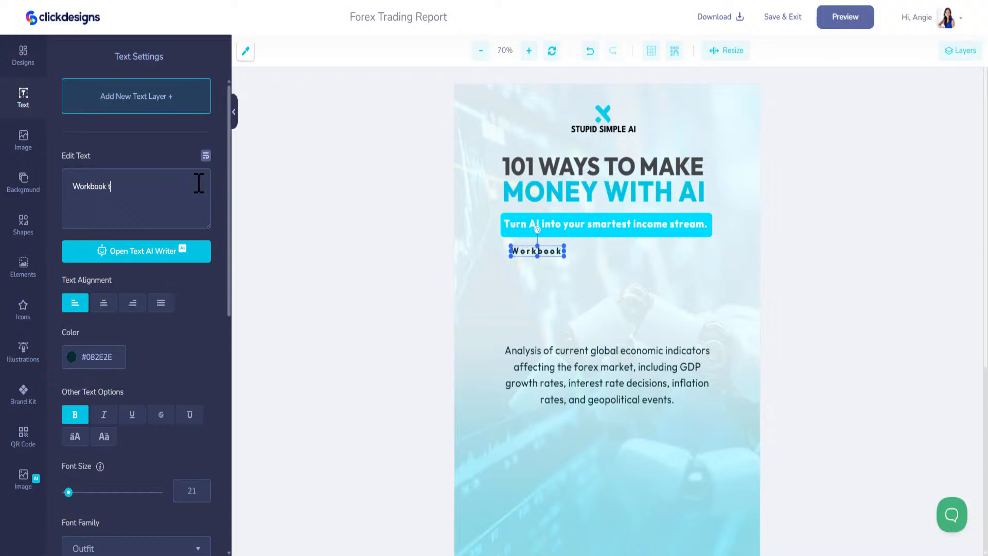
text(o Get Started)
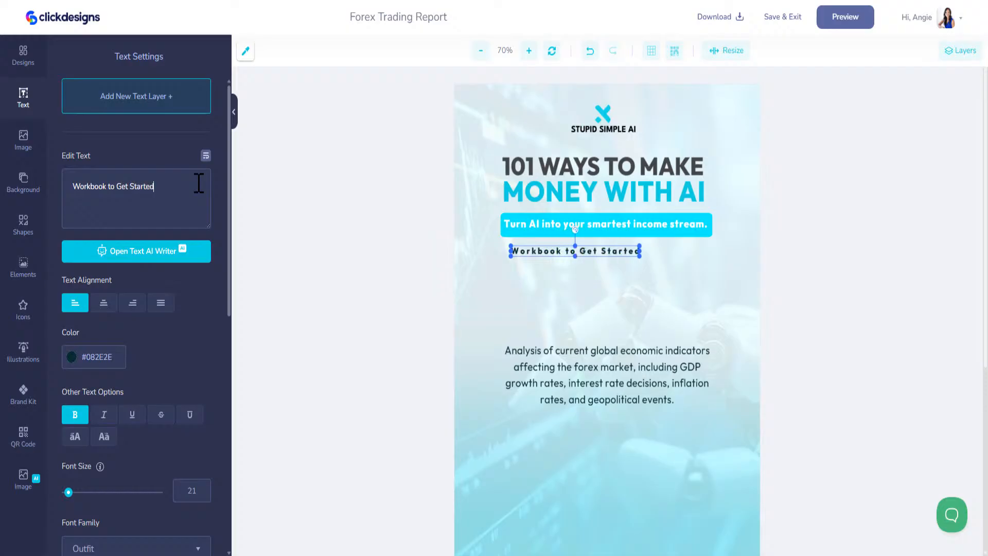
text( Making Money)
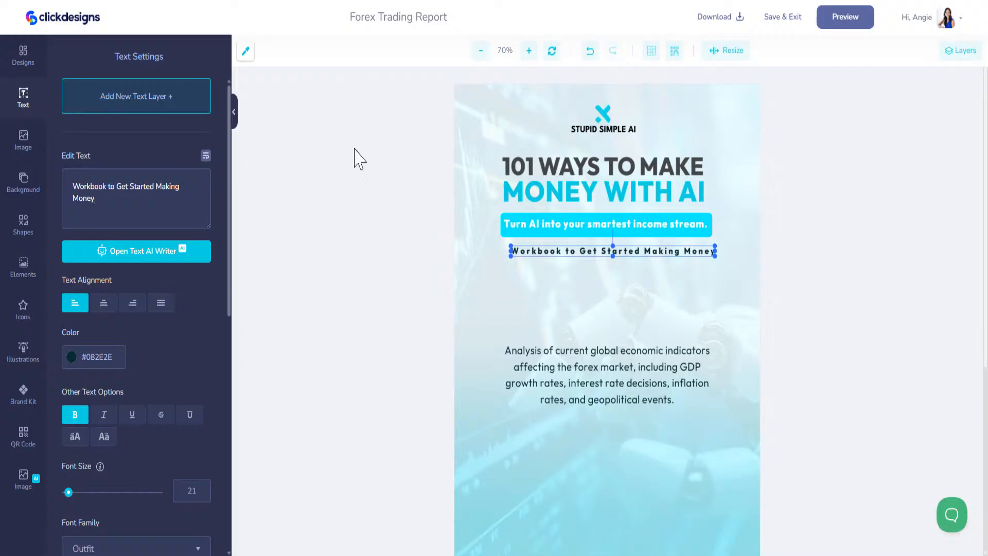
drag(615, 249, 611, 248)
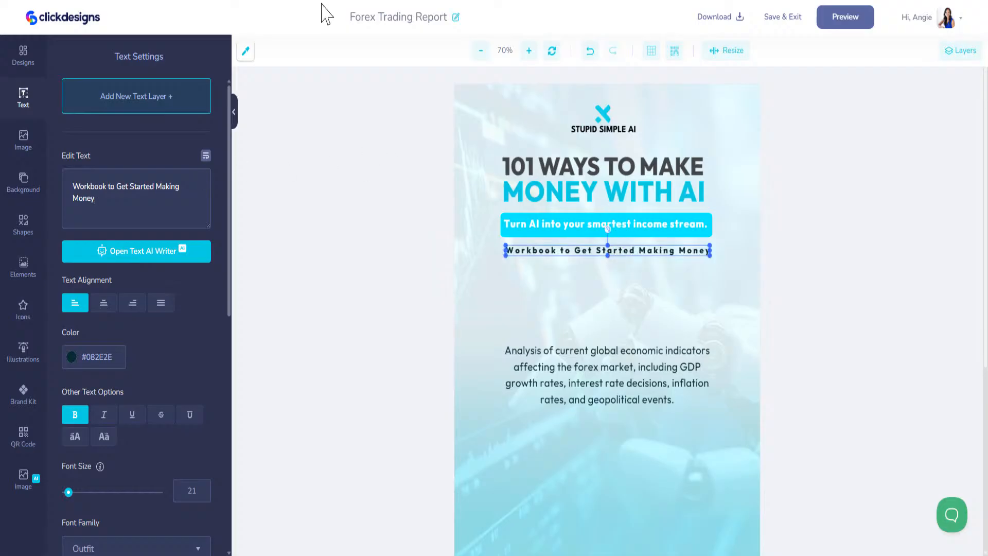
Step: Select the workbook sub-title in the ChatGPT reply
click(437, 1)
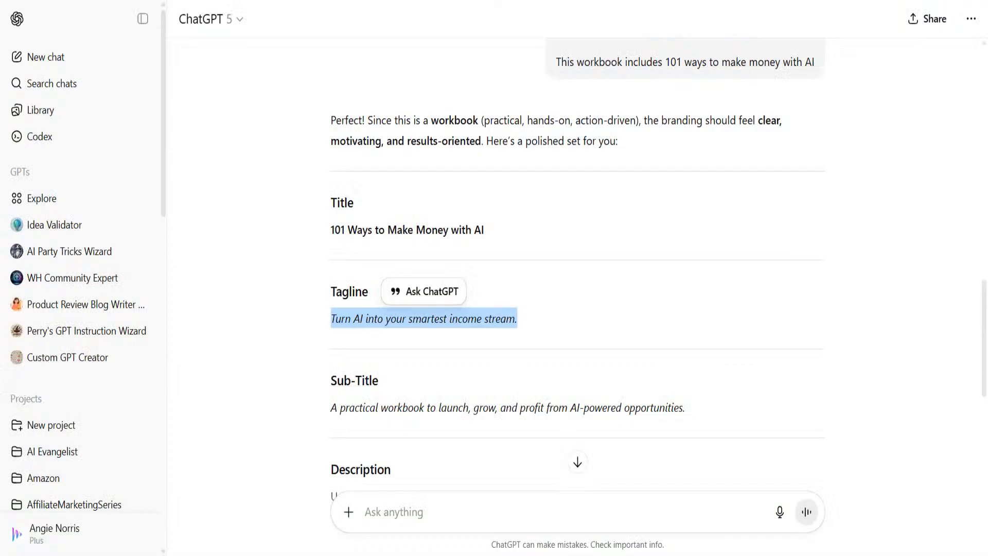
scroll(427, 345, down, 3)
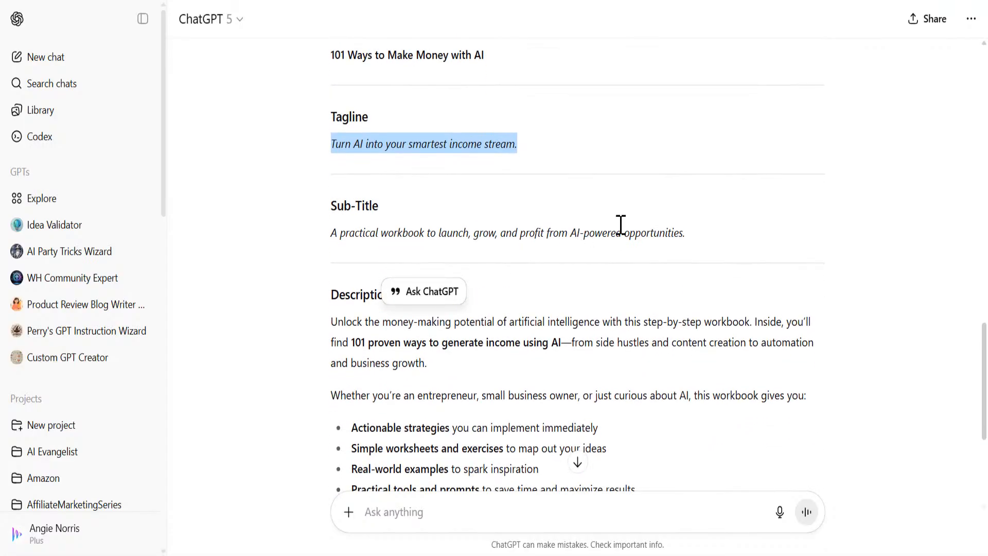
drag(692, 238, 324, 242)
key(ctrl+c)
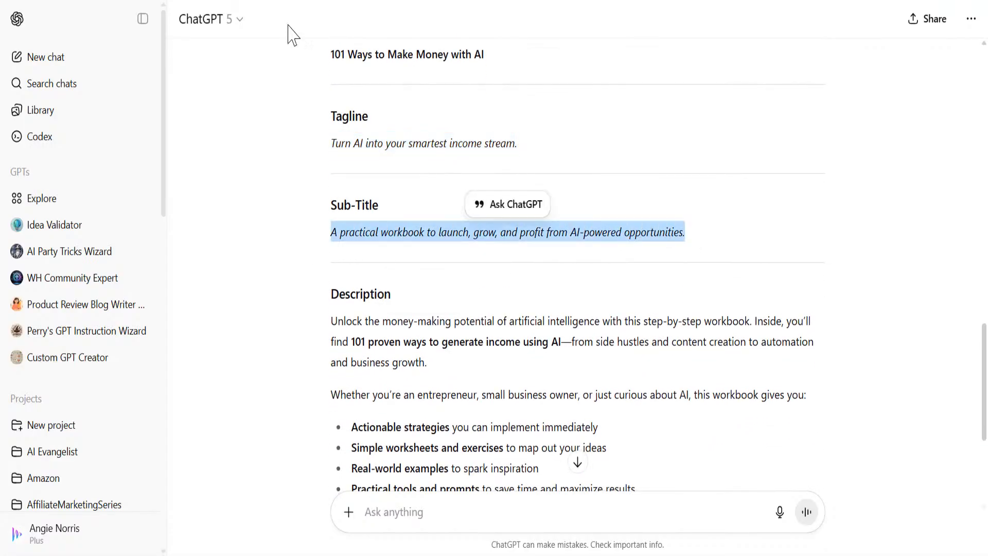
click(582, 1)
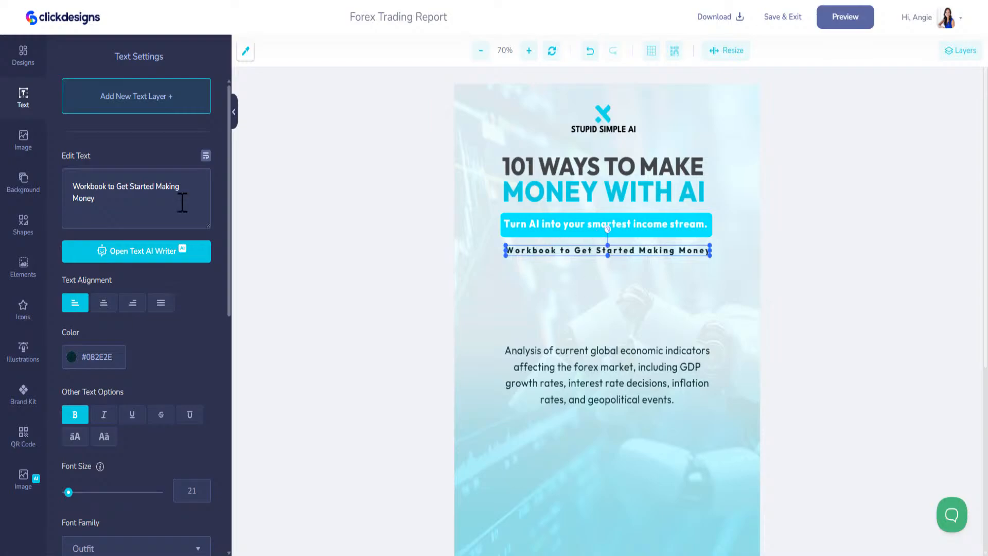
Step: Paste ChatGPT's workbook sub-title under the banner, wrapped onto three centred lines
key(ctrl+v)
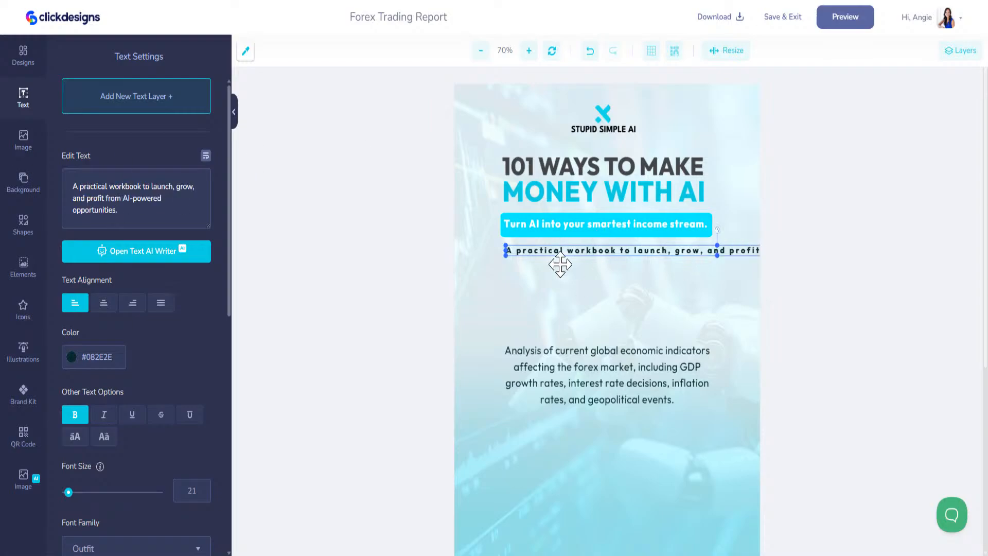
click(31, 402)
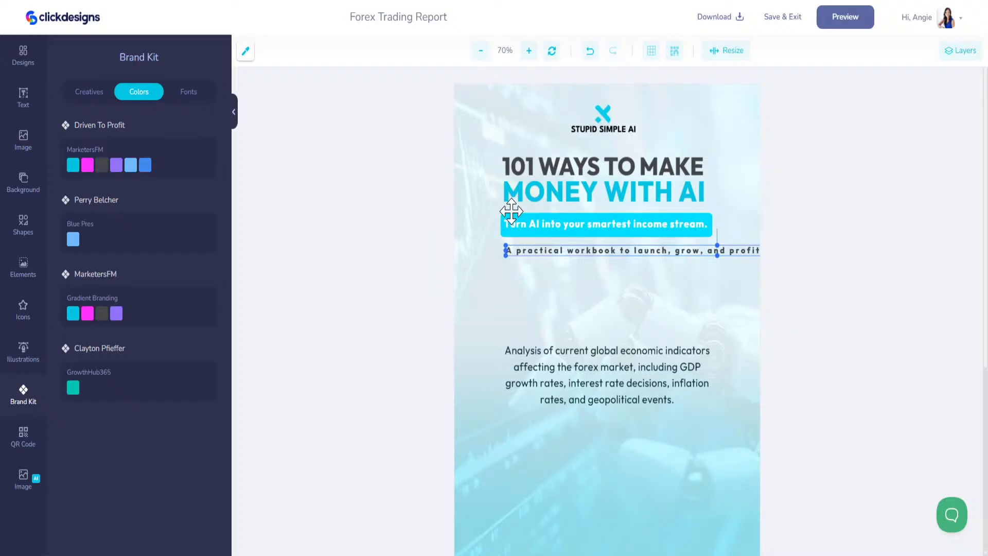
click(535, 229)
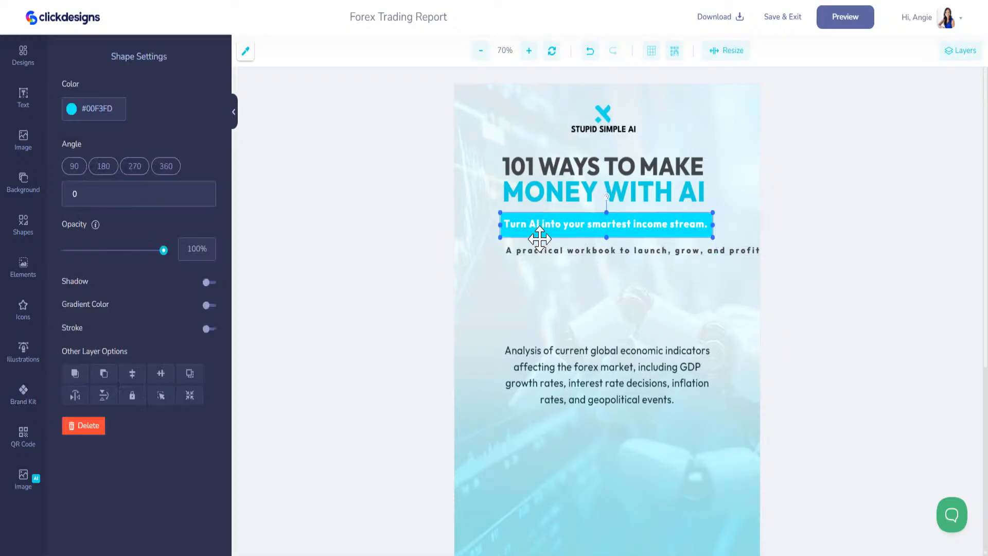
click(539, 250)
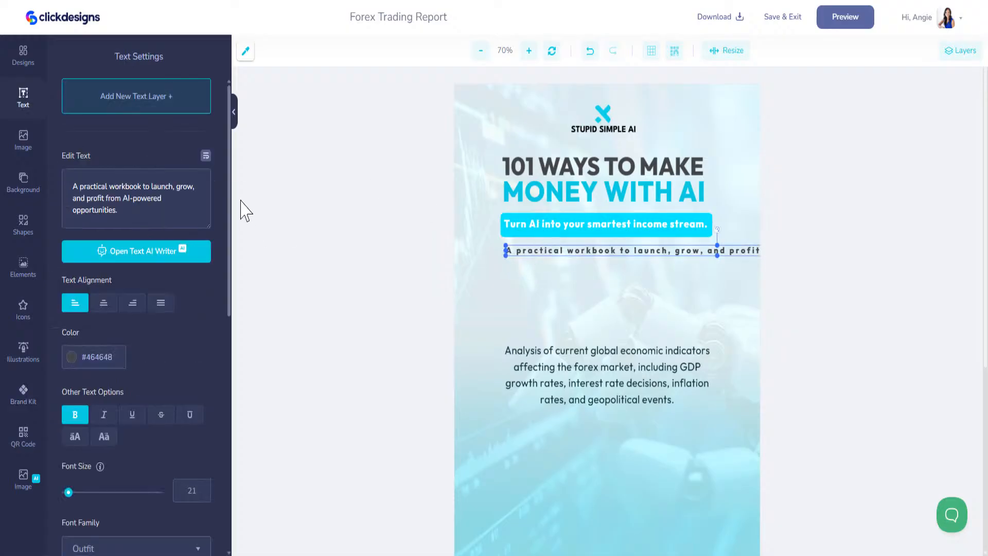
click(205, 157)
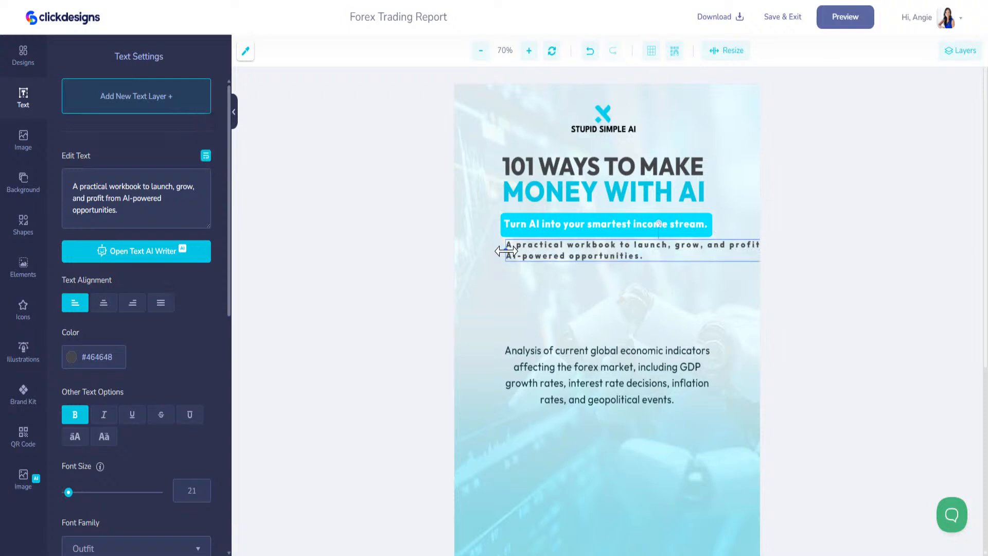
drag(507, 250, 557, 263)
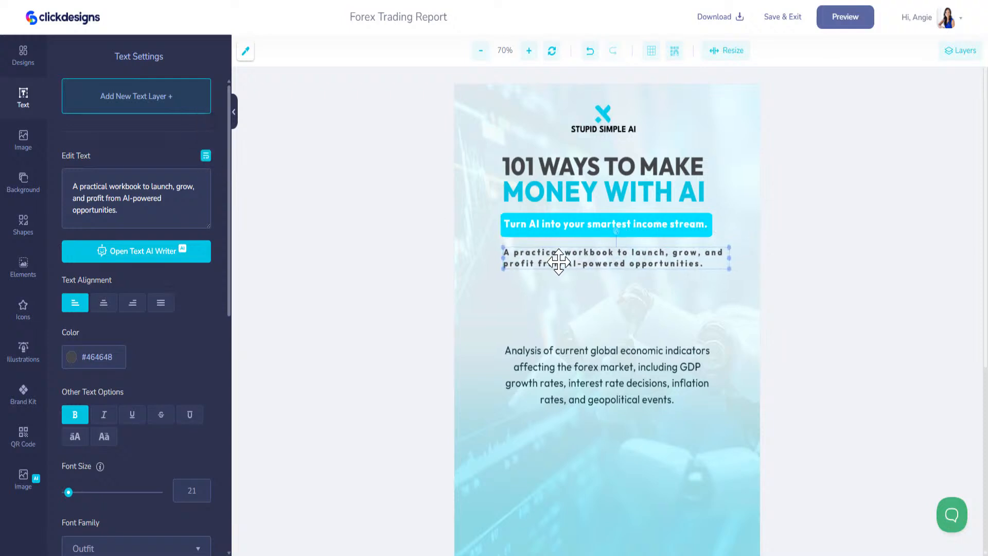
drag(727, 259, 717, 256)
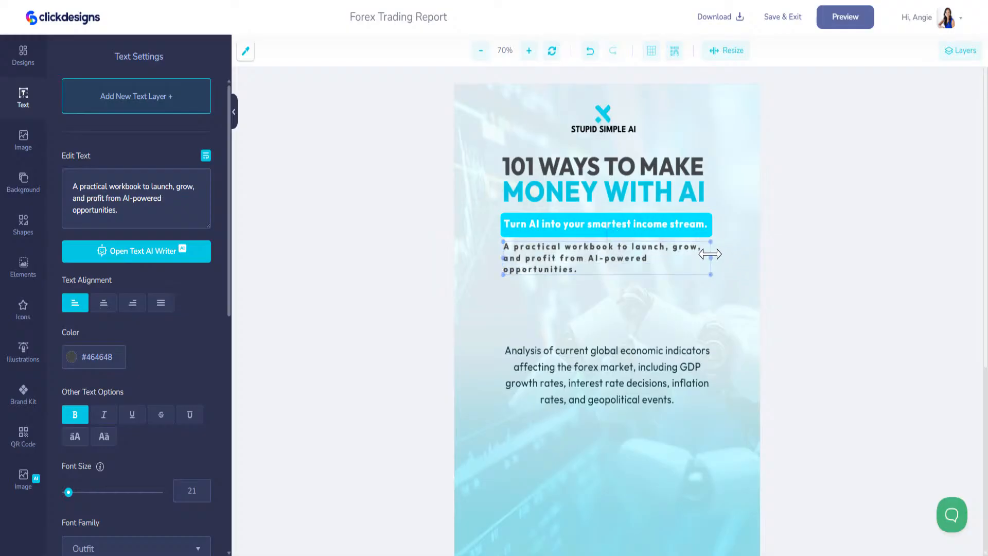
click(103, 306)
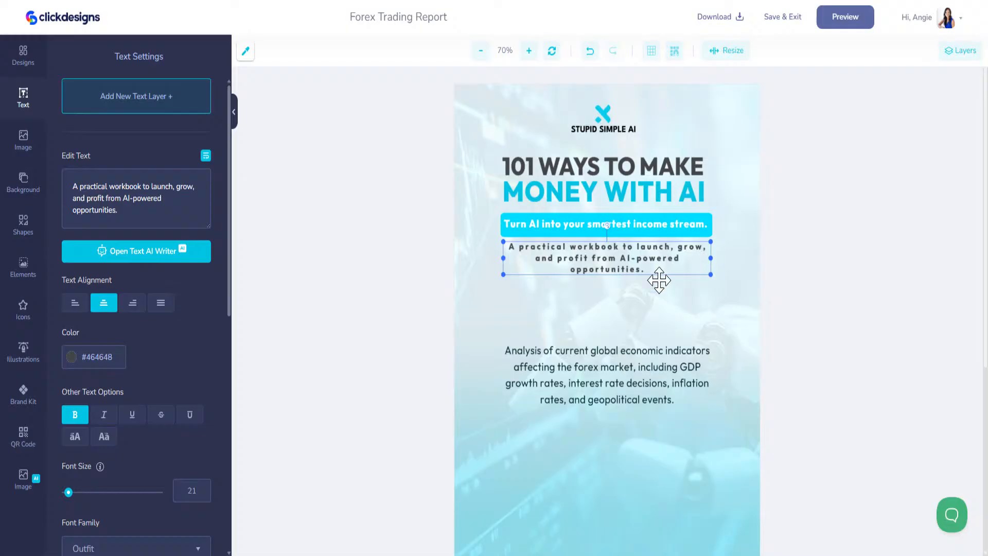
Step: Select the forex analysis paragraph and the Description text in the ChatGPT reply
click(624, 365)
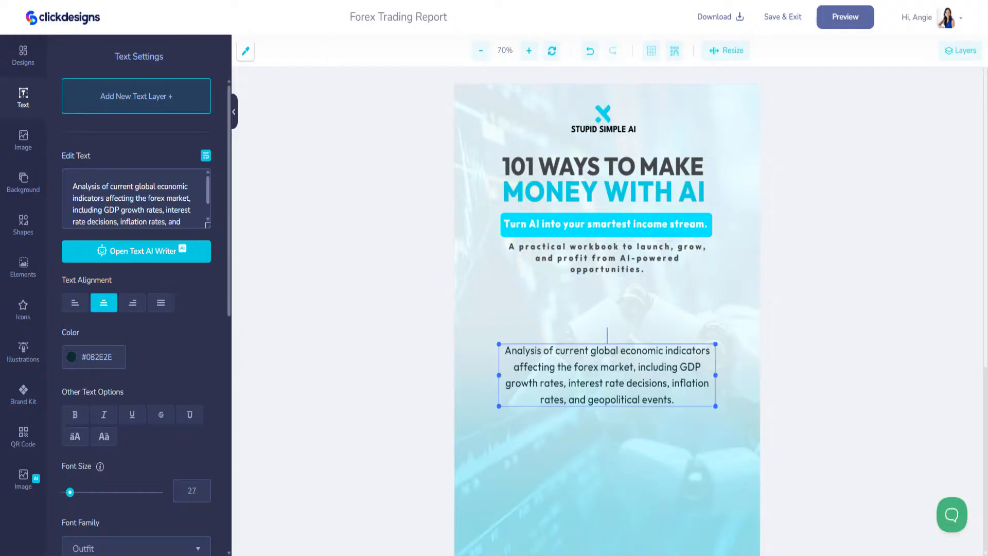
click(84, 0)
scroll(470, 381, down, 3)
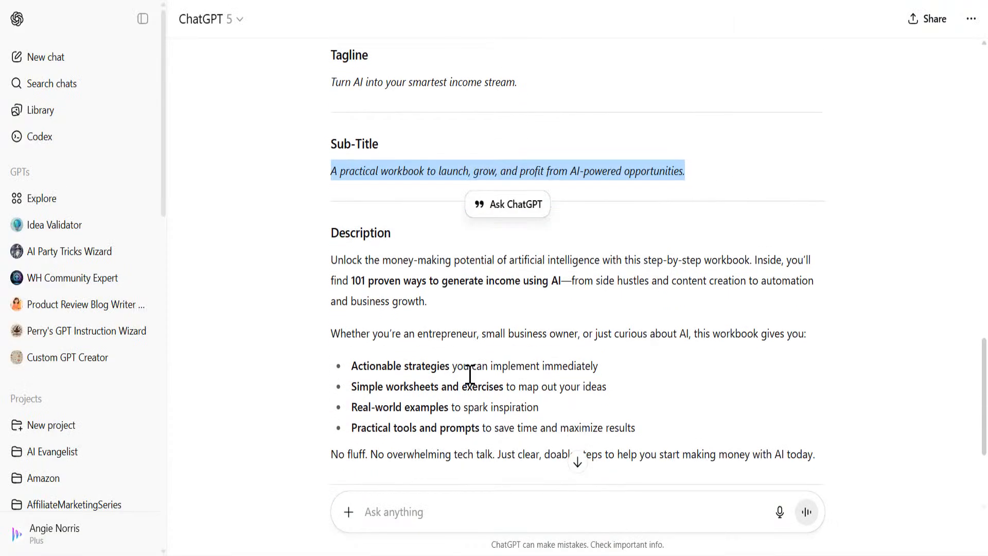
drag(818, 339, 329, 142)
key(ctrl+c)
click(256, 0)
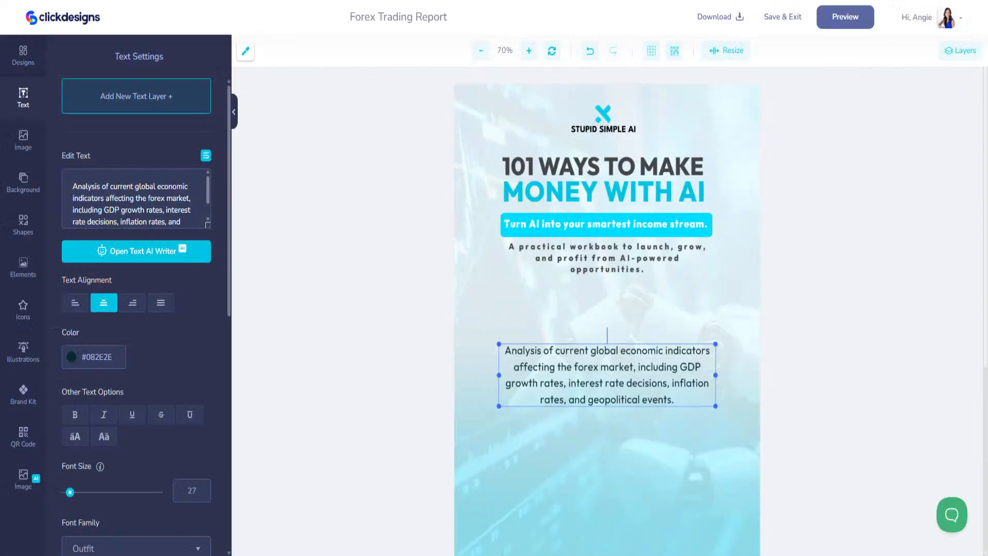
Step: Clear all text from the forex analysis paragraph box
click(665, 407)
click(676, 400)
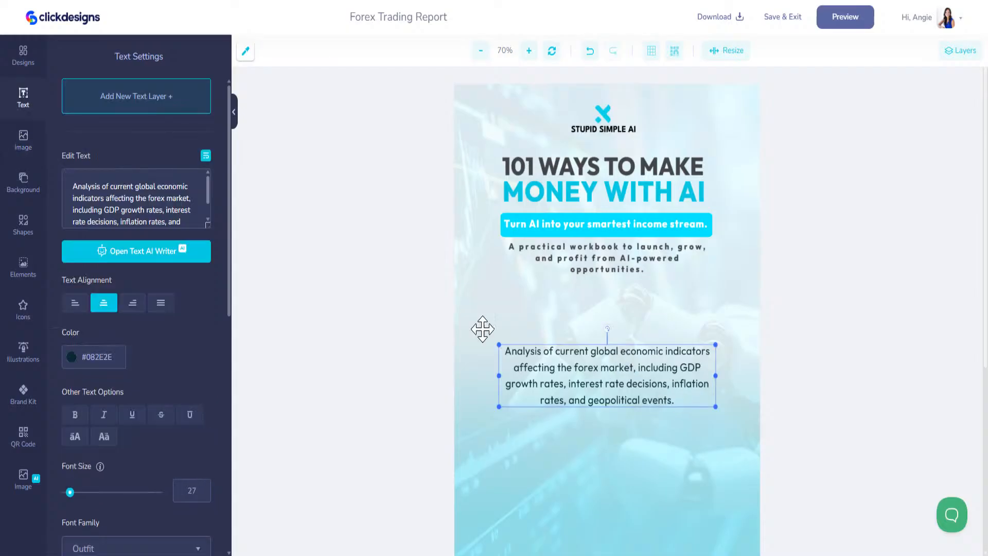
key(ctrl+a)
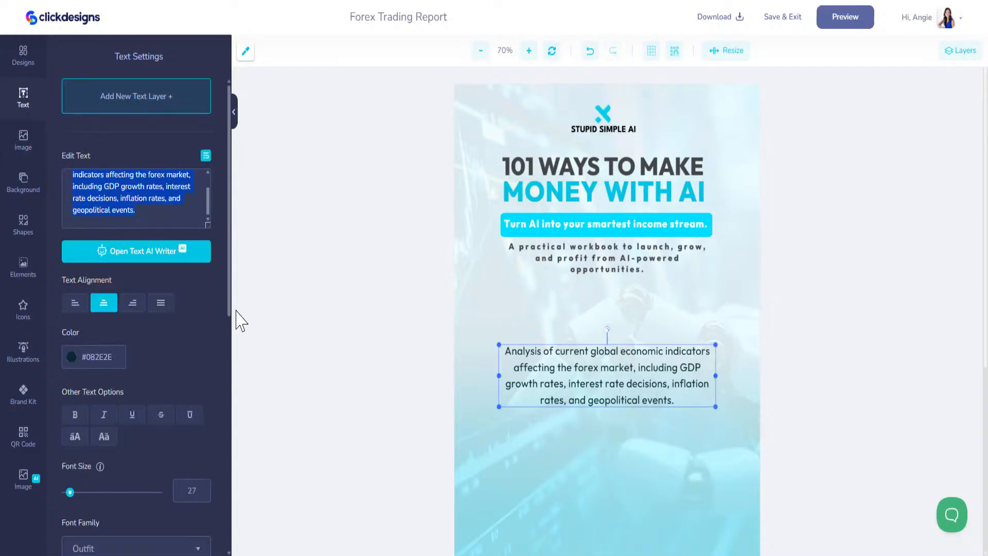
key(ctrl+v)
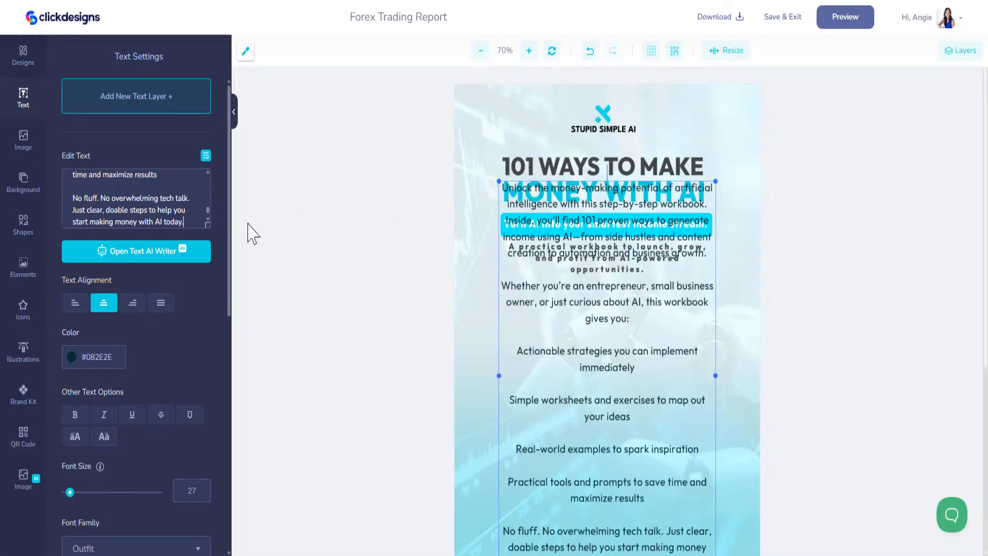
key(ctrl+a)
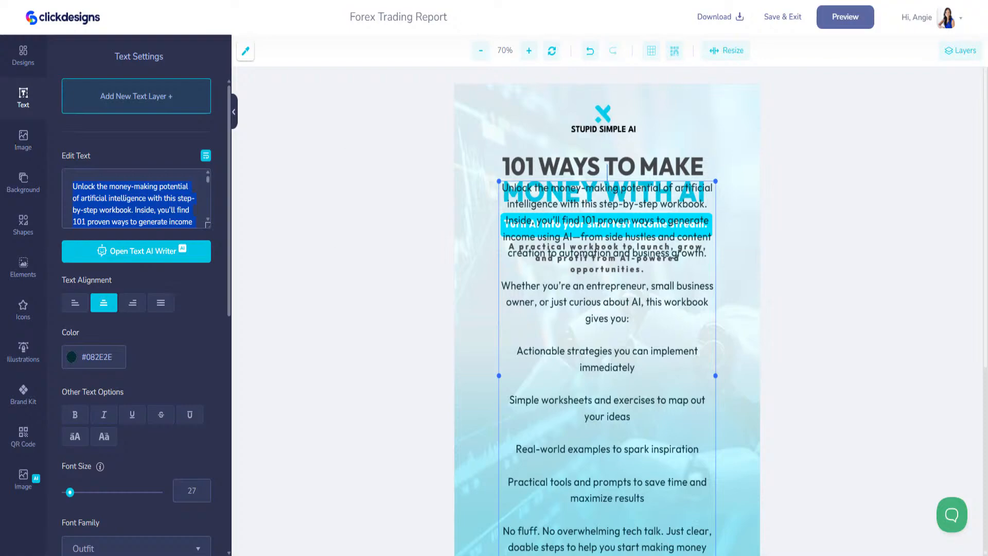
key(BackSpace)
key(alt+Tab)
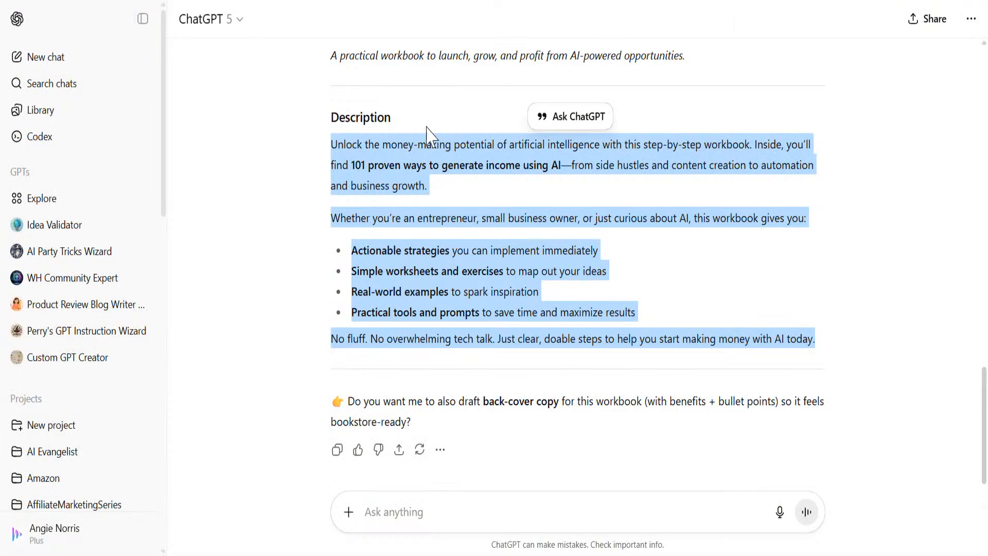
Step: Copy ChatGPT's two description paragraphs and paste them into the emptied text box
click(478, 210)
drag(809, 219, 308, 149)
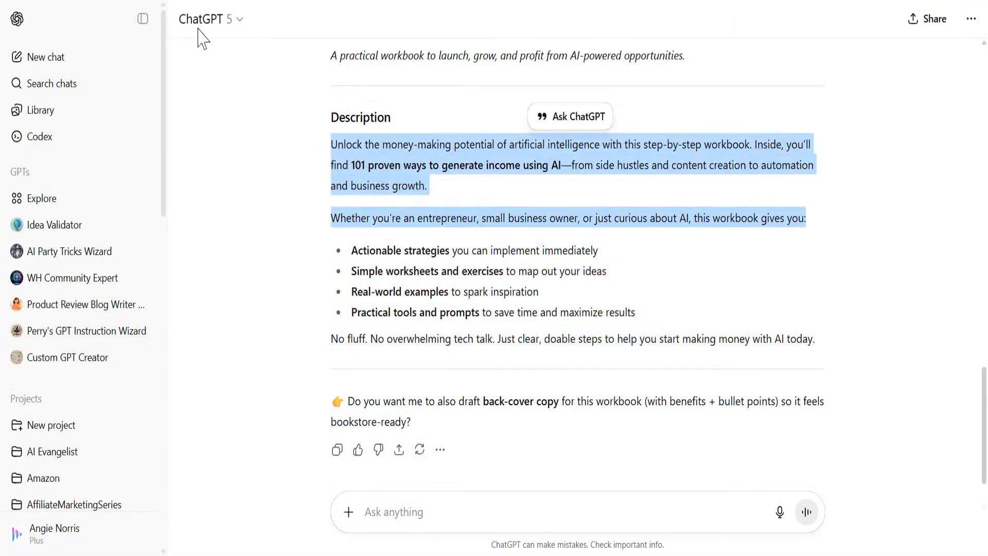
key(ctrl+c)
key(alt+Tab)
click(171, 172)
key(ctrl+v)
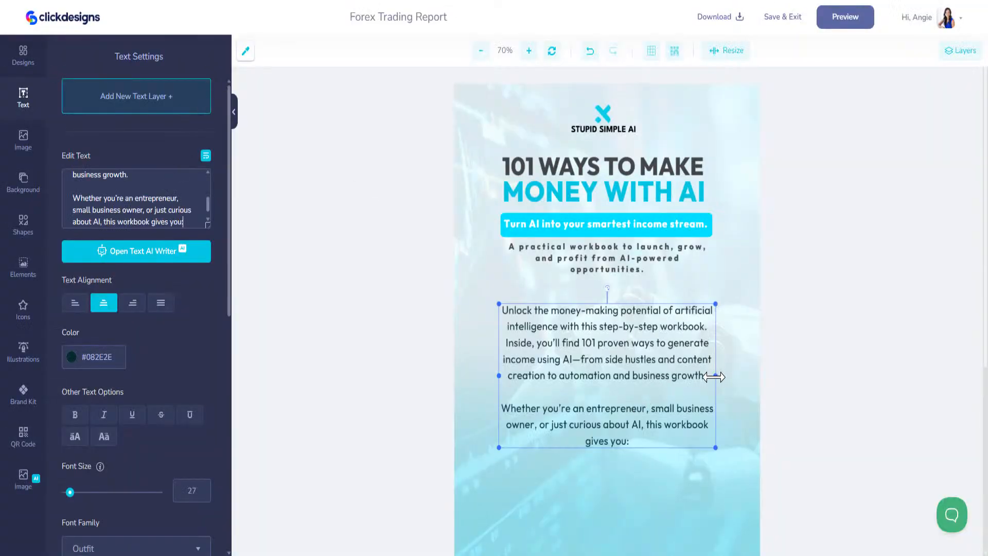
Step: Set the description paragraph's line height to 1
drag(683, 360, 684, 354)
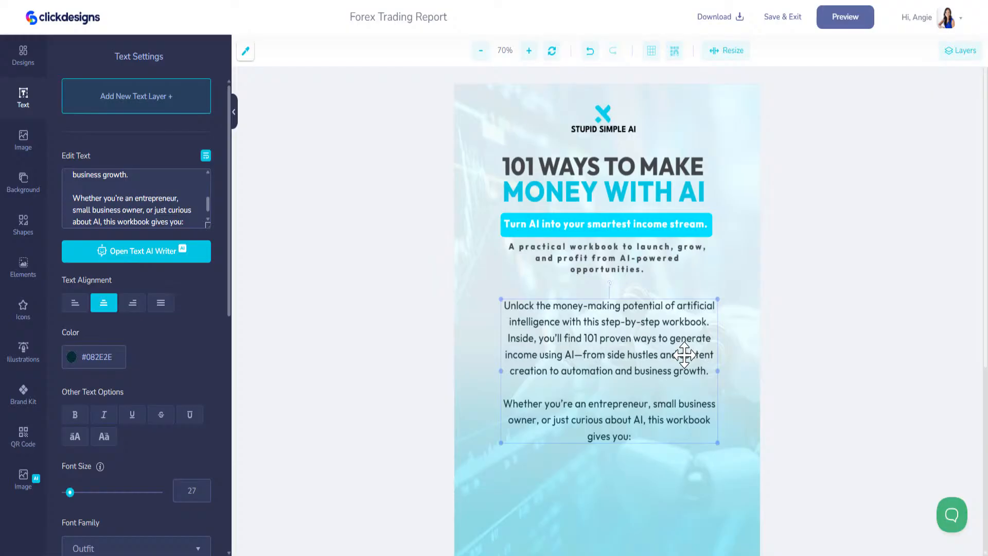
click(24, 399)
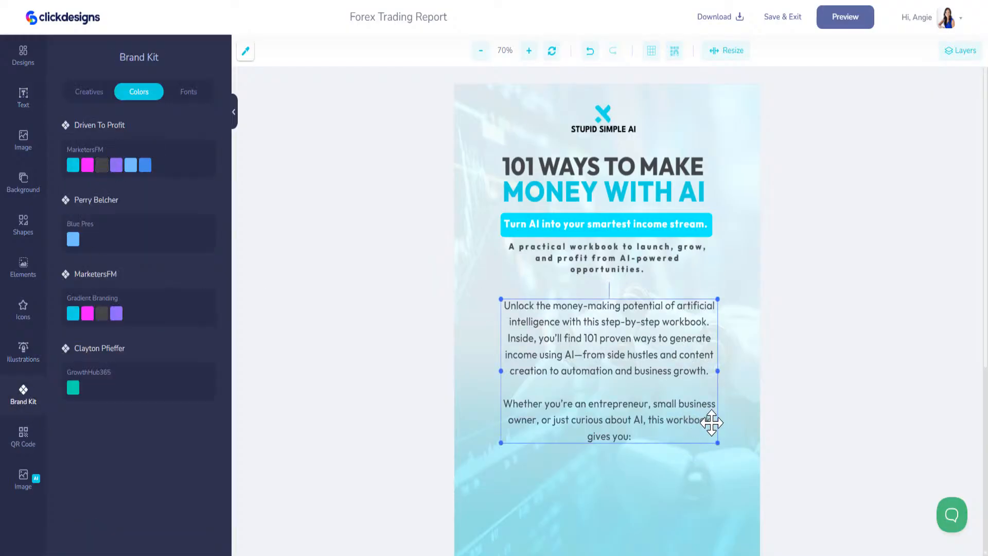
scroll(710, 419, down, 1)
click(24, 56)
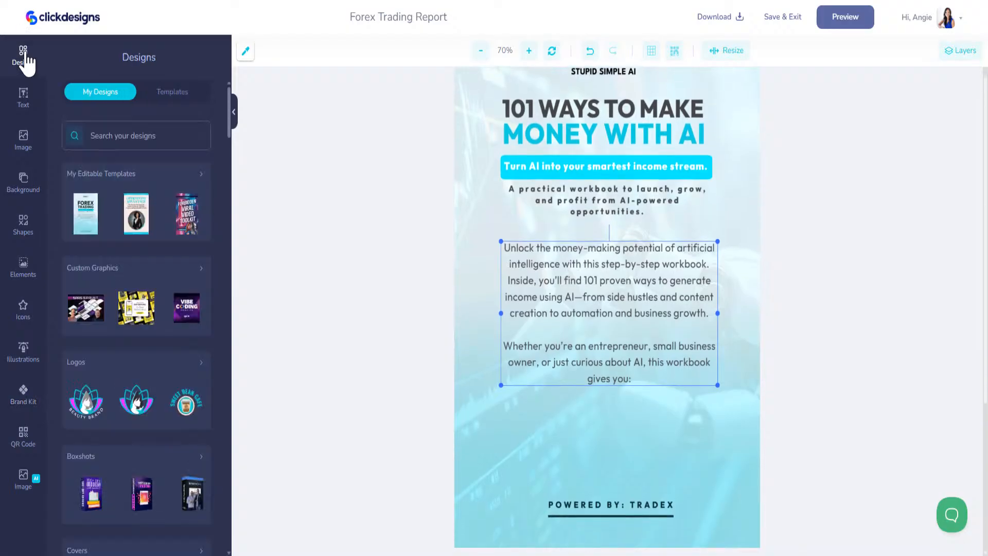
click(643, 319)
scroll(169, 420, down, 3)
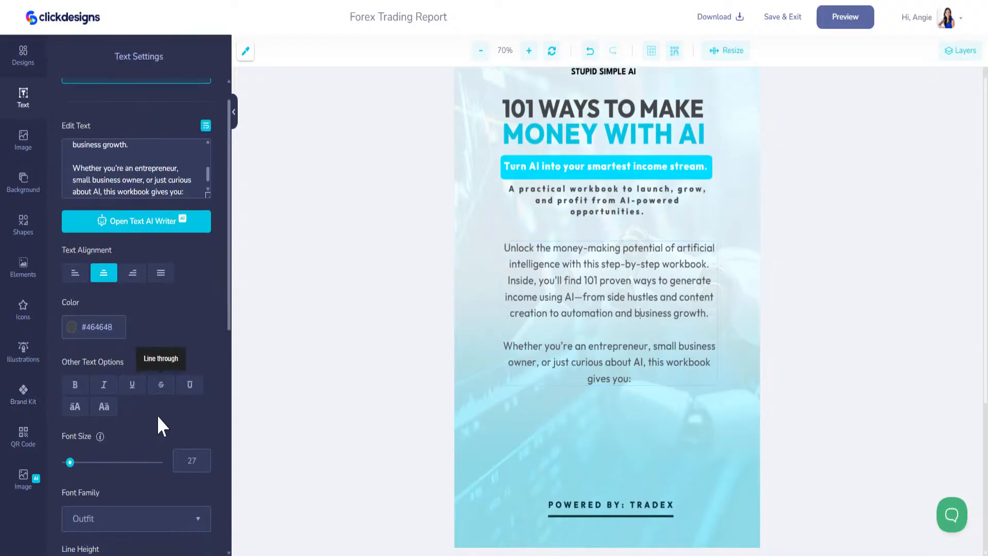
key(BackSpace)
key(BackSpace)
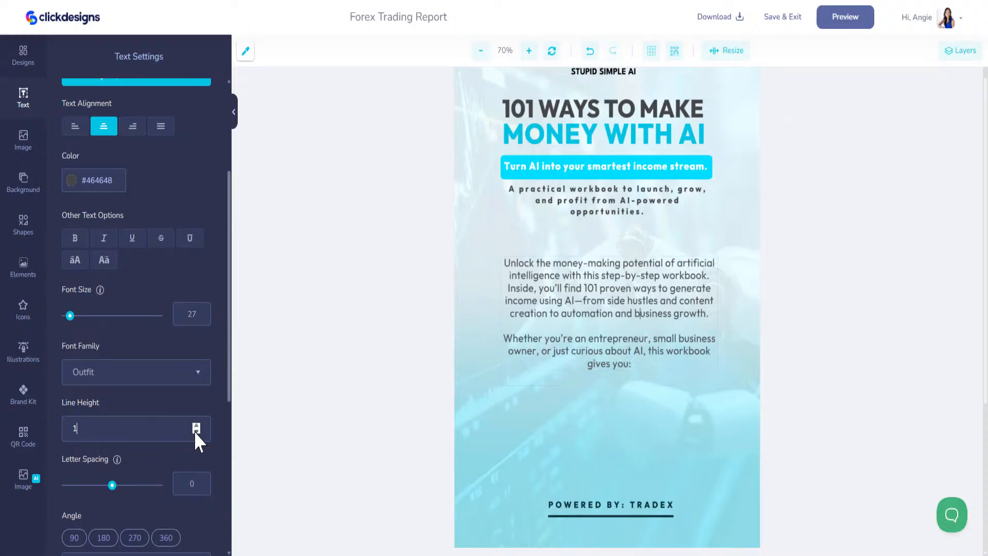
Step: Duplicate the description paragraph and move the copy below the original
click(652, 250)
click(652, 257)
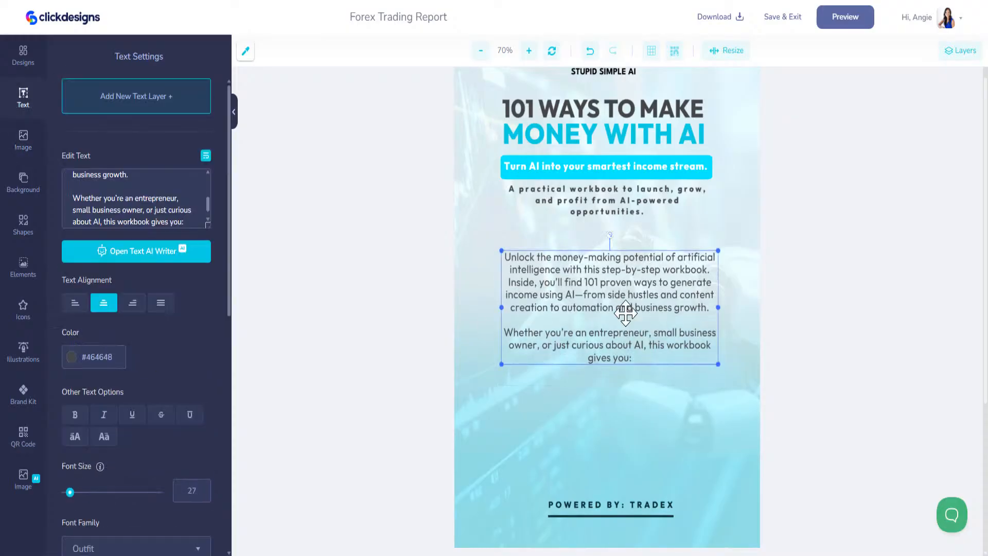
scroll(168, 455, down, 10)
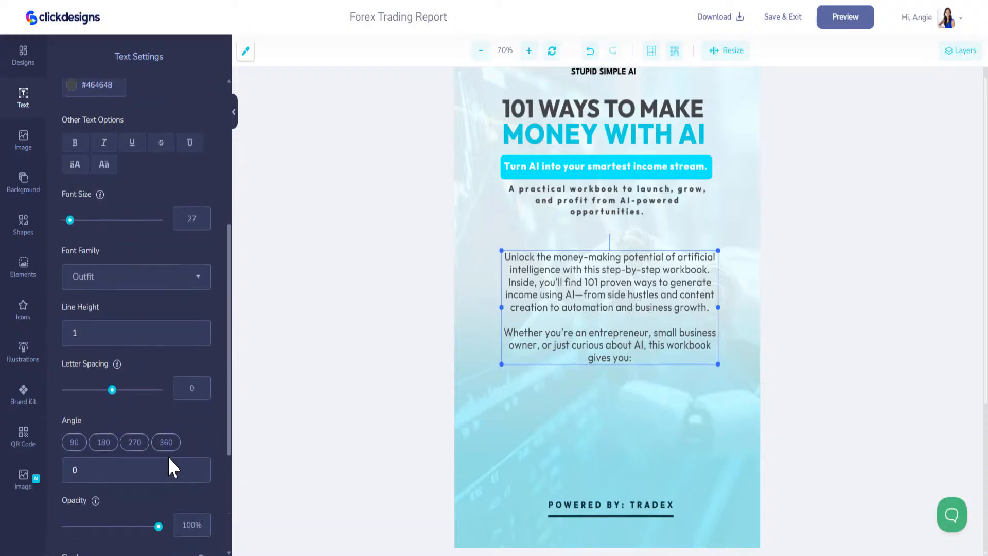
click(189, 474)
drag(607, 308, 609, 420)
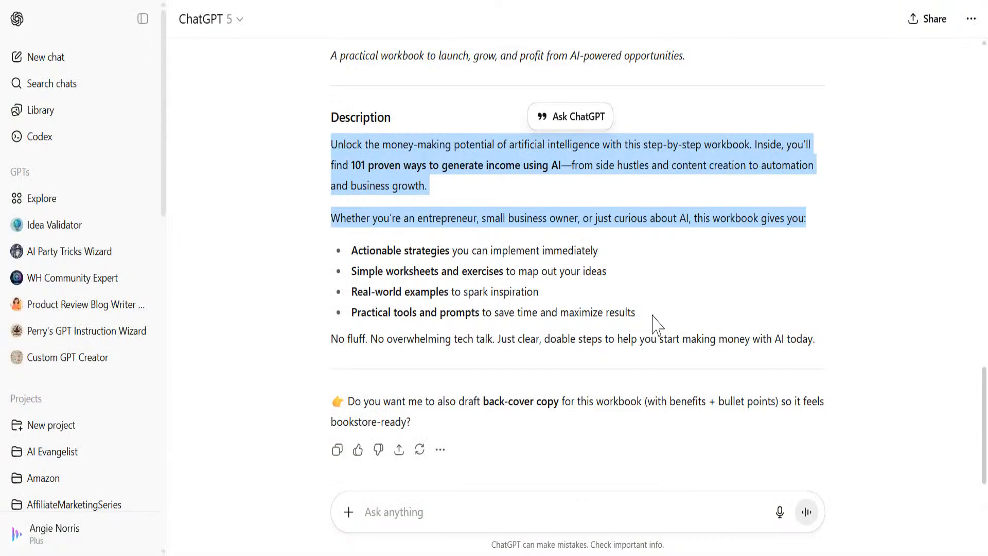
drag(657, 324, 352, 248)
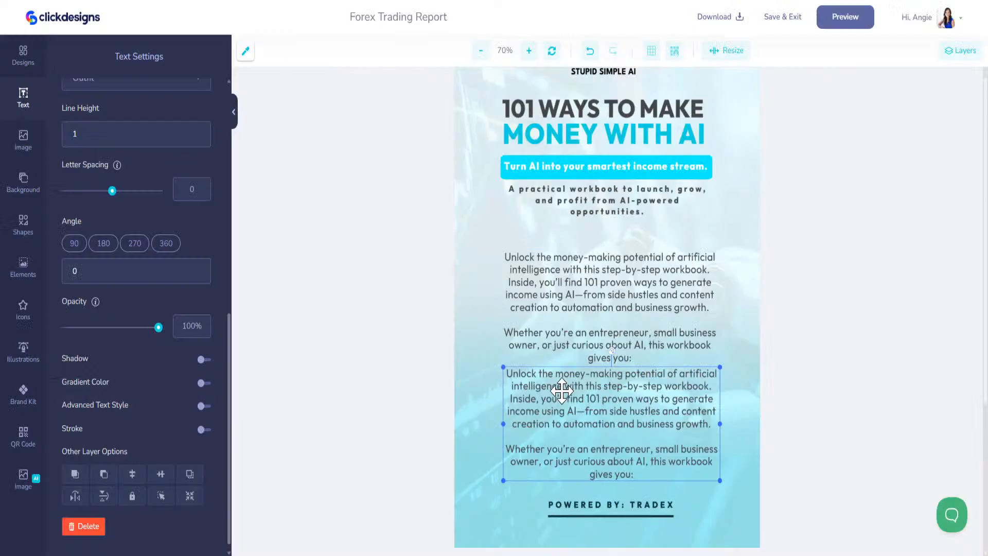
Step: Paste the four workbook benefits over the duplicate's text and remove the blank lines
click(641, 475)
scroll(106, 181, up, 8)
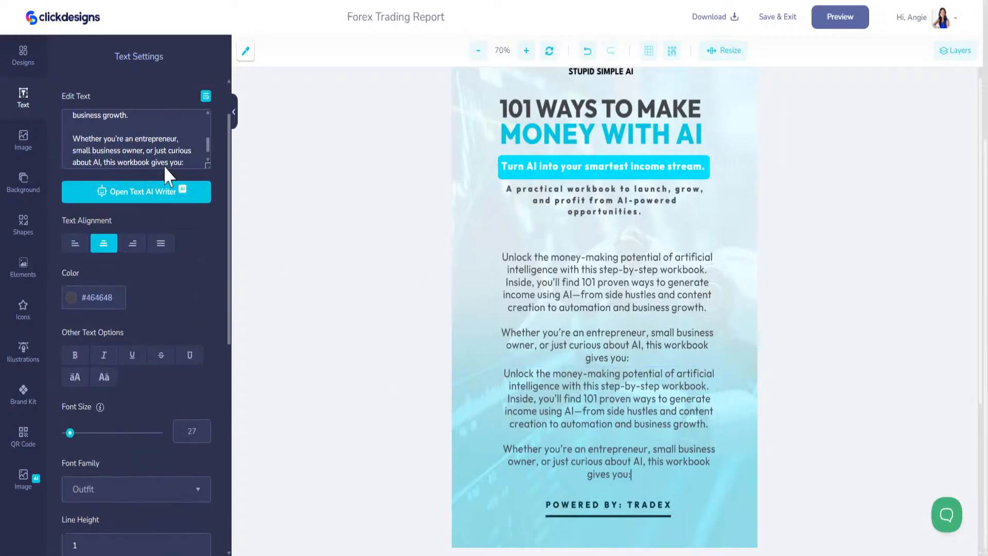
scroll(114, 122, up, 5)
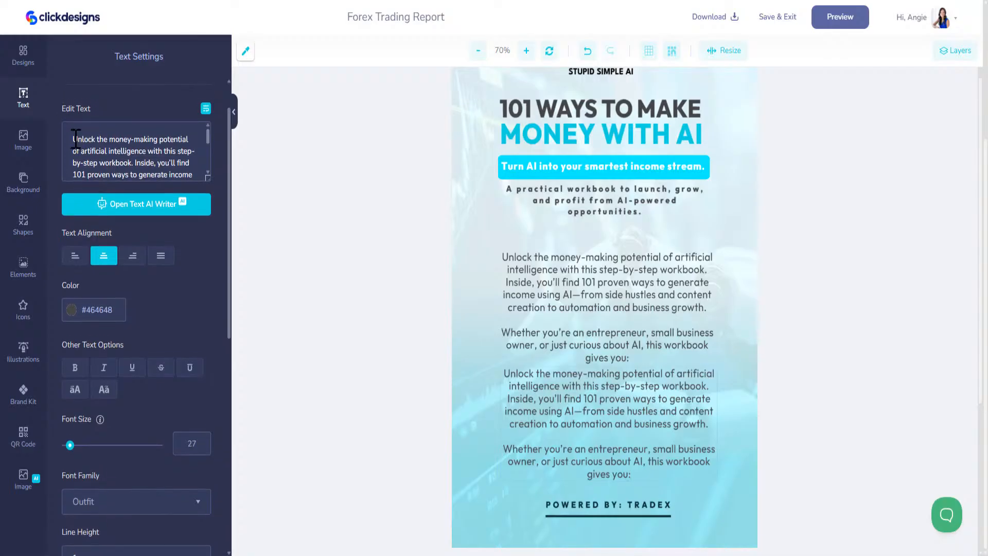
drag(79, 144, 199, 237)
key(ctrl+v)
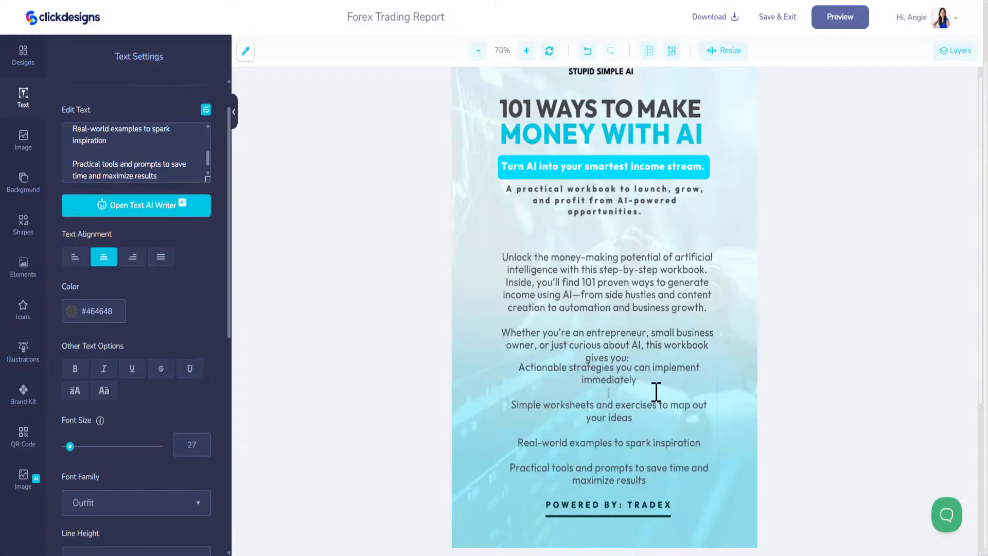
key(Delete)
key(Delete)
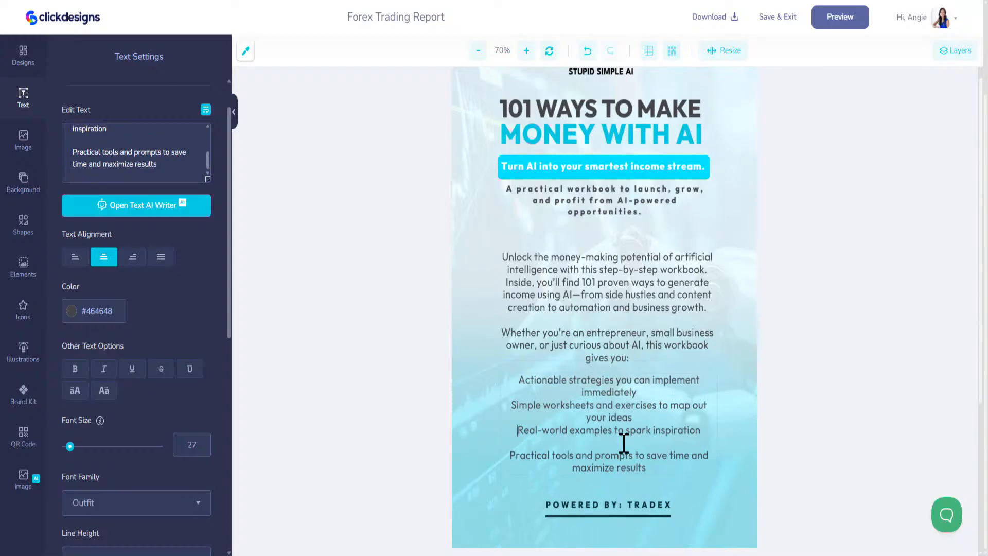
key(End)
key(Delete)
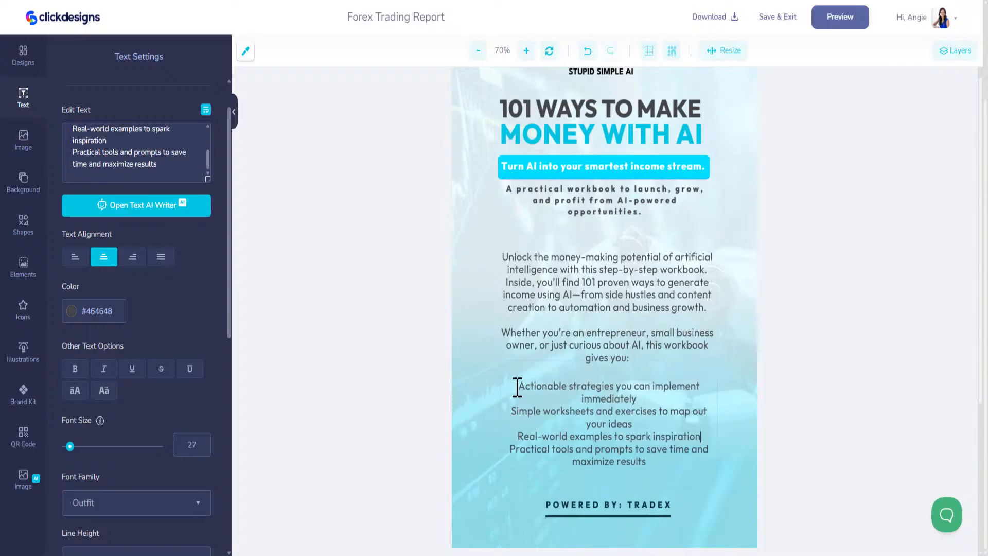
Step: Prefix each of the four benefit items with a dash
text(-)
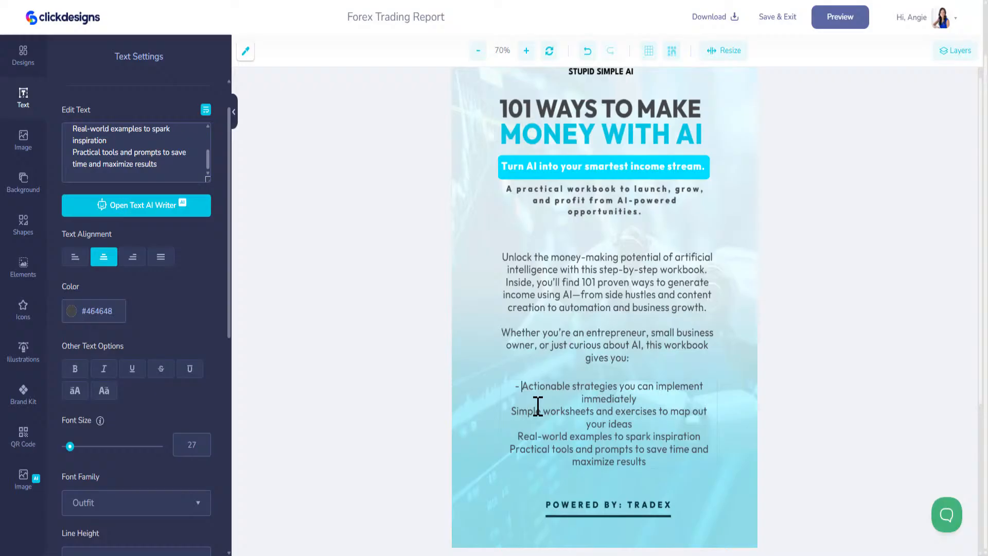
click(512, 413)
text(-)
click(516, 436)
text(-)
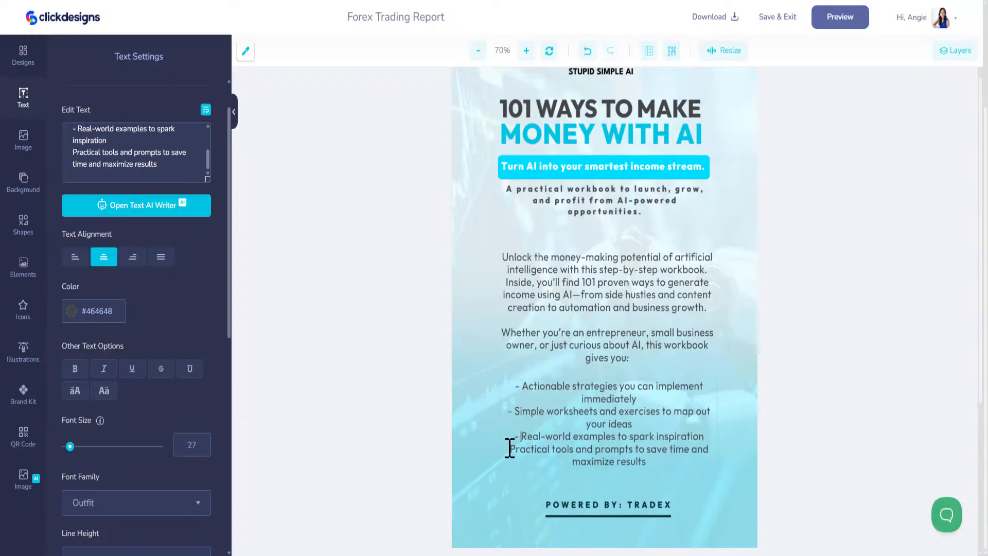
click(513, 449)
text(-)
click(648, 400)
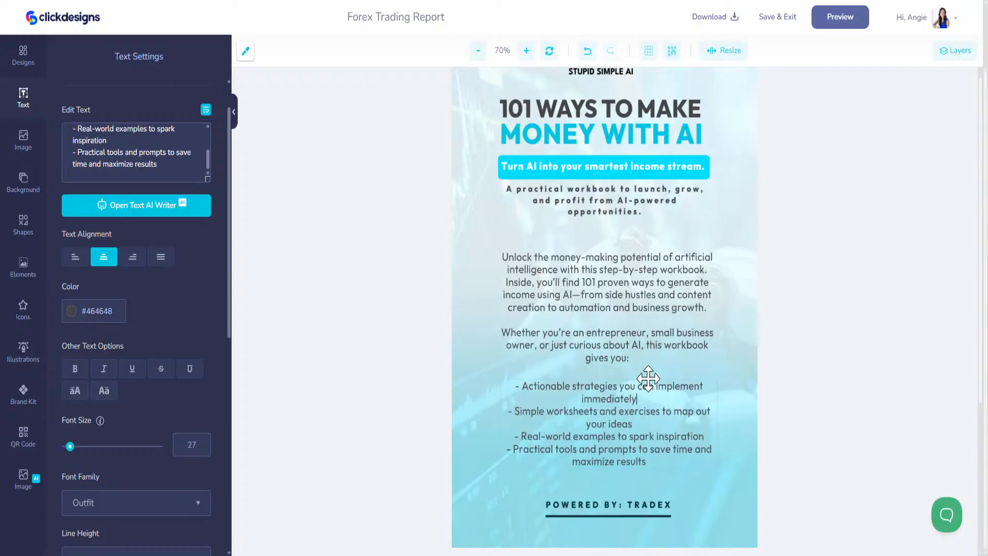
click(649, 380)
Step: Move the description and benefit list up together and duplicate the list block
drag(644, 287, 644, 270)
drag(632, 393, 628, 368)
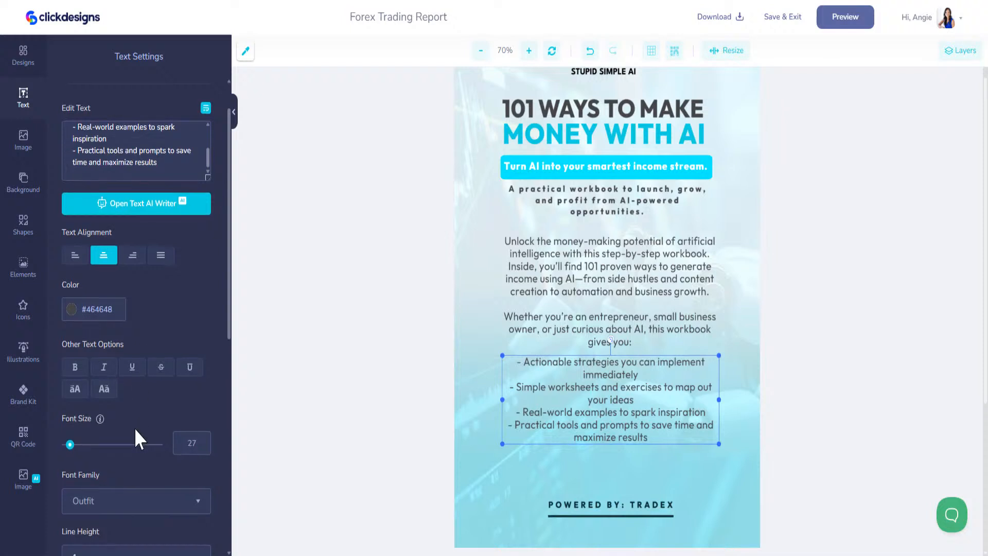
scroll(135, 427, down, 6)
scroll(193, 480, down, 3)
click(189, 464)
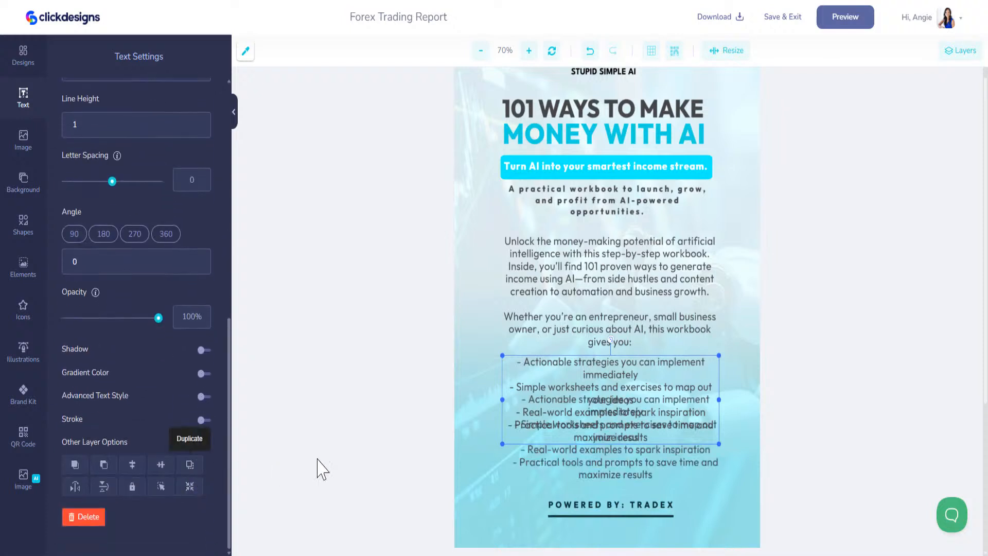
Step: Replace the list copy's text with ChatGPT's 'No fluff. No overwhelming tech talk…' line
drag(588, 435, 585, 499)
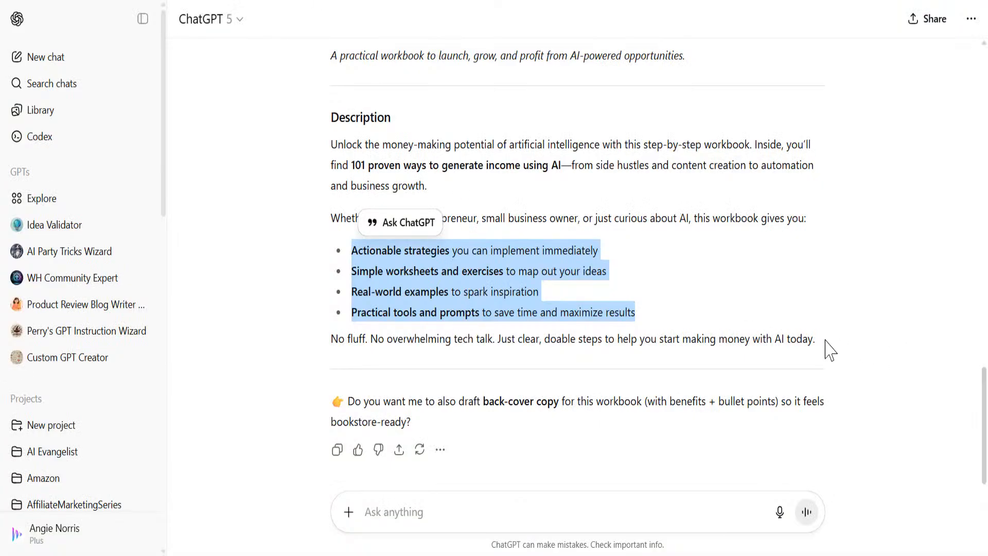
drag(825, 340, 308, 341)
key(ctrl+c)
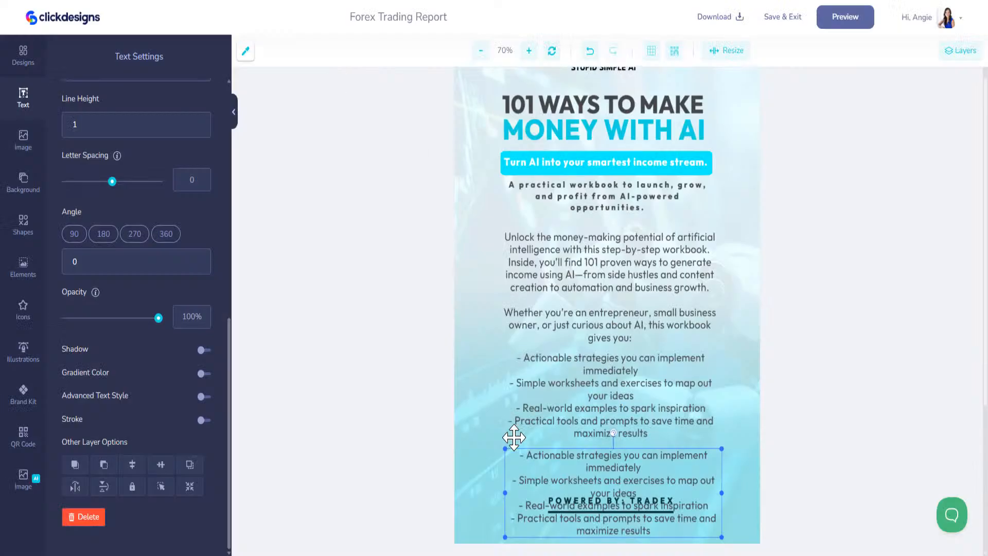
scroll(514, 435, down, 3)
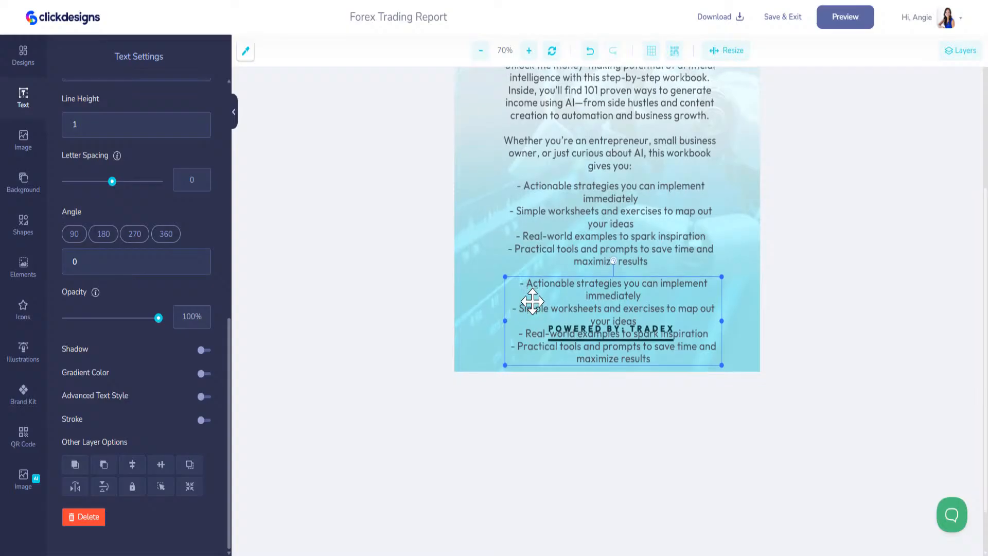
scroll(132, 247, up, 8)
drag(161, 216, 77, 164)
key(BackSpace)
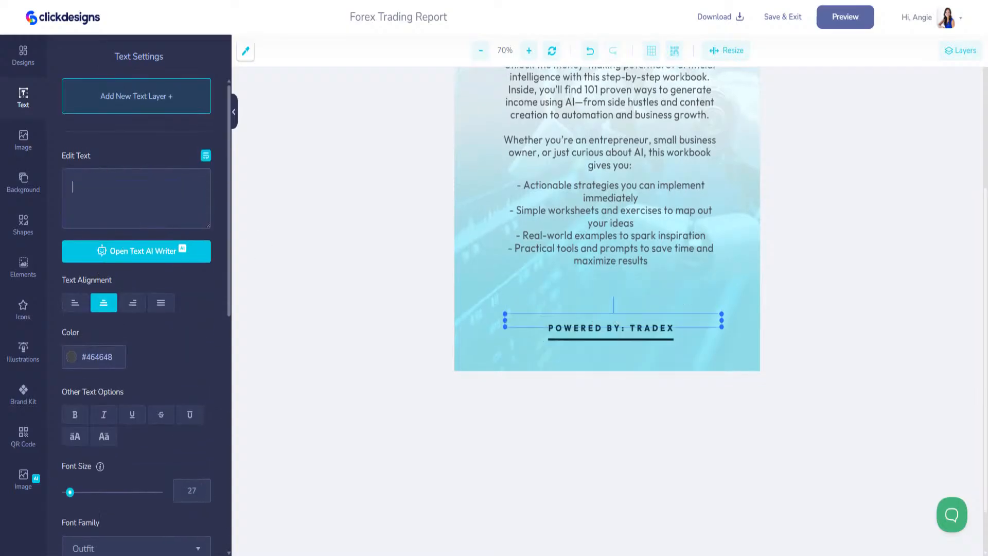
key(ctrl+v)
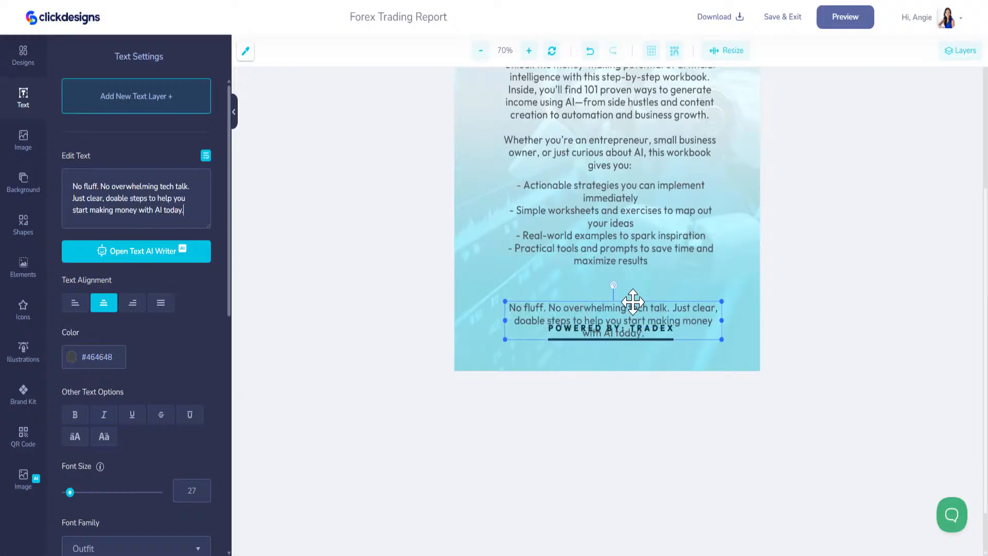
Step: Place the No fluff line just above the POWERED BY: TRADEX footer
drag(632, 303, 634, 275)
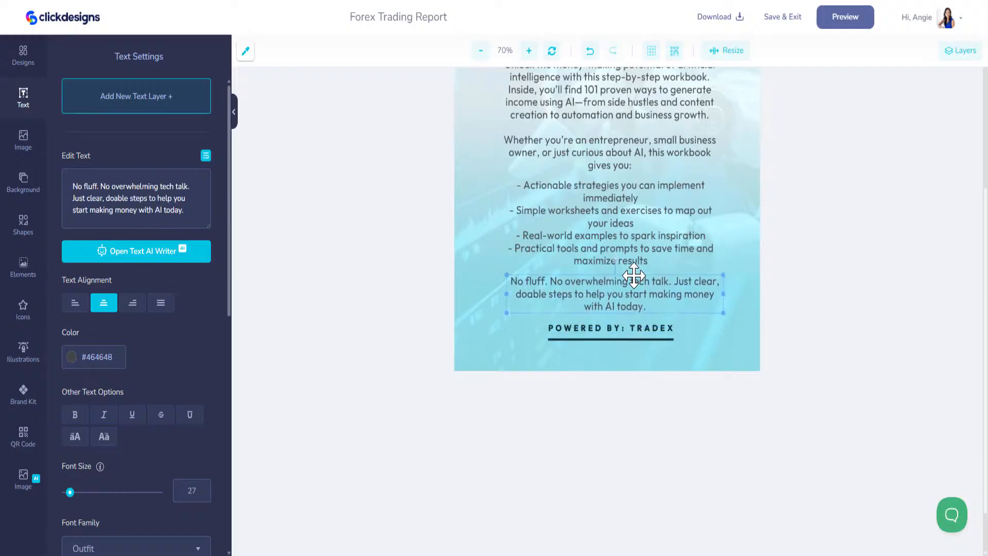
click(620, 327)
click(24, 391)
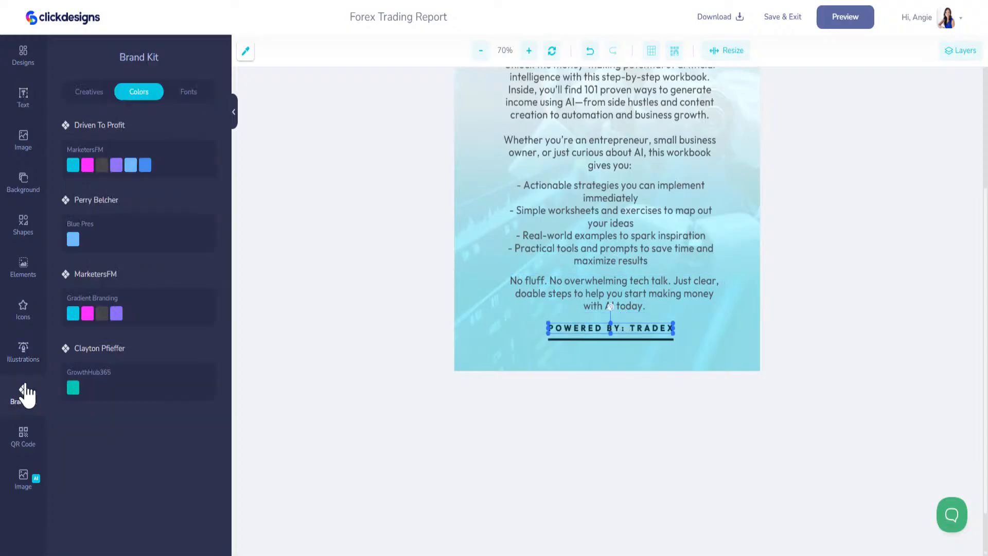
Step: Apply the dark grey brand colour to the footer text and the divider line beneath it
click(101, 165)
click(586, 338)
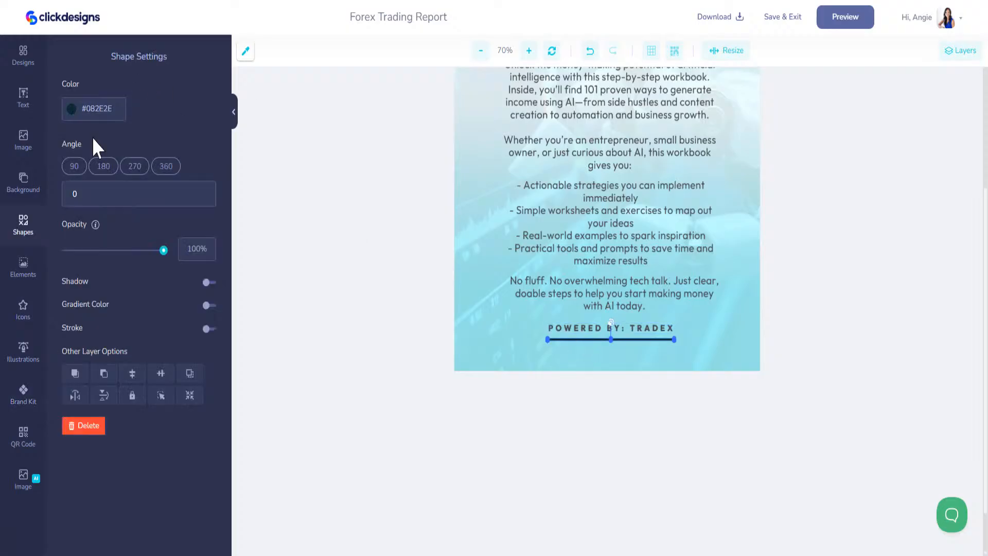
click(23, 391)
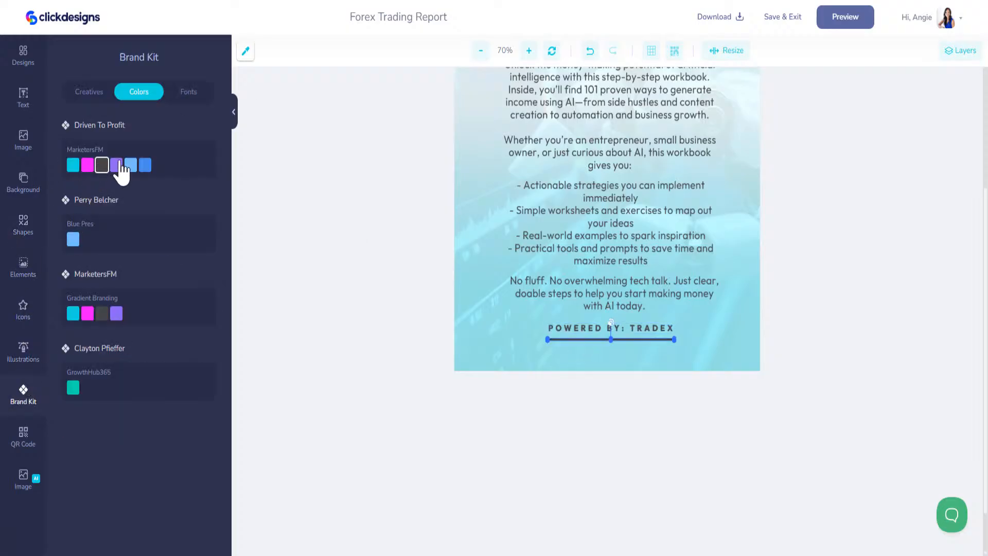
Step: Change the footer to 'POWERED BY: STUPID SIMPLE AI' and centre it below the divider
click(636, 328)
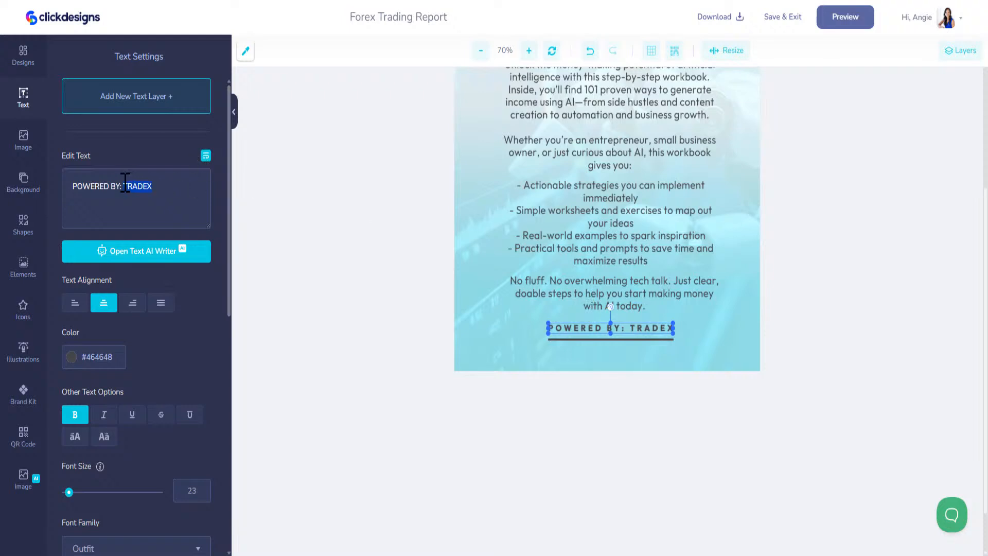
text(STUPID SIMP)
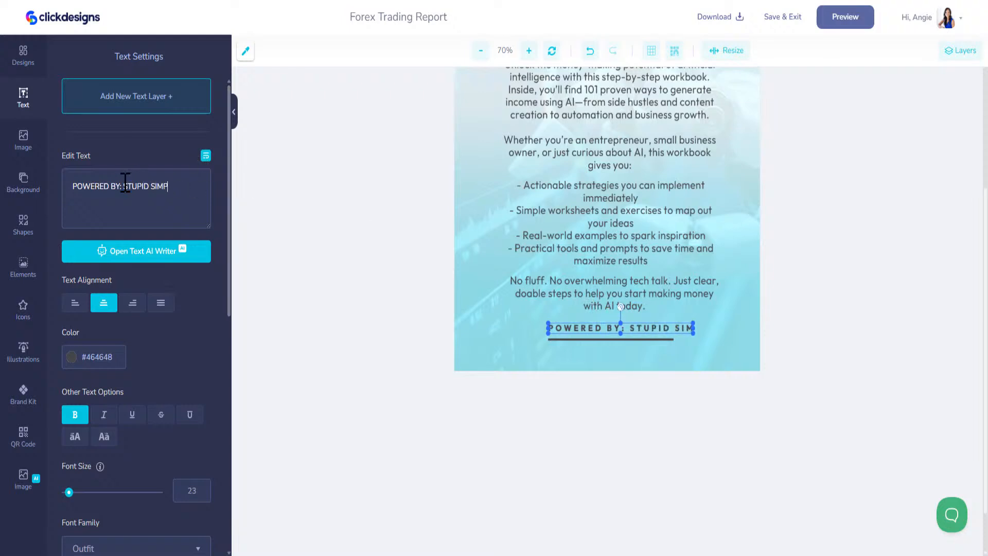
text(LE AI)
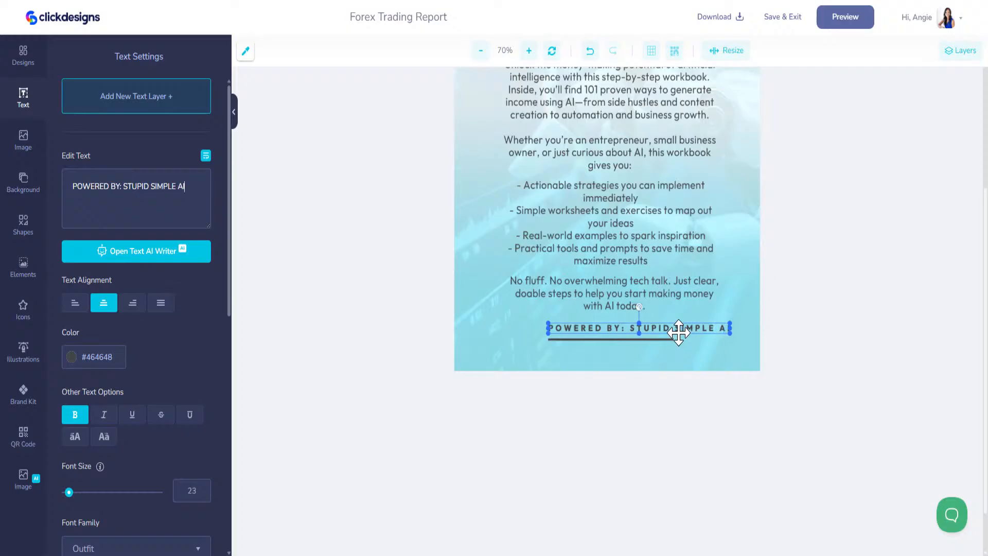
drag(674, 332, 655, 358)
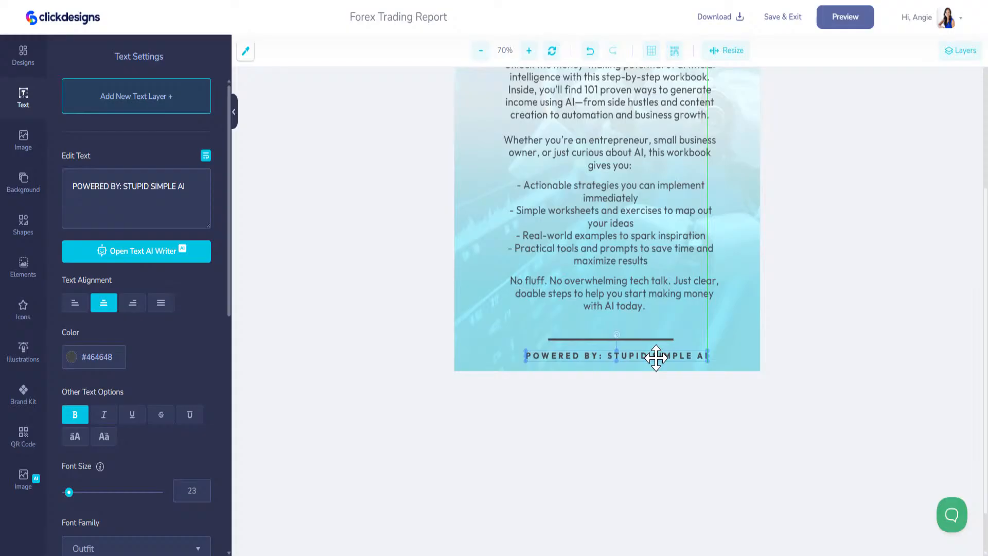
click(790, 18)
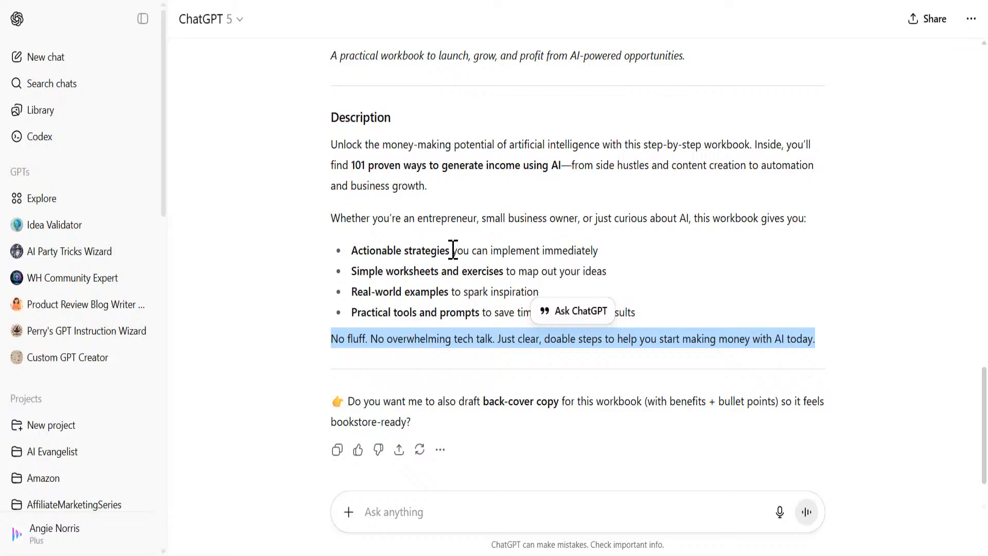
Step: Review the ChatGPT copy, then save the '101 Ways to Make Money with AI' workbook cover
scroll(453, 252, up, 10)
scroll(452, 258, down, 3)
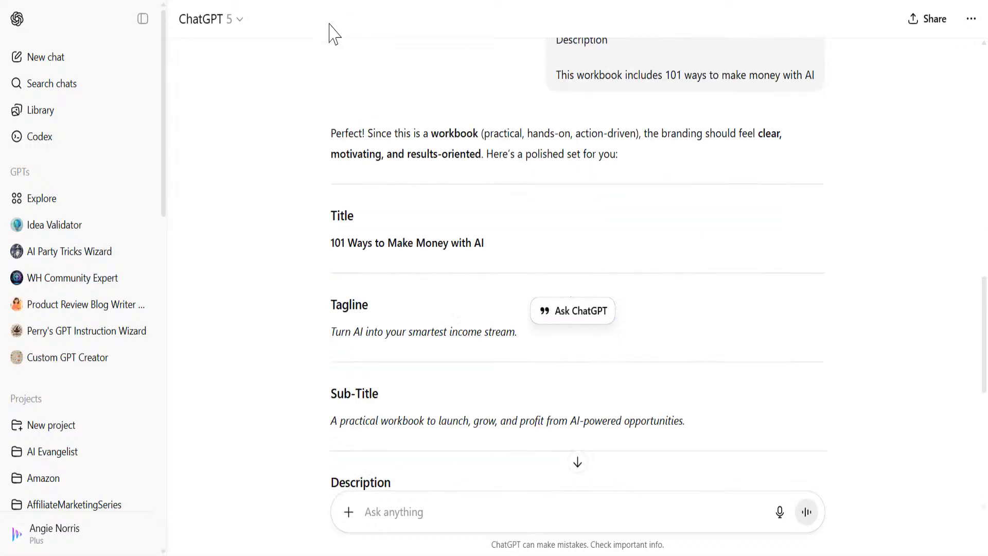
scroll(329, 34, down, 2)
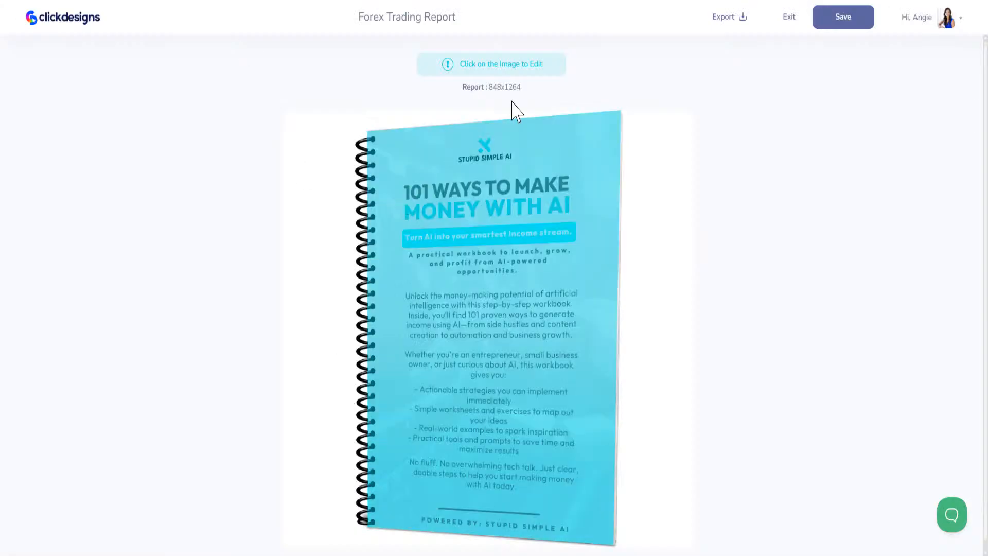
click(830, 20)
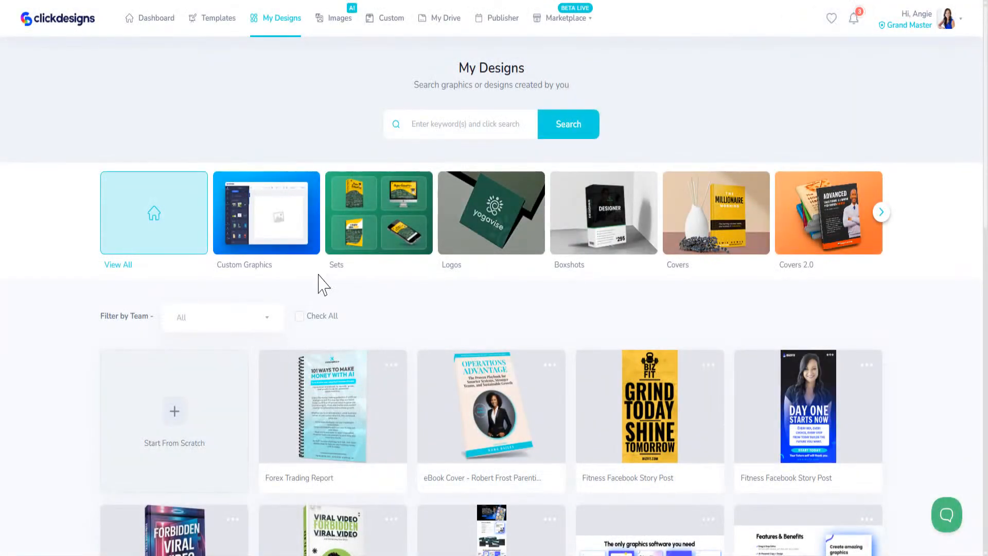
Step: Browse the template library to the Covers > Magazines category
click(221, 20)
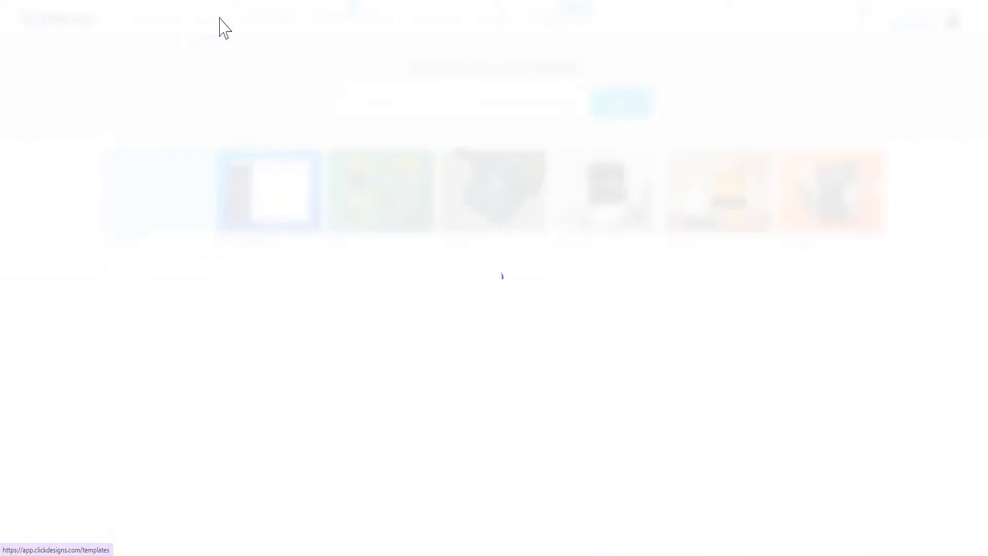
click(736, 205)
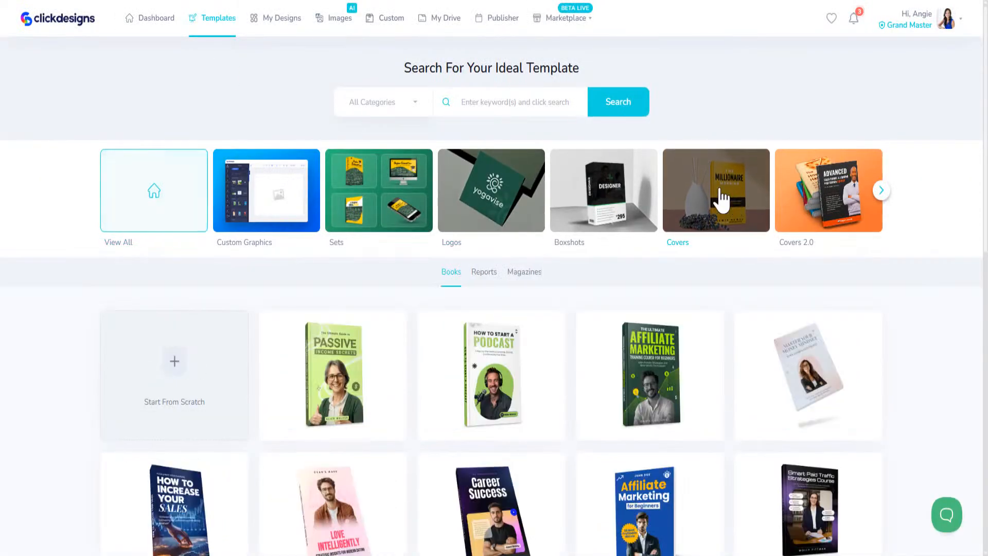
click(538, 280)
Step: Load more magazine templates and open the CRYPTOBIZ cover template for editing
scroll(569, 441, down, 5)
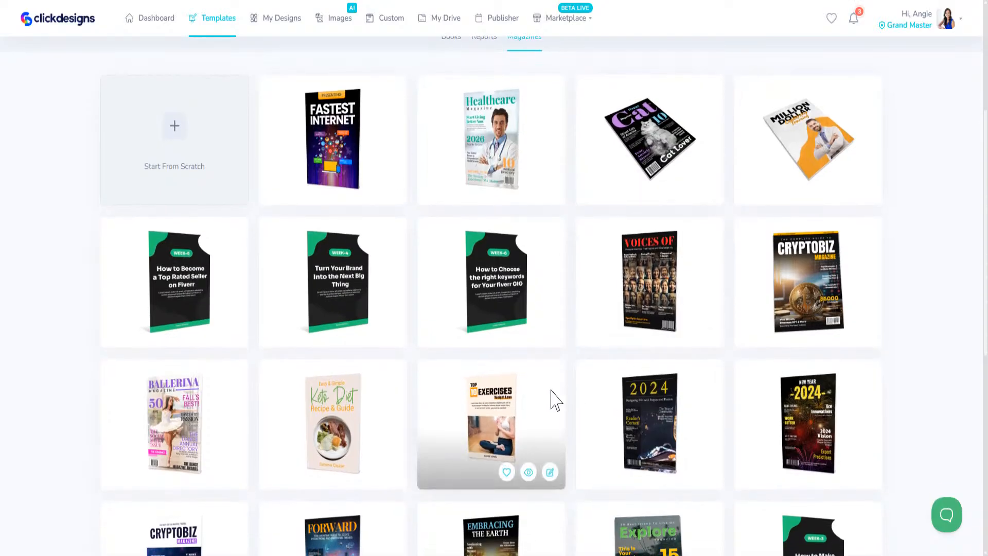
scroll(585, 368, down, 4)
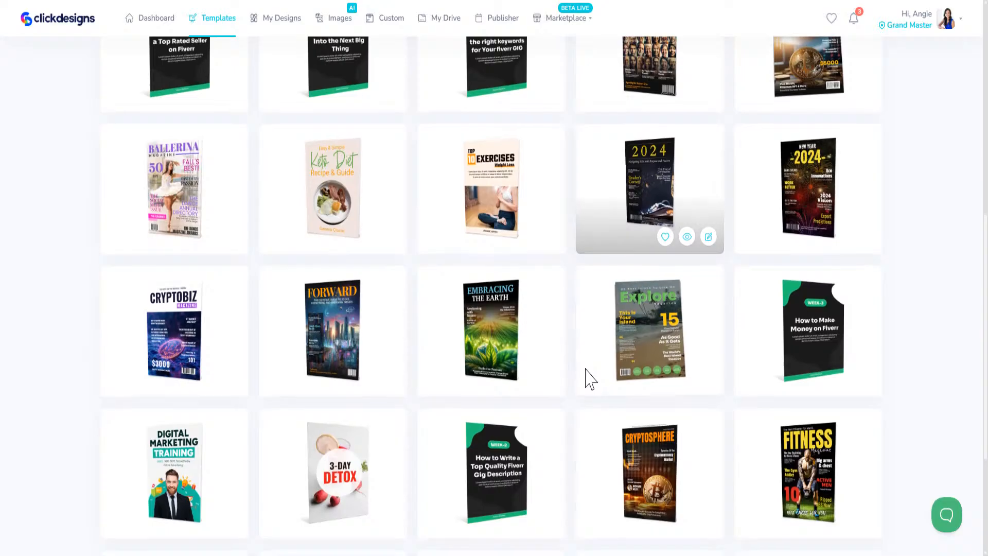
mouse_move(590, 380)
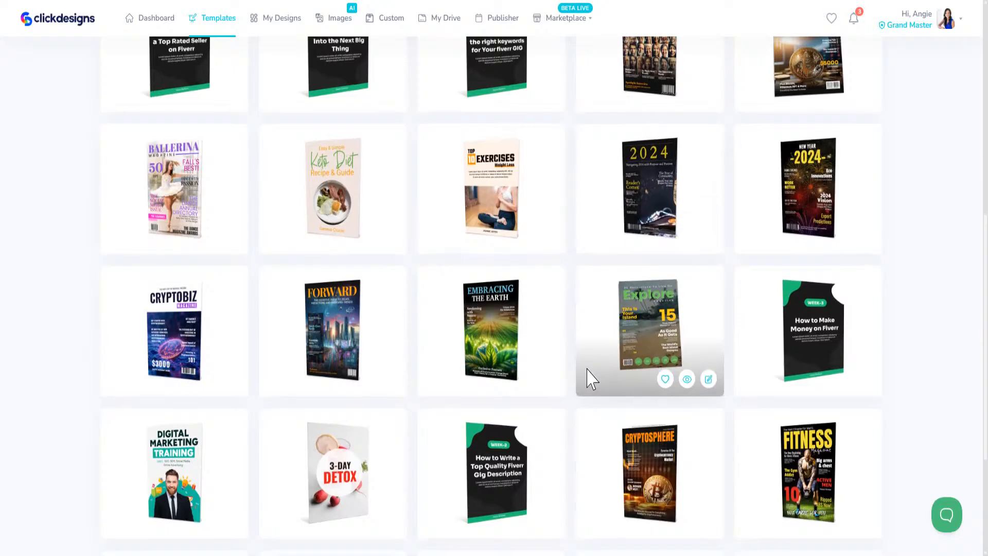
scroll(590, 368, down, 4)
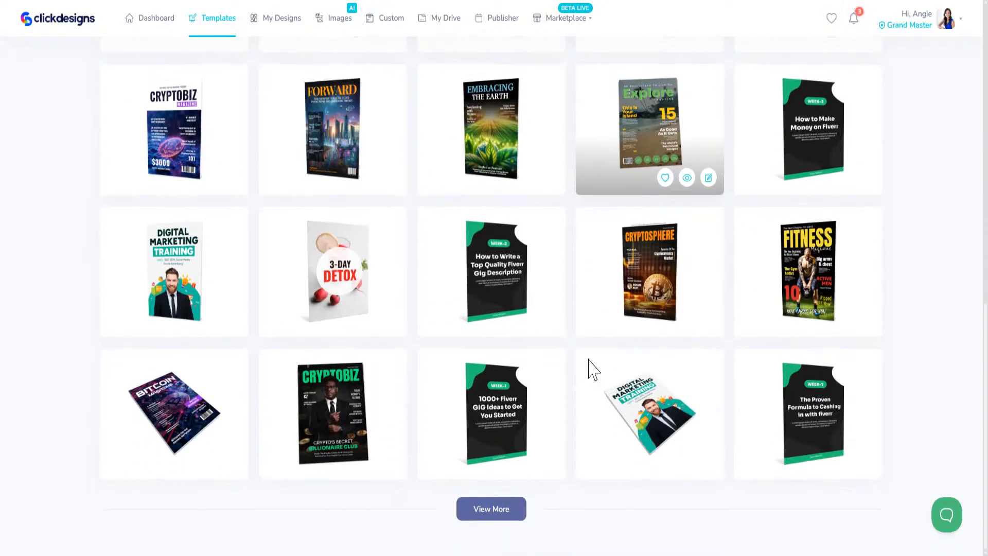
click(508, 514)
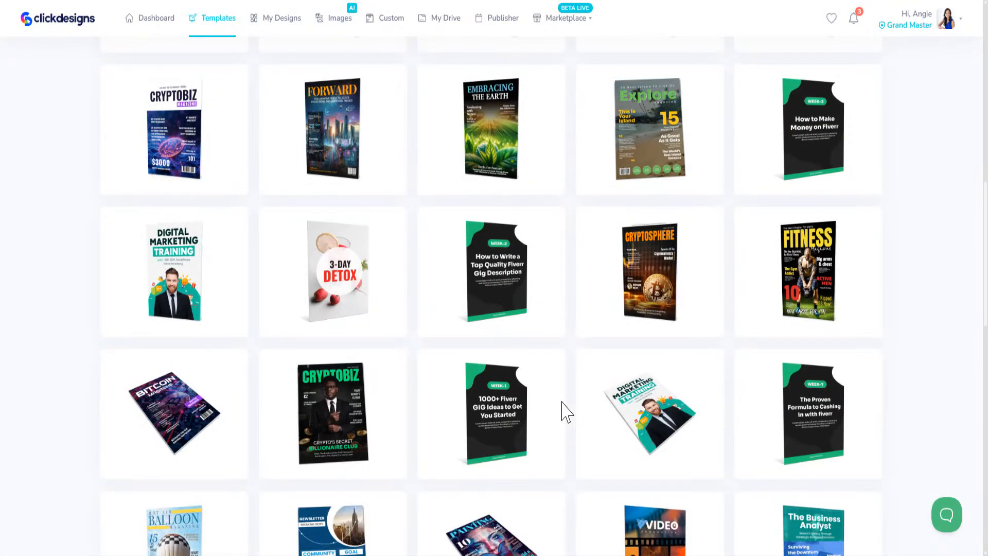
scroll(563, 410, down, 5)
mouse_move(329, 128)
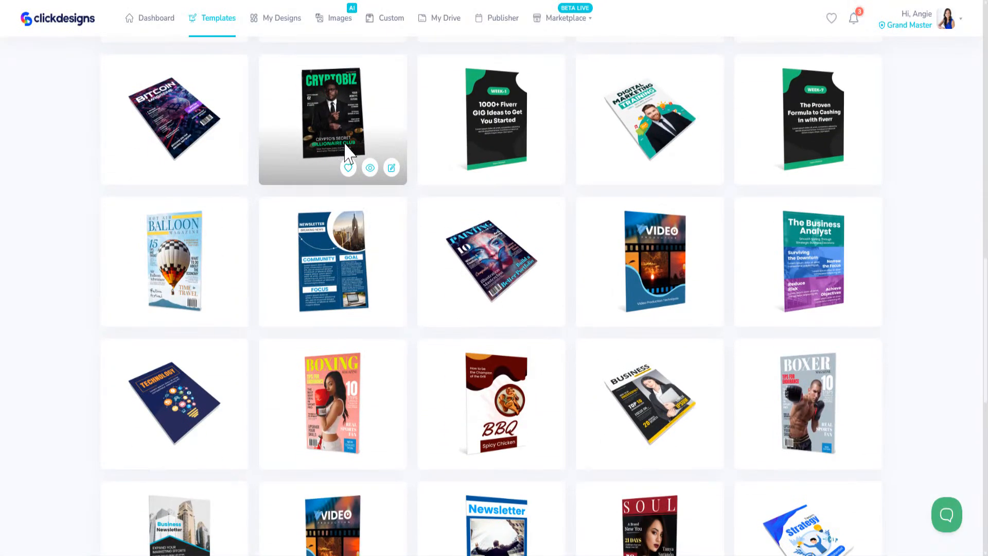
click(391, 168)
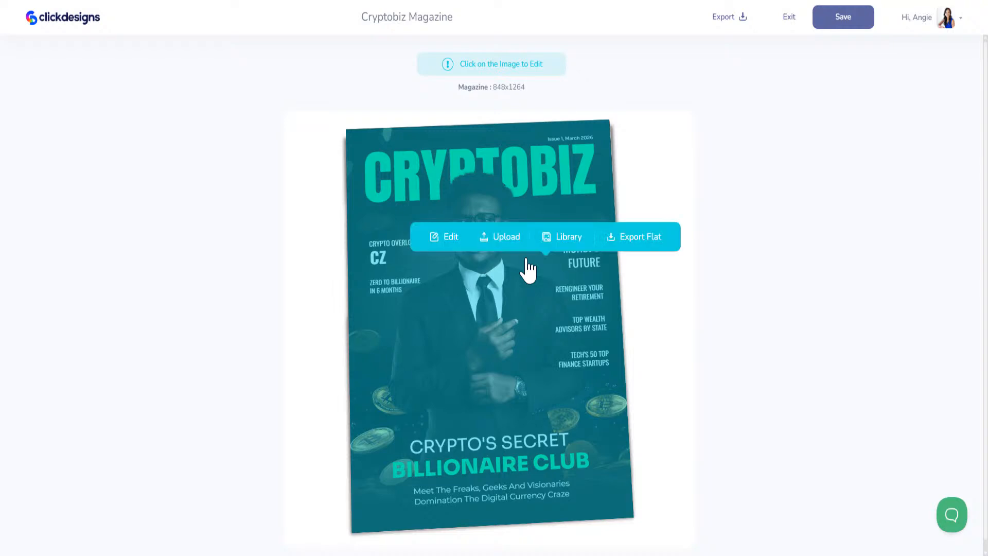
Step: Open the CRYPTOBIZ cover in the full editor, zoomed out, and retype its masthead as 'AI POWER'
mouse_move(457, 282)
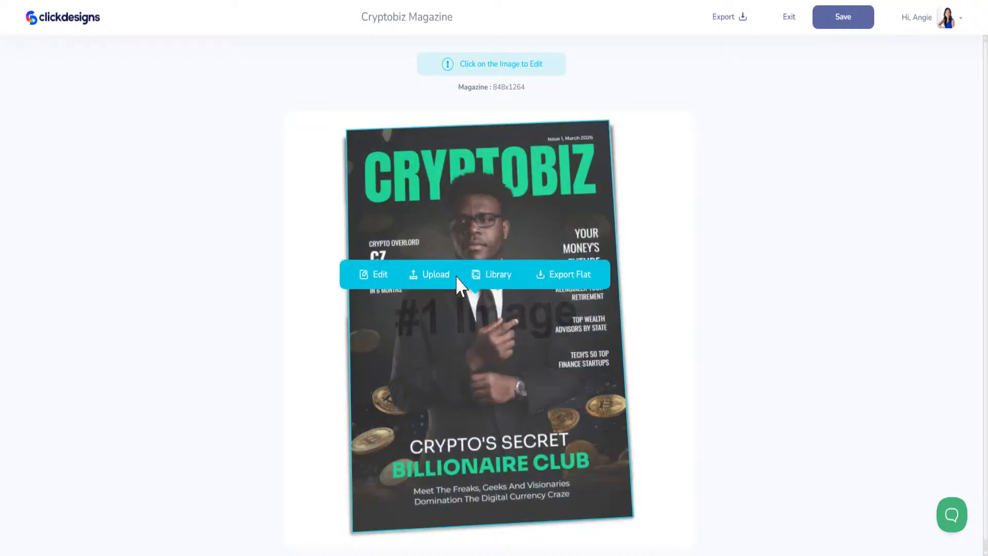
click(378, 283)
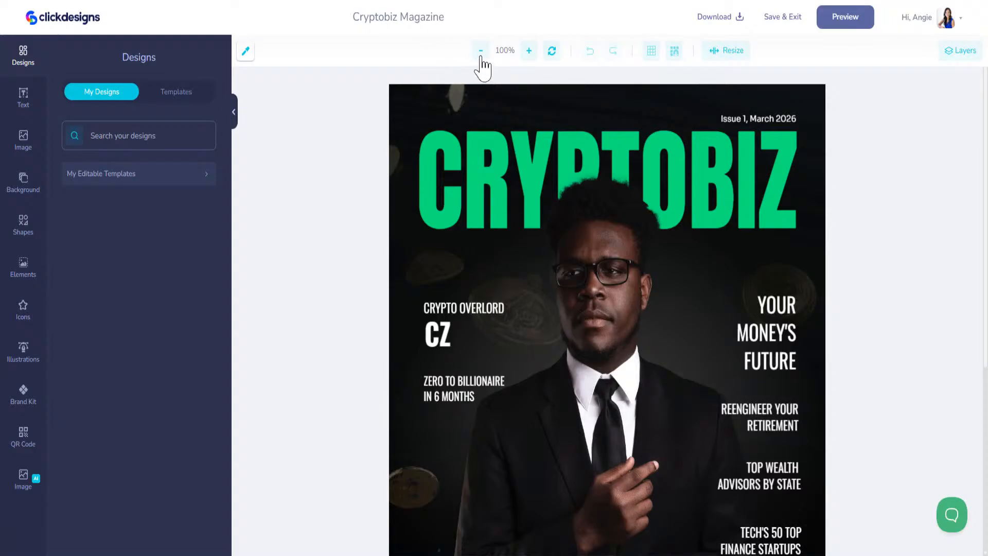
double_click(480, 51)
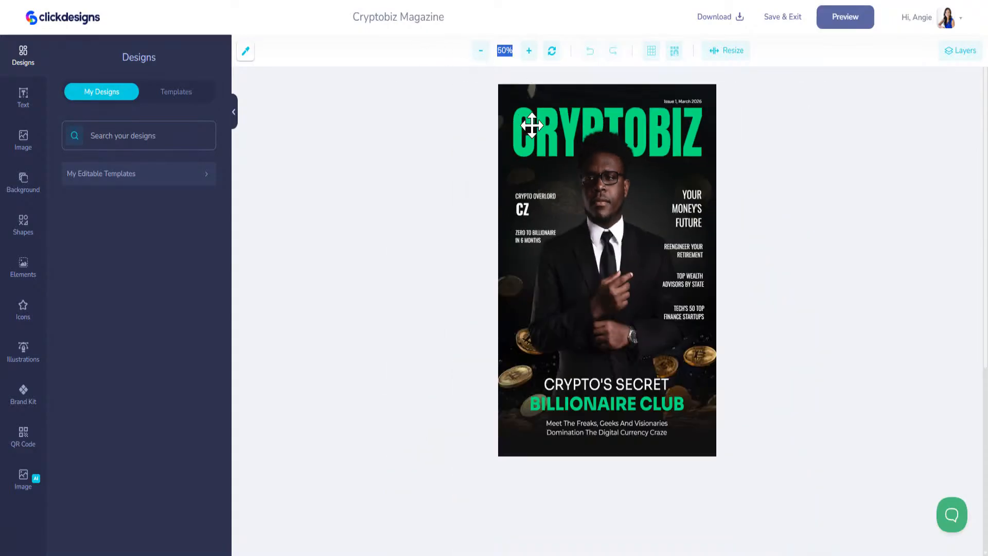
click(526, 118)
drag(114, 187, 67, 176)
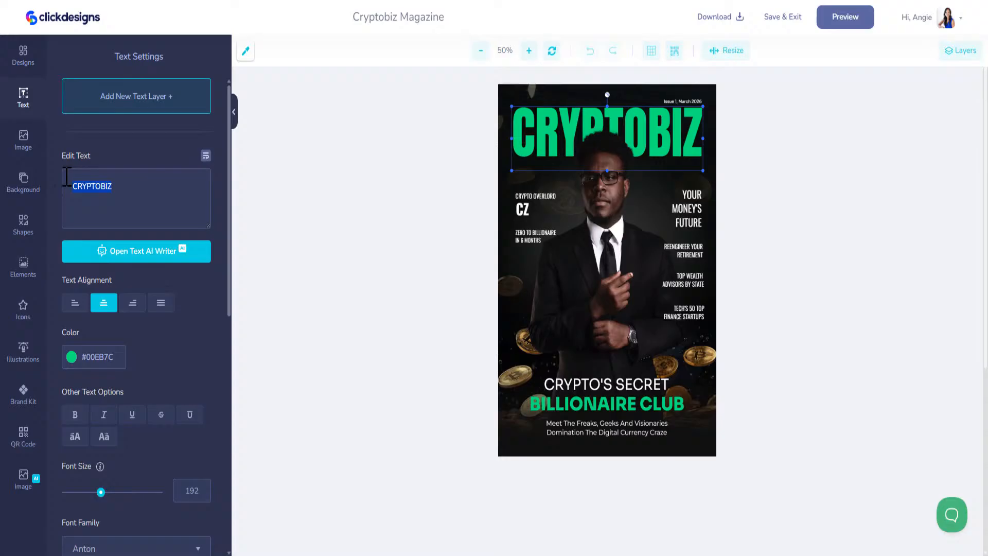
text(AI)
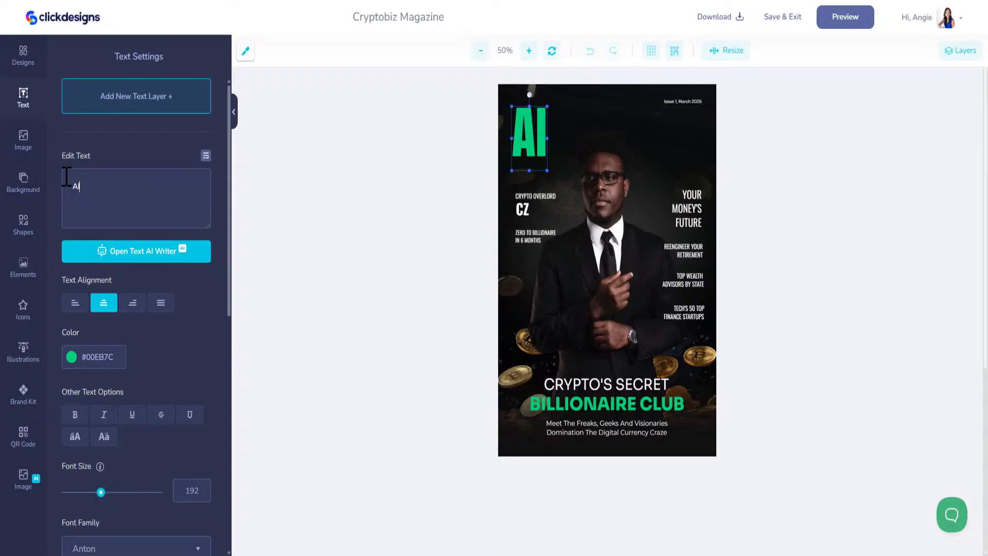
text( POWER)
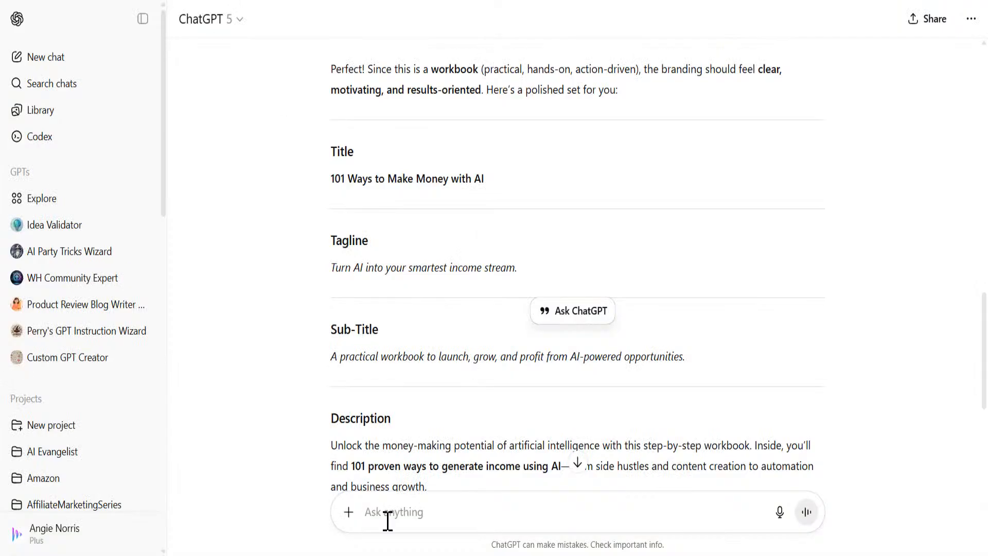
Step: Type a ChatGPT prompt saying a magazine cover is being made and asking for a short AI title
text(I)
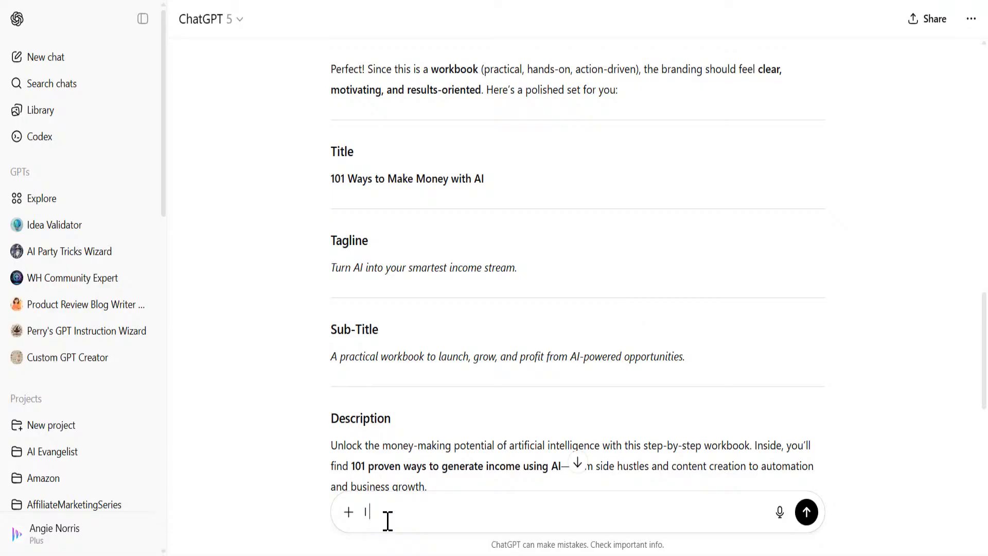
text( am creating a magazine cover. I need a title of the magazine that is short, about AI)
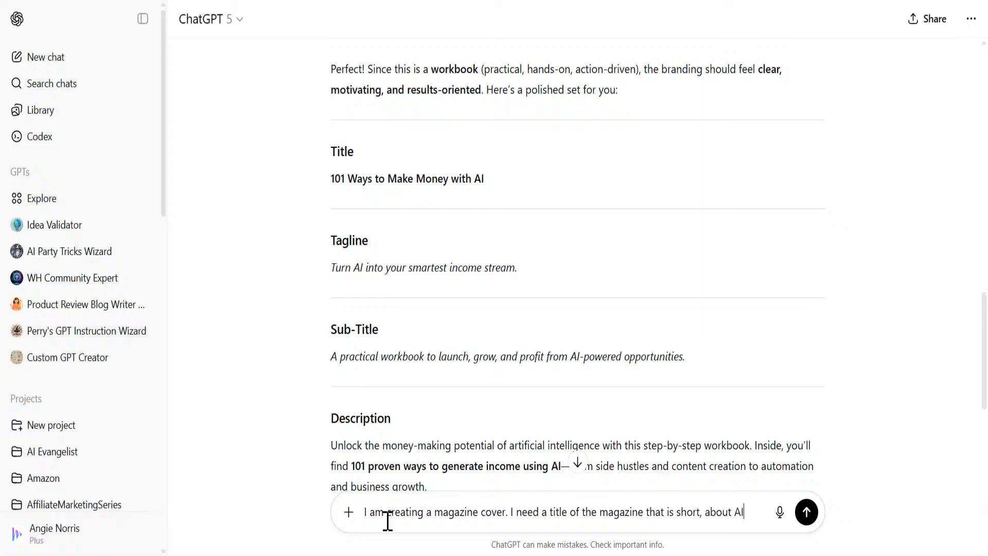
text(and)
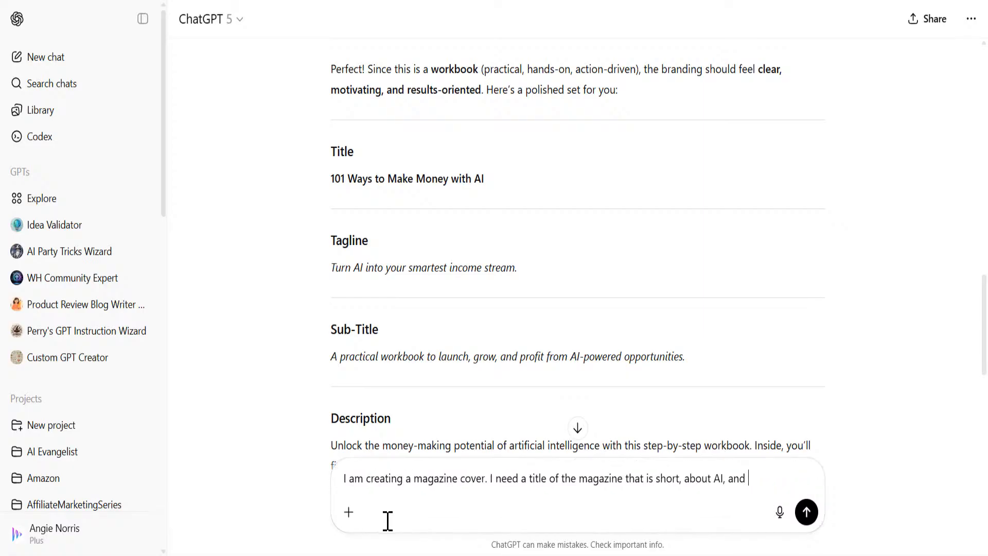
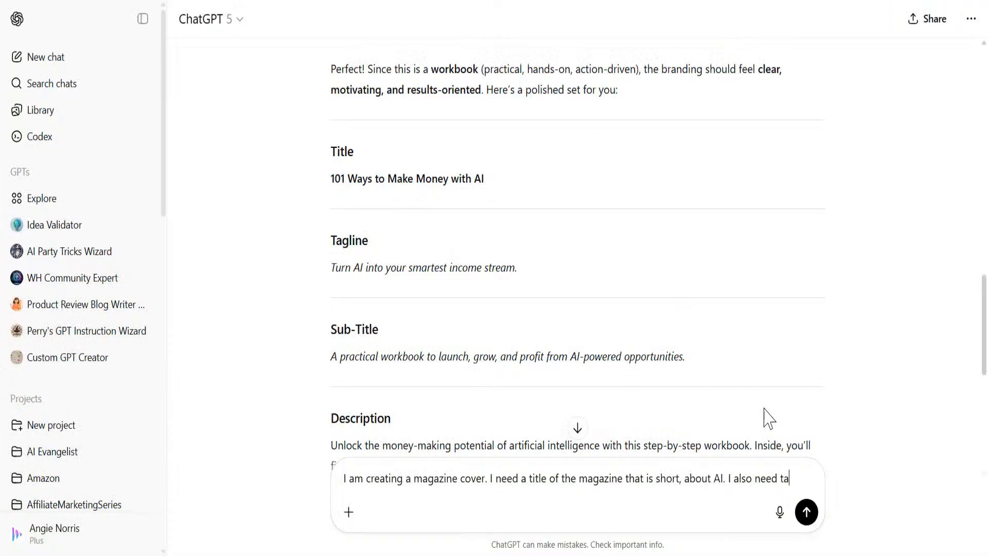
Step: Finish the ChatGPT prompt, add a second line requesting four cover article titles, and send it
text(e,,)
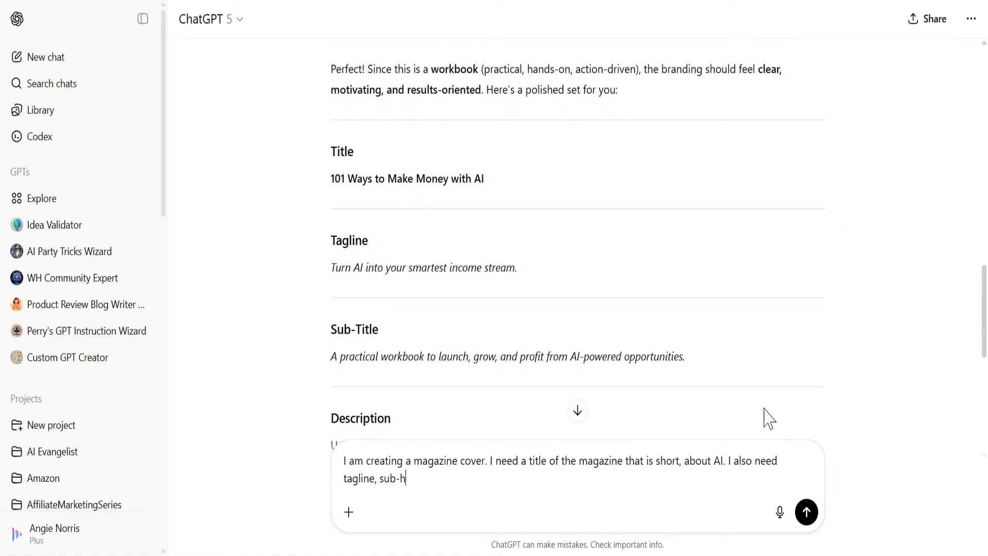
key(shift+Return)
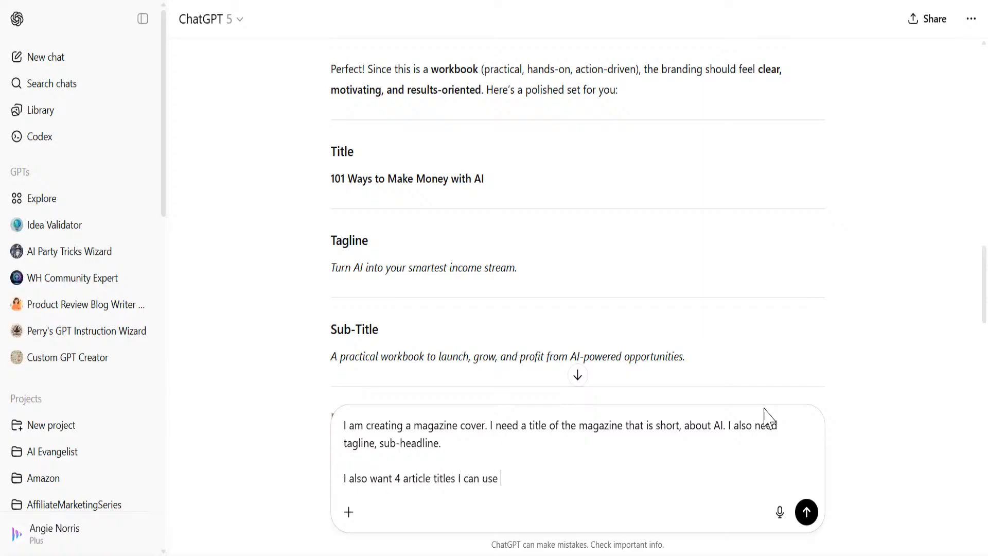
key(Return)
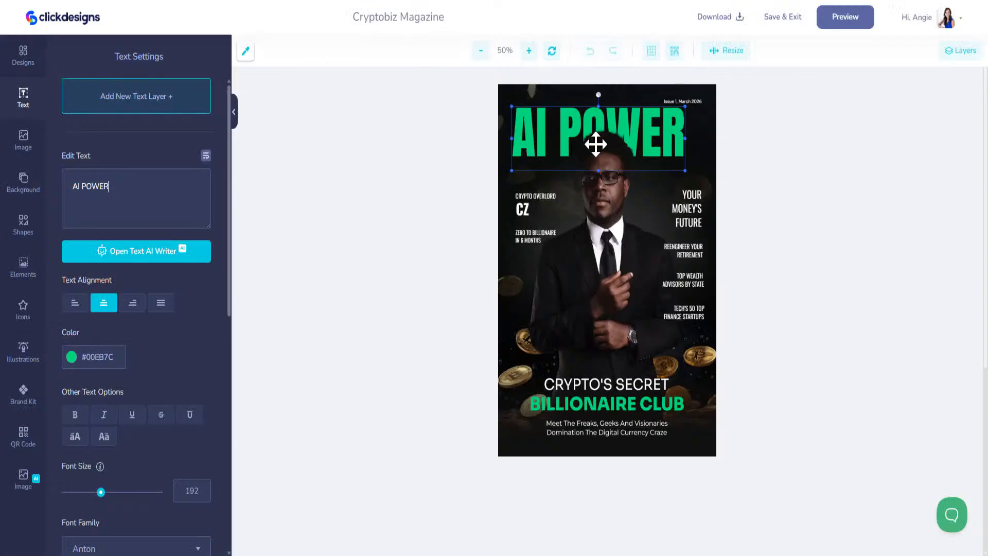
Step: Retype the masthead as 'SIMPLY AI' and delete the man's photo from the cover
drag(125, 185, 71, 185)
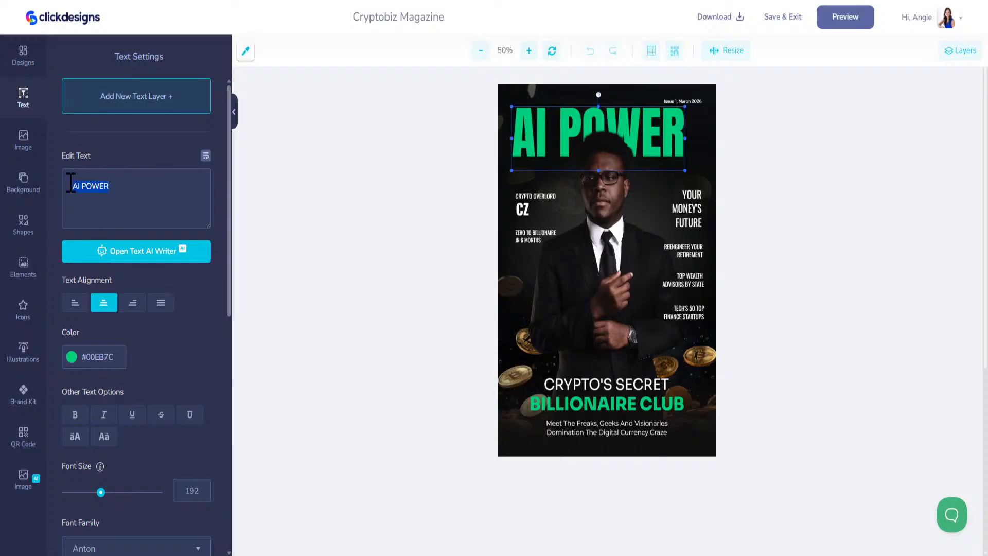
text(SIMPLY AI)
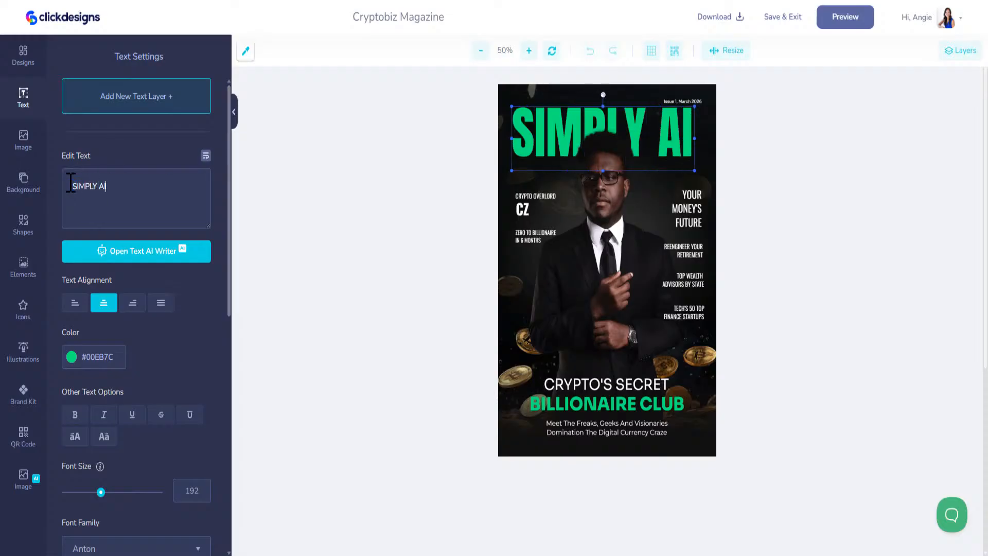
click(662, 131)
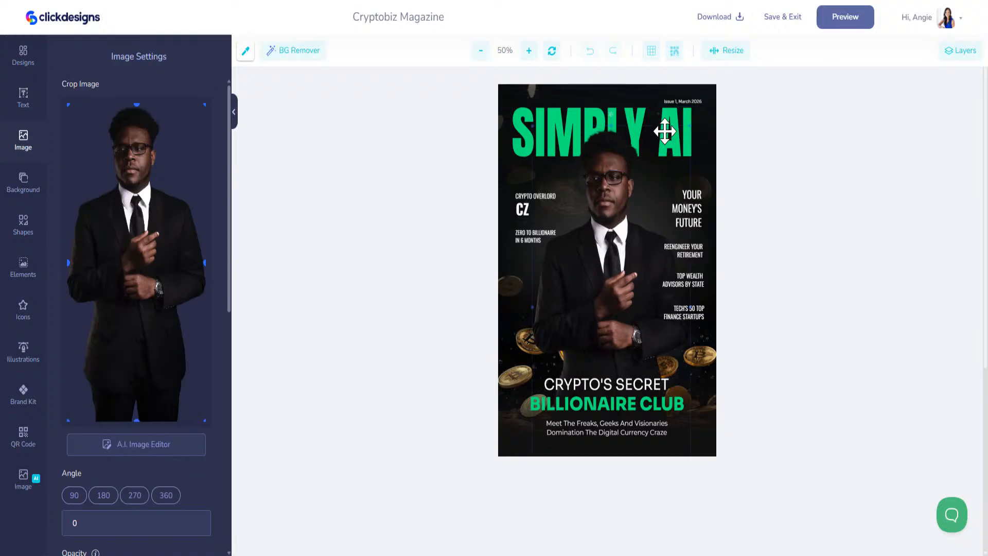
drag(665, 132, 653, 134)
key(Delete)
Step: Colour the SIMPLY AI masthead cyan from the brand kit and delete the coin image
click(25, 395)
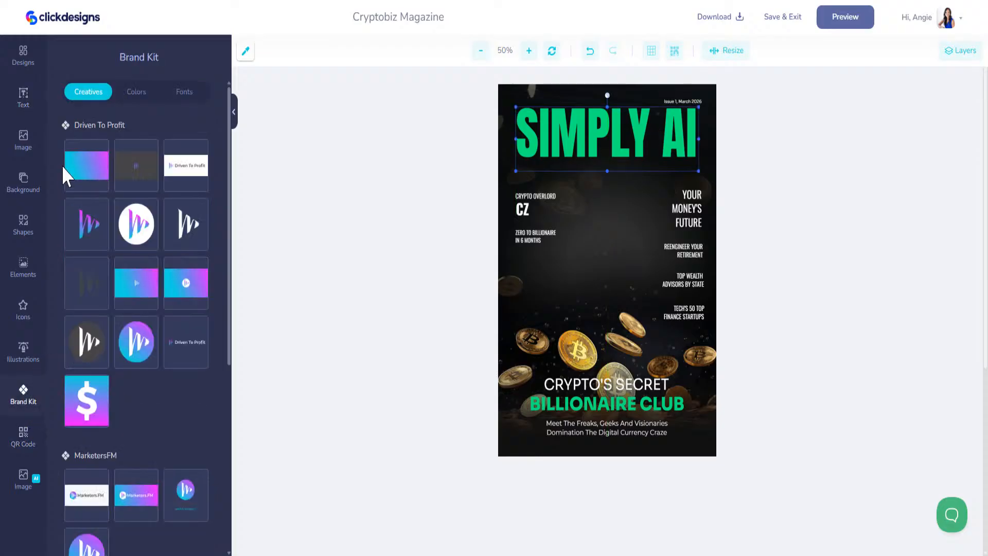
click(135, 93)
click(73, 165)
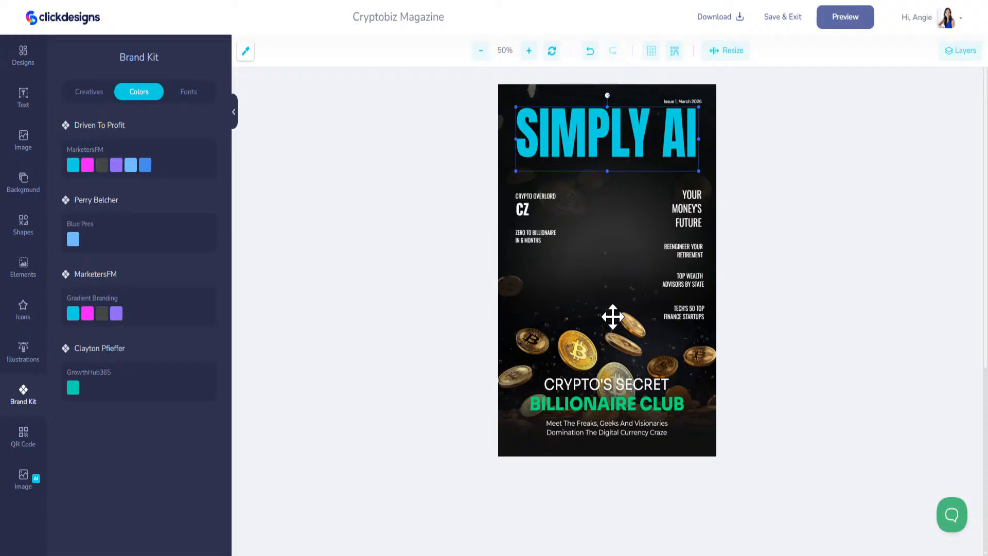
click(590, 343)
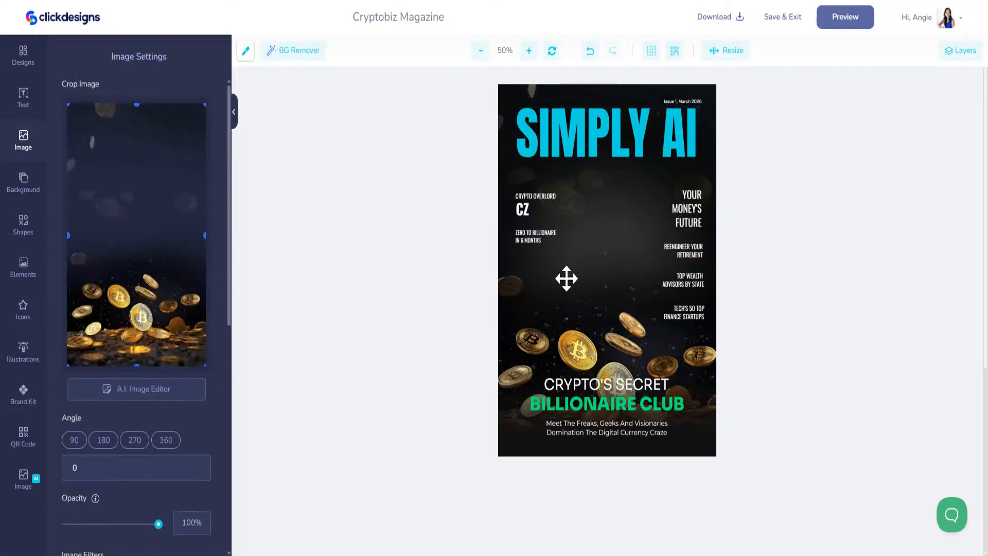
key(Delete)
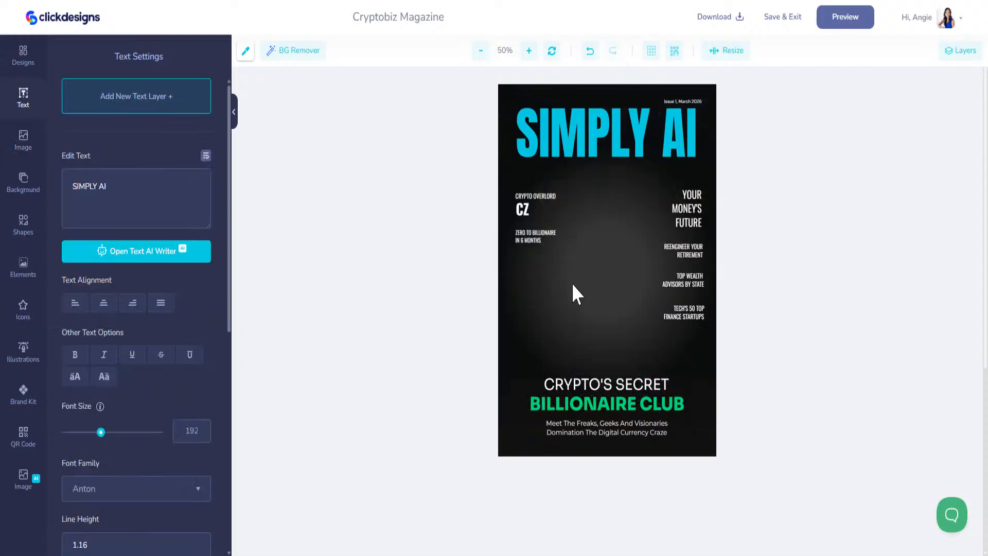
Step: Add the uploaded woman's photo to the cover and remove its white background
click(26, 149)
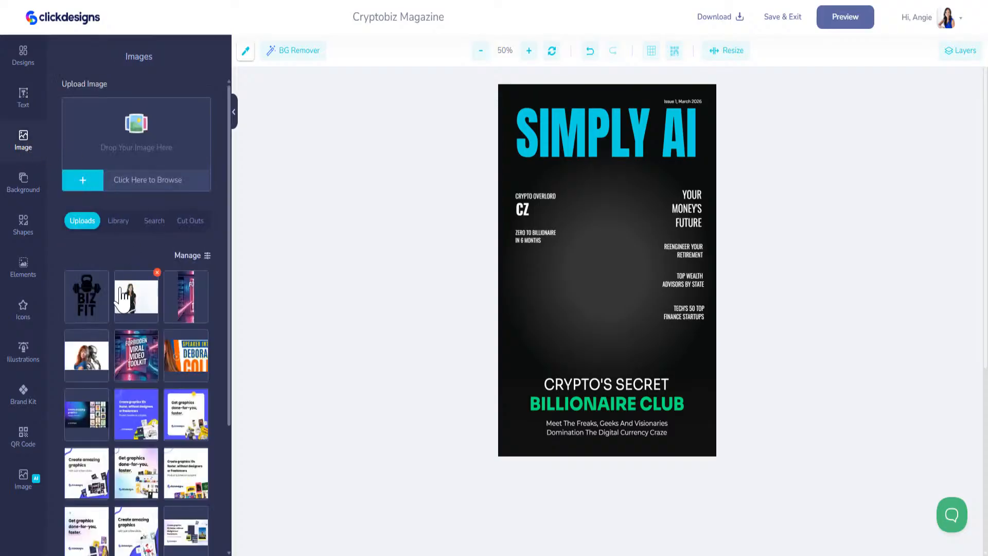
click(121, 296)
click(584, 262)
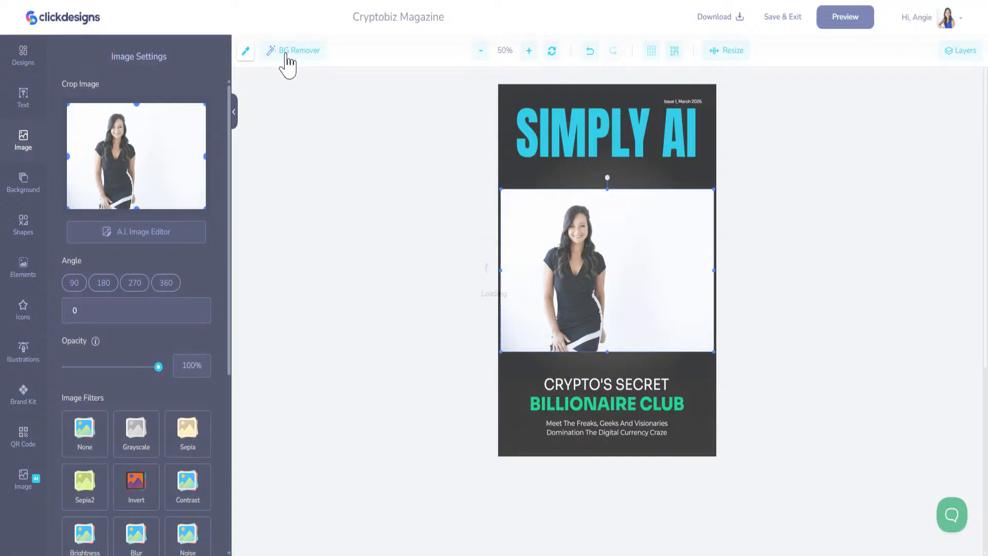
click(286, 53)
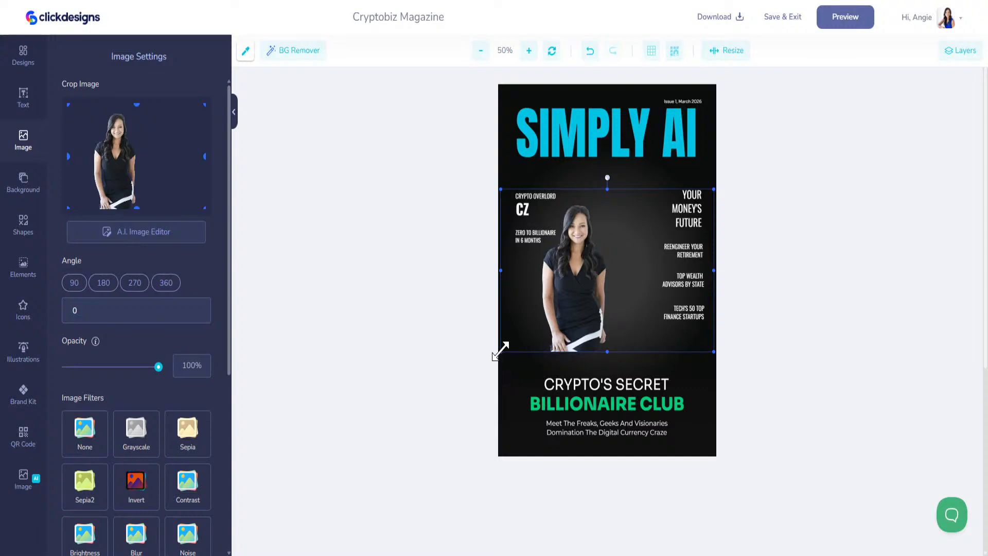
Step: Enlarge, crop the sides of, and centre the woman's photo to fill the cover
drag(501, 350, 400, 463)
drag(516, 374, 629, 318)
drag(592, 374, 638, 369)
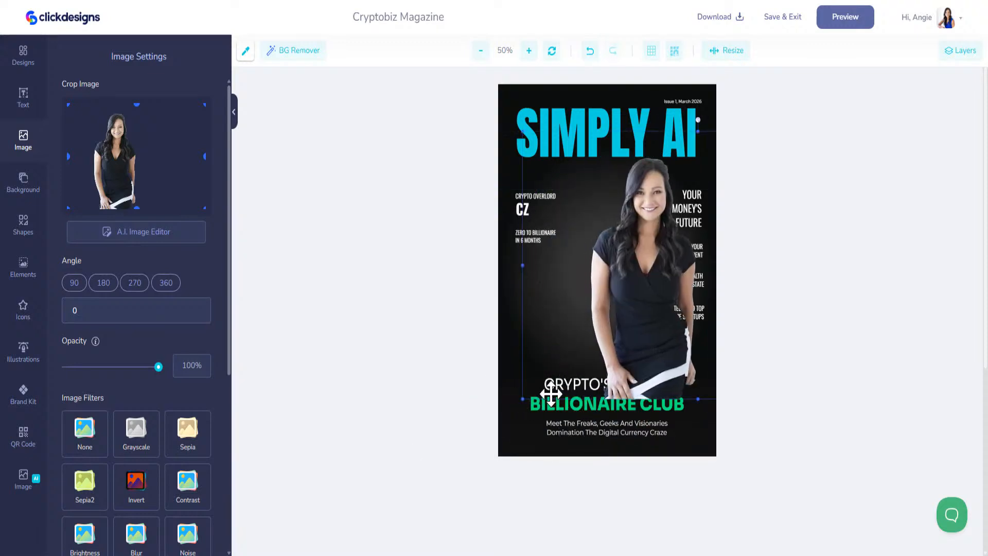
drag(67, 157, 89, 157)
drag(204, 158, 139, 156)
drag(650, 264, 544, 265)
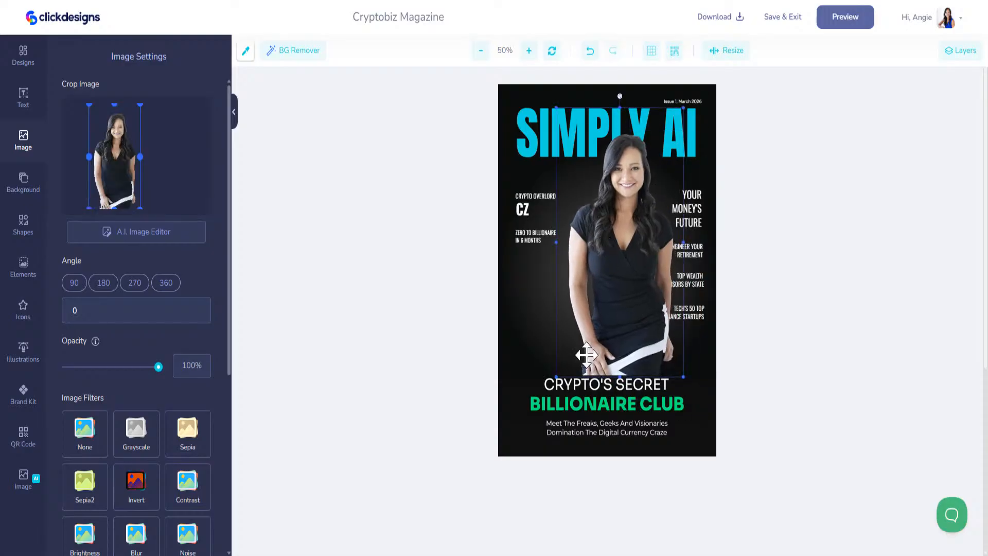
drag(558, 375, 466, 545)
drag(558, 417, 584, 414)
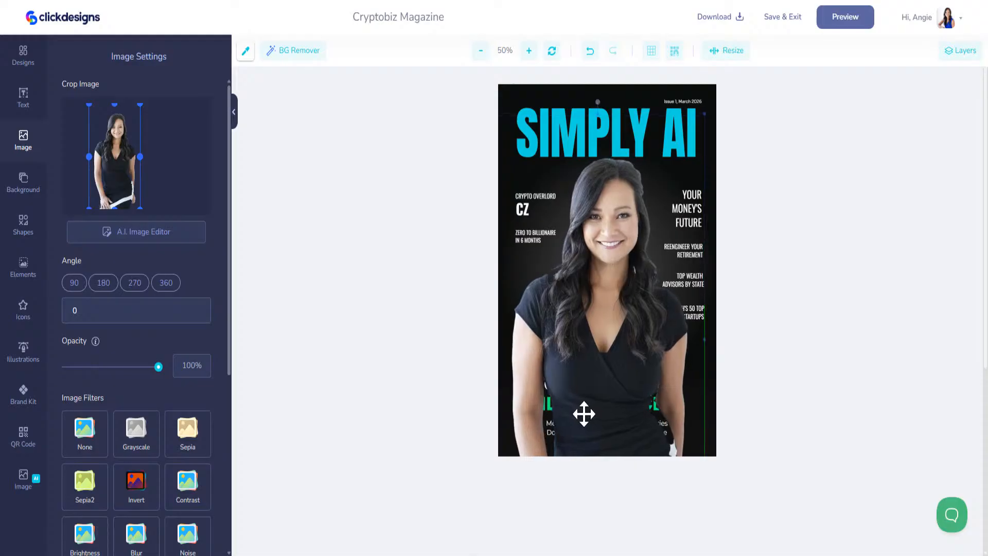
Step: Send the photo layer behind all cover text and nudge it slightly right
click(960, 50)
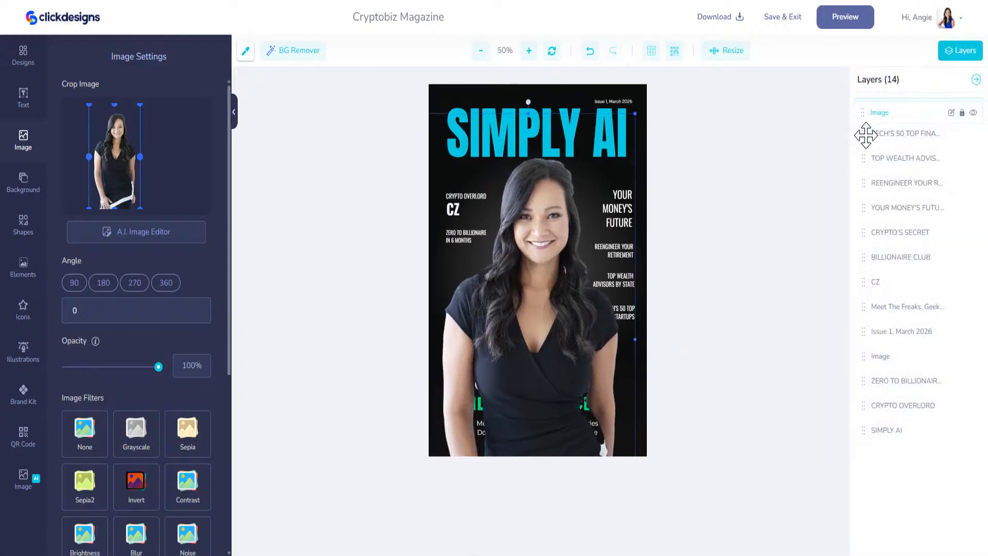
drag(866, 134, 865, 444)
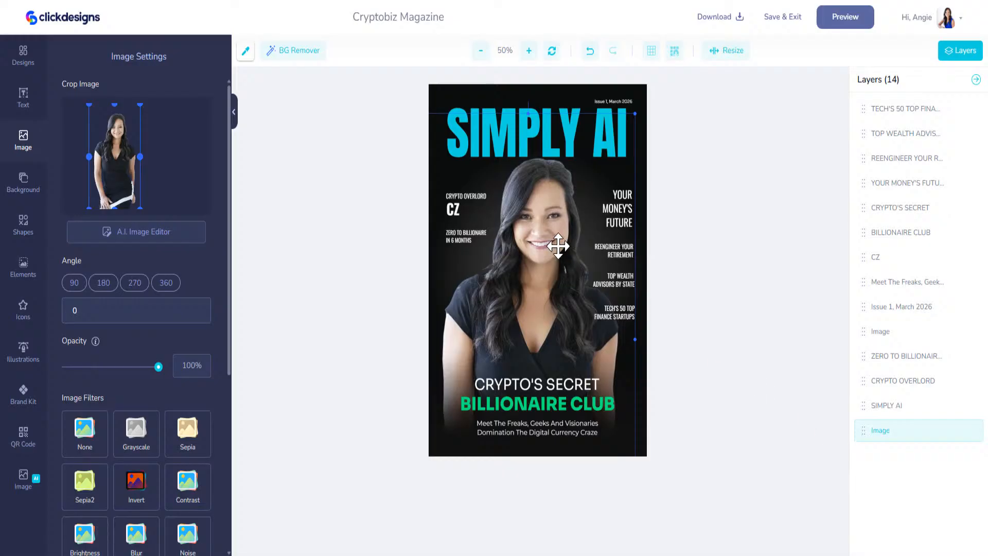
key(Right)
key(Right)
key(Right)
key(Right)
key(Right)
key(Right)
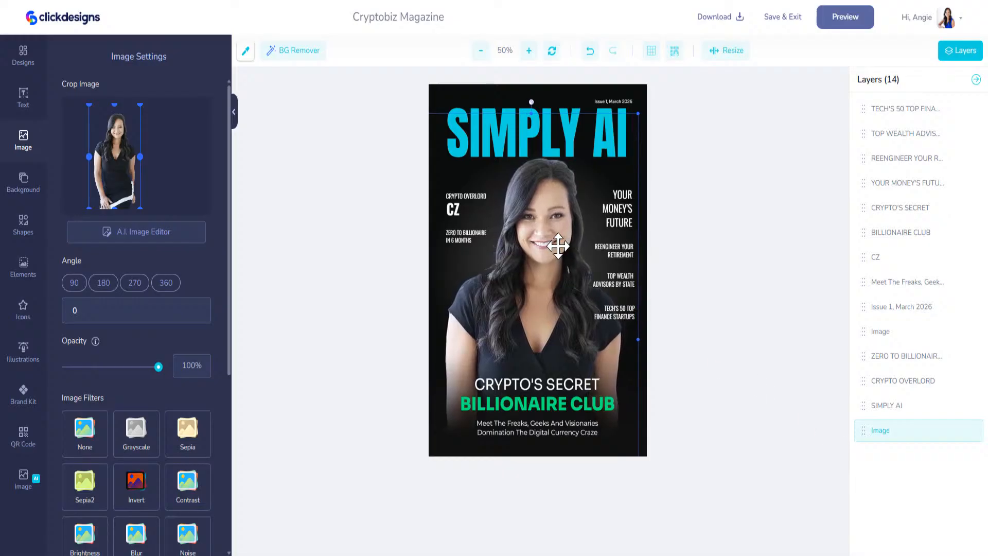
key(Right)
key(Right)
key(Right)
key(Right)
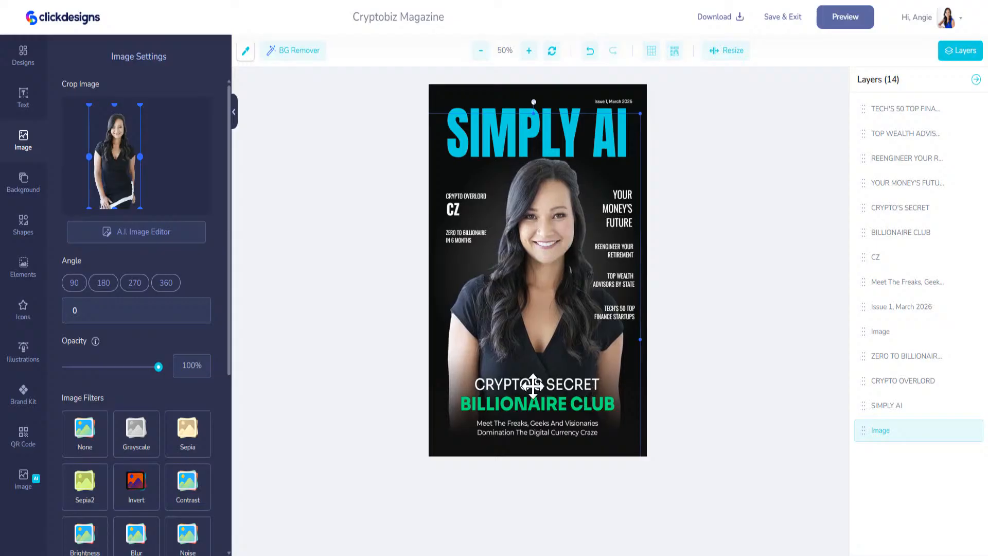
Step: Copy the sub-headline 'Trends, Tools & Tactics Shaping the AI-Powered World' from ChatGPT's reply
click(180, 1)
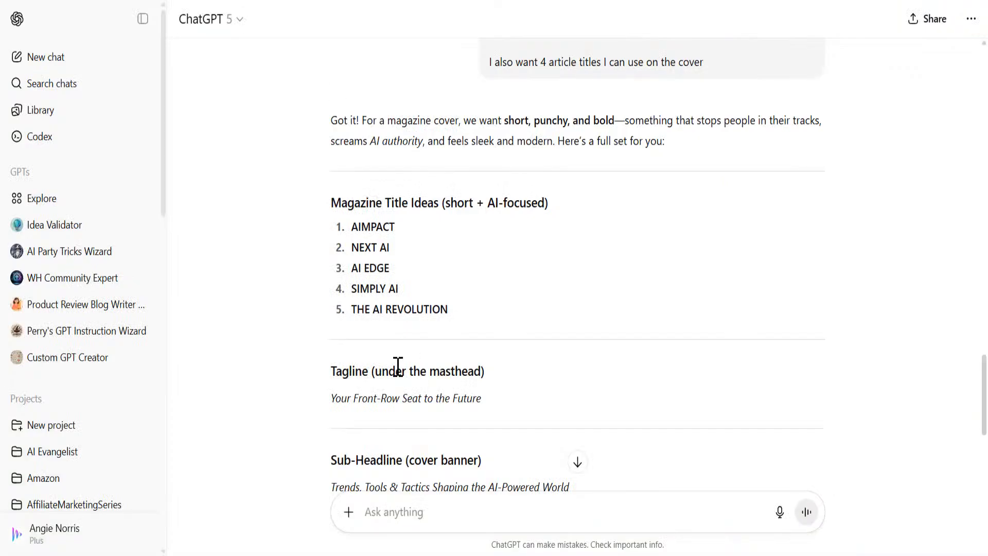
scroll(398, 367, down, 6)
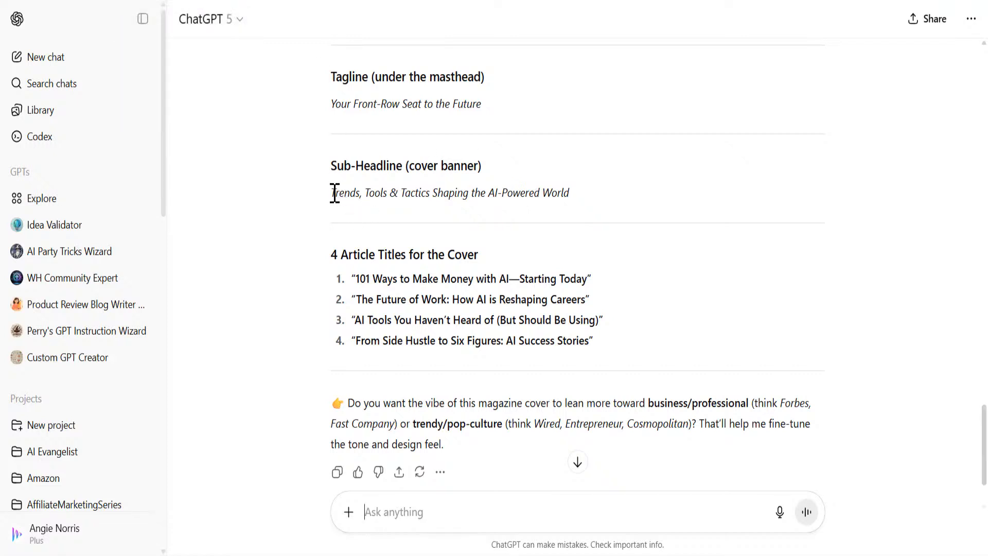
drag(331, 192, 602, 199)
key(ctrl+c)
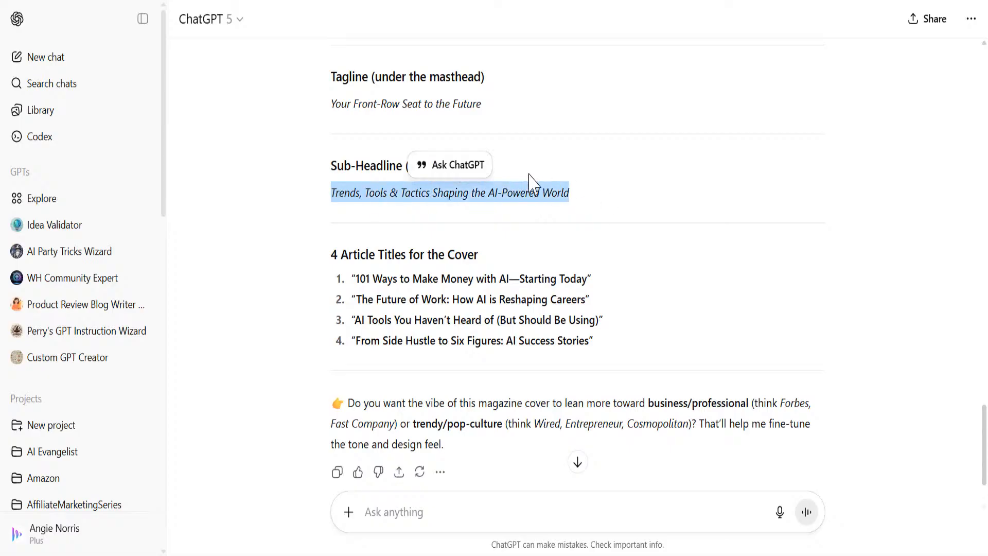
click(125, 1)
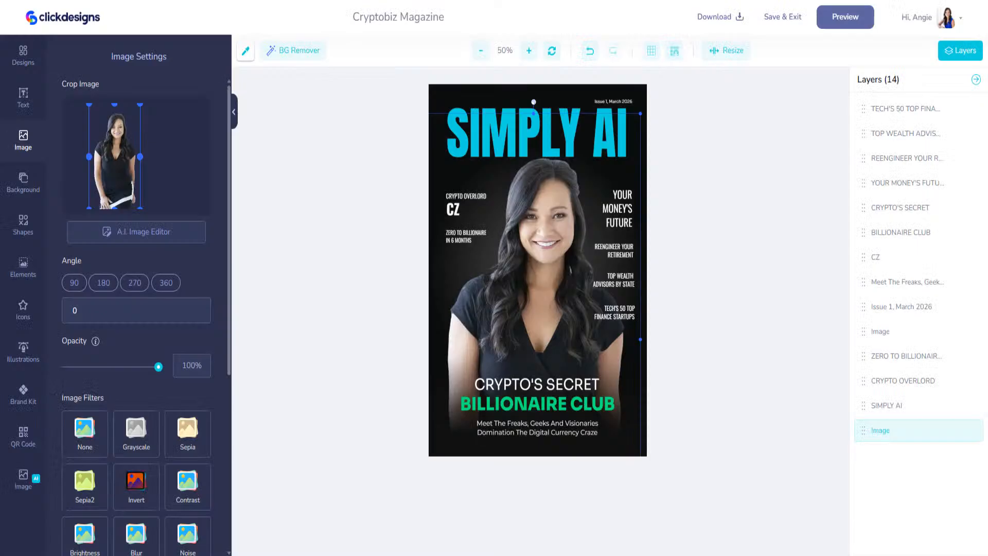
Step: Replace CRYPTO'S SECRET with 'TRENDS, TOOLS, TACTICS' and resize the line to span the cover
click(550, 387)
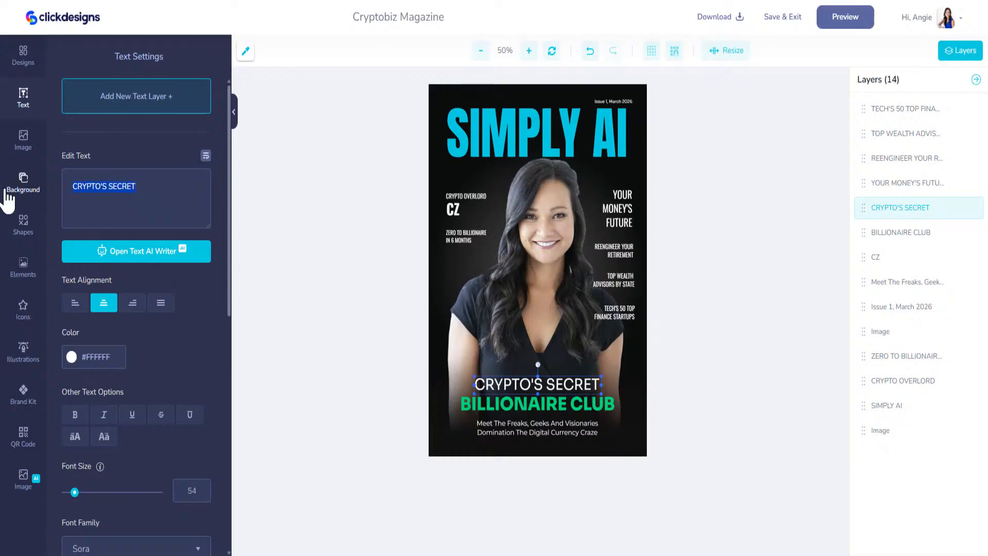
key(BackSpace)
key(ctrl+v)
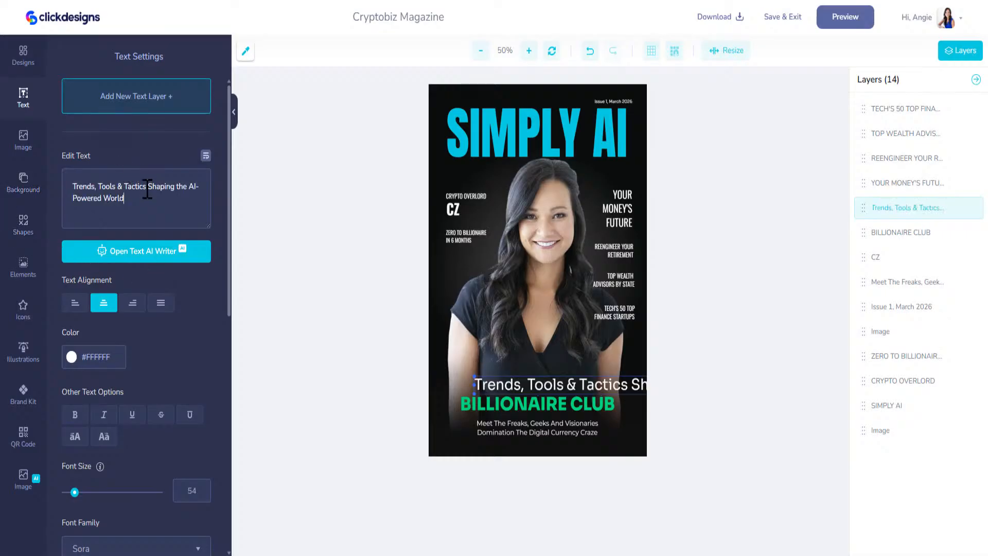
drag(148, 187, 198, 222)
key(BackSpace)
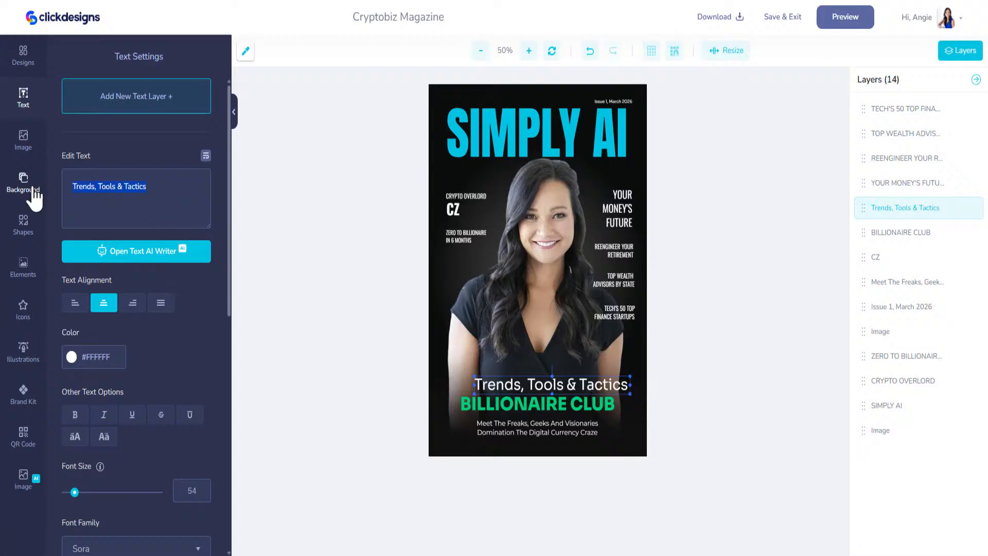
text(TRENDS, TOO)
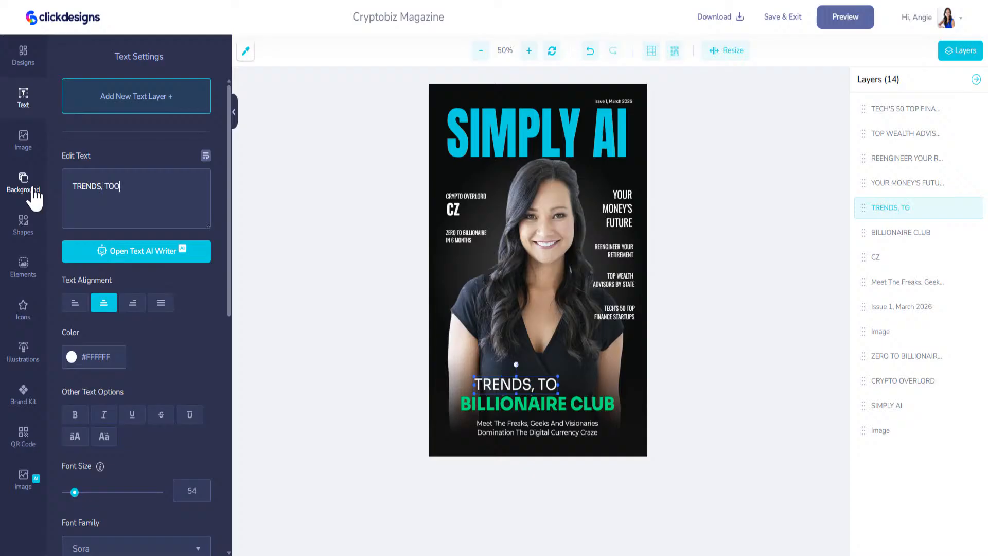
text(LS, T)
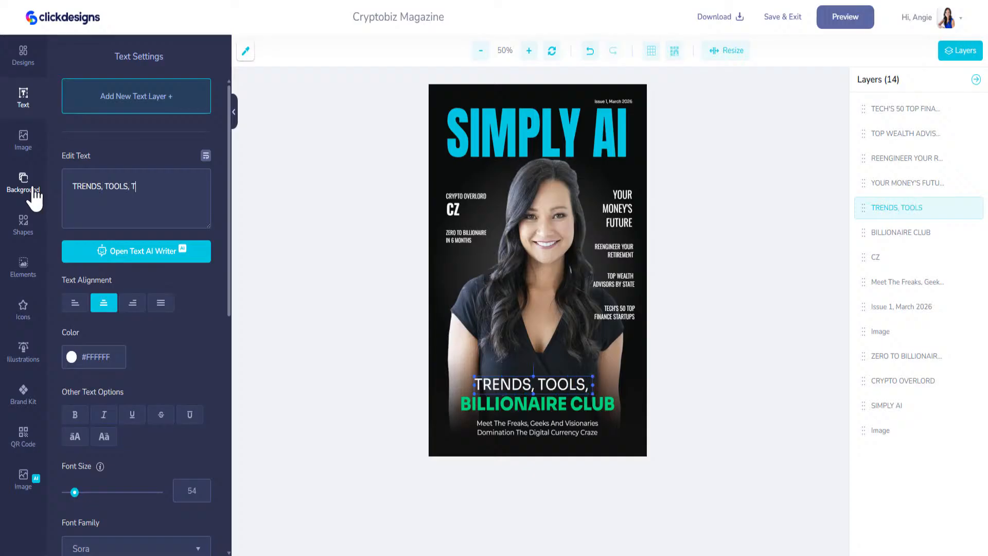
text(ACTICS)
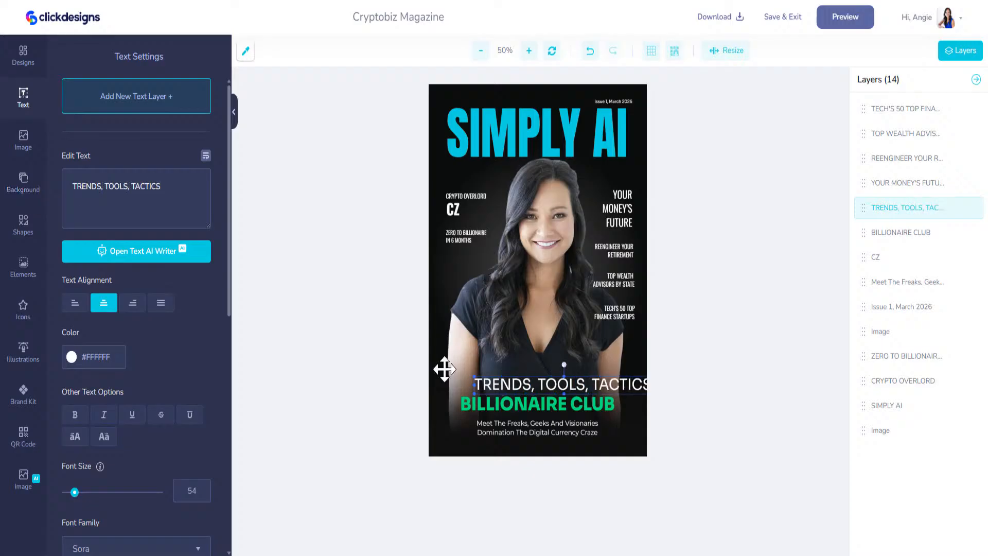
mouse_move(473, 395)
mouse_down()
mouse_move(480, 379)
mouse_move(464, 391)
mouse_up()
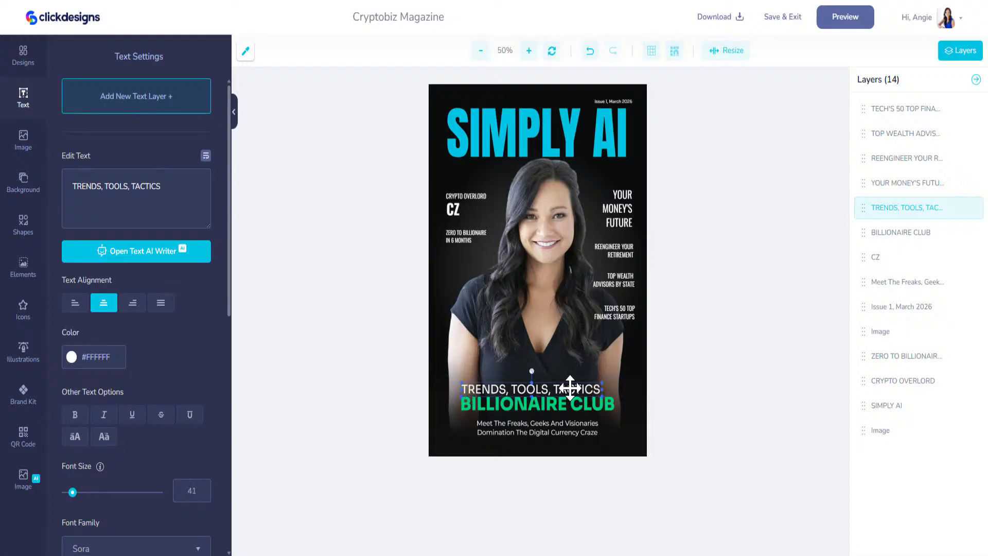
drag(607, 383, 574, 389)
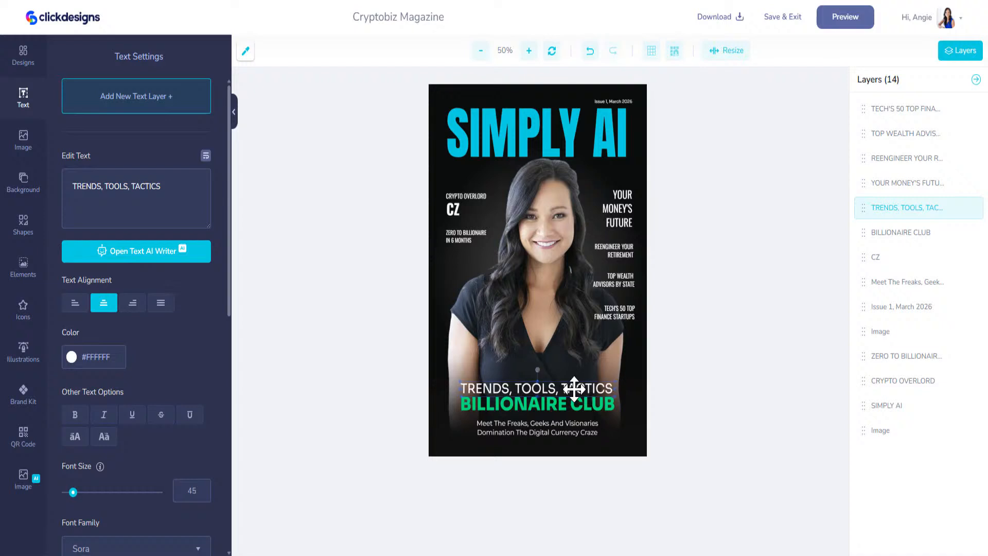
Step: Rewrite the green BILLIONAIRE CLUB headline to read 'AI-POWERED WORLD'
click(569, 404)
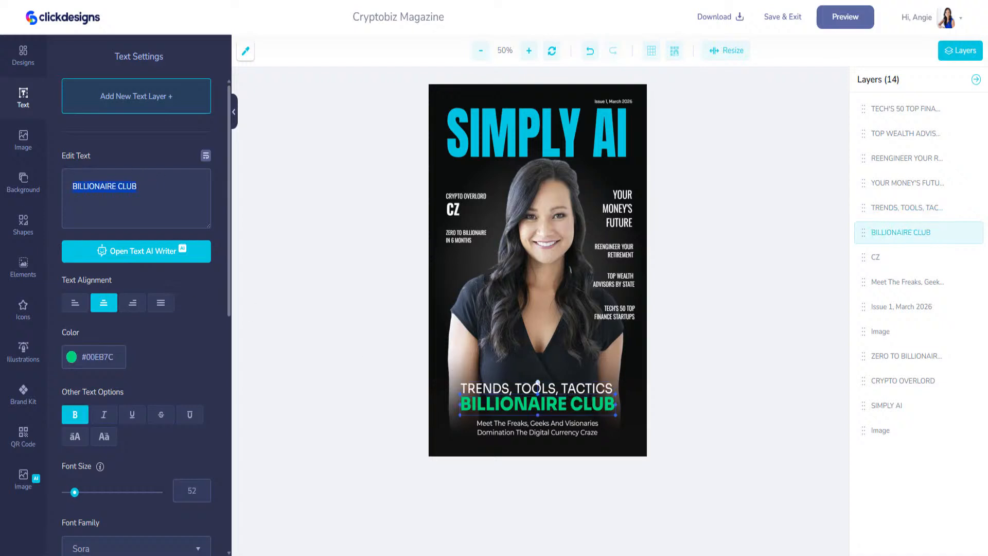
text(SHAPING AI)
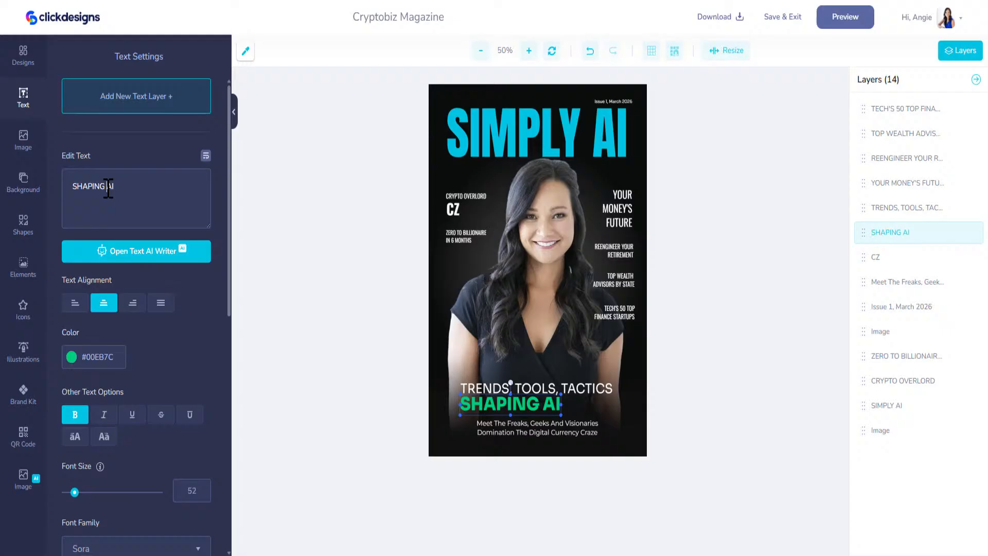
key(BackSpace)
key(BackSpace)
text(THE AI)
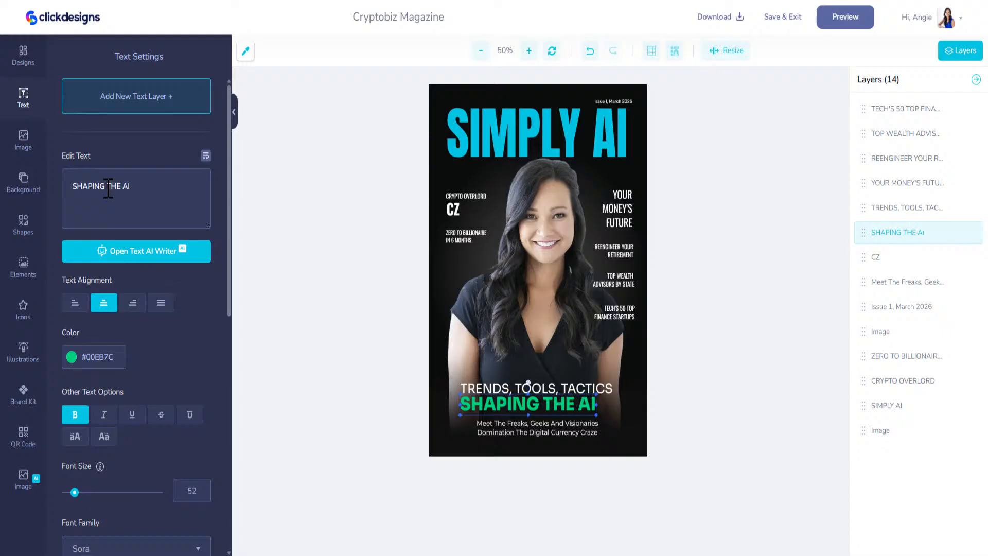
text( WORLD)
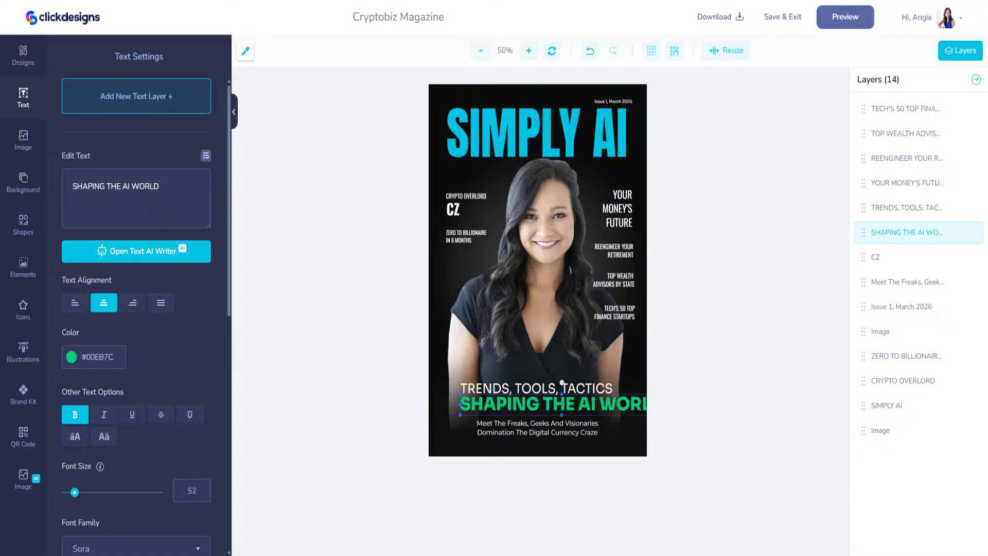
click(241, 1)
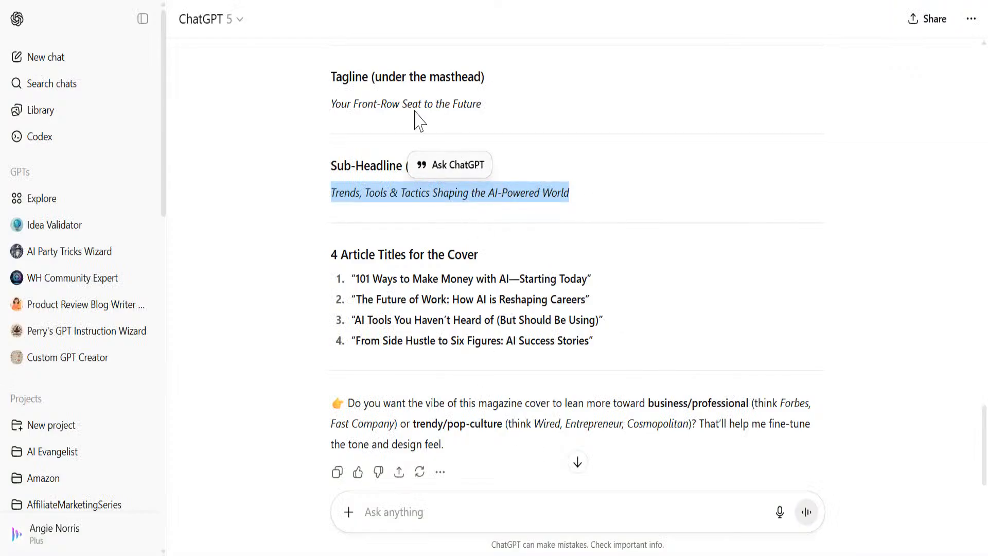
click(319, 1)
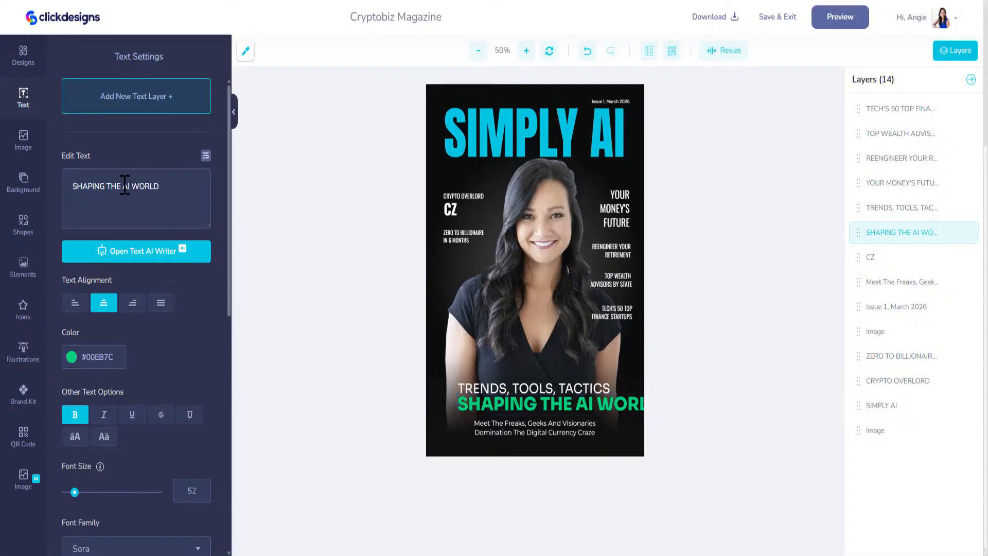
drag(124, 186, 10, 188)
key(BackSpace)
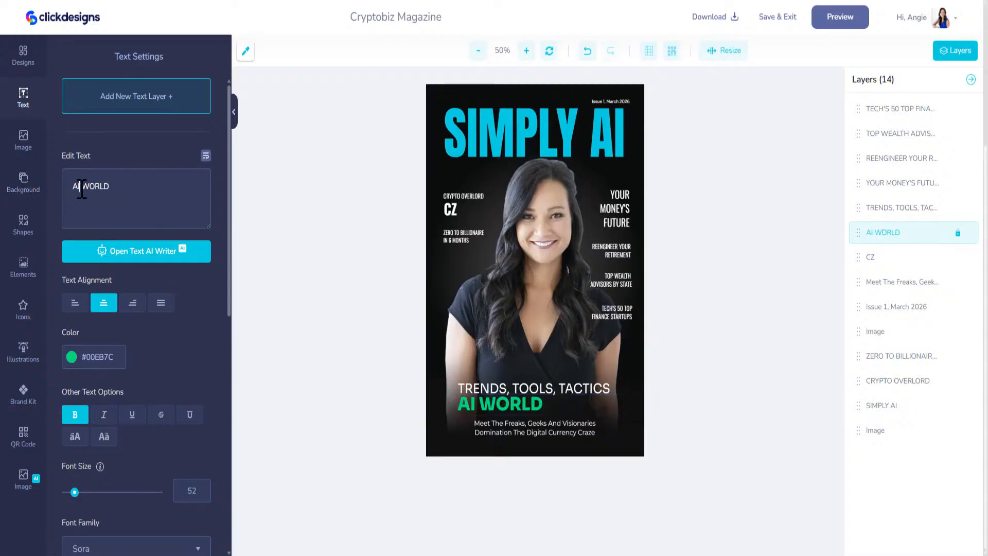
text(-POWERED)
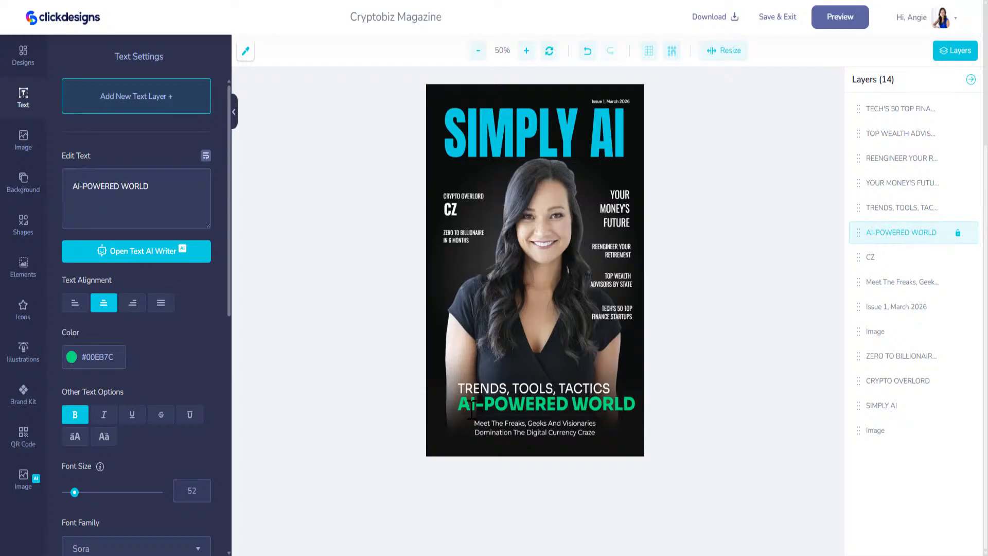
click(509, 388)
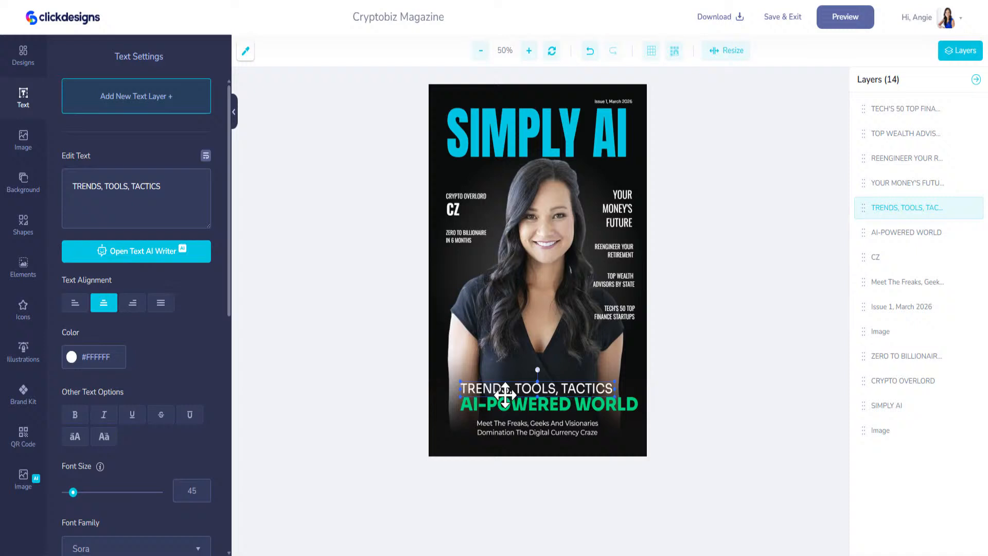
Step: Resize the AI-POWERED WORLD headline to fit on the cover
click(471, 407)
drag(463, 413, 482, 408)
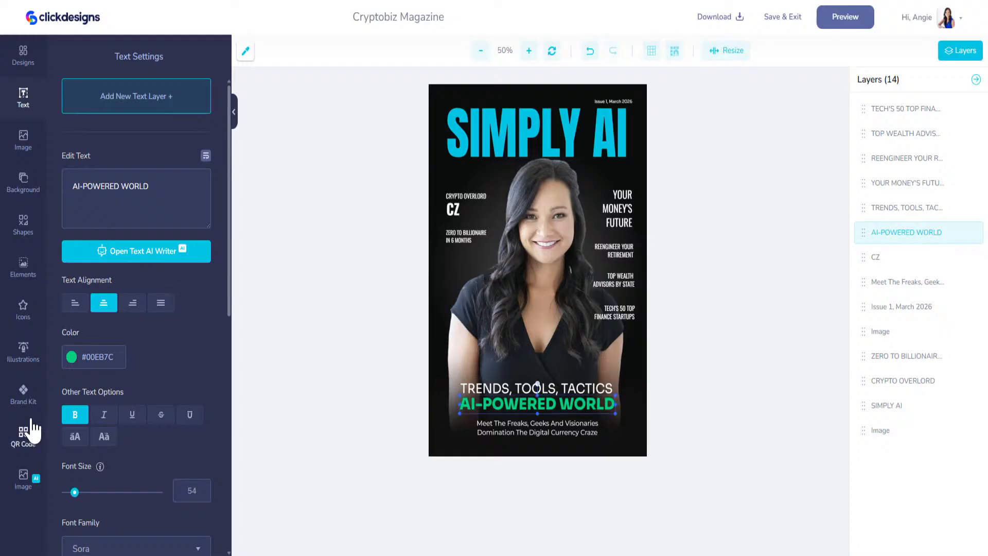
click(26, 393)
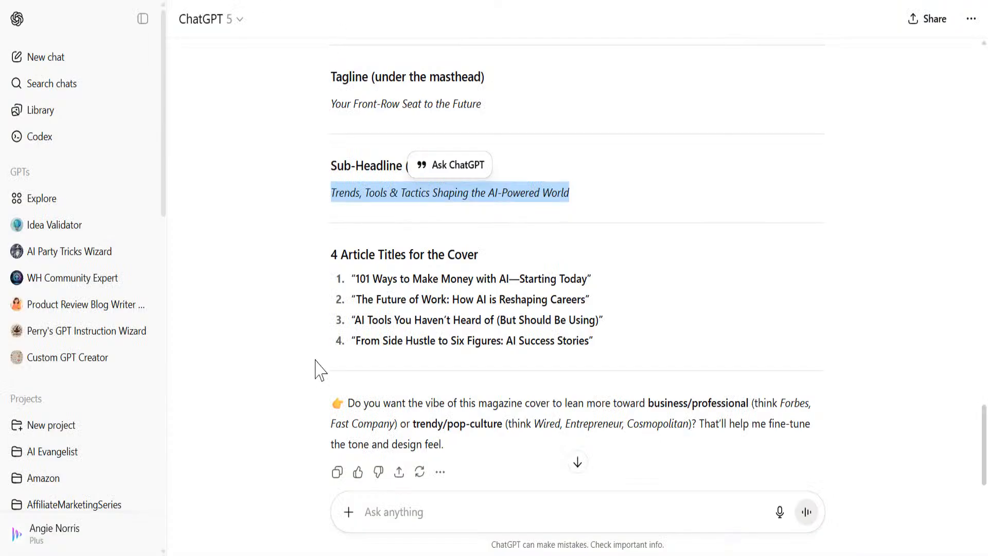
scroll(632, 247, down, 1)
Step: Delete YOUR MONEY'S FUTURE and paste '101 Ways to Make Money with AI—Starting Today' over REENGINEER YOUR RETIREMENT
drag(588, 220, 354, 221)
key(ctrl+c)
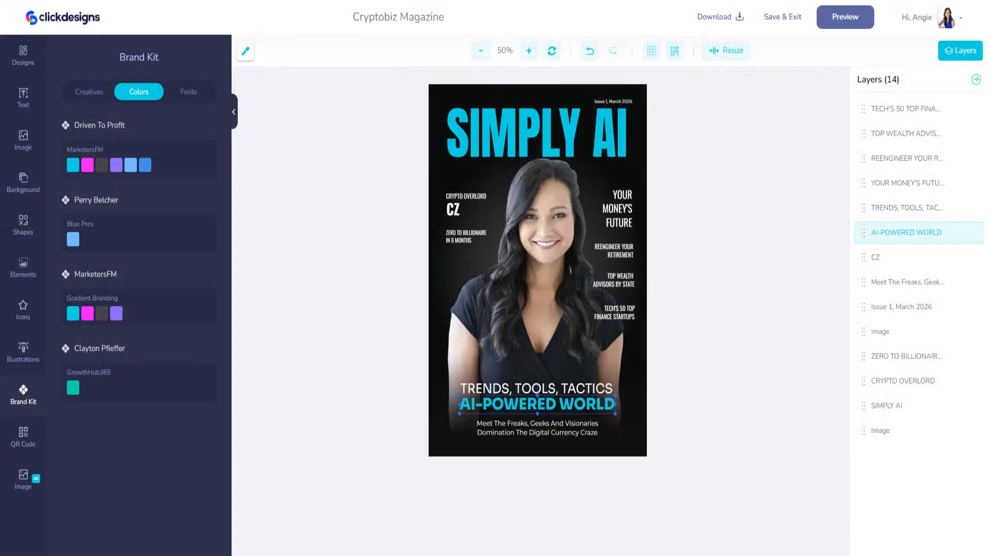
click(618, 251)
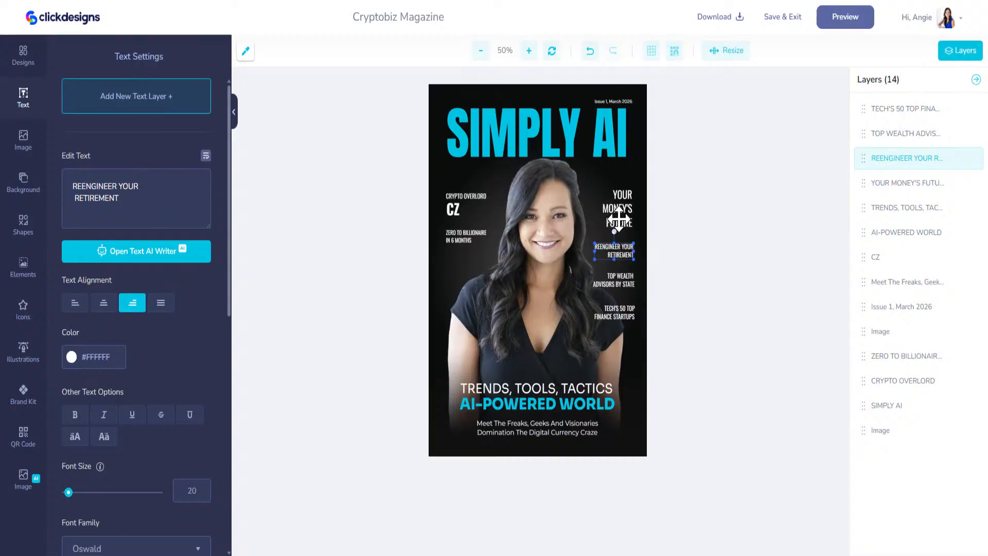
click(618, 219)
key(Delete)
drag(617, 251, 614, 196)
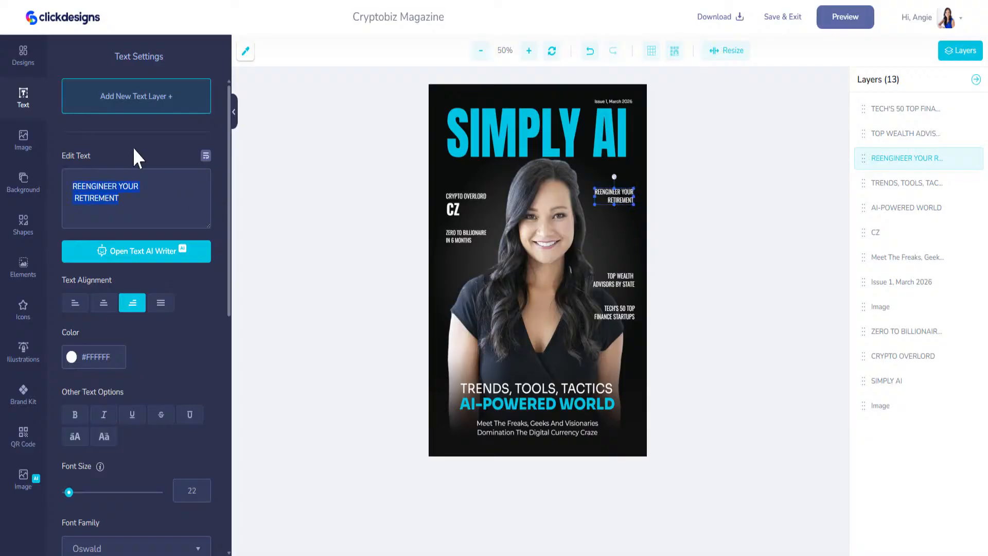
key(ctrl+a)
key(ctrl+v)
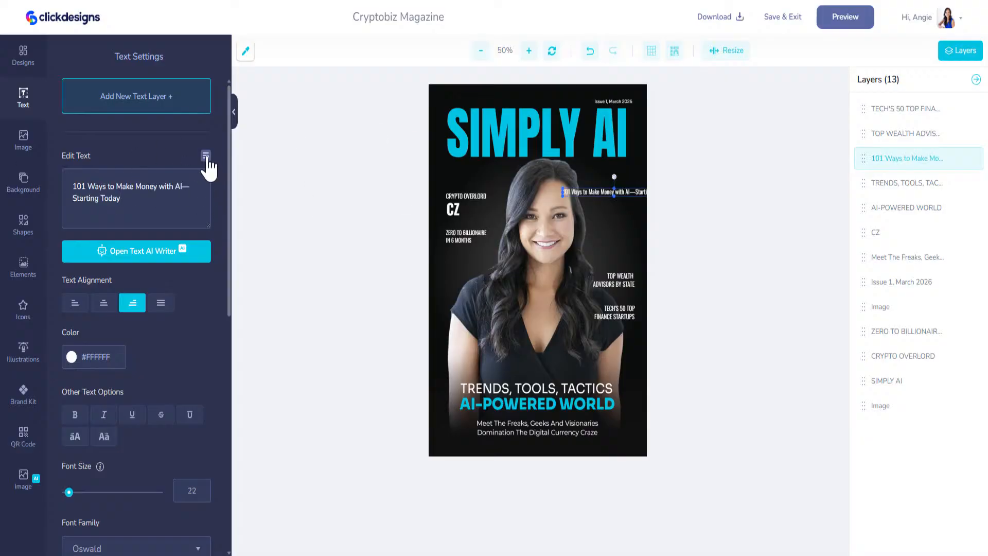
Step: Turn on text wrap and narrow the 101 Ways title so it wraps at the right edge
click(205, 155)
click(206, 155)
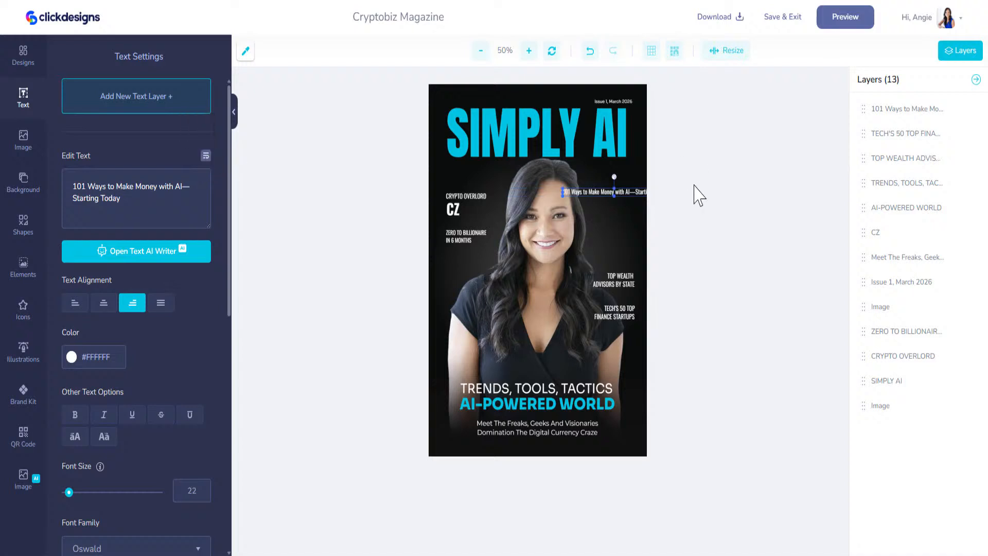
click(574, 199)
mouse_move(574, 199)
mouse_down()
mouse_move(520, 213)
mouse_move(566, 210)
mouse_up()
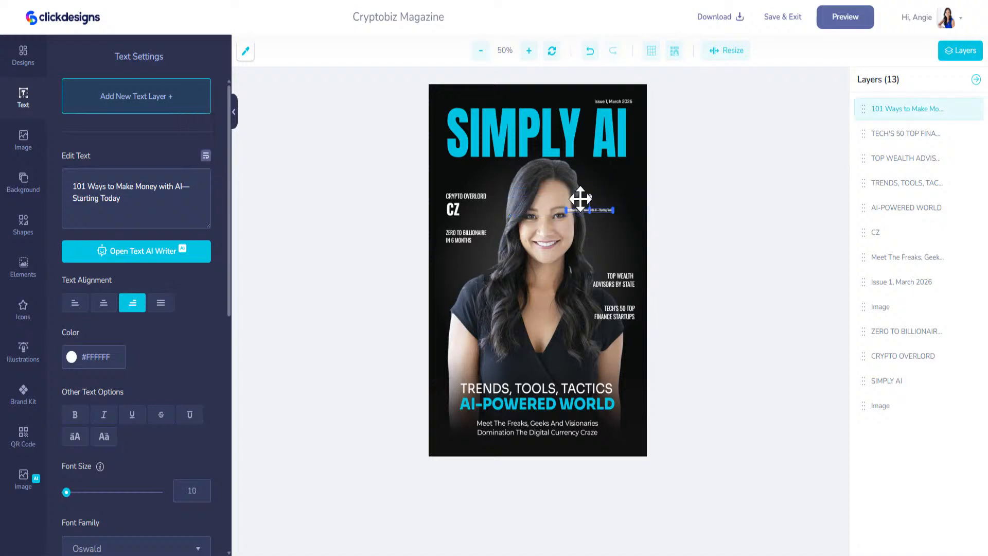
click(590, 50)
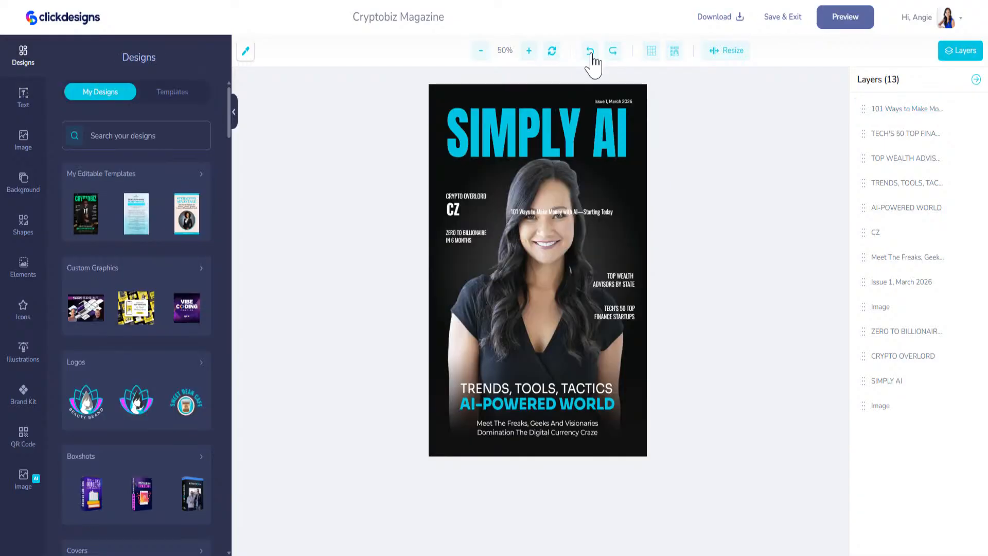
click(551, 213)
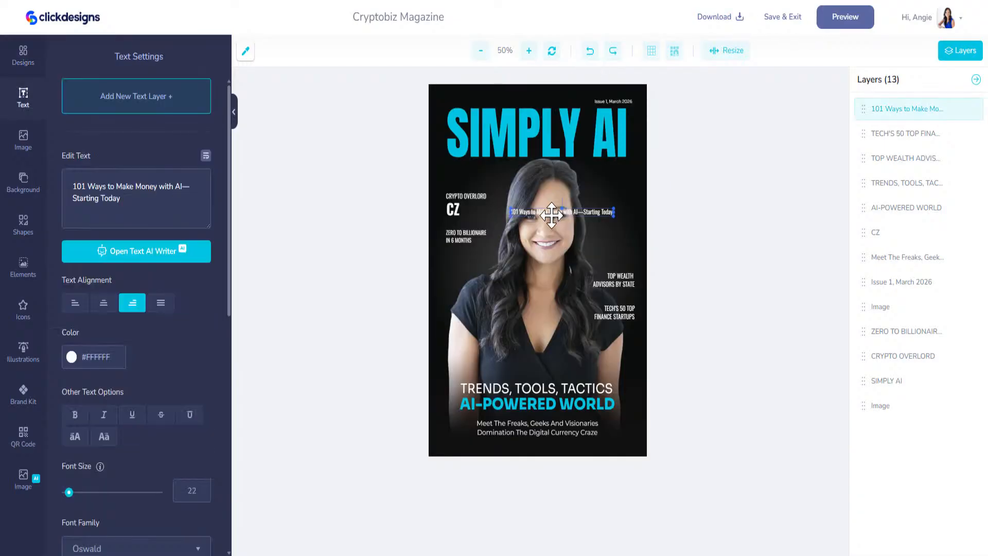
click(206, 155)
drag(452, 211, 619, 203)
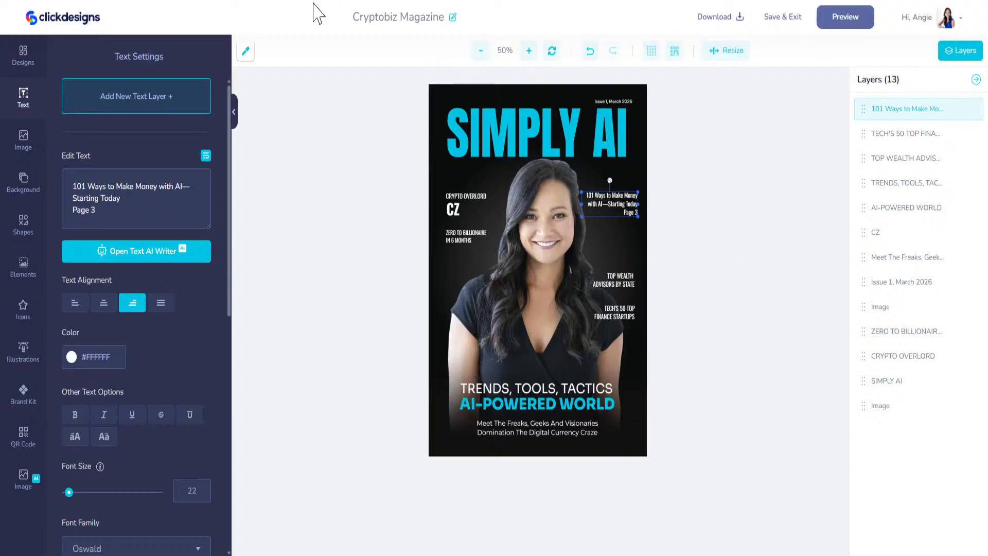
click(198, 1)
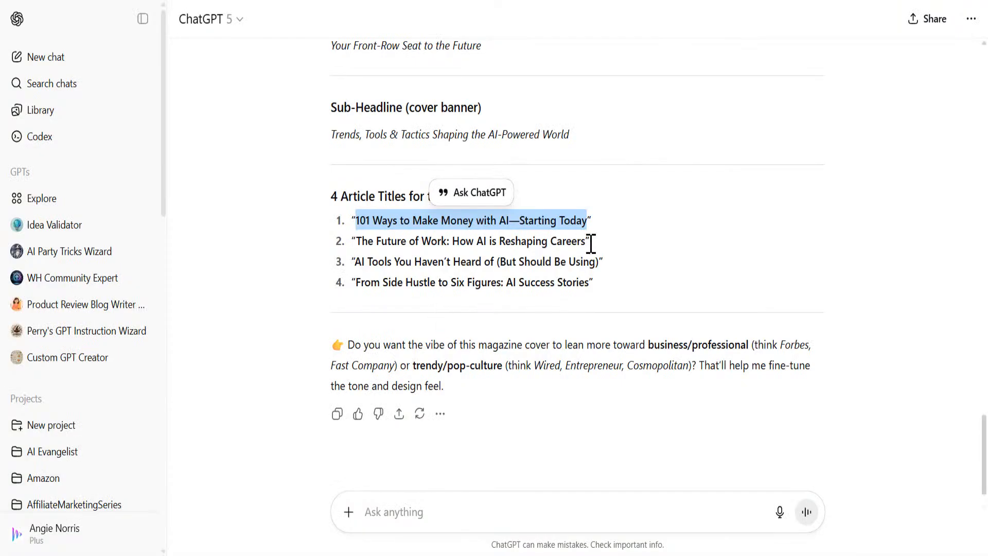
Step: Paste 'The Future of Work: How AI is Reshaping Careers' into a cover line, then delete that extra copy
drag(586, 244, 358, 243)
key(ctrl+c)
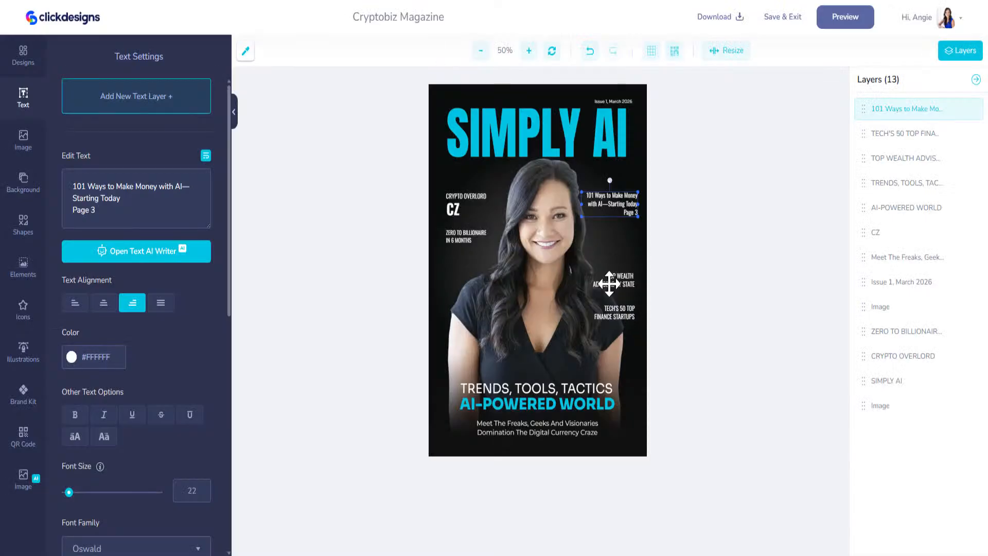
click(613, 281)
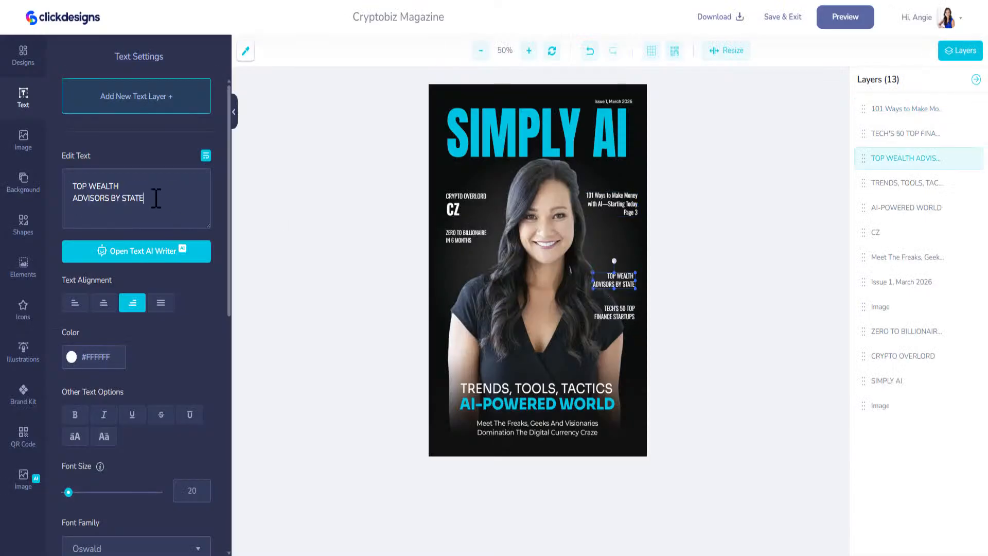
drag(156, 198, 54, 180)
key(ctrl+v)
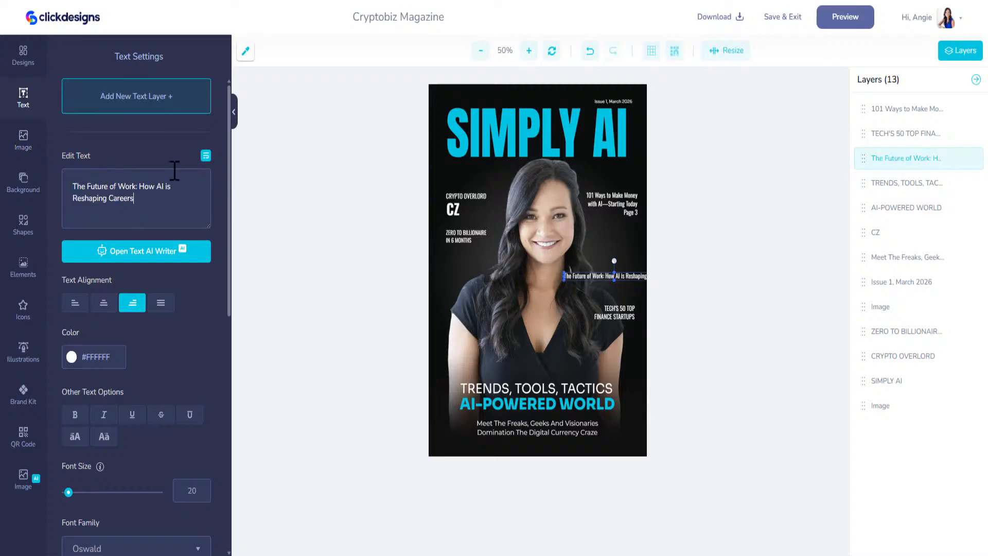
drag(564, 276, 631, 273)
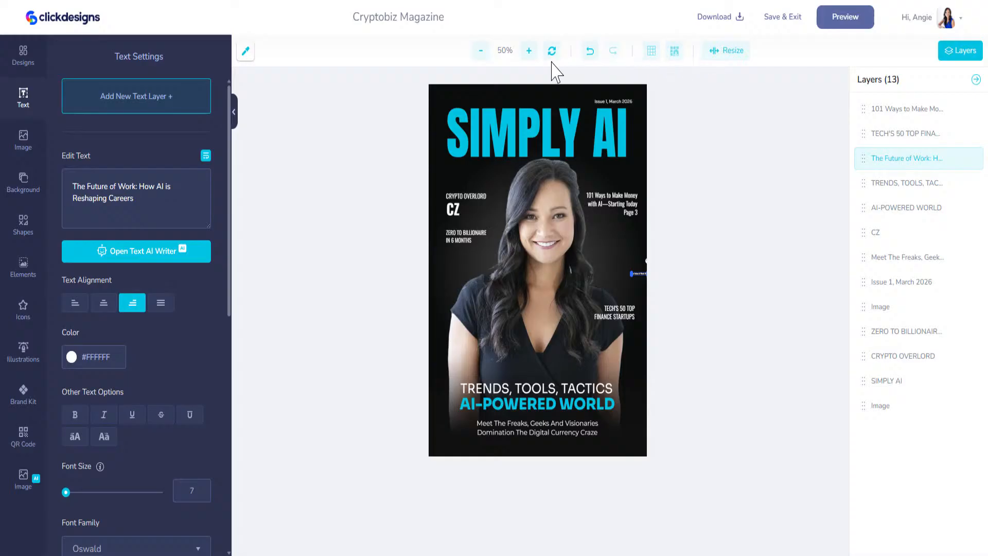
click(589, 52)
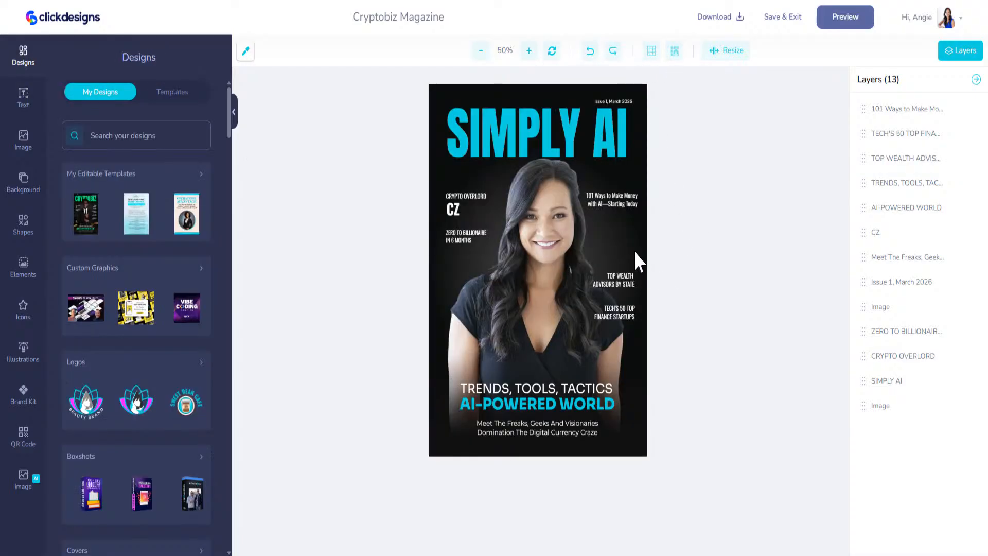
click(589, 51)
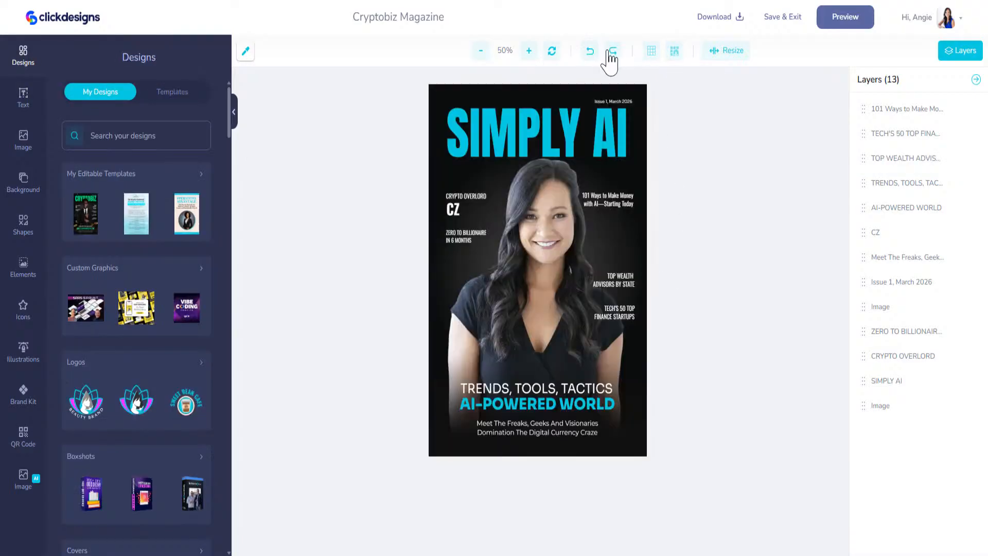
click(610, 51)
click(610, 51)
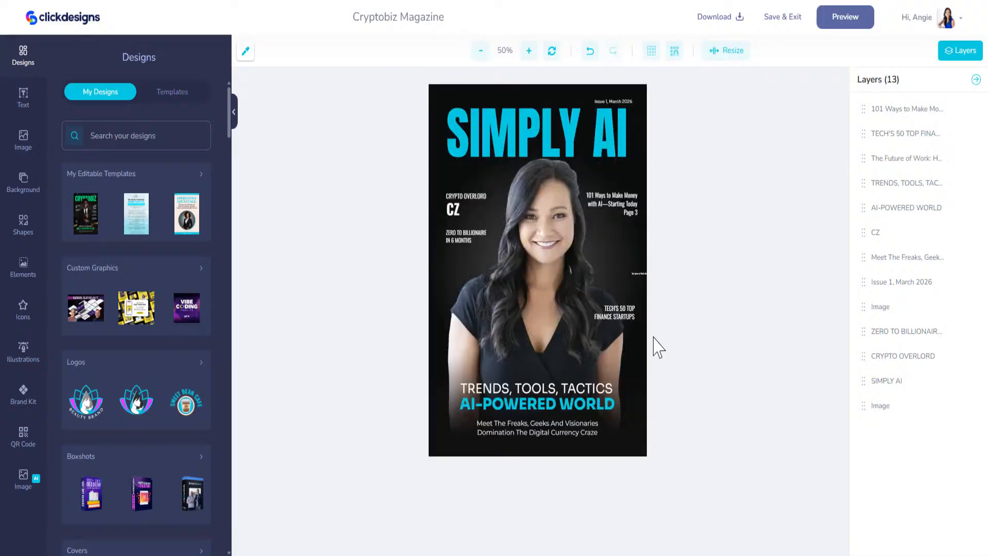
click(636, 273)
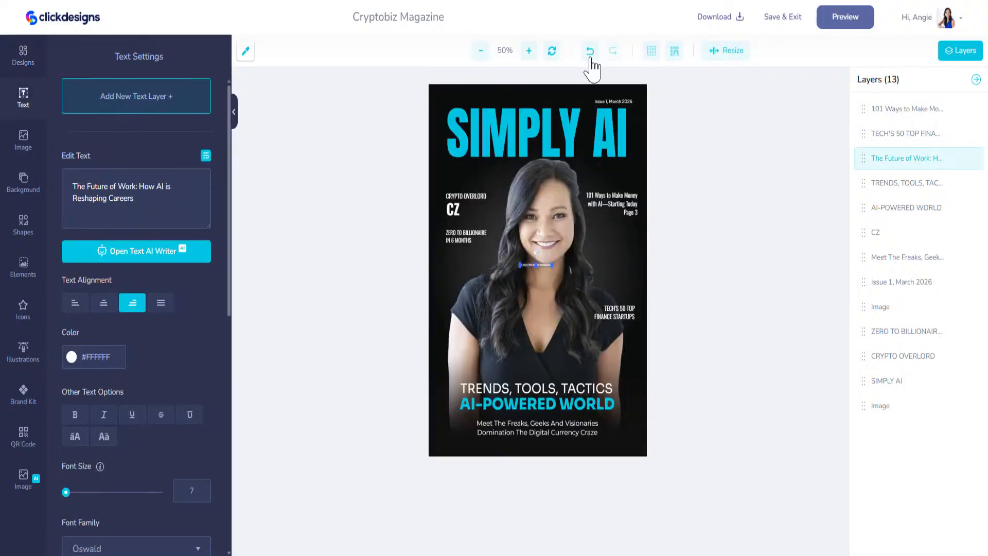
click(590, 55)
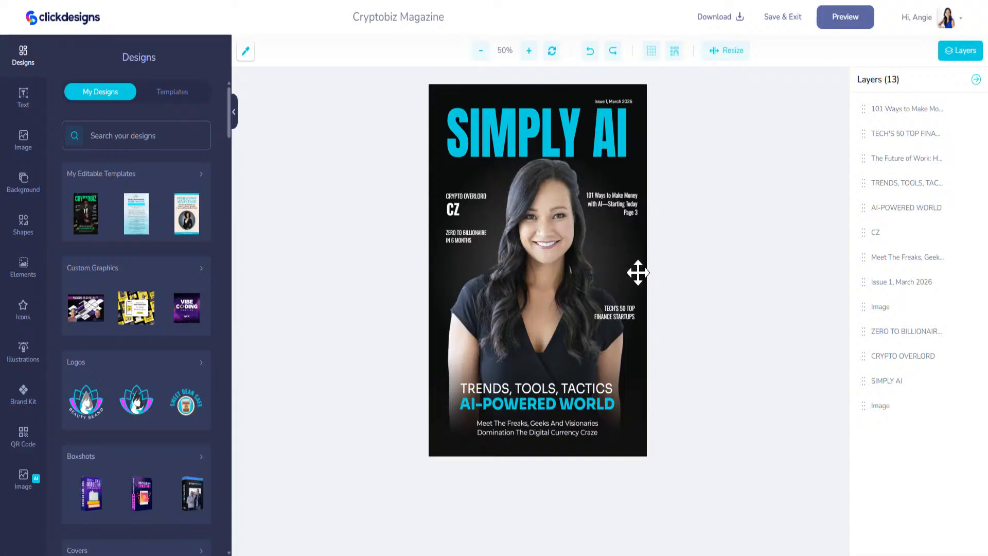
drag(638, 273, 501, 256)
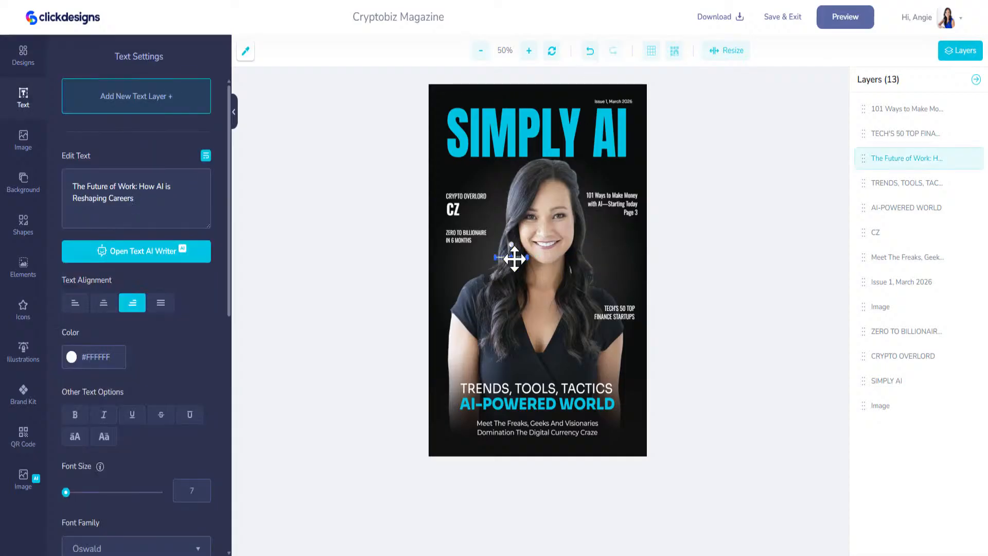
key(Delete)
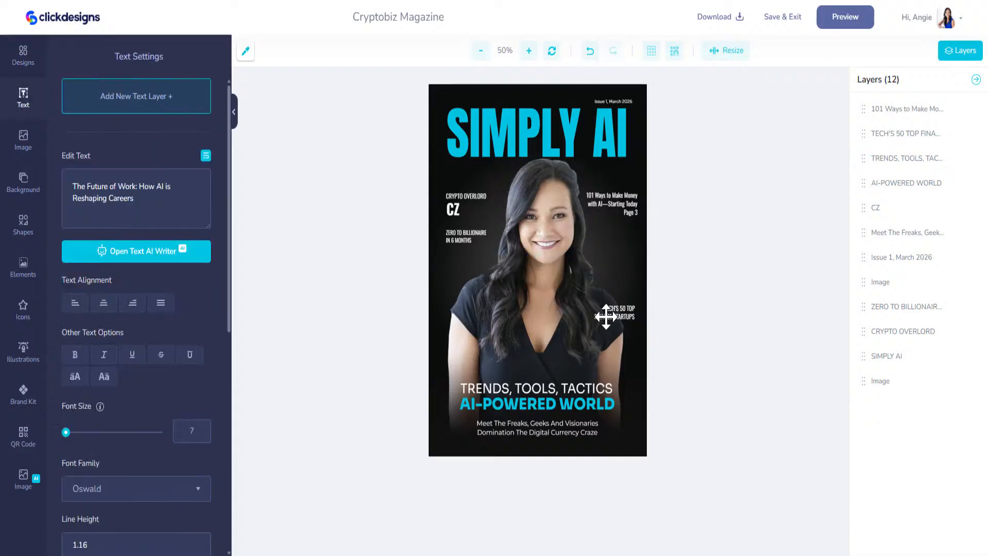
Step: Replace TECH'S 50 TOP FINANCE STARTUPS with the wrapped Future of Work title beneath the face
drag(616, 310, 597, 252)
drag(154, 202, 96, 185)
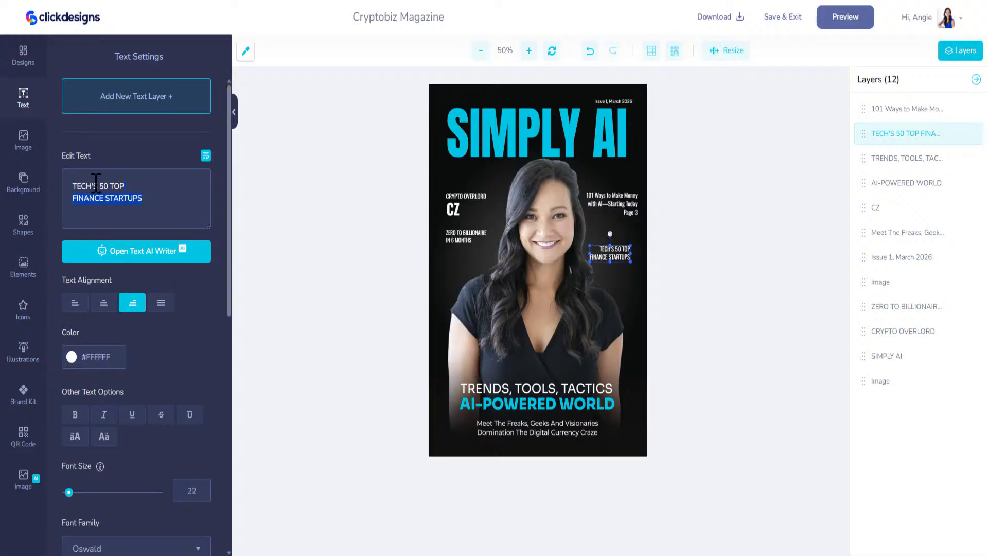
key(ctrl+v)
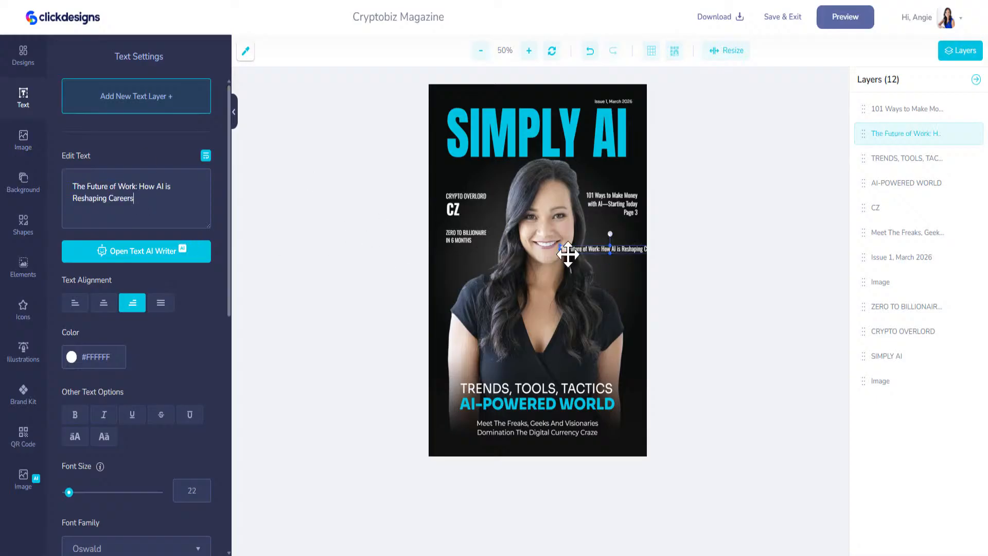
drag(572, 250, 492, 252)
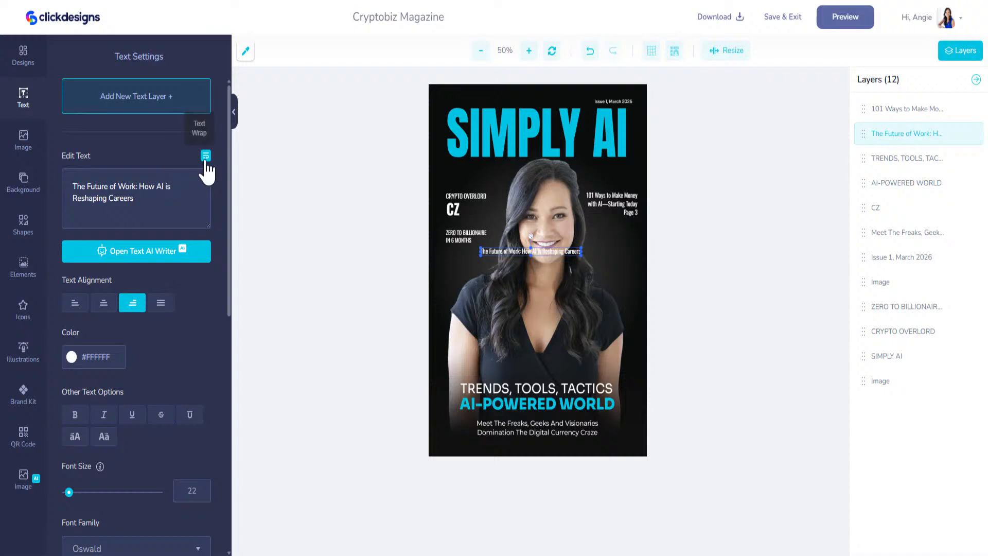
click(205, 156)
click(206, 157)
drag(467, 252, 578, 270)
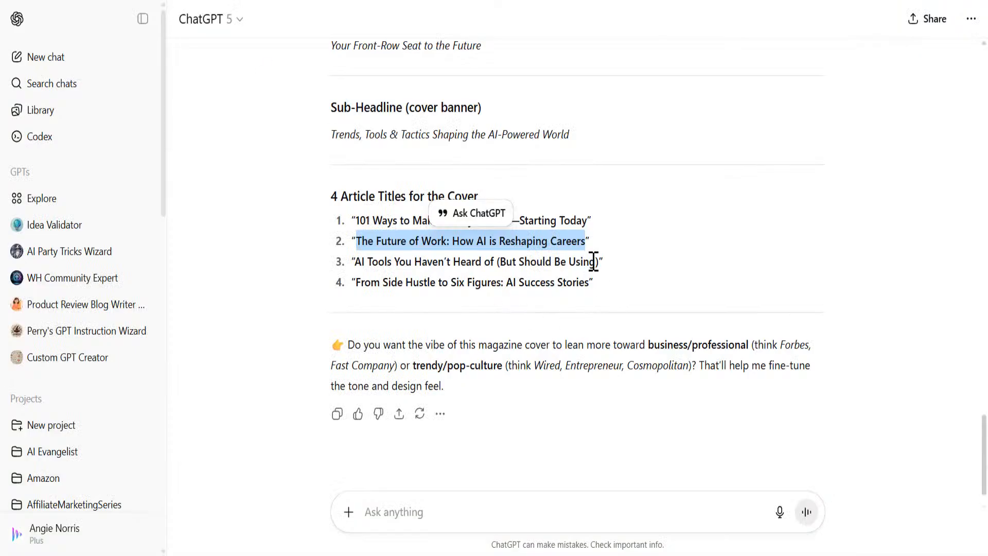
Step: Replace ZERO TO BILLIONAIRE with the third, AI Tools article title, wrapped to three lines
mouse_move(601, 265)
mouse_down()
mouse_move(357, 260)
mouse_move(597, 266)
mouse_up()
click(359, 260)
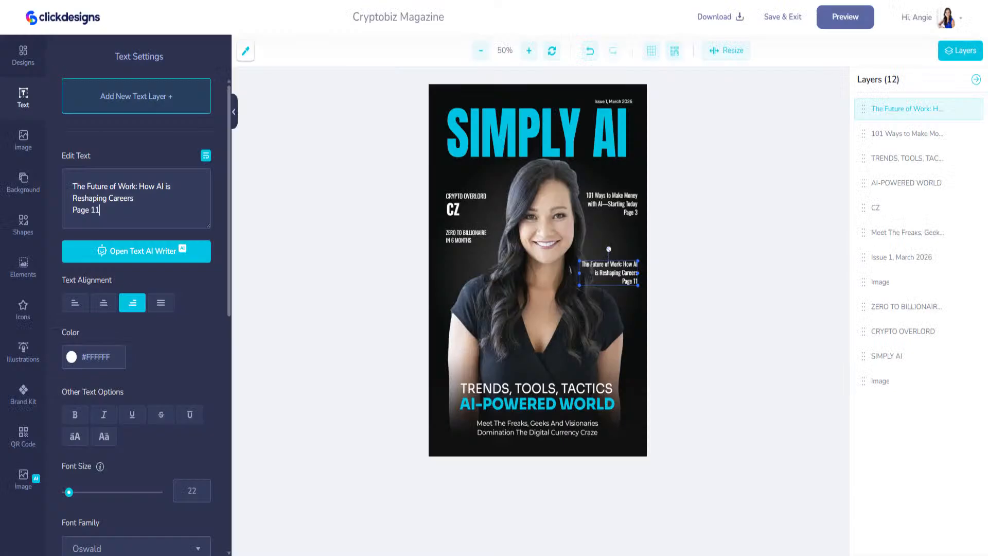
click(458, 235)
drag(138, 201, 23, 180)
click(123, 191)
text(AI Tools You Haven't Heard of (But Should Be Using))
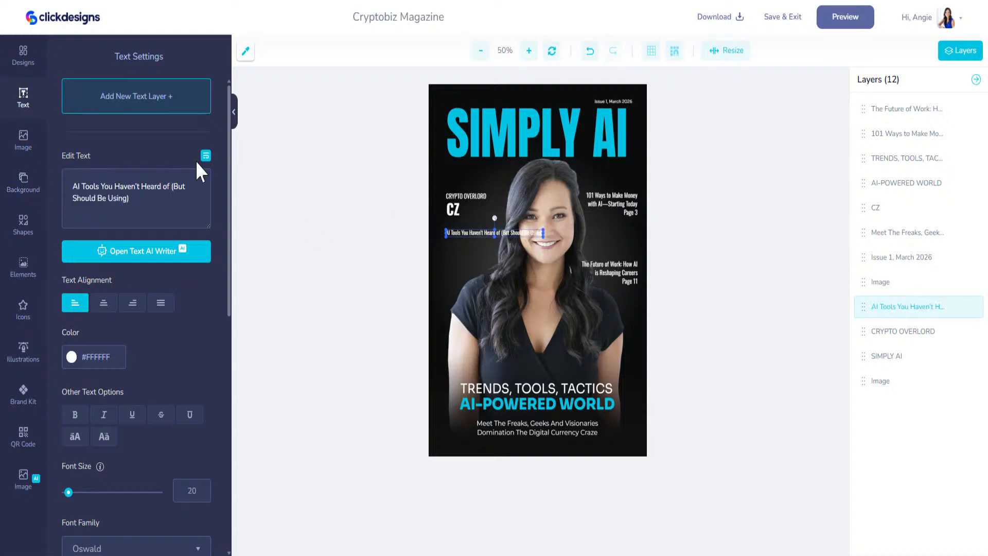
click(205, 156)
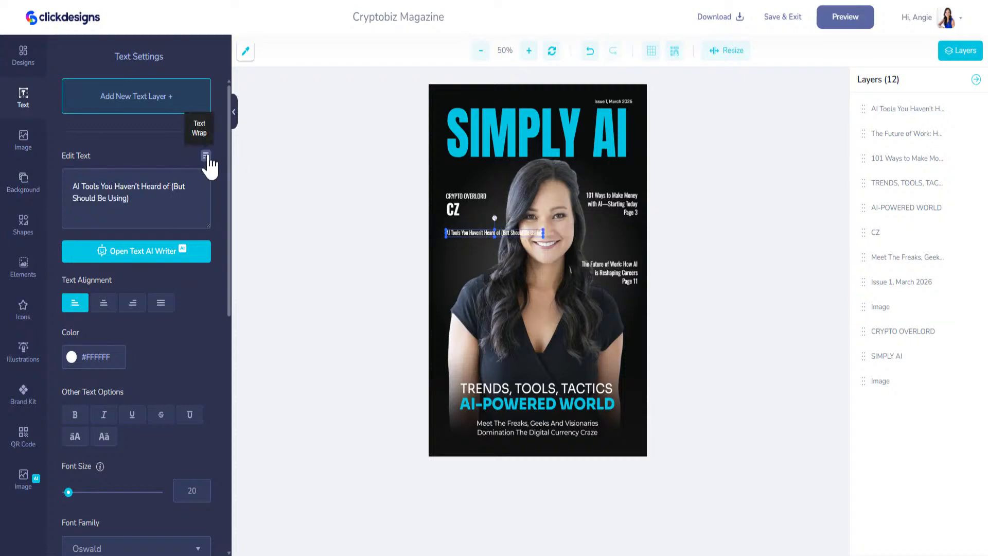
click(206, 156)
drag(445, 233, 481, 253)
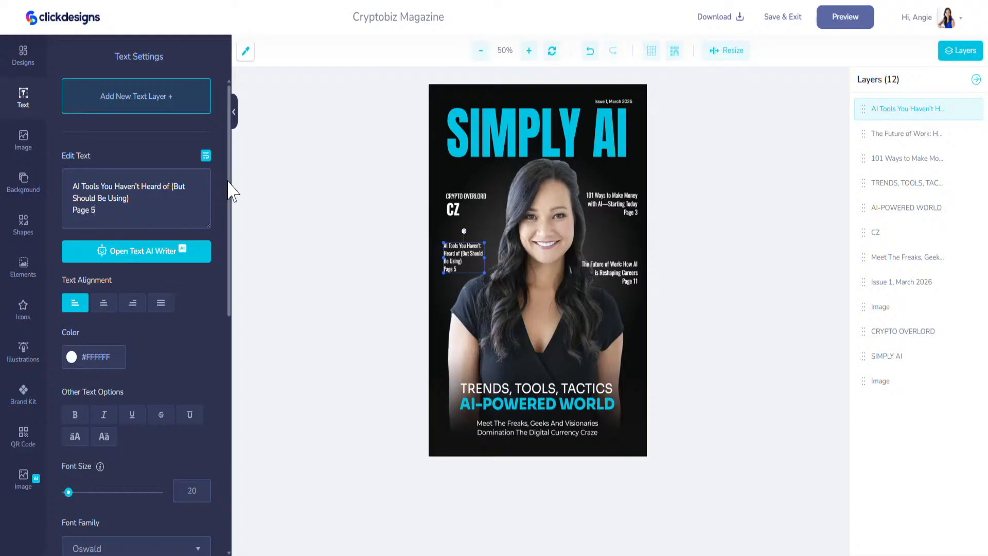
Step: Delete the CZ and CRYPTO OVERLORD text and move the AI Tools title up
click(452, 208)
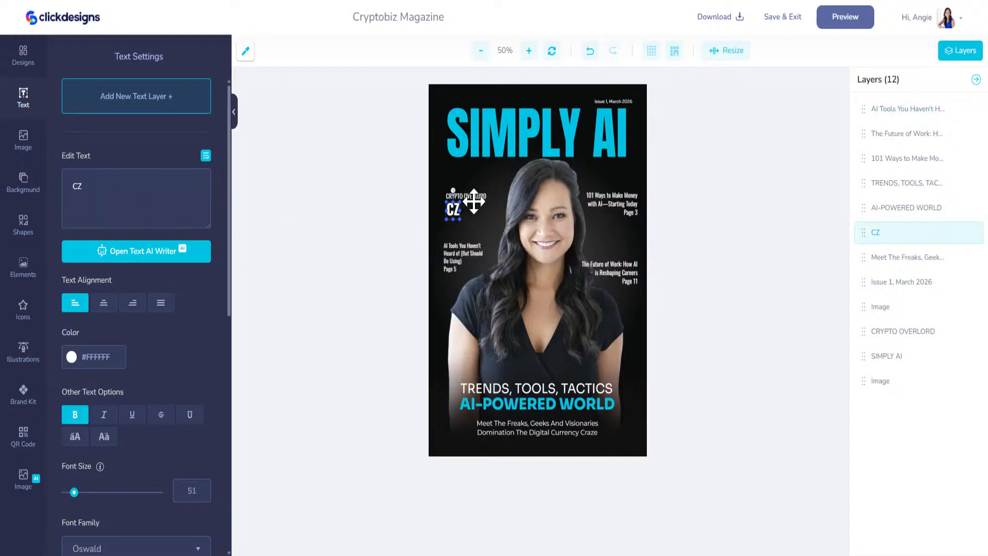
key(Delete)
click(473, 199)
key(Delete)
drag(466, 252, 466, 203)
Step: Duplicate the AI Tools title lower down and paste the fourth, From Side Hustle title into it
scroll(206, 424, down, 5)
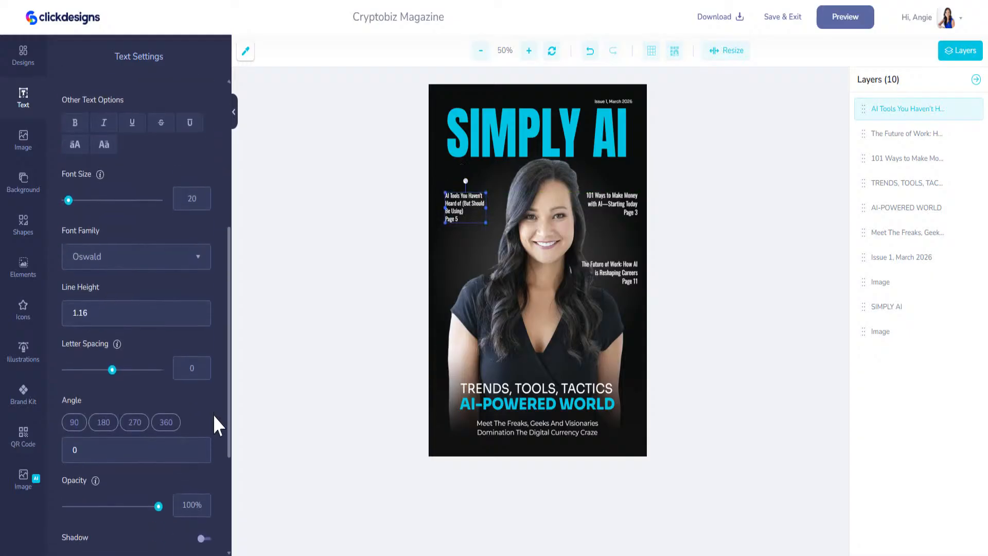
scroll(194, 515, down, 3)
click(190, 464)
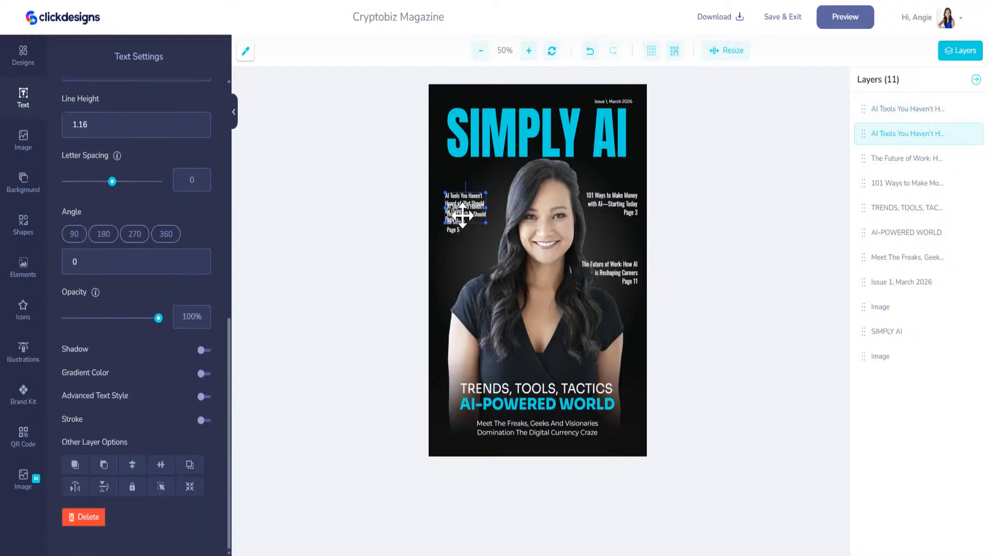
drag(465, 214, 461, 261)
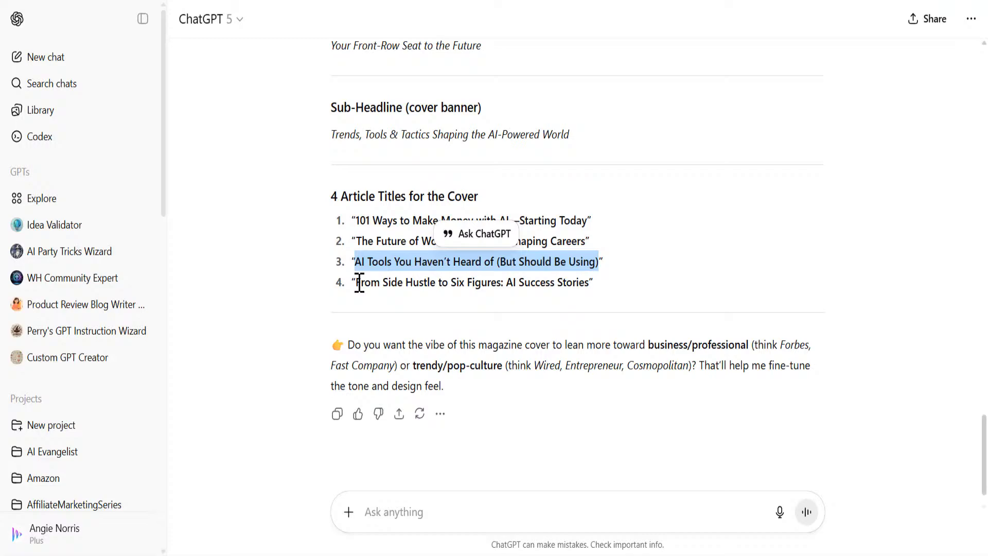
drag(359, 282, 588, 282)
key(ctrl+c)
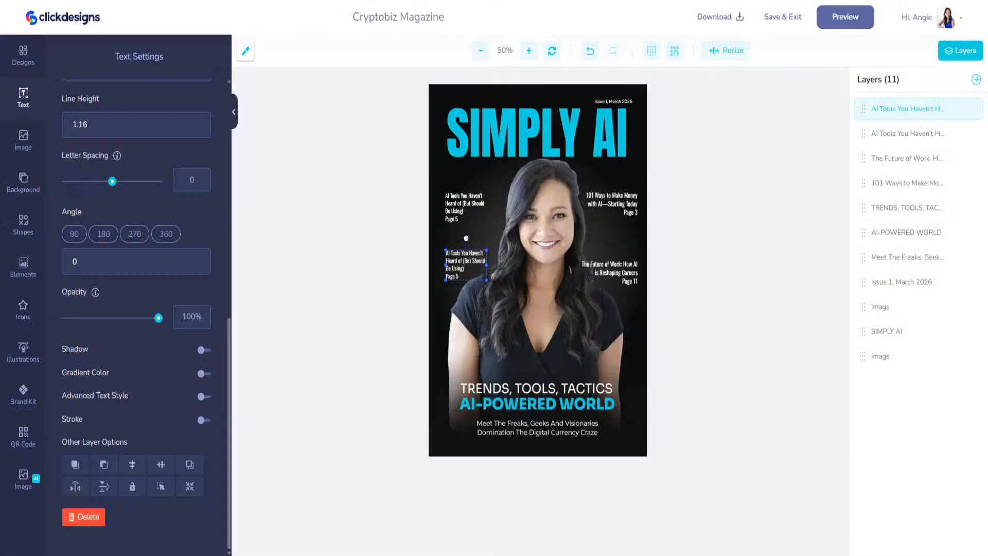
scroll(147, 266, up, 9)
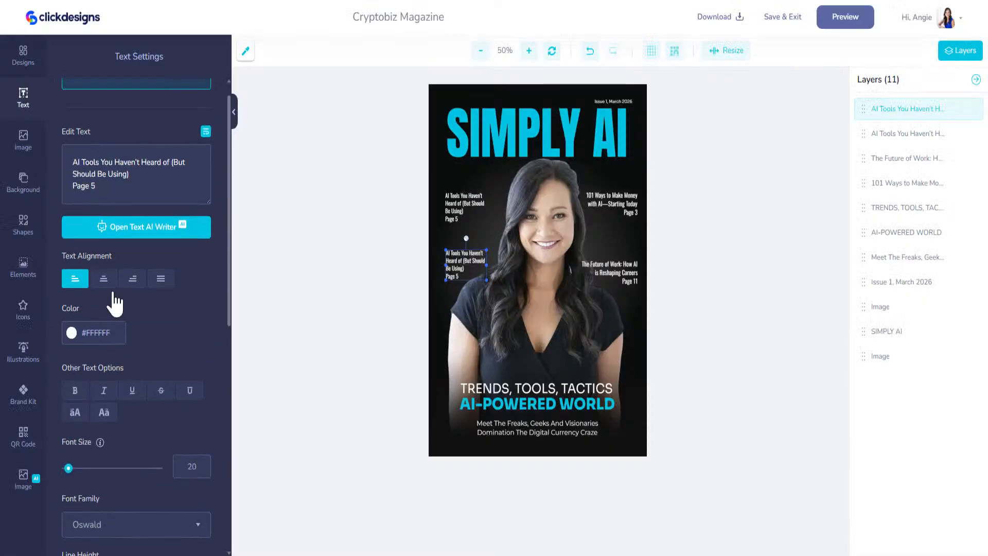
drag(131, 204, 36, 154)
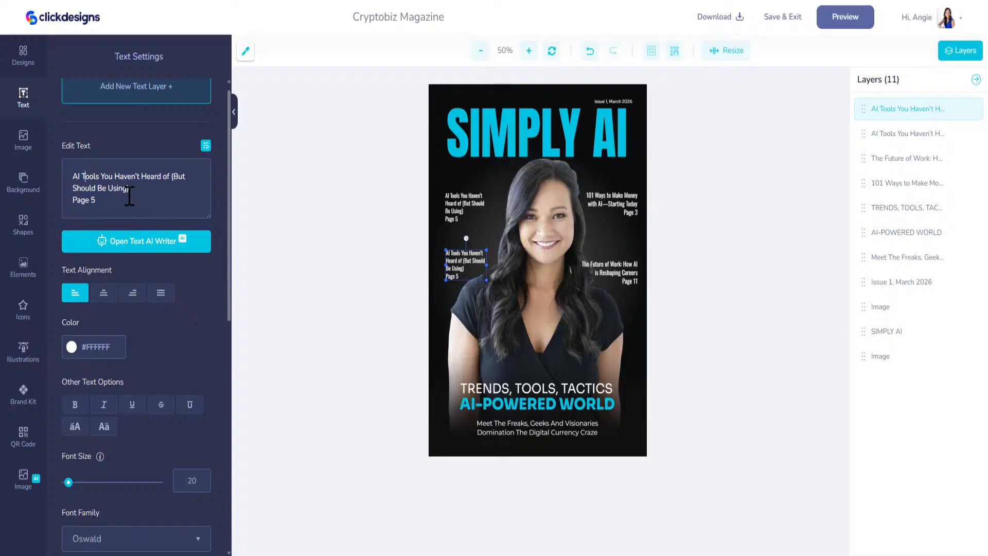
drag(130, 195, 71, 176)
key(ctrl+v)
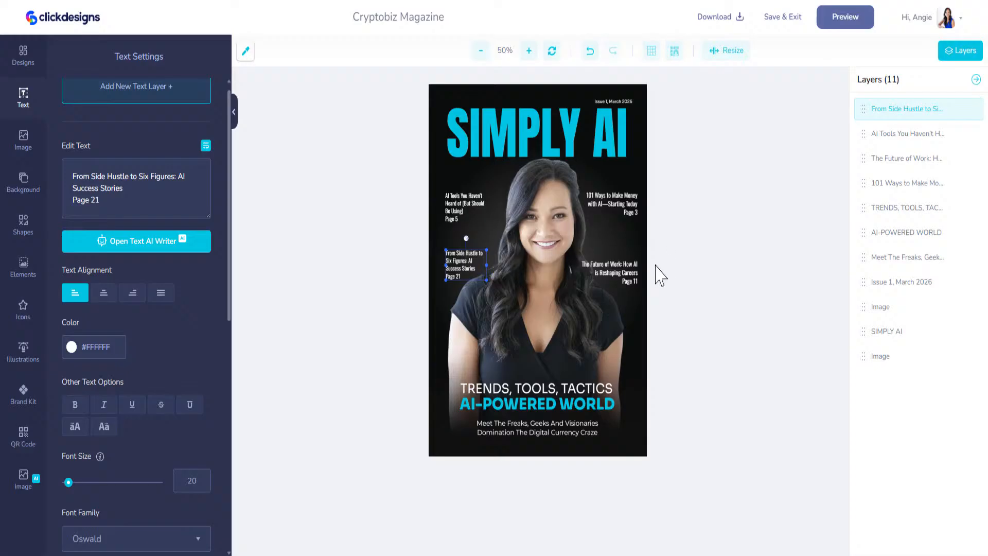
click(628, 271)
Step: Narrow The Future of Work title to three lines, then ask ChatGPT for a closing sentence and copy it
drag(577, 274, 627, 266)
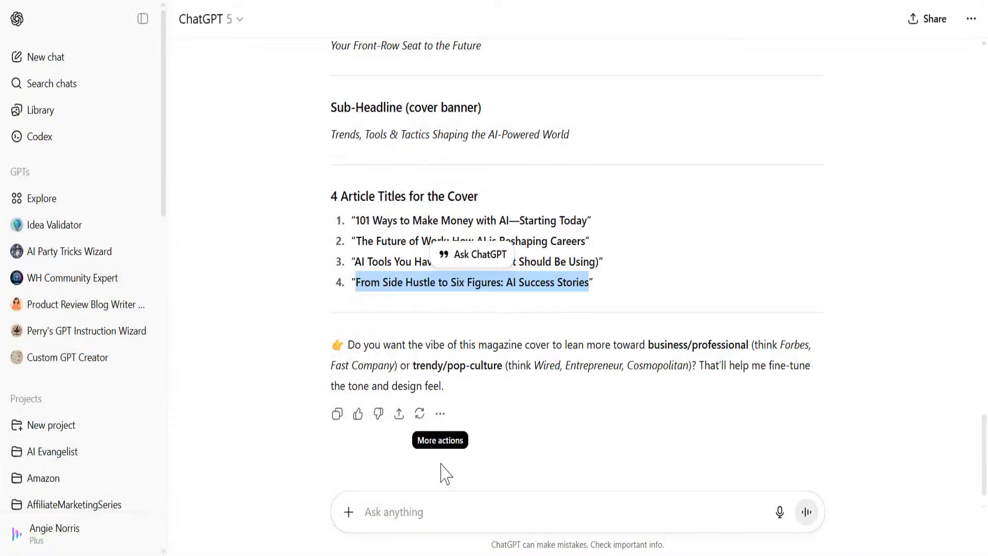
click(425, 521)
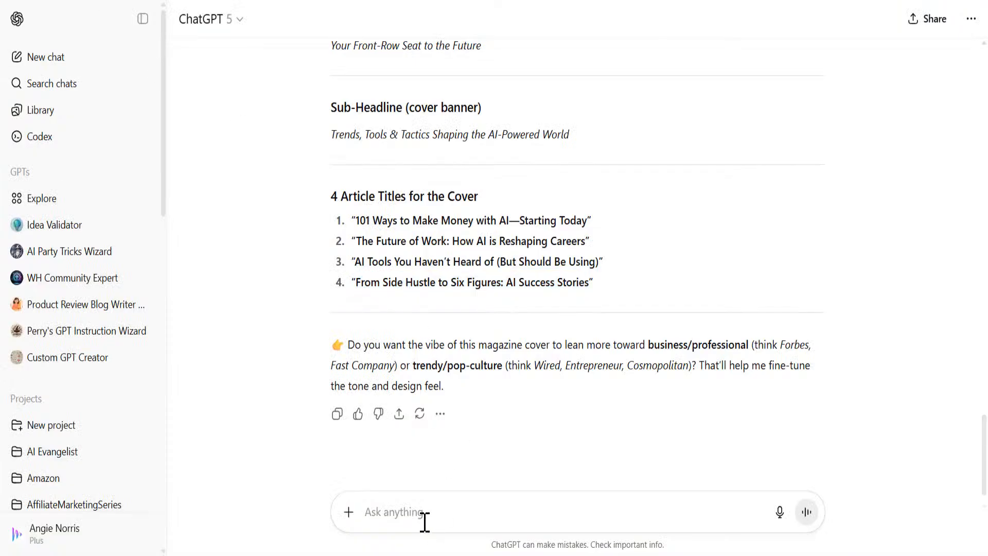
text(We need o)
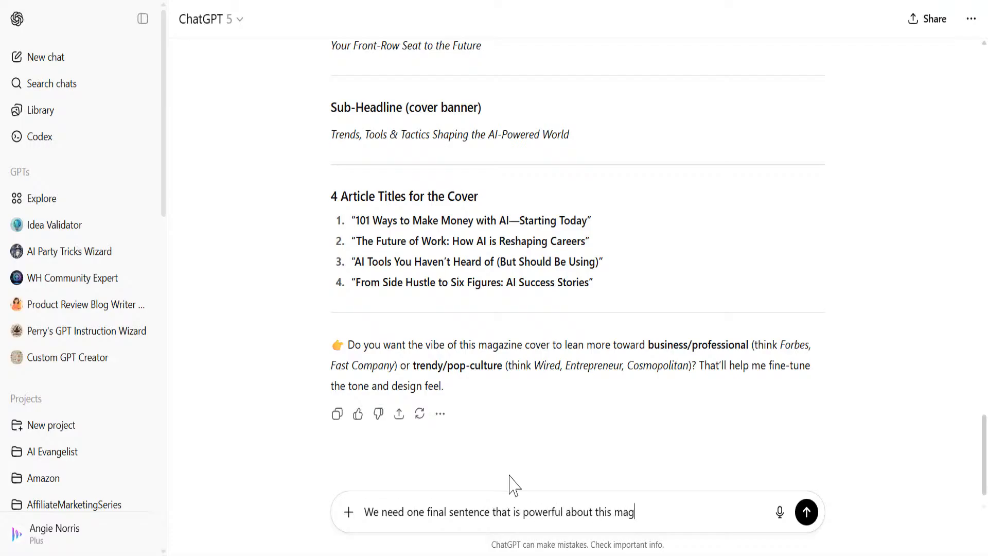
text(ne)
key(Return)
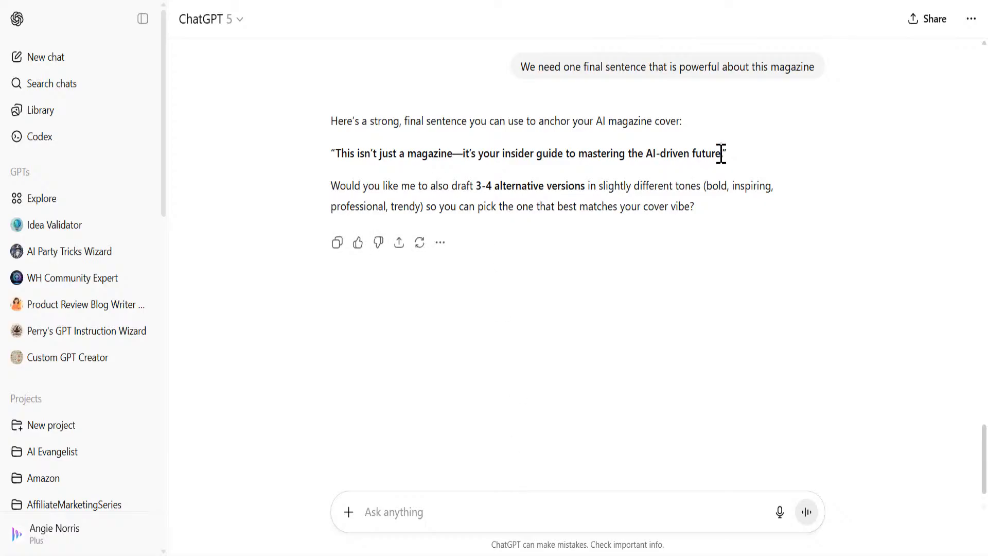
drag(722, 154, 336, 152)
key(ctrl+c)
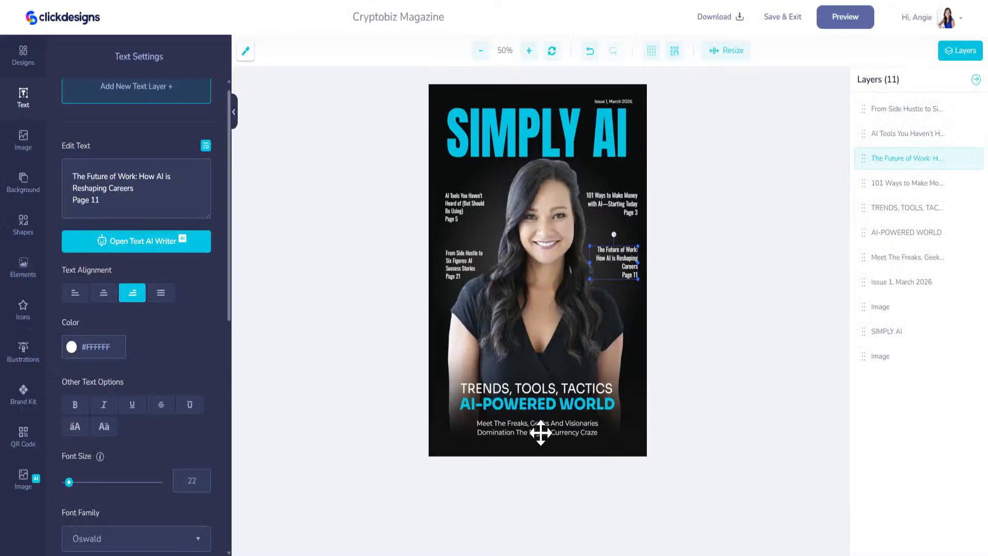
Step: Replace the Meet The Freaks caption with the closing tagline, wrapped onto two lines
click(538, 429)
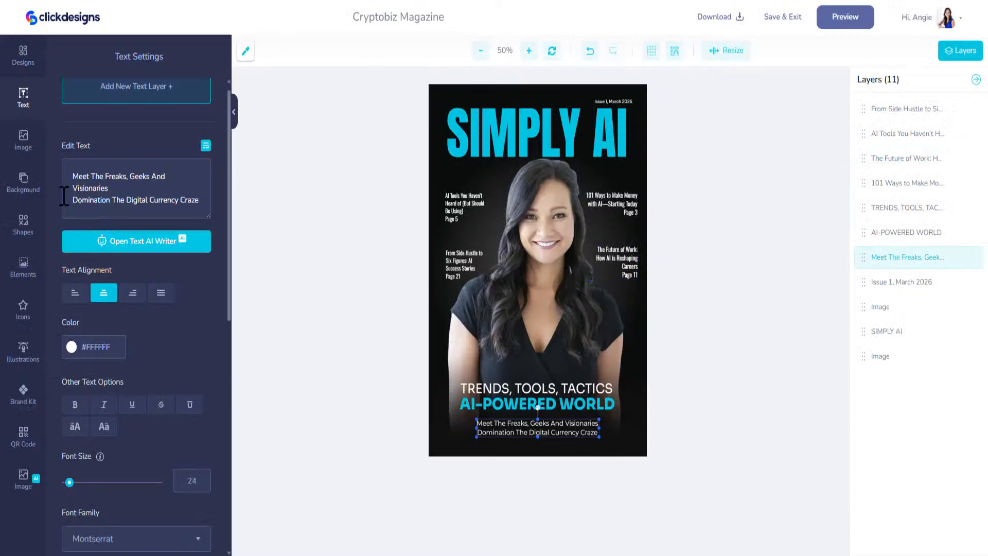
drag(199, 202, 65, 157)
key(ctrl+v)
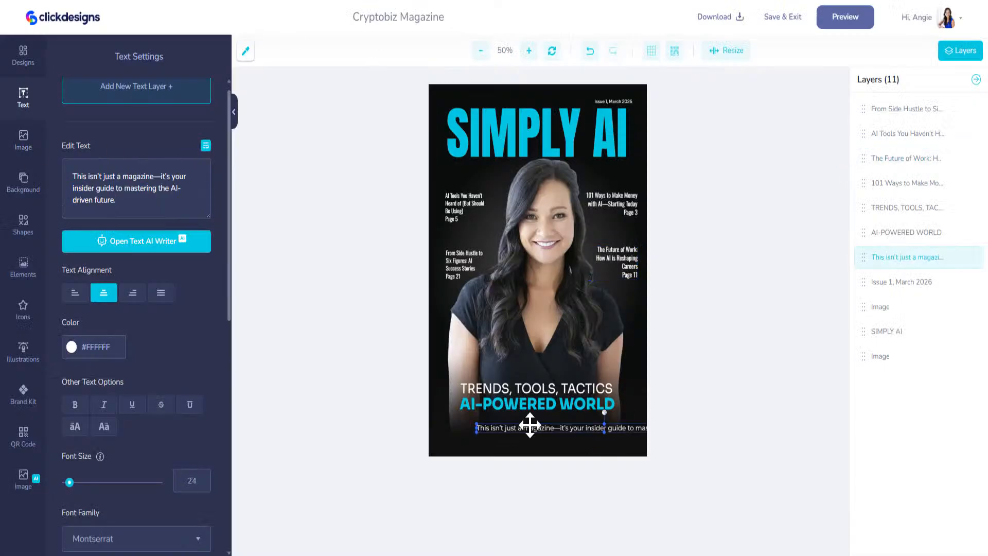
click(206, 145)
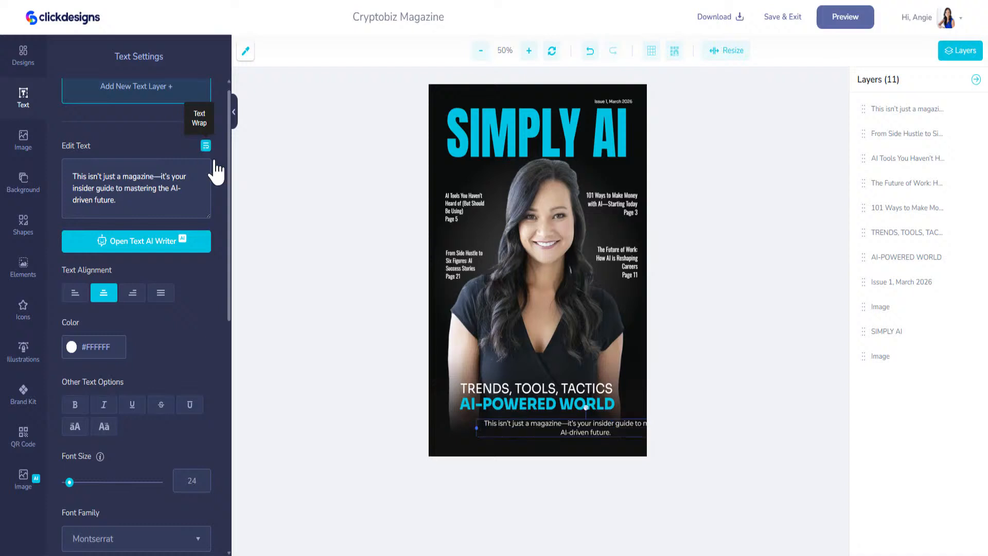
Step: Resize and position the tagline under AI-POWERED WORLD, then preview the cover mockup
mouse_move(470, 430)
mouse_down()
mouse_move(530, 430)
mouse_move(484, 431)
mouse_up()
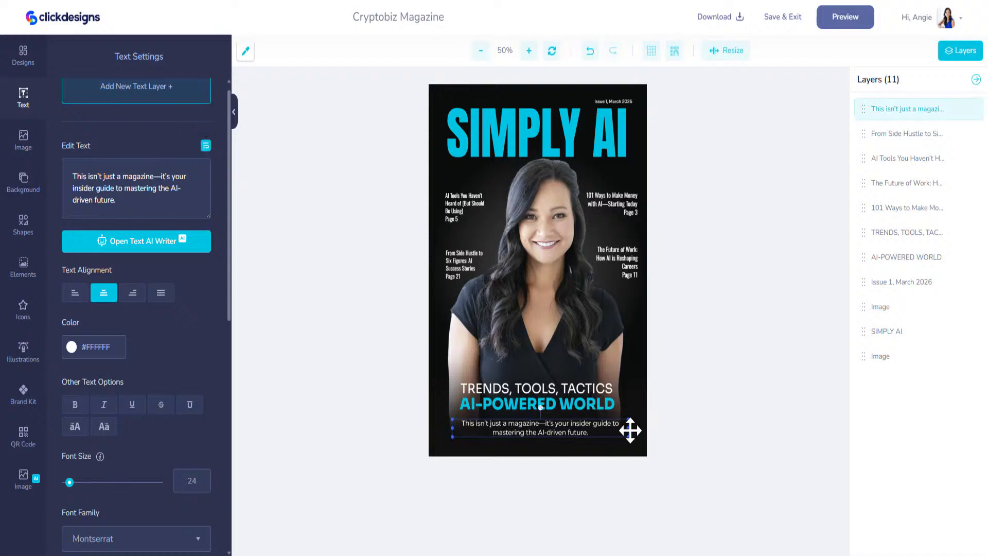
drag(629, 421, 598, 435)
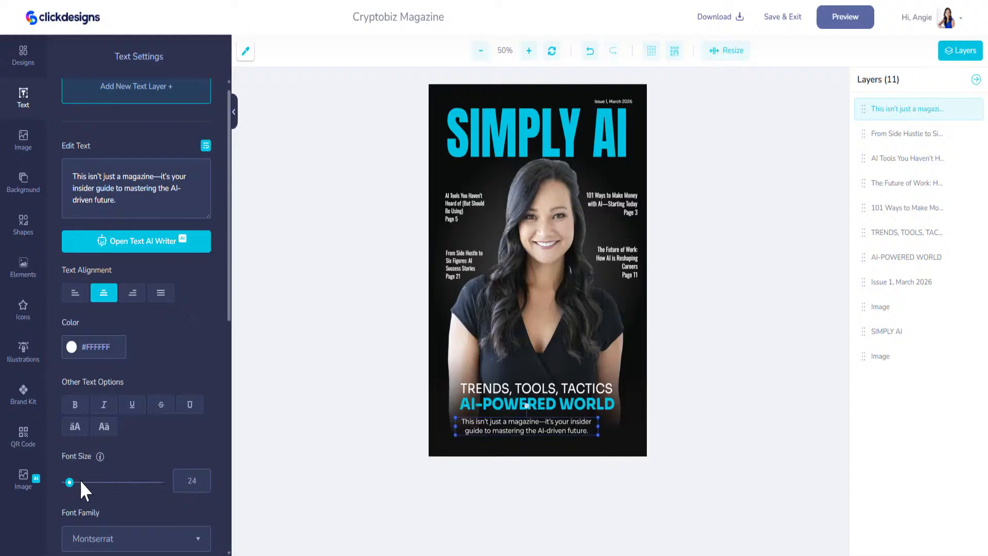
drag(80, 482, 70, 482)
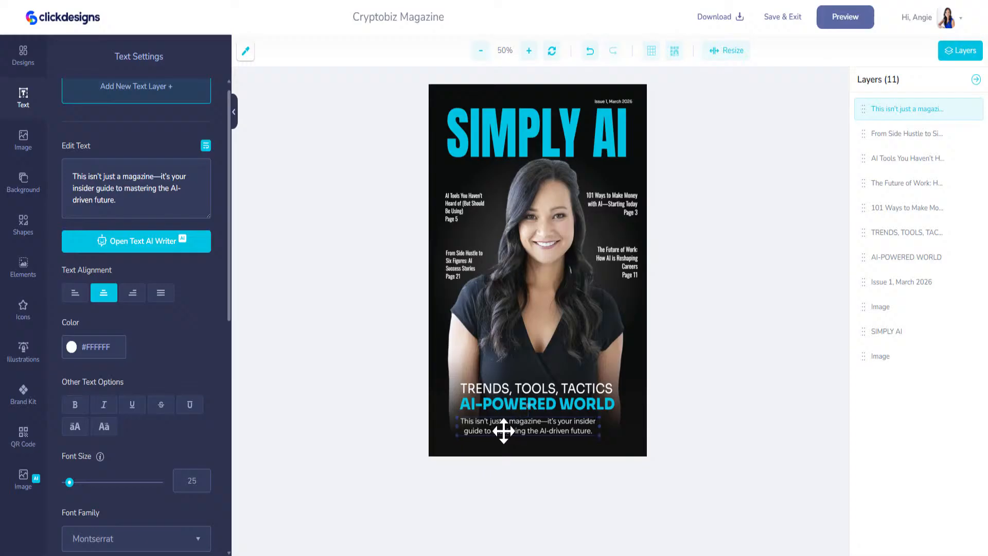
drag(504, 431, 506, 429)
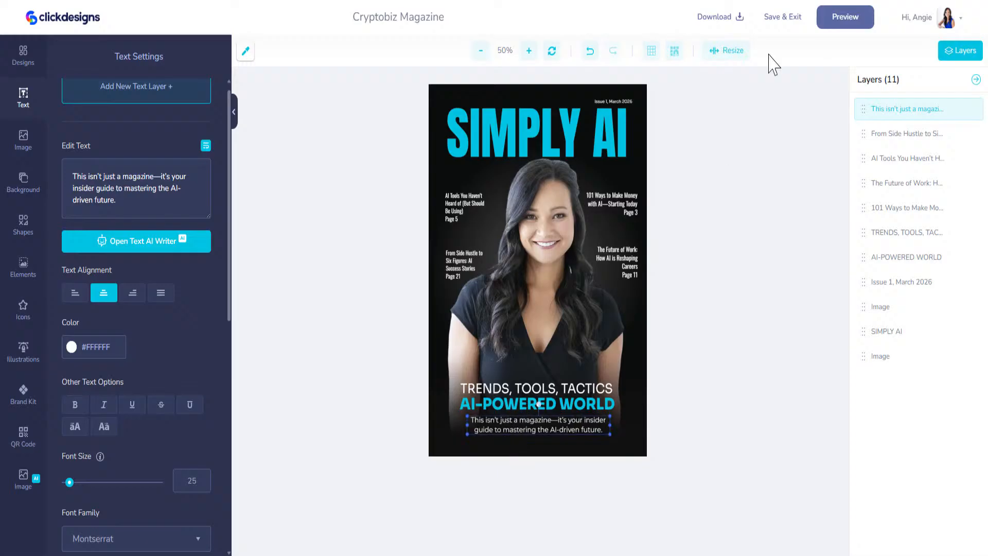
click(835, 15)
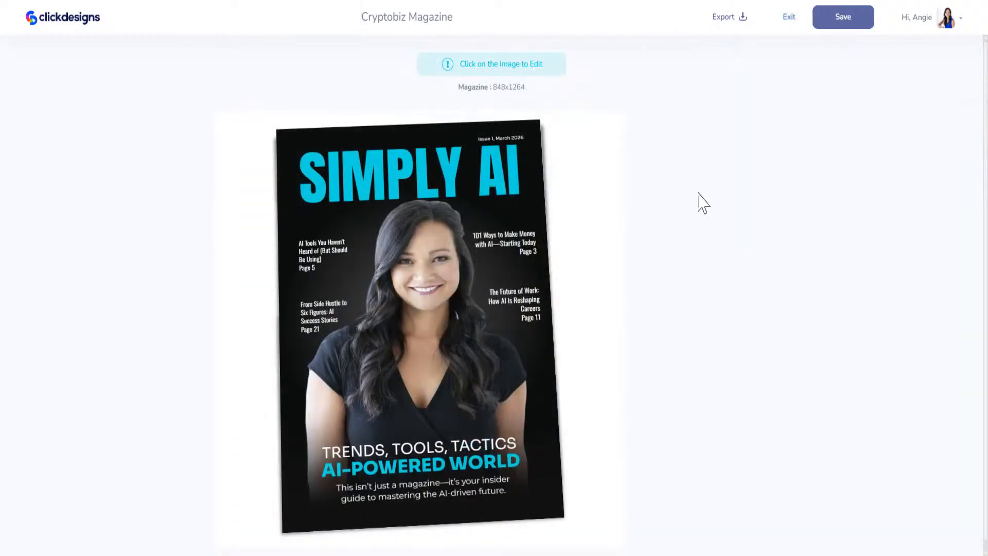